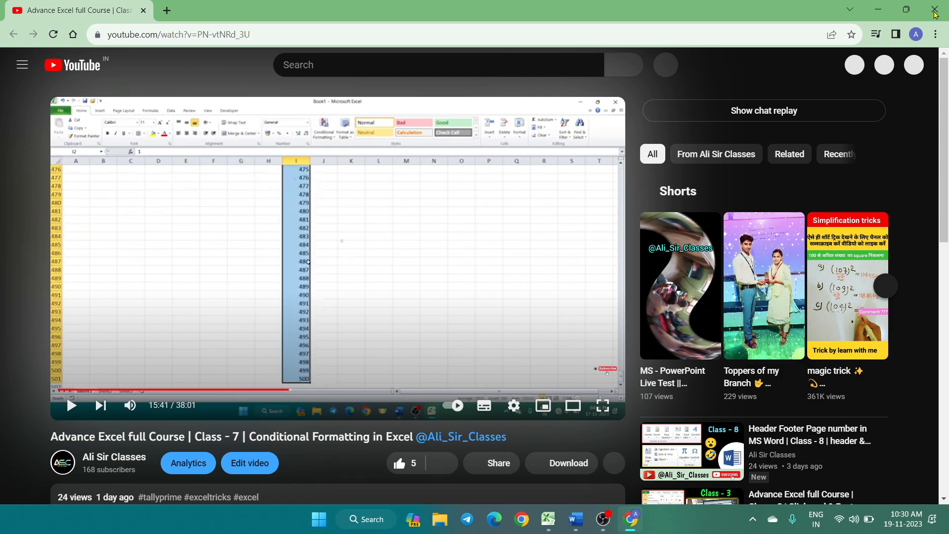
Close the YouTube browser window and switch from the Word notes to the Excel workbook.
click(935, 11)
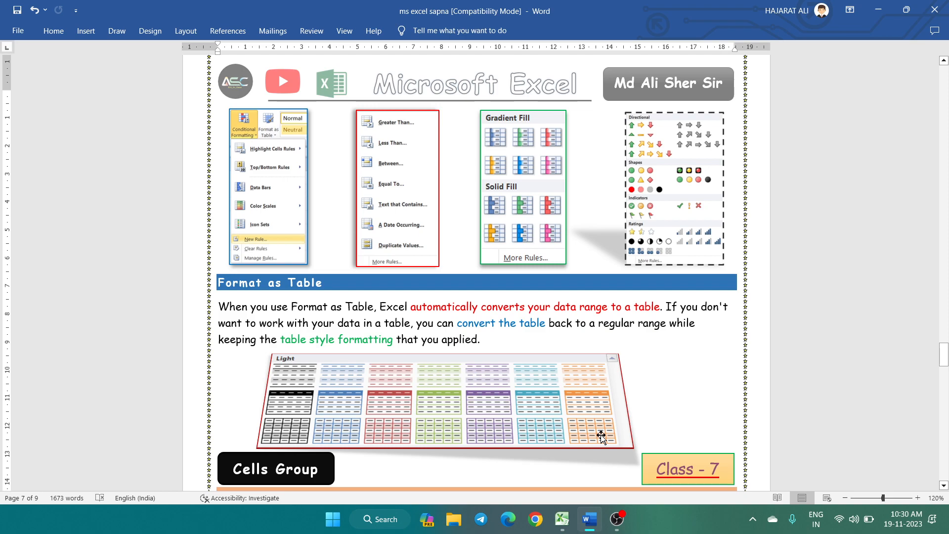
scroll(601, 437, up, 10)
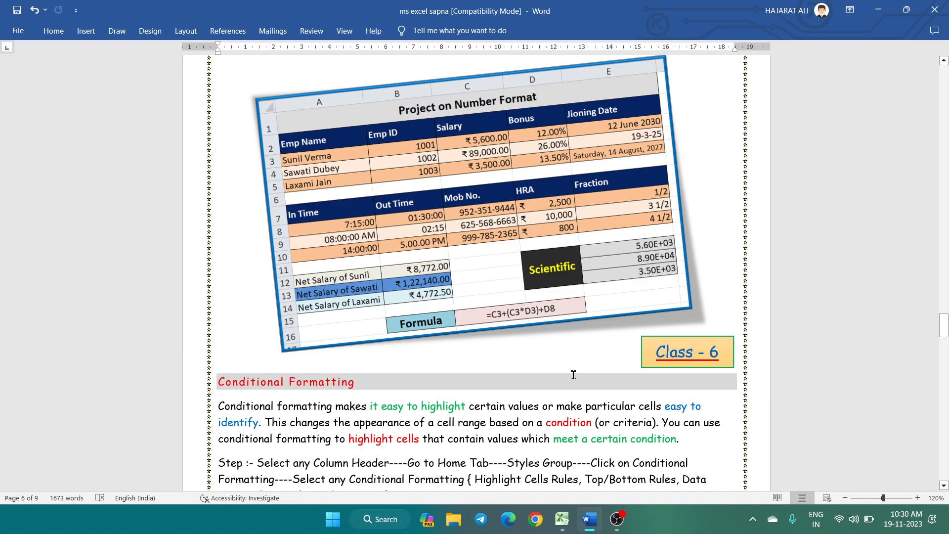
key(alt+Tab)
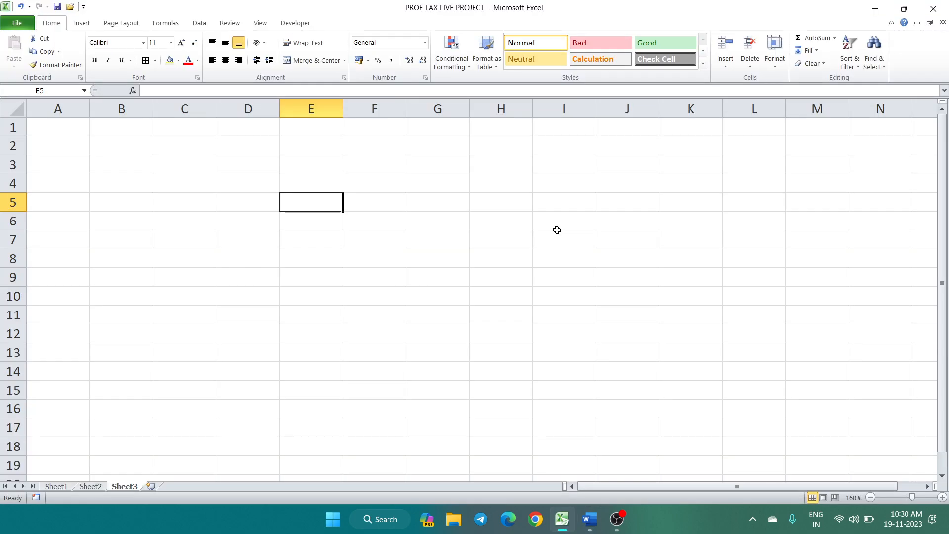
Examine the available Conditional Formatting rules and the cell Insert and Format commands on the empty sheet.
click(462, 69)
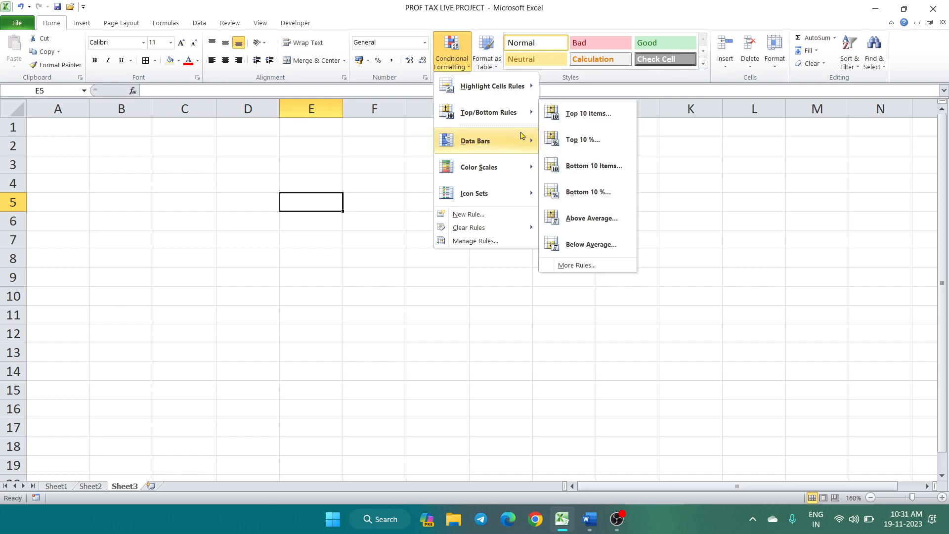
click(475, 342)
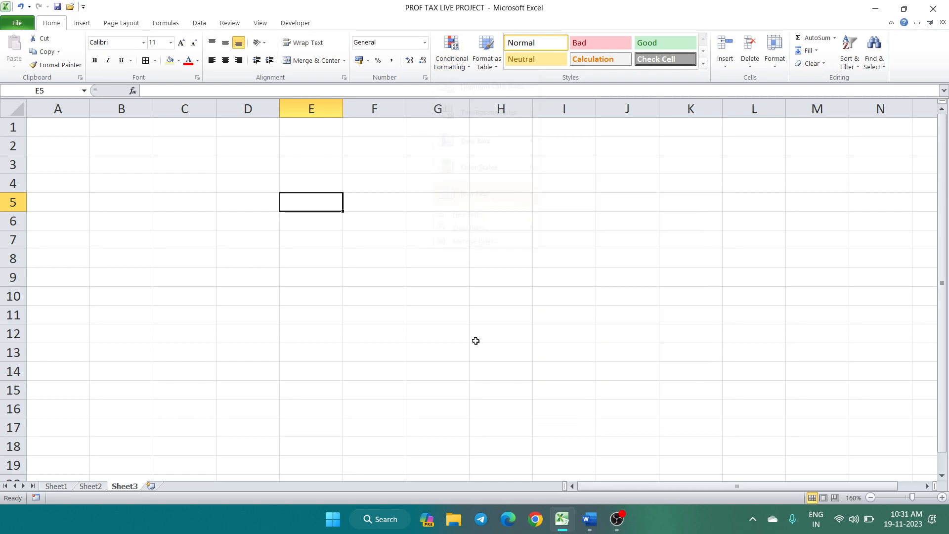
click(487, 53)
click(721, 69)
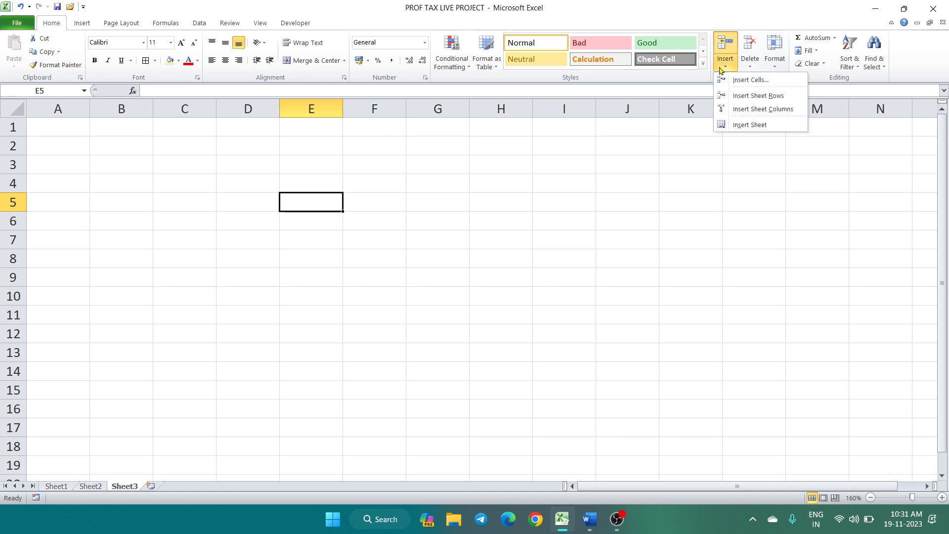
mouse_move(773, 69)
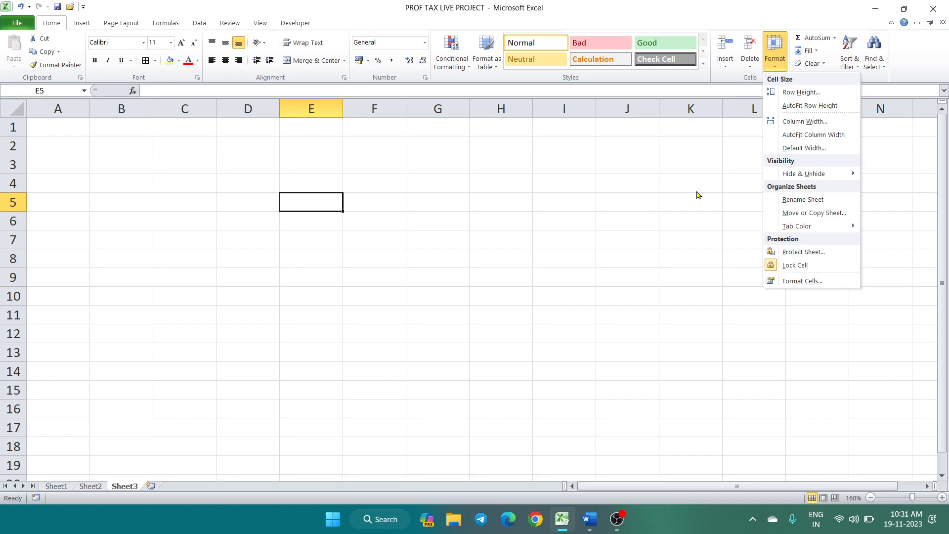
click(412, 188)
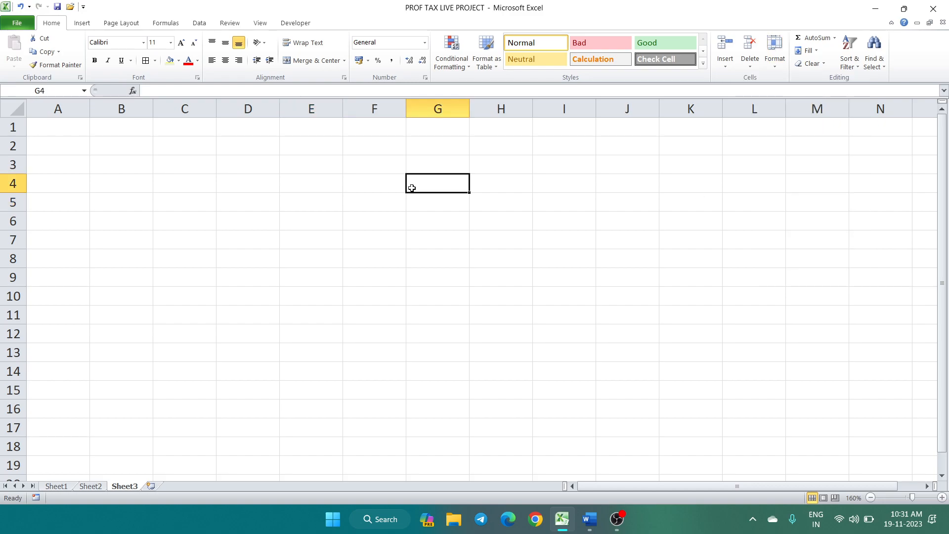
click(304, 182)
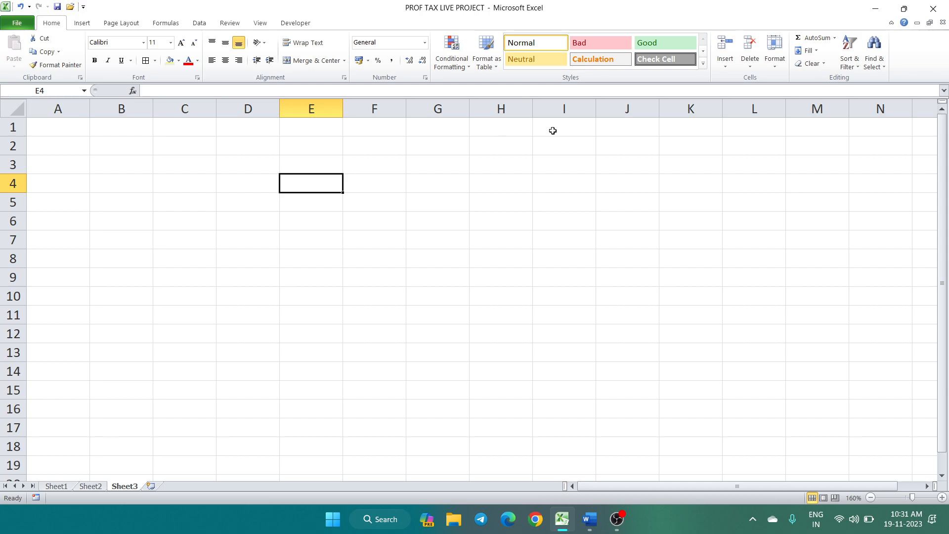
click(726, 68)
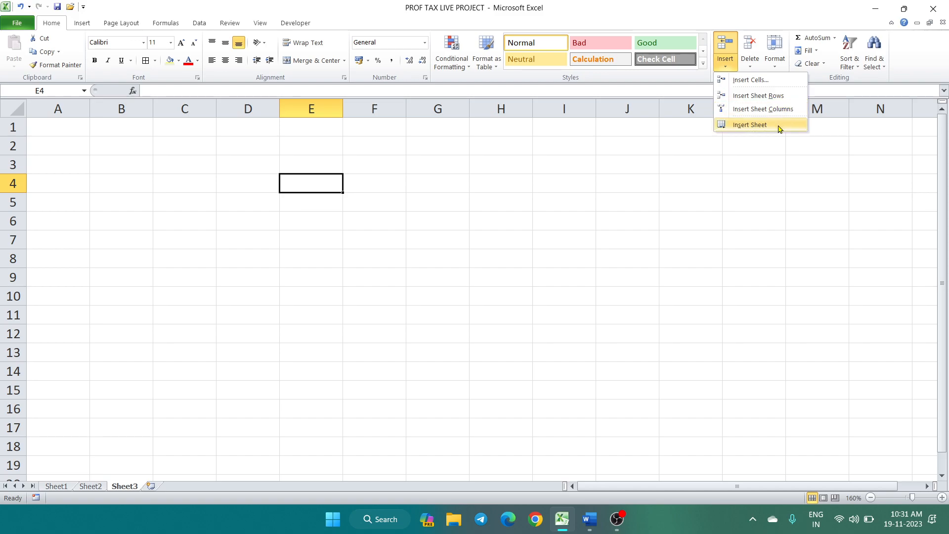
click(549, 189)
click(195, 191)
Enter the text Excel in cell D7.
ctrl+scroll(292, 281, up, 5)
click(388, 313)
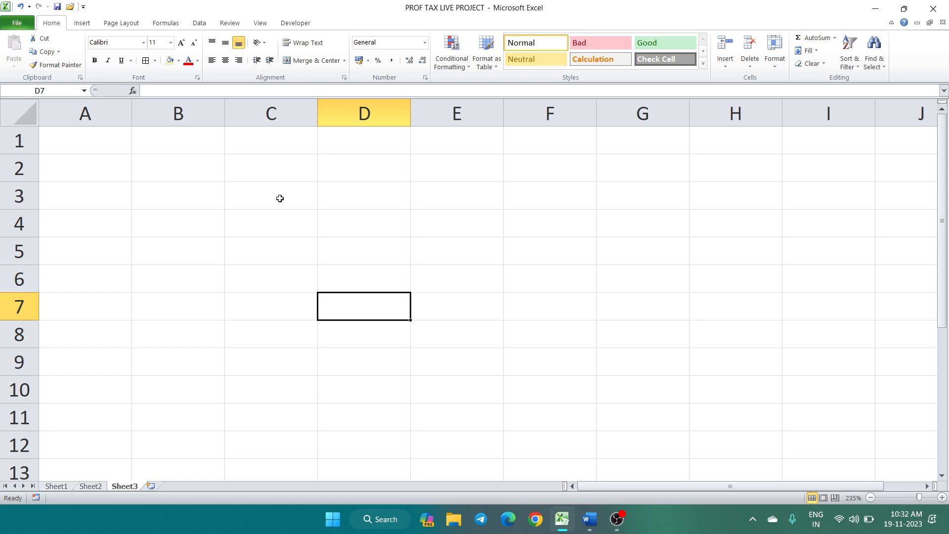
text(Excel)
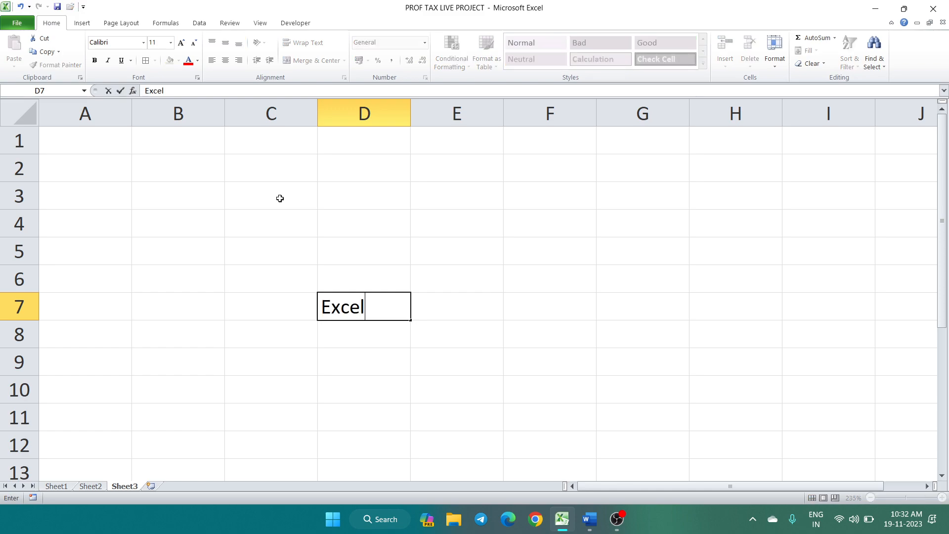
key(Tab)
key(Return)
key(Right)
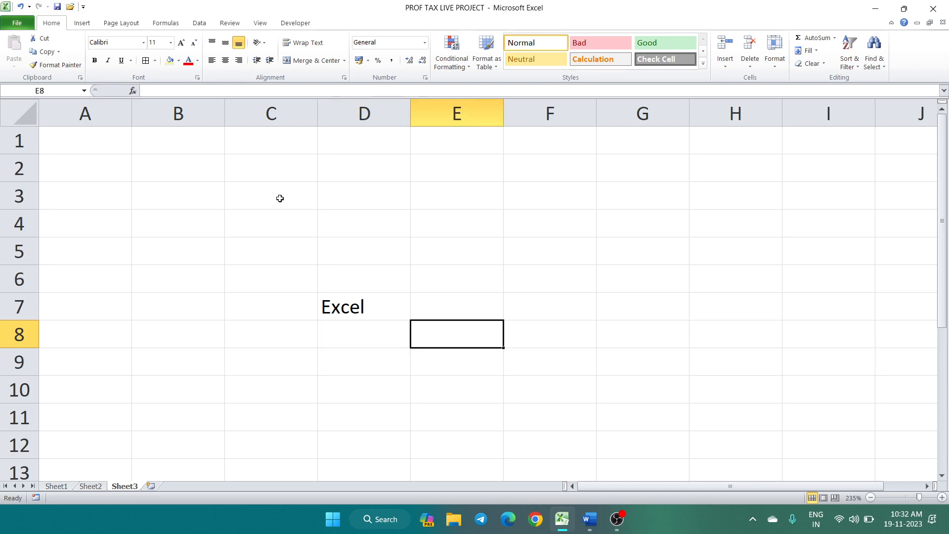
Enter the instructor's name in cell E8 and the number 58 in cell E7.
text(Ali Sir)
key(Up)
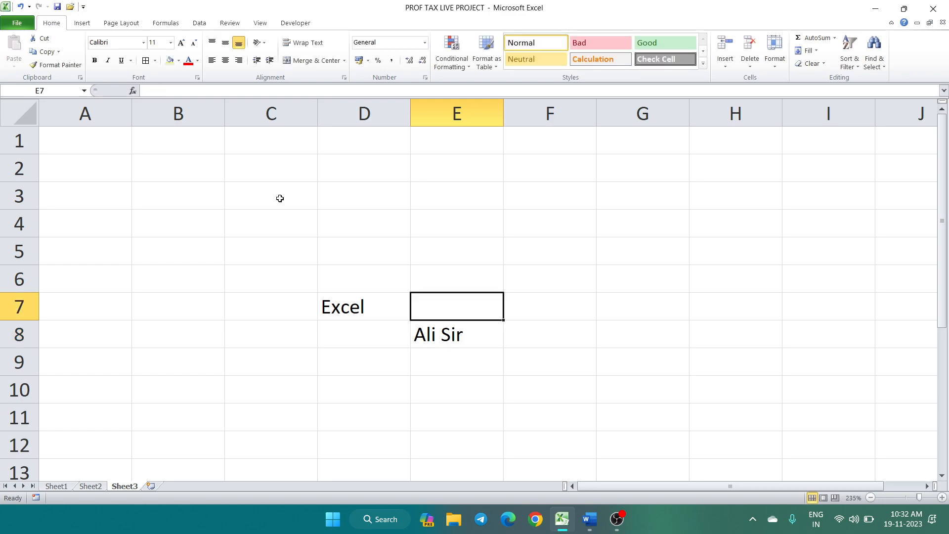
text(58)
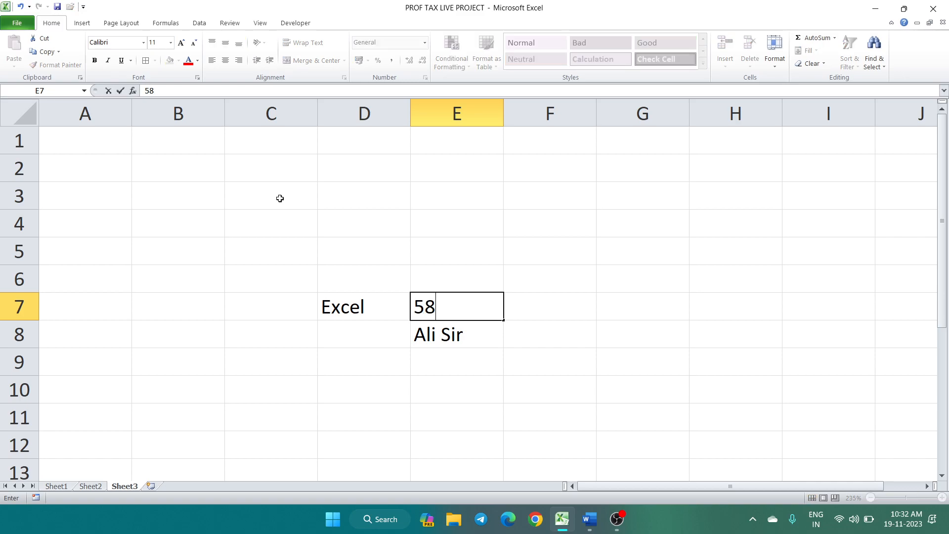
key(Right)
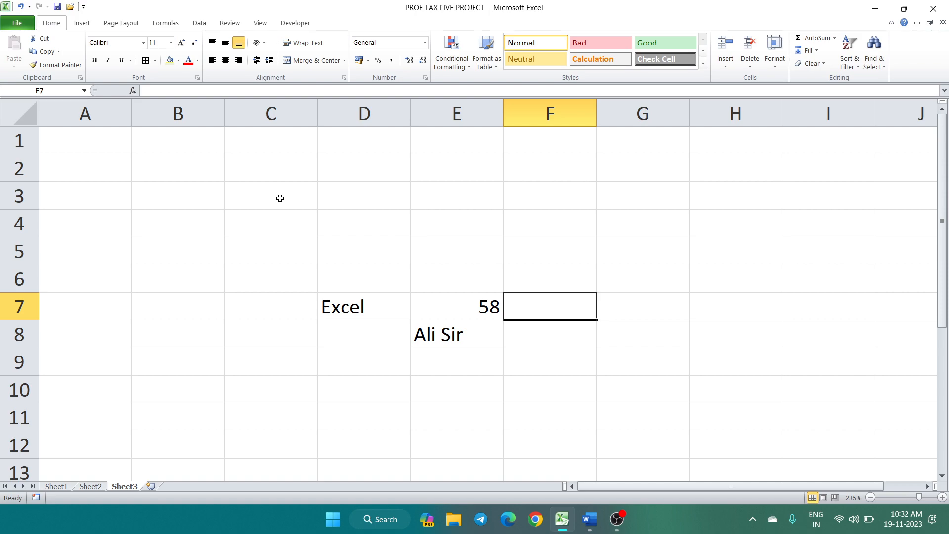
Enter YouTube in cell F7 and the number 745 in cell E6.
text(Ypu)
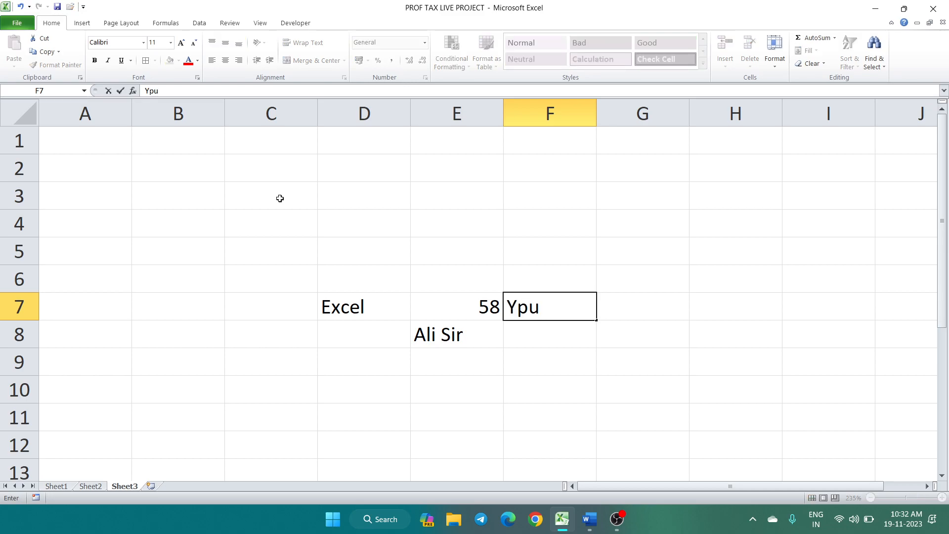
key(BackSpace)
key(BackSpace)
key(BackSpace)
text(YouTube)
click(446, 269)
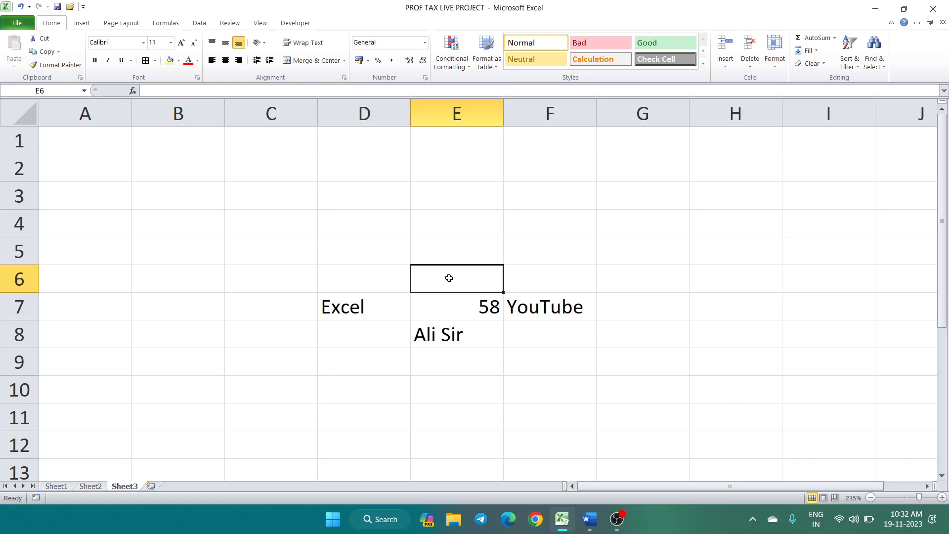
text(745)
click(585, 276)
click(612, 360)
Center the contents of D6:F8 horizontally and vertically, and apply all borders to the range.
drag(349, 285, 531, 327)
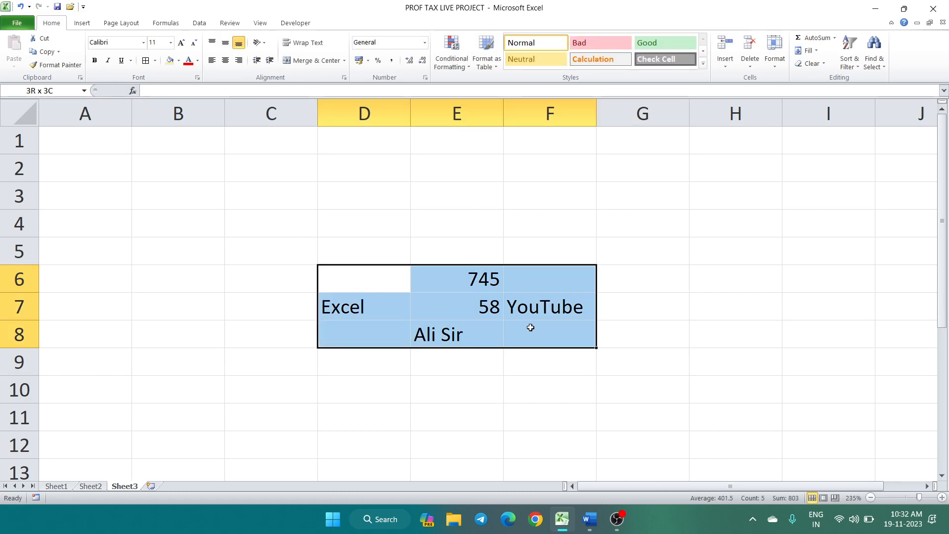
click(225, 60)
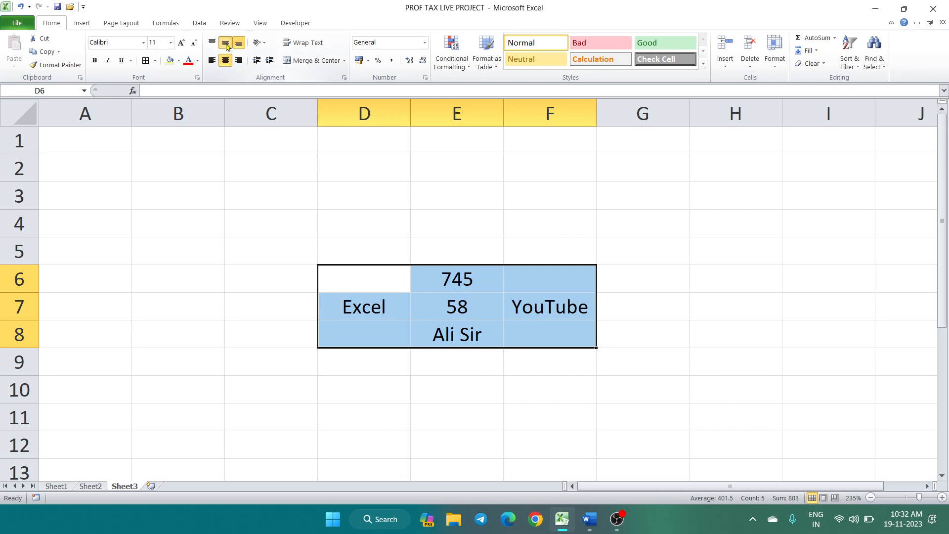
click(517, 405)
drag(377, 270, 574, 339)
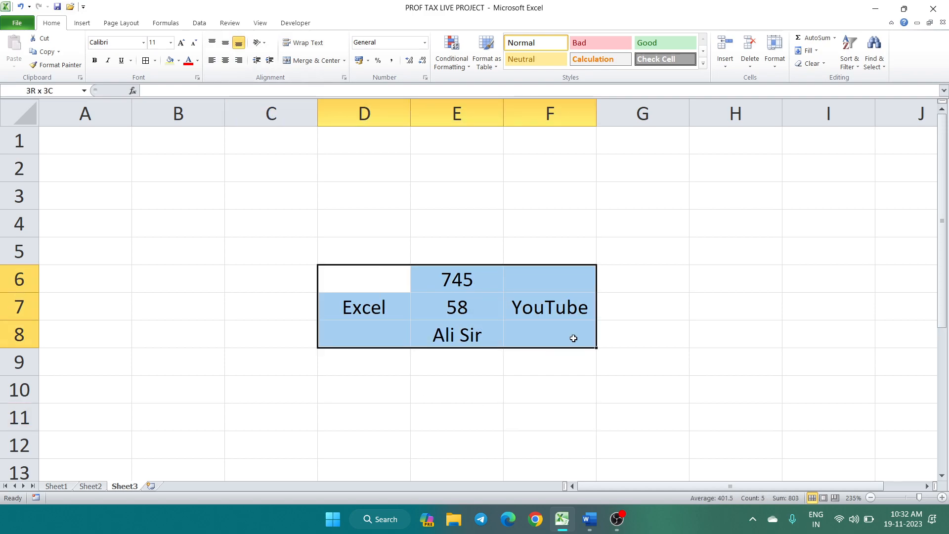
click(146, 60)
click(271, 307)
click(644, 419)
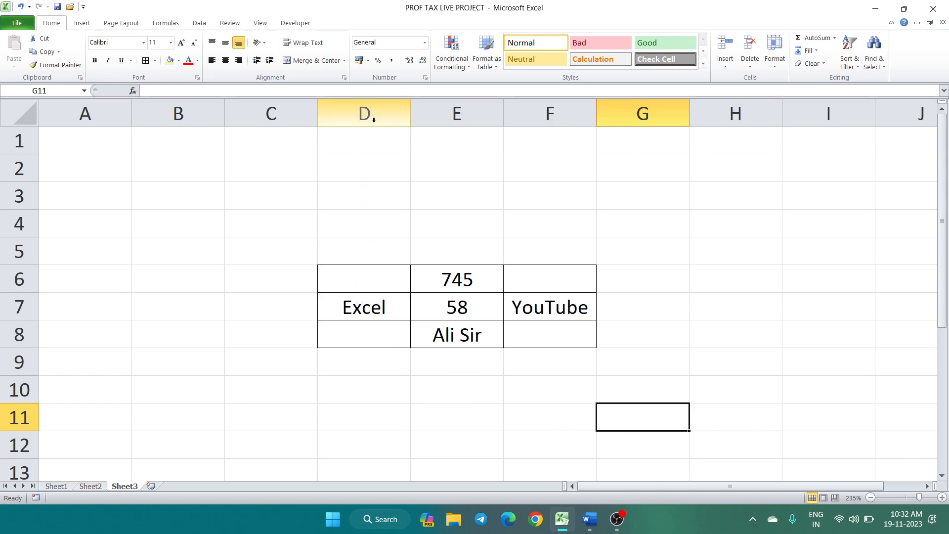
click(382, 102)
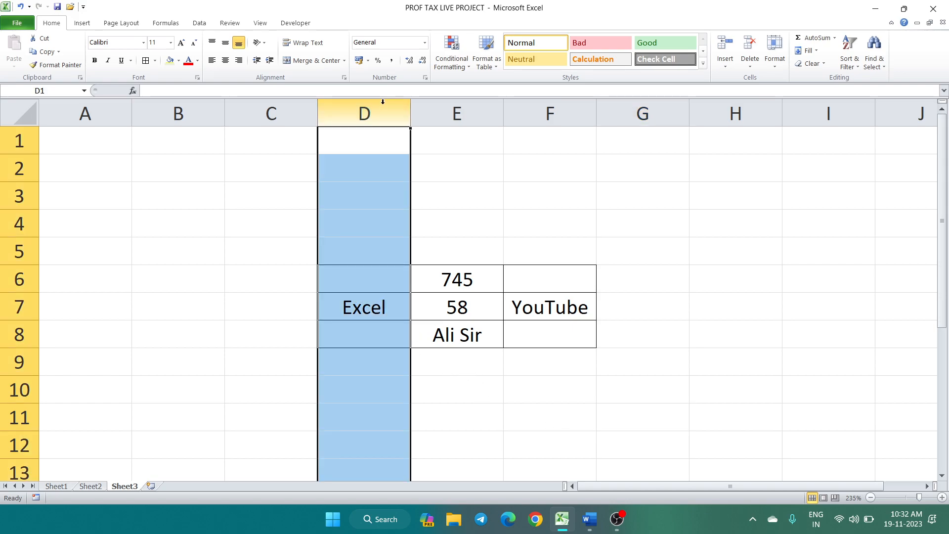
click(479, 113)
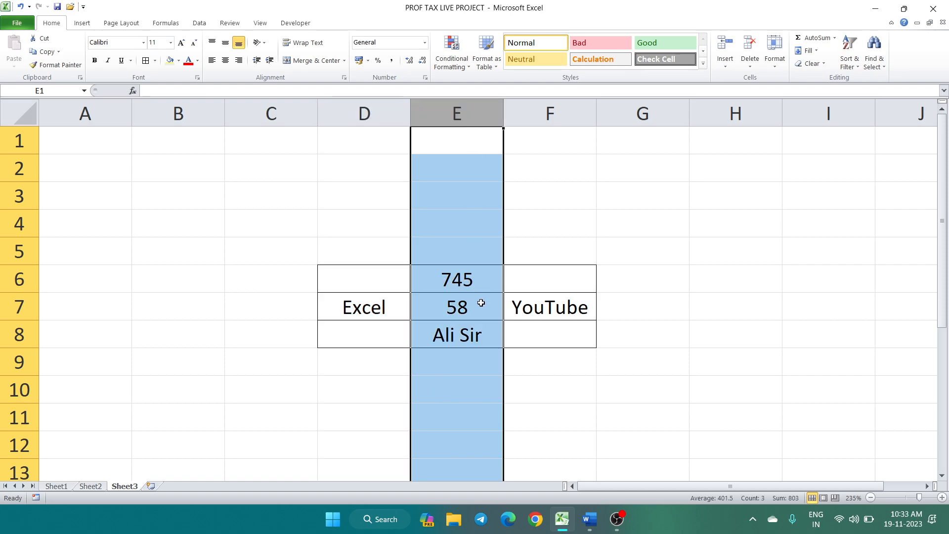
click(535, 109)
click(669, 326)
click(360, 397)
click(426, 413)
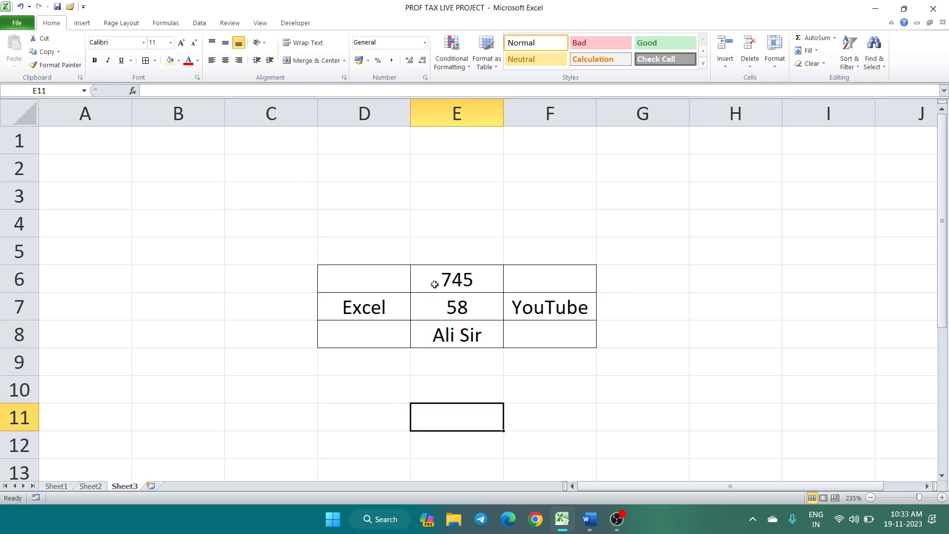
click(723, 67)
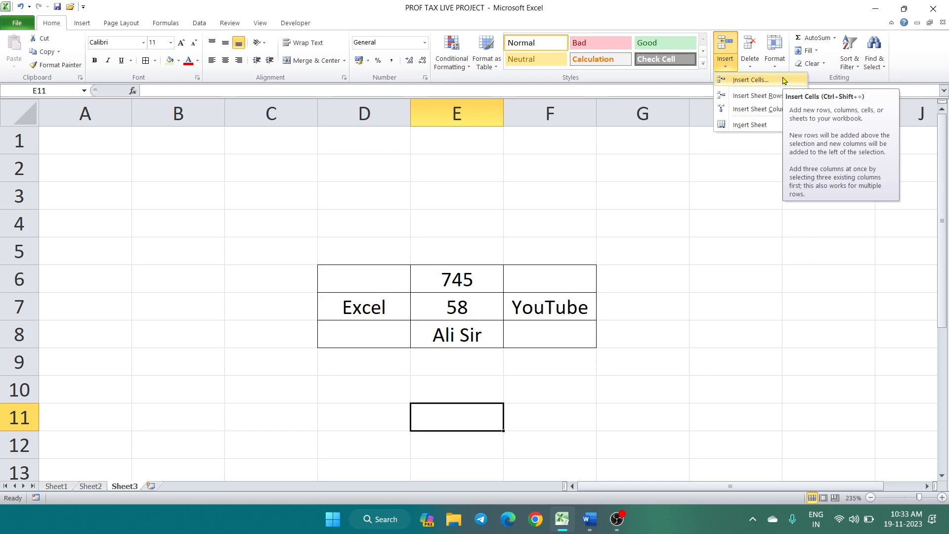
click(765, 246)
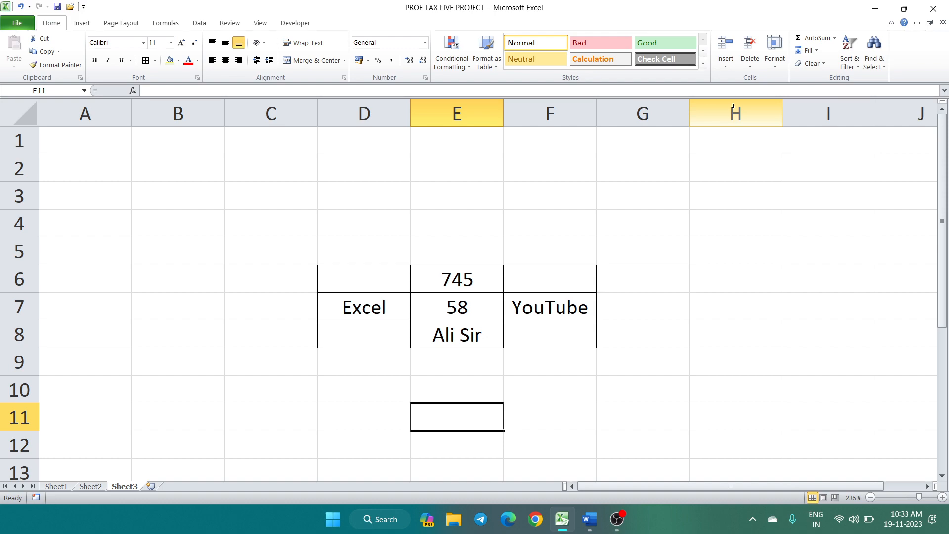
click(734, 106)
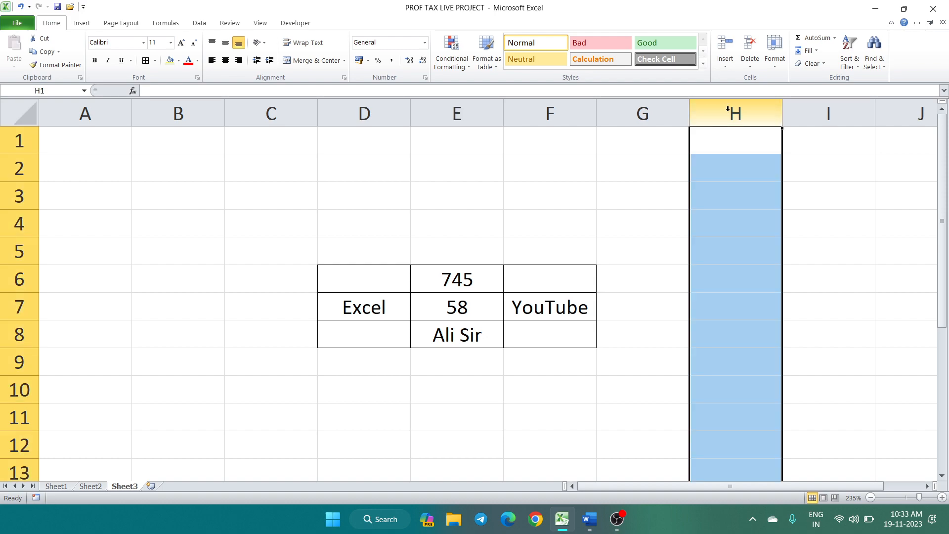
click(5, 164)
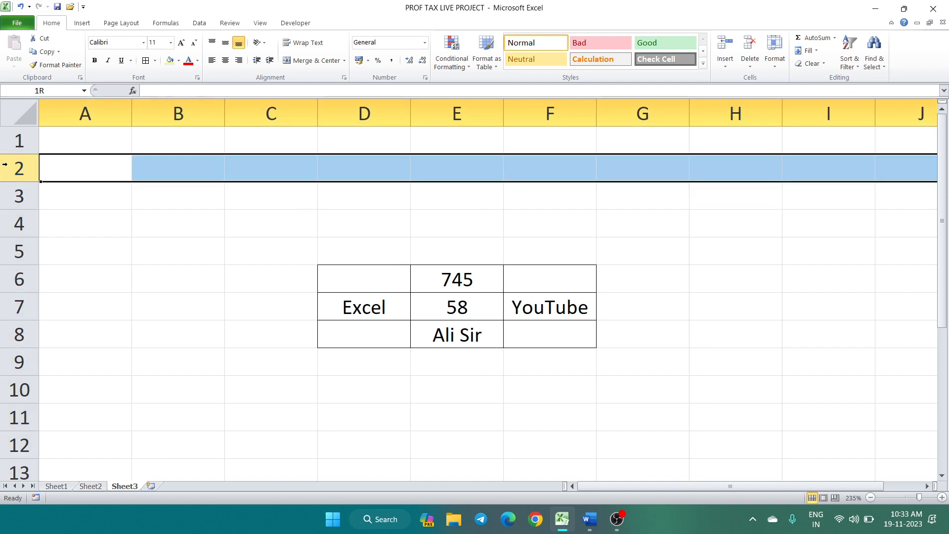
click(618, 171)
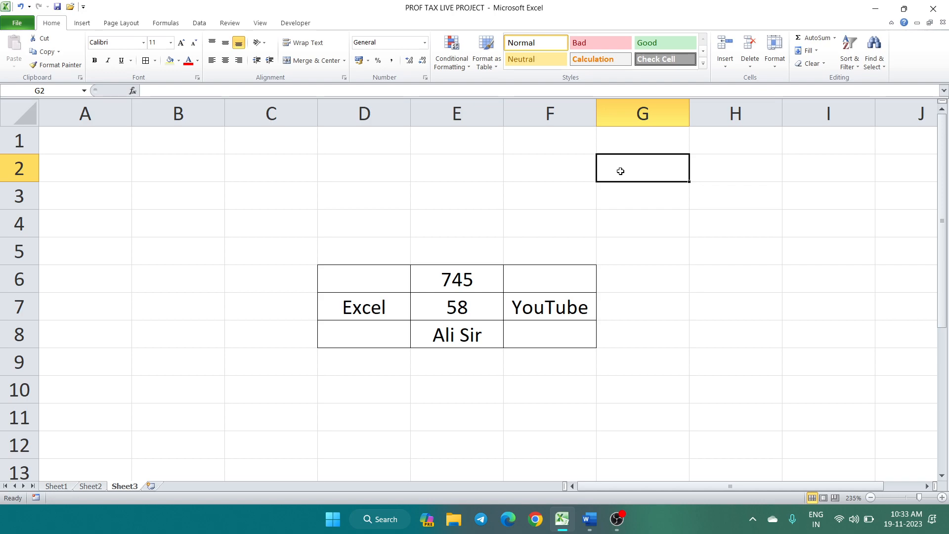
Insert a blank cell at E7 with the existing cells shifted right, and undo the insertion.
click(459, 307)
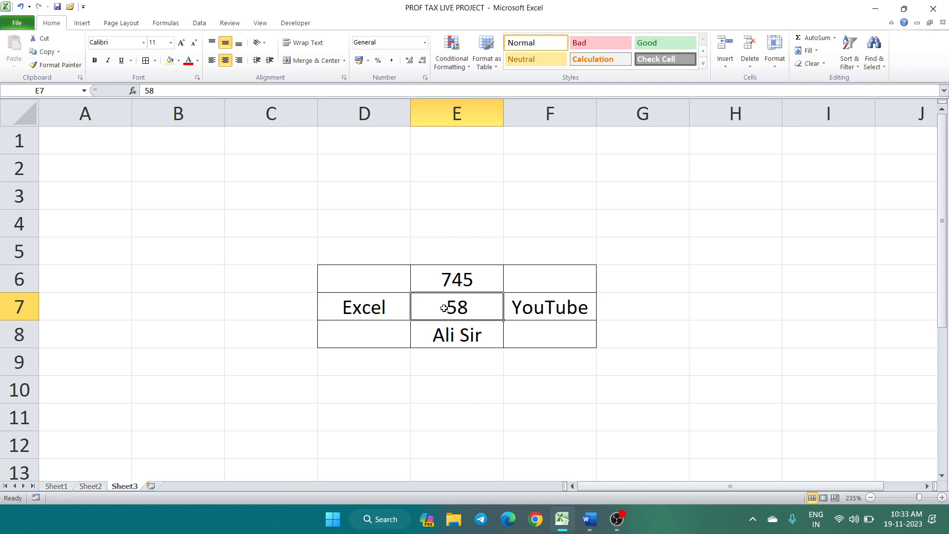
click(723, 70)
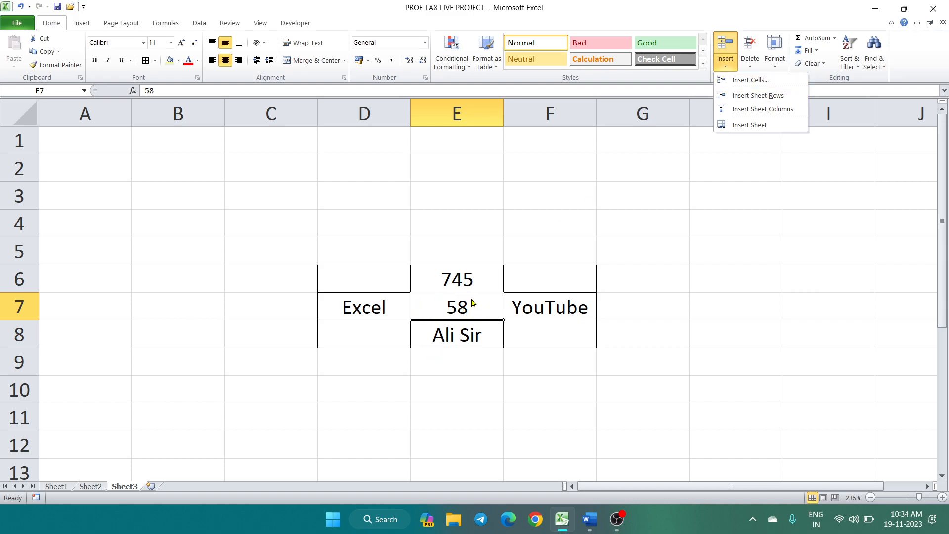
click(750, 79)
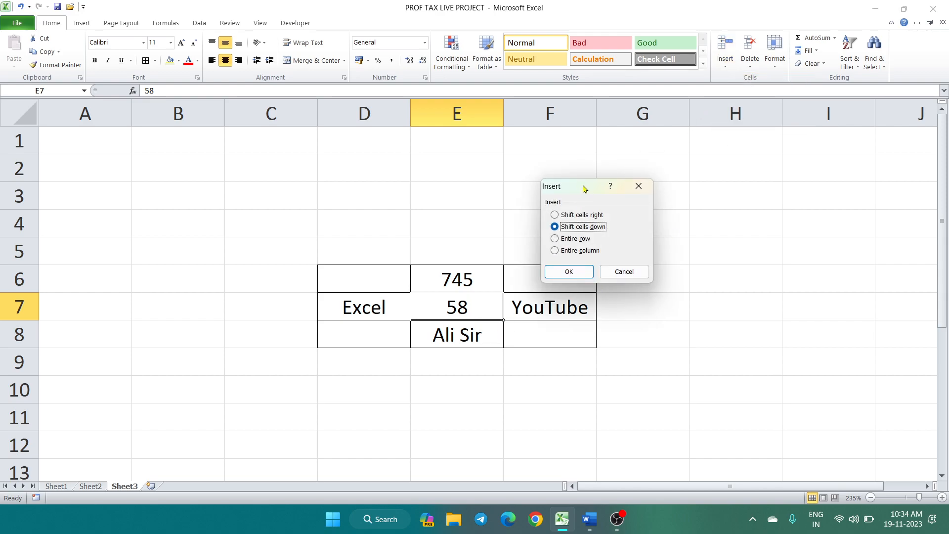
drag(580, 189, 656, 202)
click(632, 229)
click(631, 242)
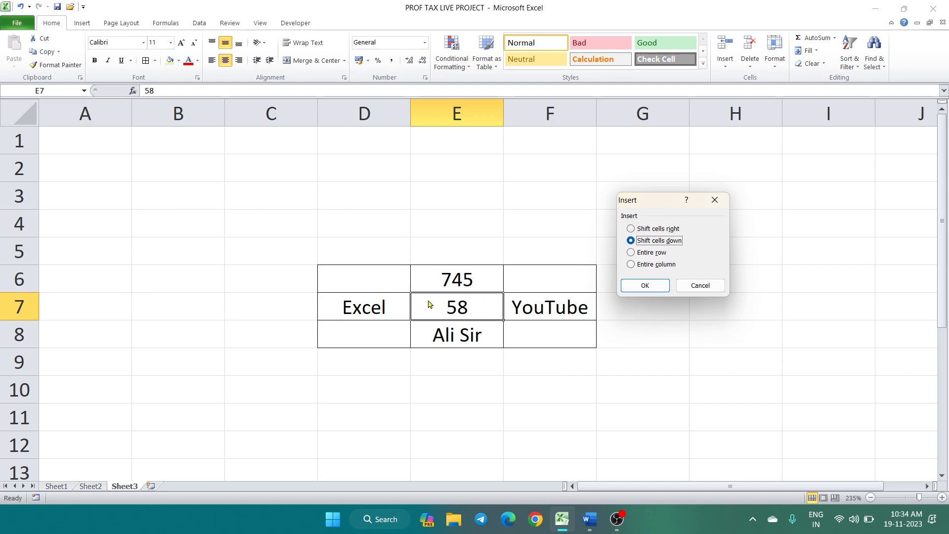
click(632, 229)
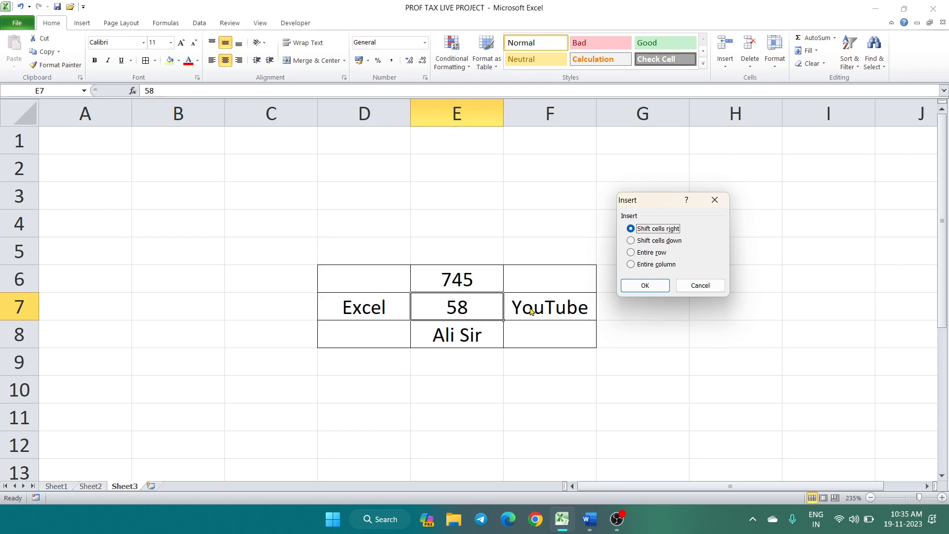
click(645, 286)
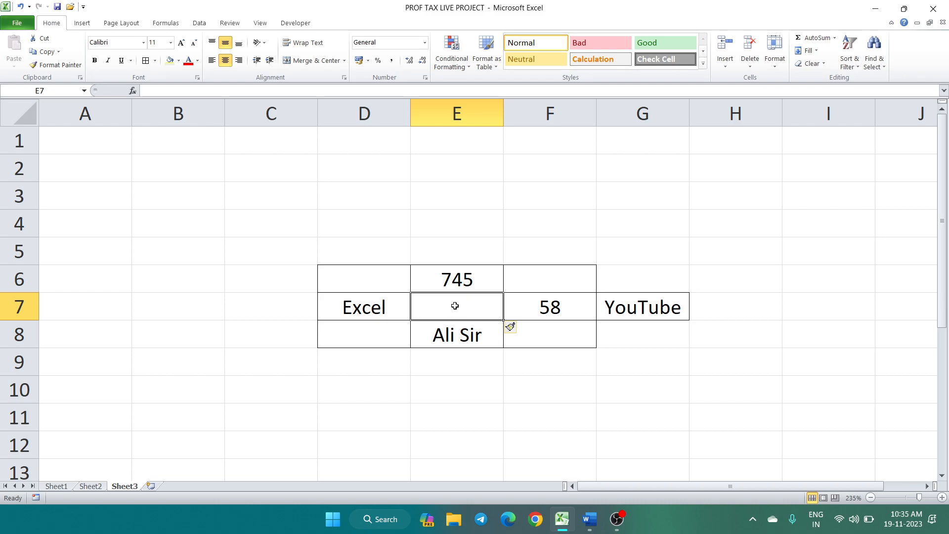
click(535, 305)
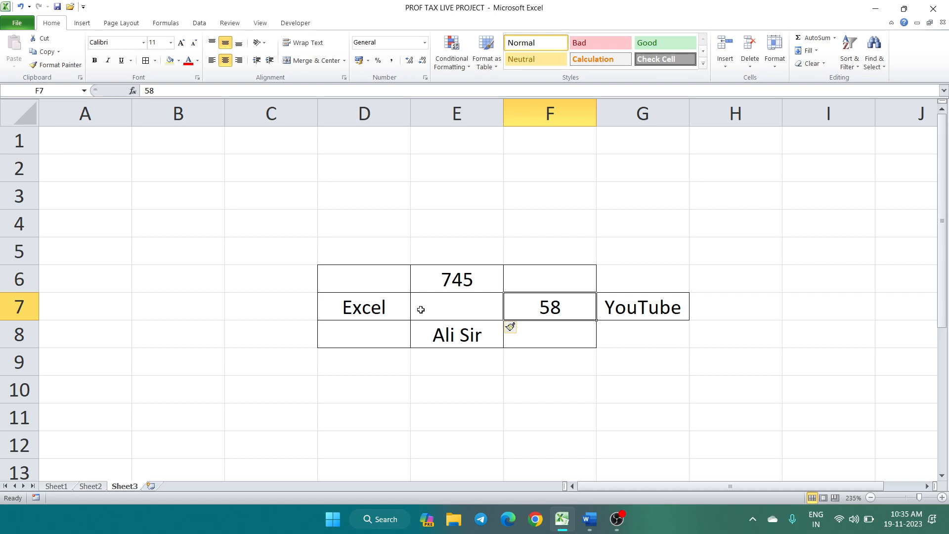
key(ctrl+z)
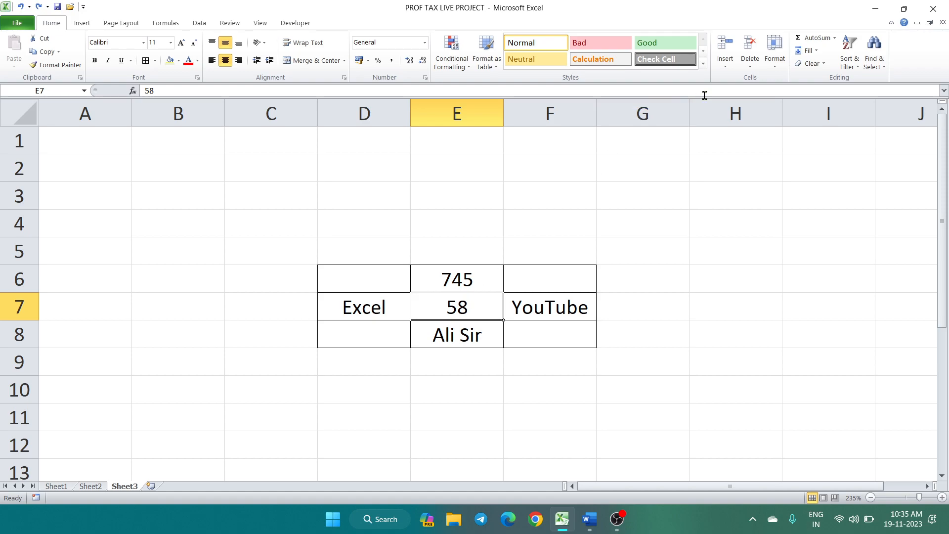
Insert a blank cell at E7 with the existing cells shifted down.
click(725, 63)
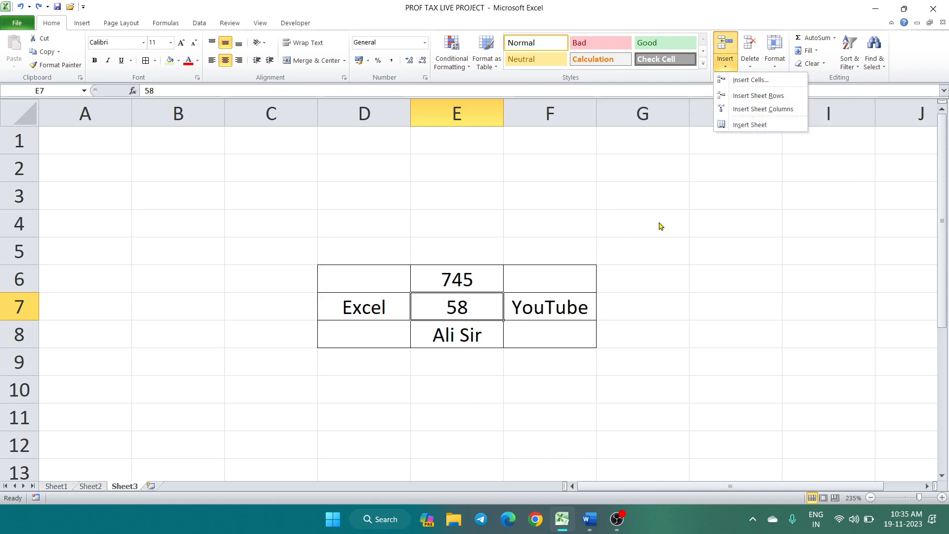
click(663, 282)
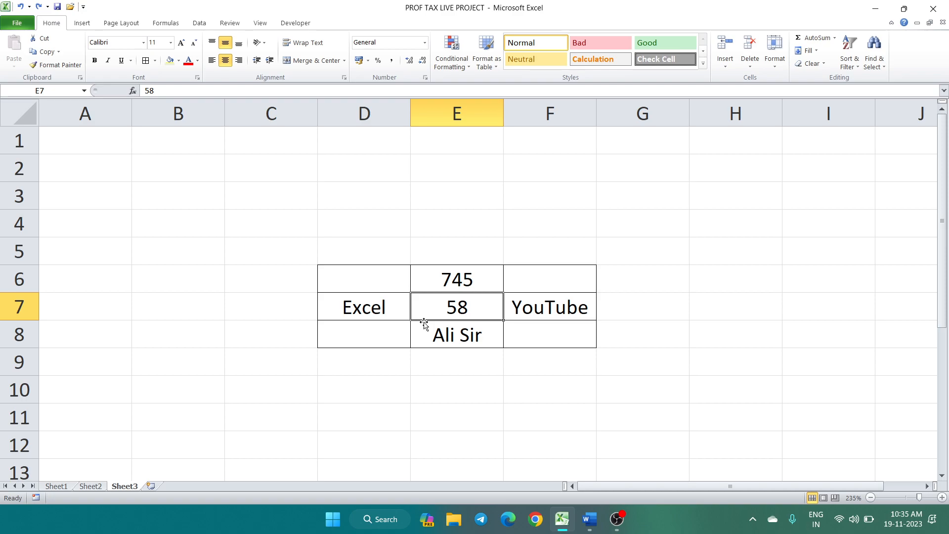
key(ctrl+shift+plus)
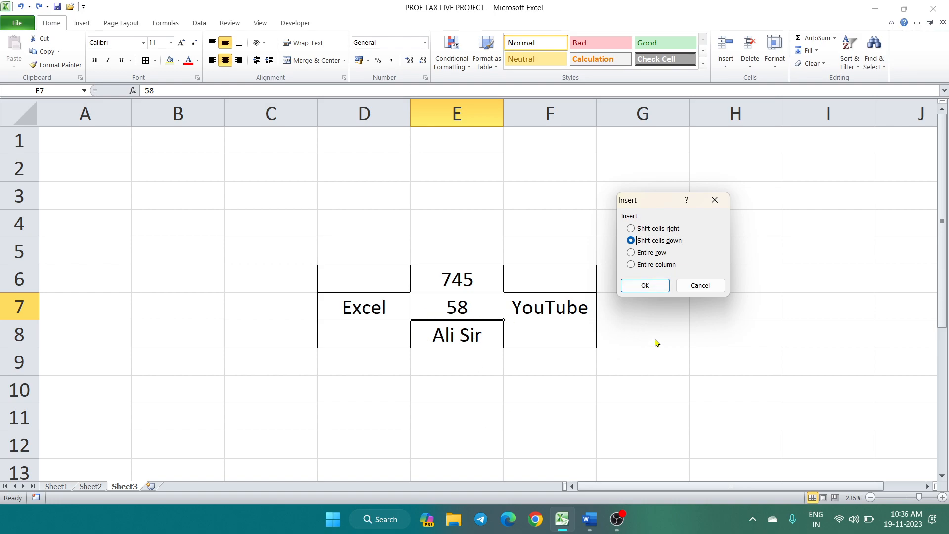
click(647, 286)
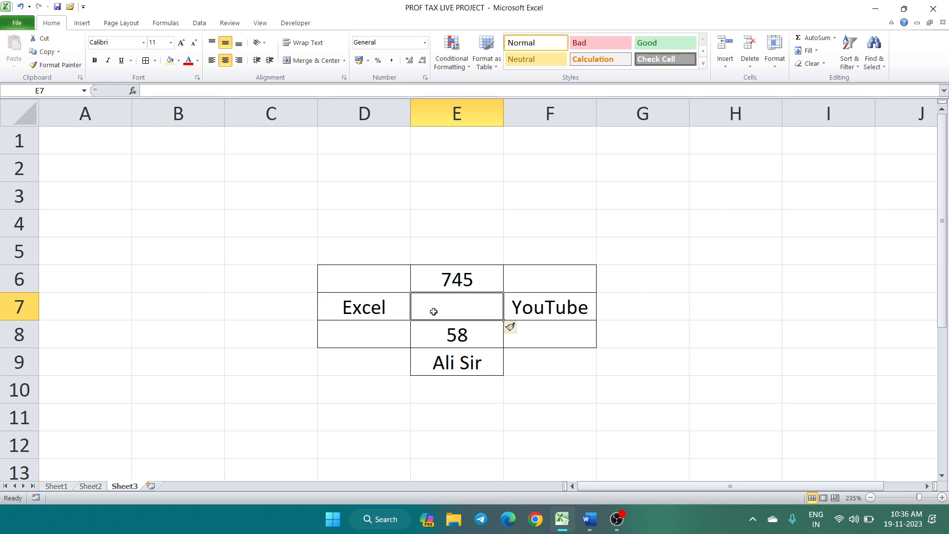
Enter the name of the instructor's classes in cell E7 and autofit column E to the text.
text(ali sir )
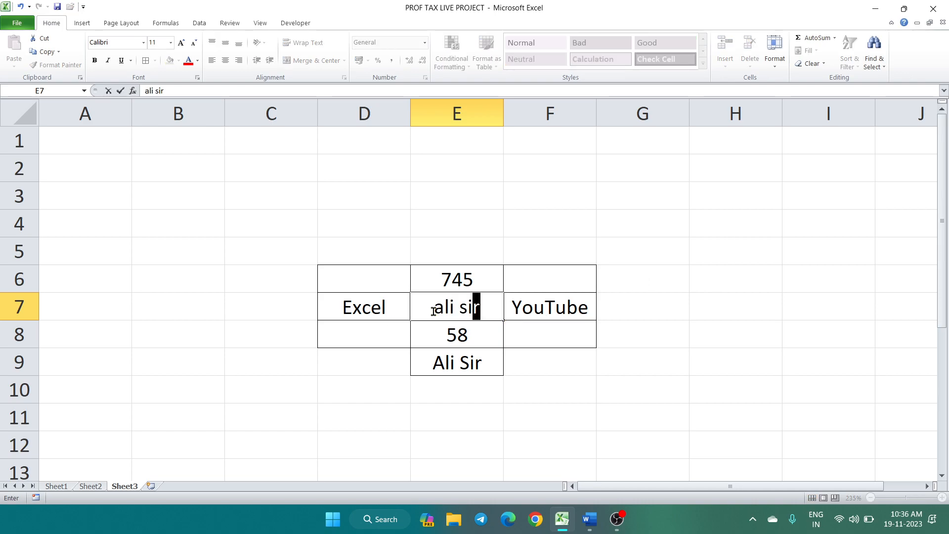
text(cl)
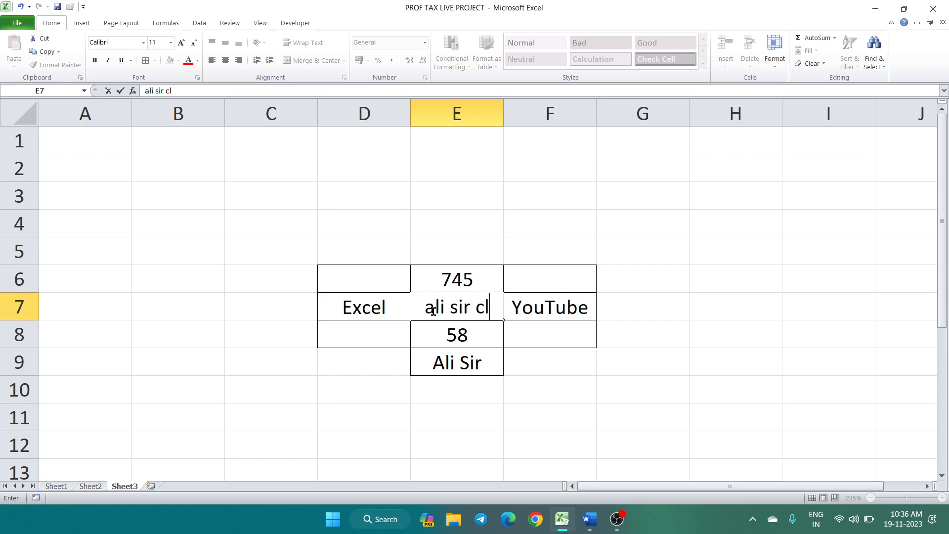
text(s)
key(BackSpace)
text(asses)
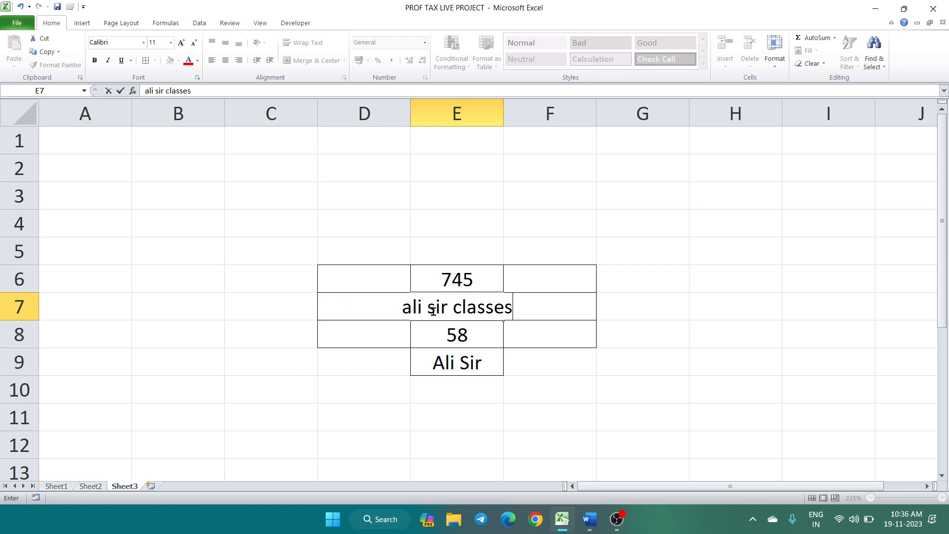
click(631, 418)
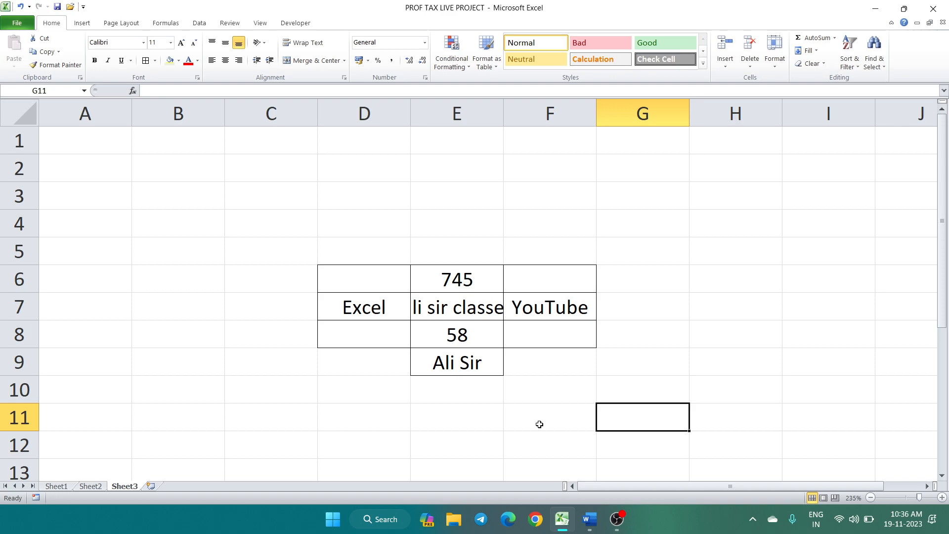
double_click(502, 114)
click(514, 408)
click(478, 309)
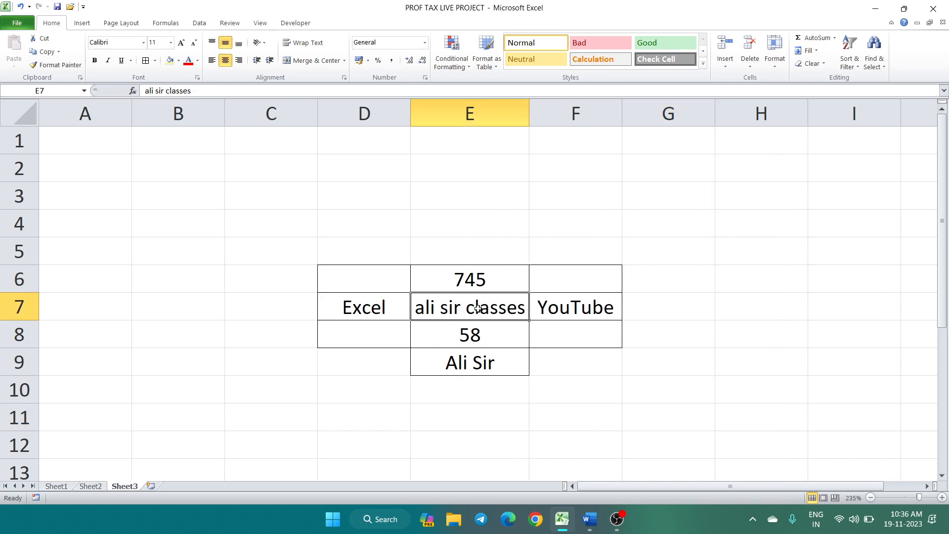
Undo the column E width change, the text entry in E7 and the cell insertion.
drag(501, 316, 673, 312)
click(491, 310)
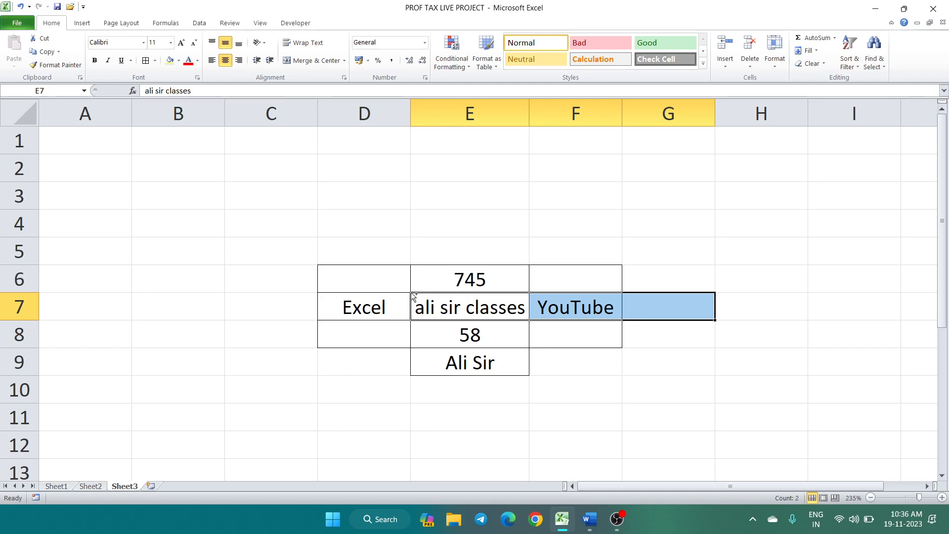
key(ctrl+z)
key(ctrl+z)
key(ctrl+z)
click(666, 401)
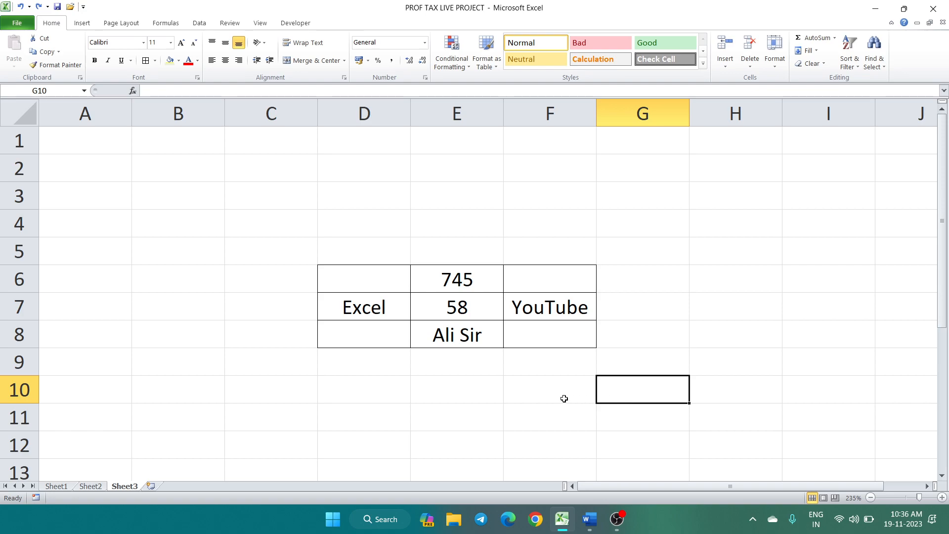
Insert an entire blank row at cell E7, above the row containing Excel, 58 and YouTube.
click(487, 303)
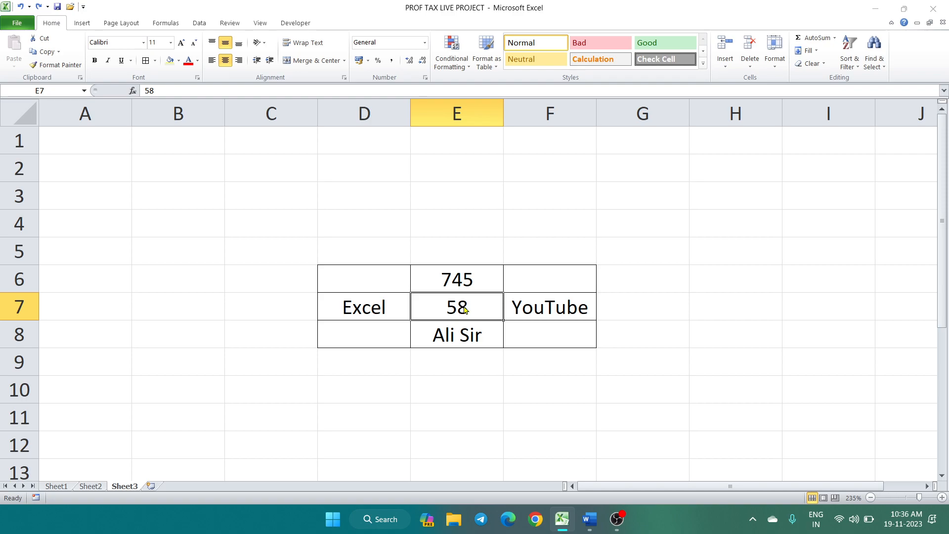
key(ctrl+shift+equal)
click(671, 228)
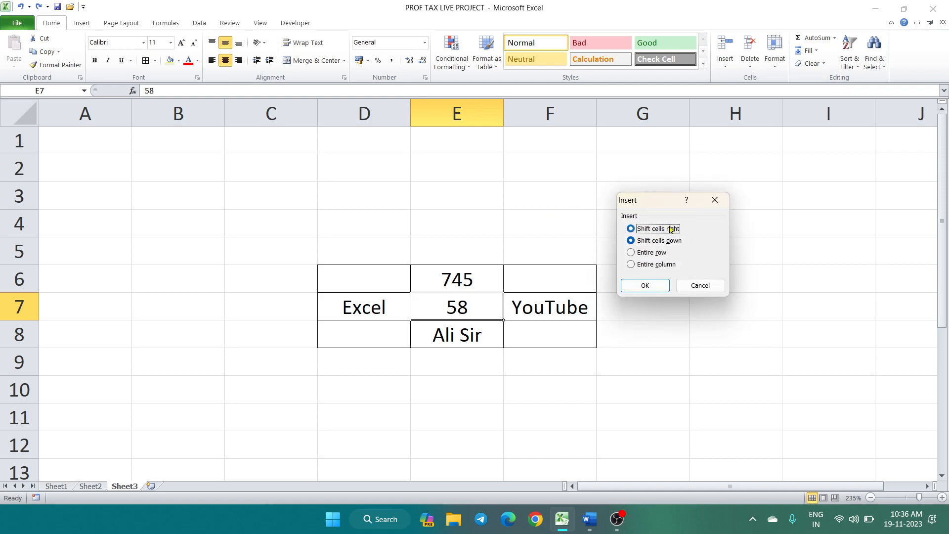
click(672, 239)
click(660, 231)
click(661, 241)
click(653, 253)
drag(658, 194, 658, 143)
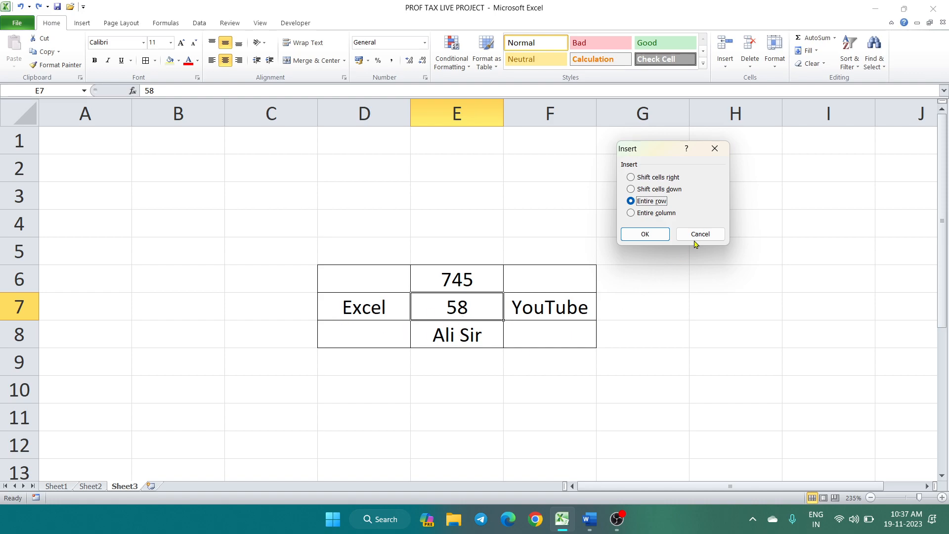
click(641, 240)
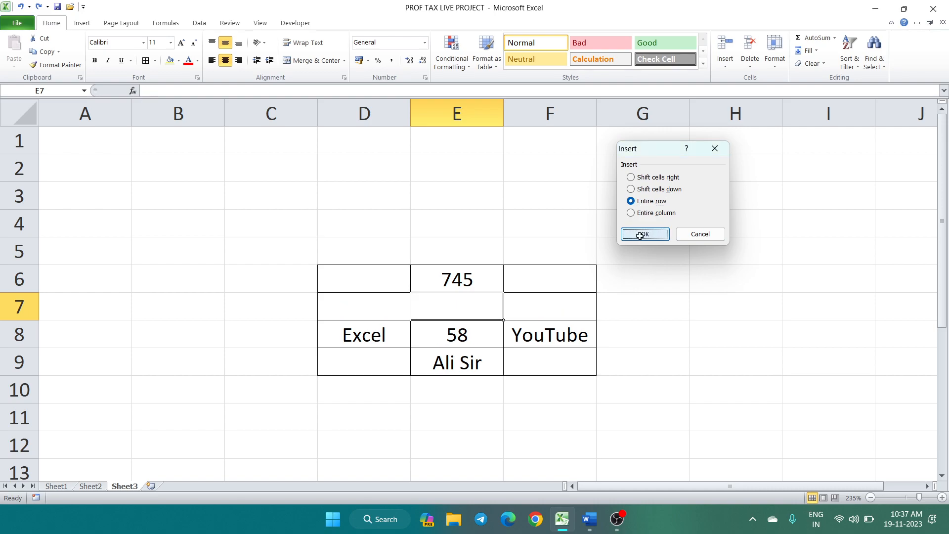
Enter the number 569 in cell E7 of the blank row.
click(376, 336)
drag(376, 337, 533, 337)
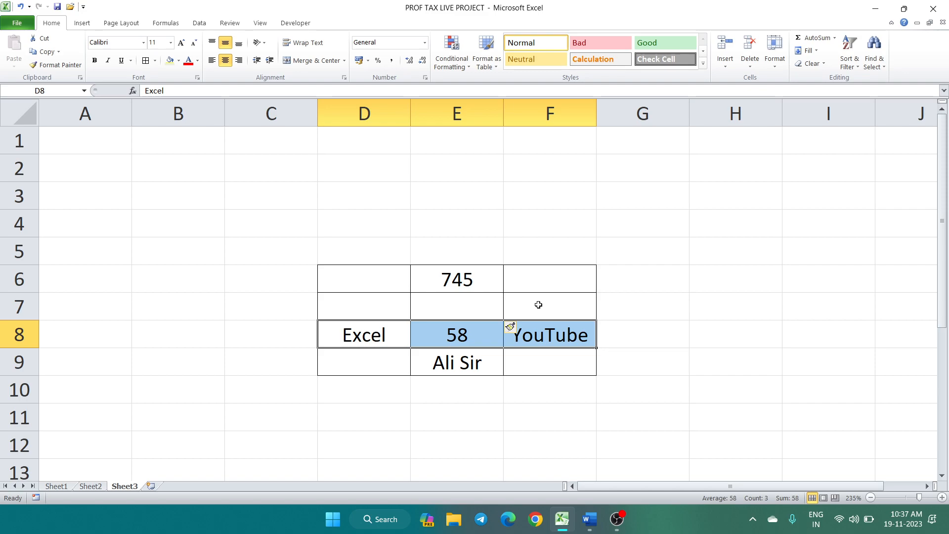
click(13, 329)
click(378, 365)
click(427, 308)
text(569)
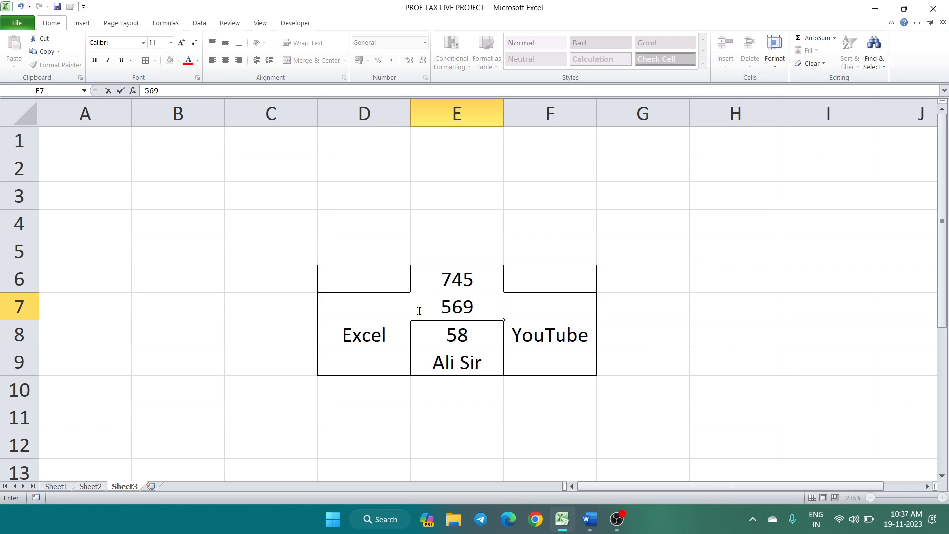
Insert an entire blank column at the YouTube cell F8.
click(549, 335)
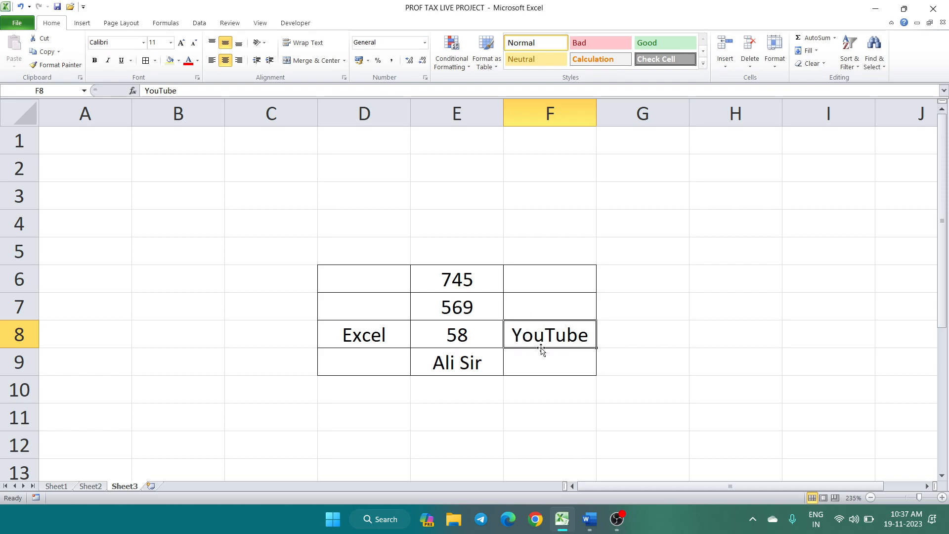
click(725, 64)
click(750, 80)
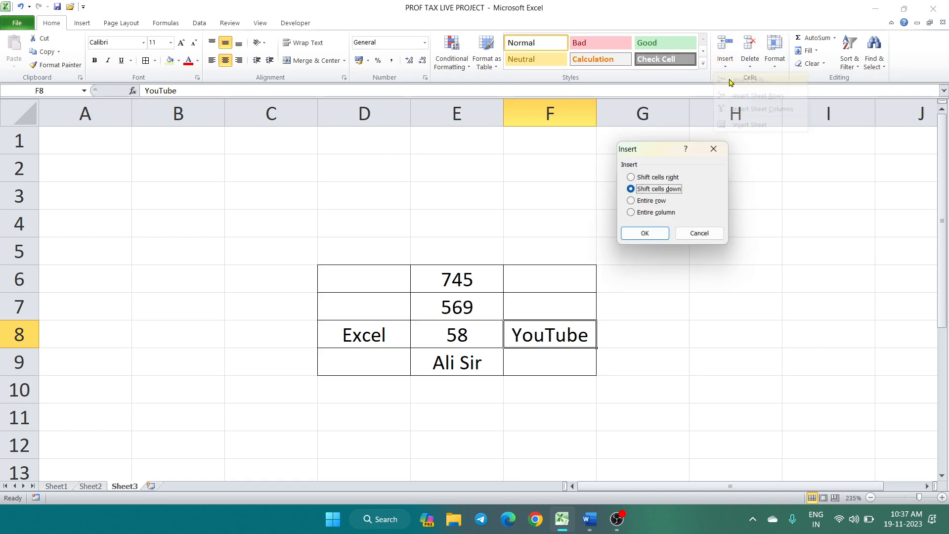
click(634, 177)
click(630, 190)
click(630, 200)
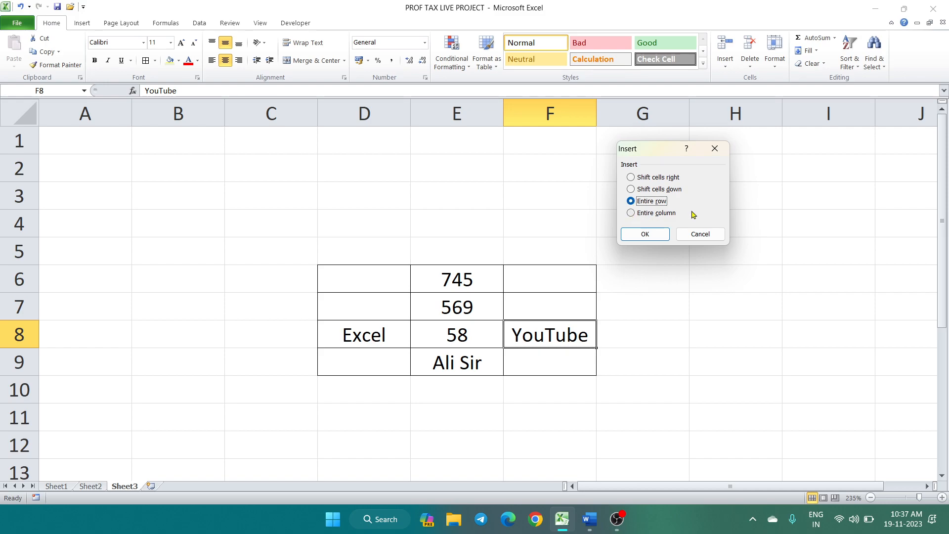
click(632, 214)
click(634, 238)
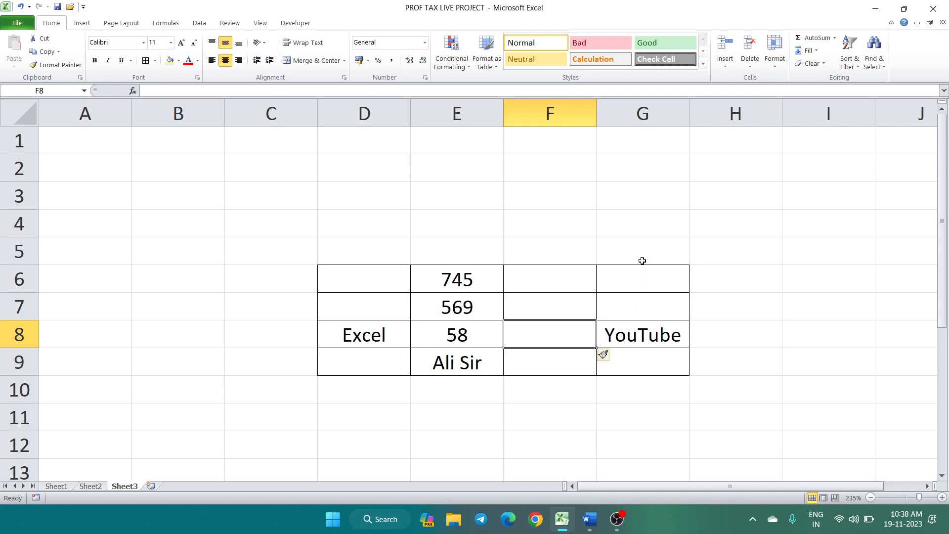
Examine the blank column F beside column G, and view the available insert options for rows, columns and sheets.
drag(642, 194, 635, 437)
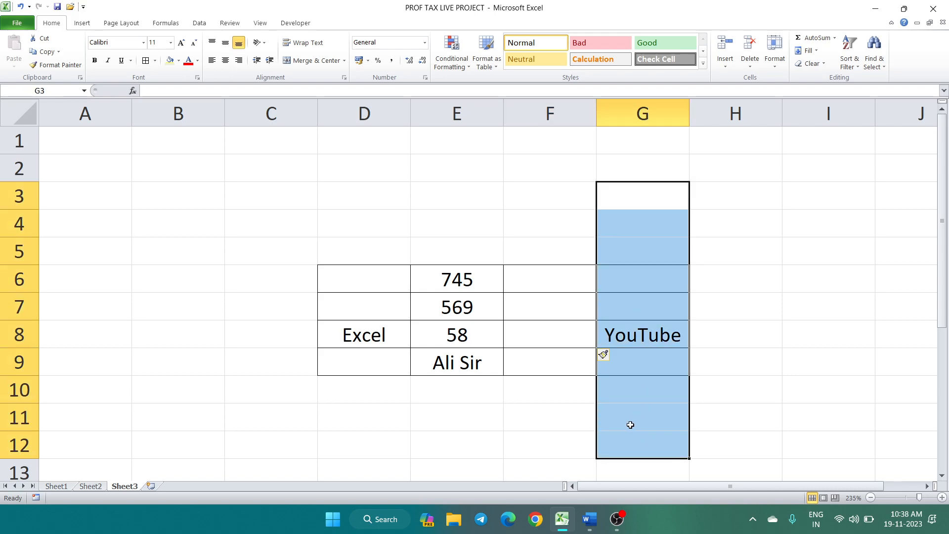
click(535, 332)
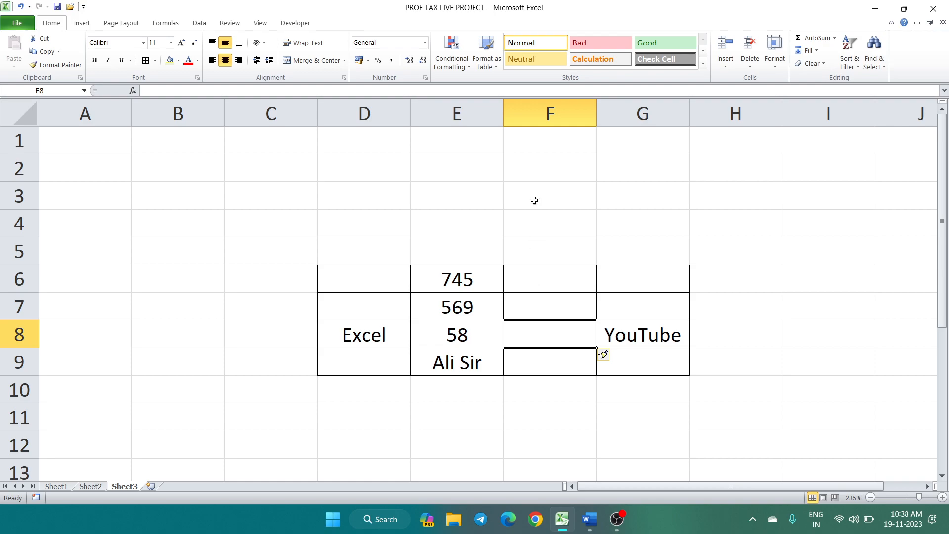
drag(543, 144, 542, 7)
scroll(526, 278, up, 3)
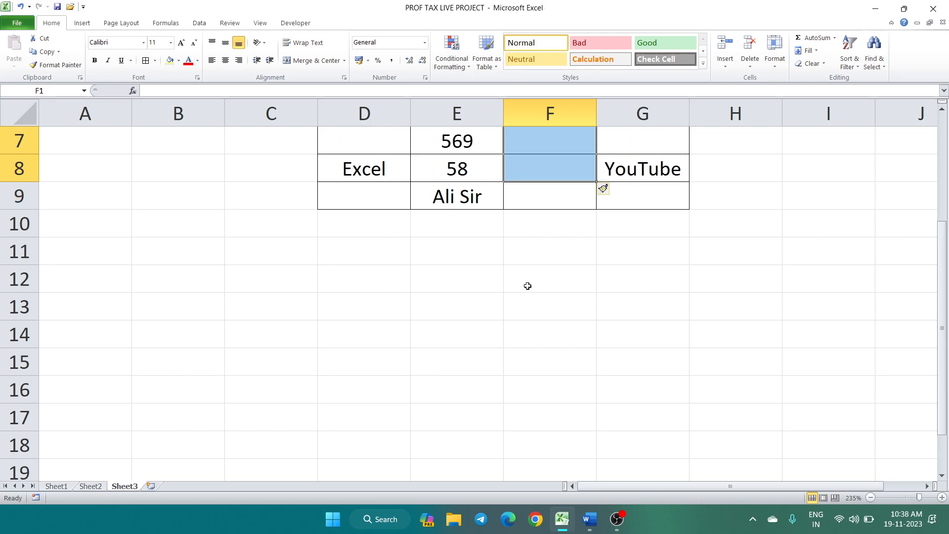
click(528, 288)
click(543, 334)
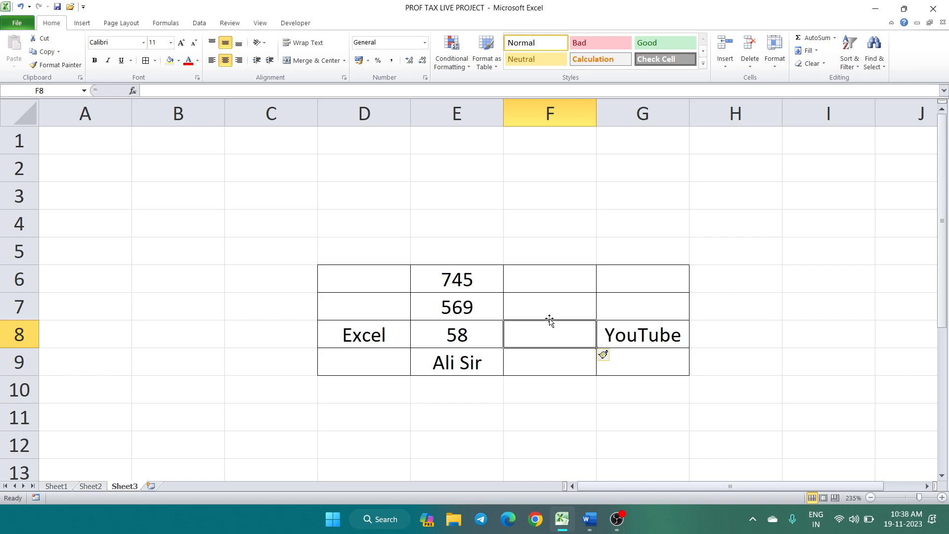
click(726, 60)
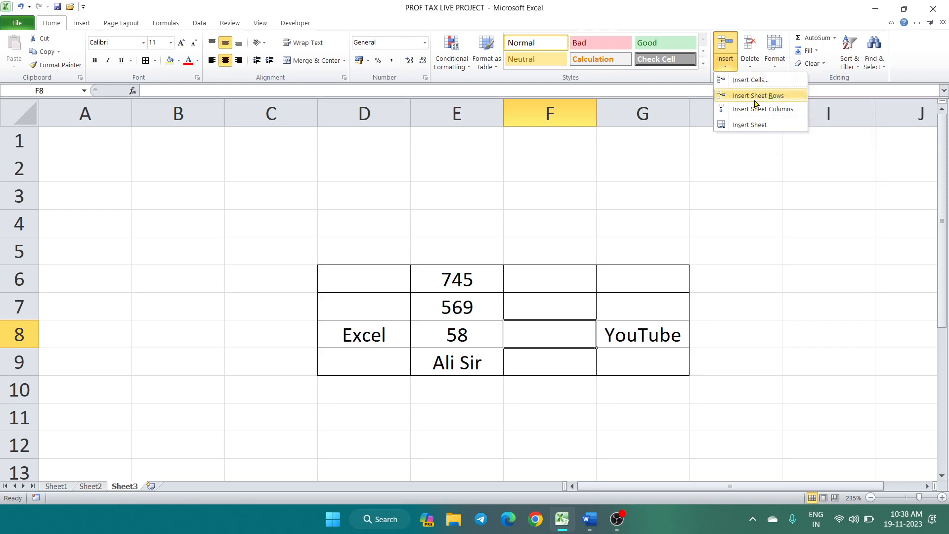
click(539, 393)
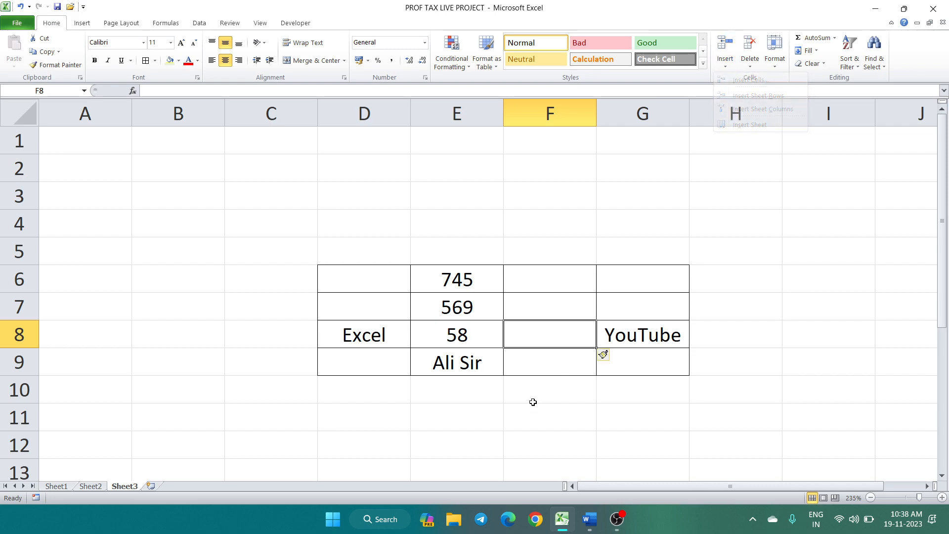
Examine the table's rows by selecting rows 6 to 9 individually, and highlight C8:G8 across the row containing Excel.
click(443, 426)
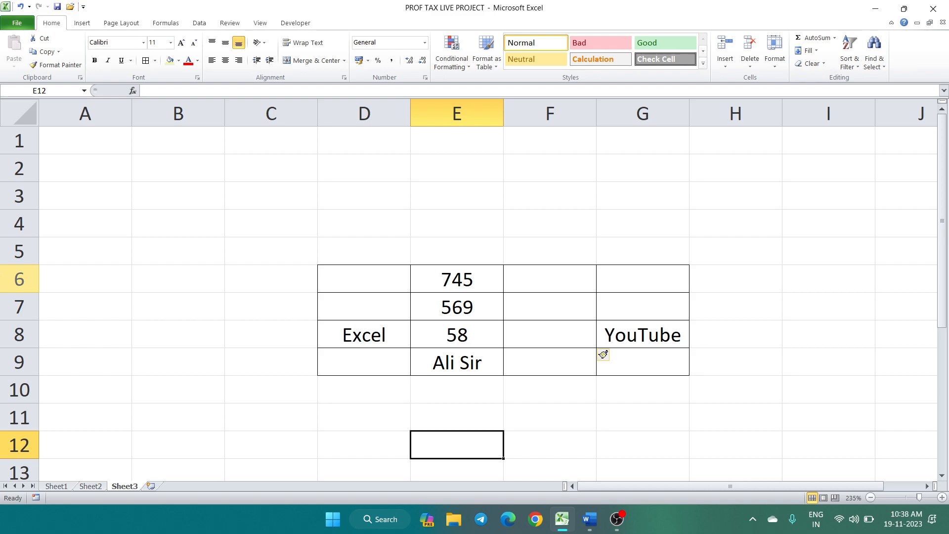
click(10, 280)
click(10, 310)
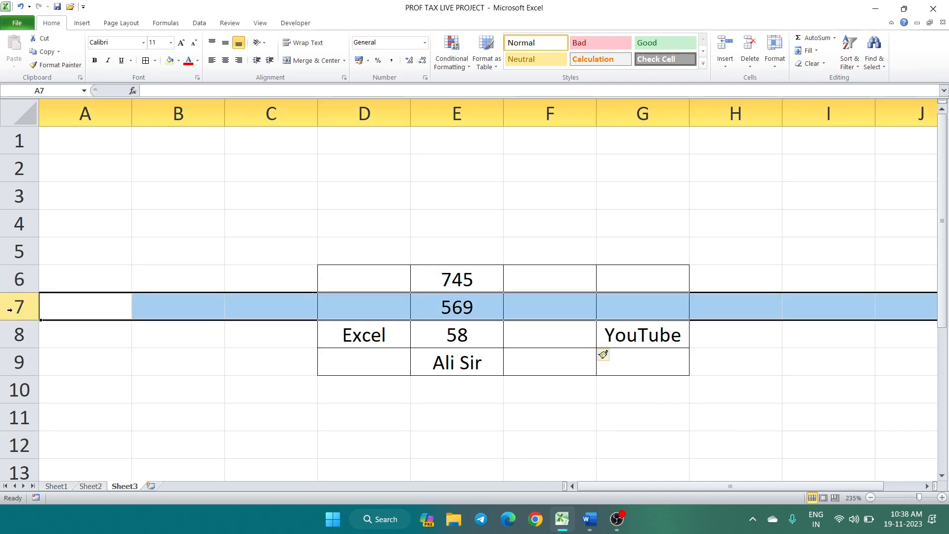
click(12, 335)
click(12, 362)
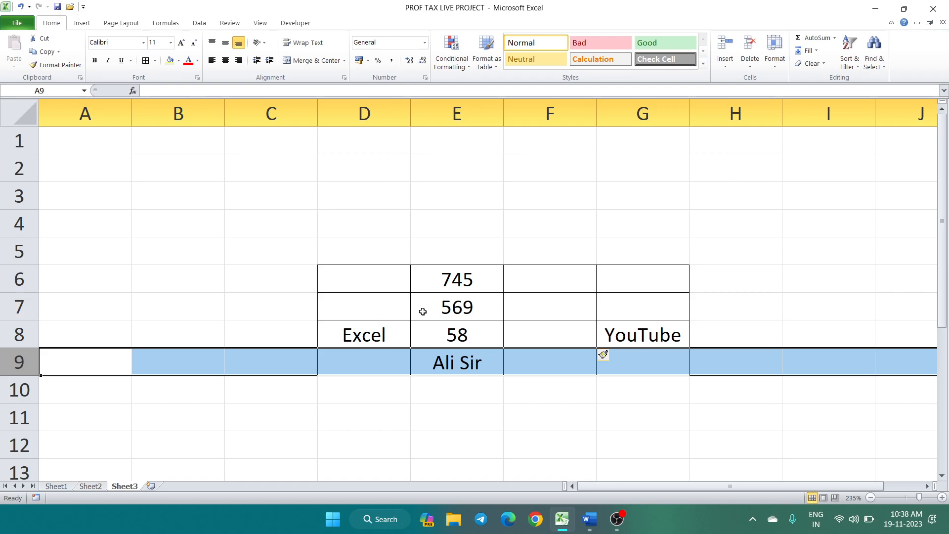
click(421, 311)
drag(20, 307, 394, 305)
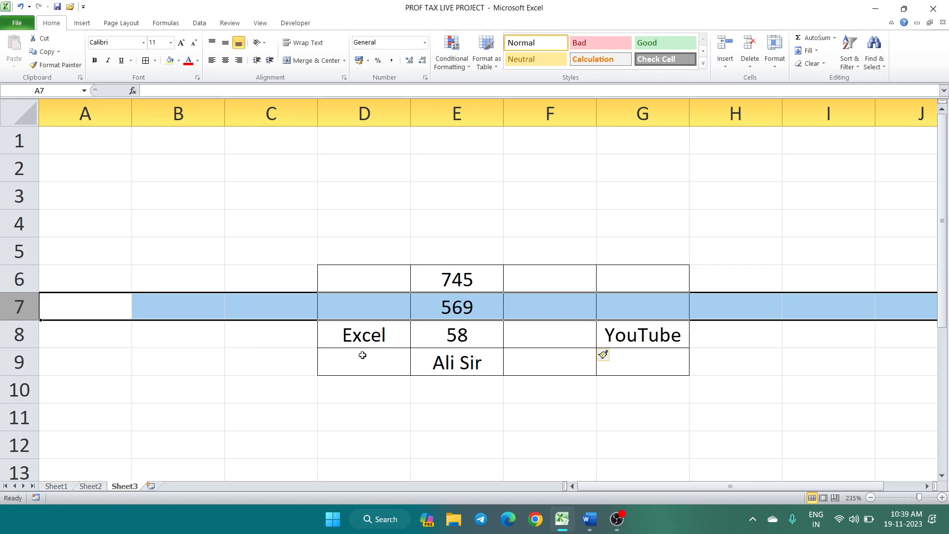
click(259, 384)
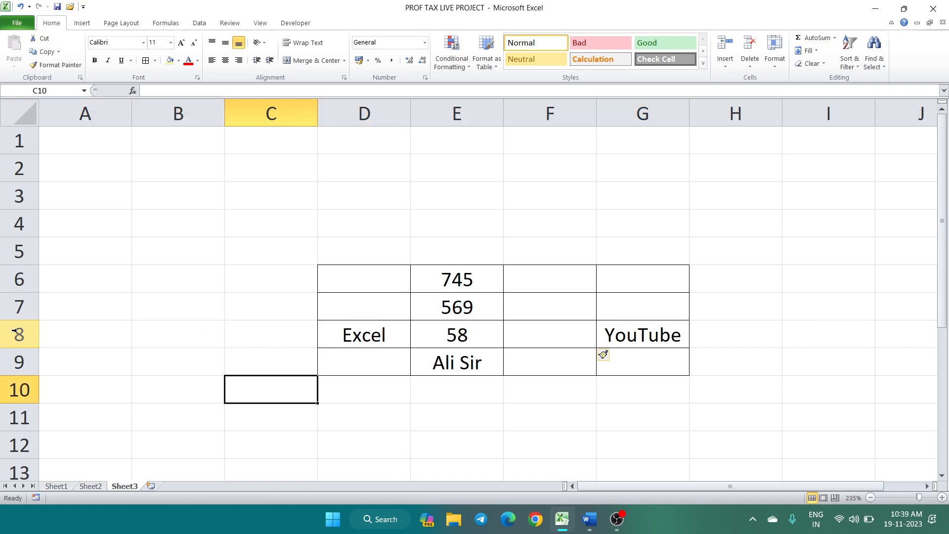
drag(269, 335, 643, 329)
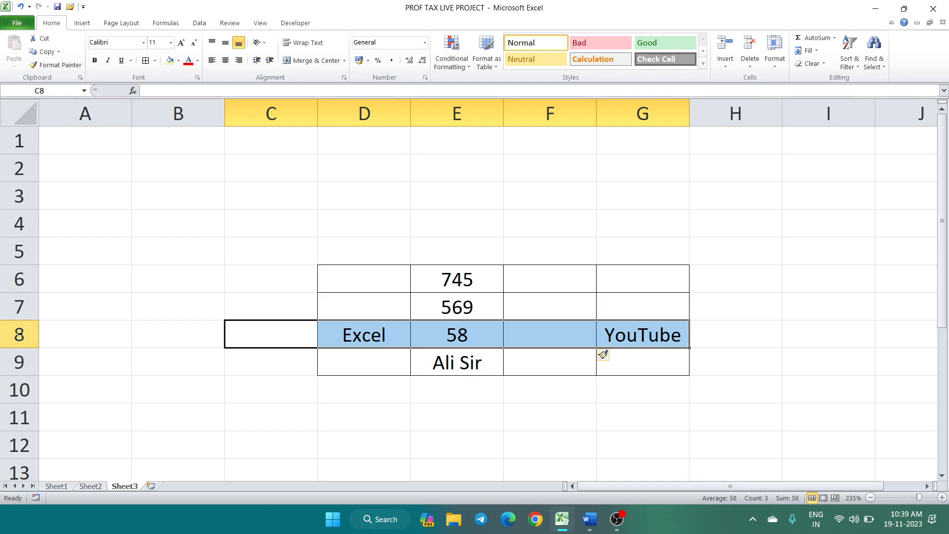
Insert a blank sheet row above row 8, which contains Excel, 58 and YouTube.
click(19, 335)
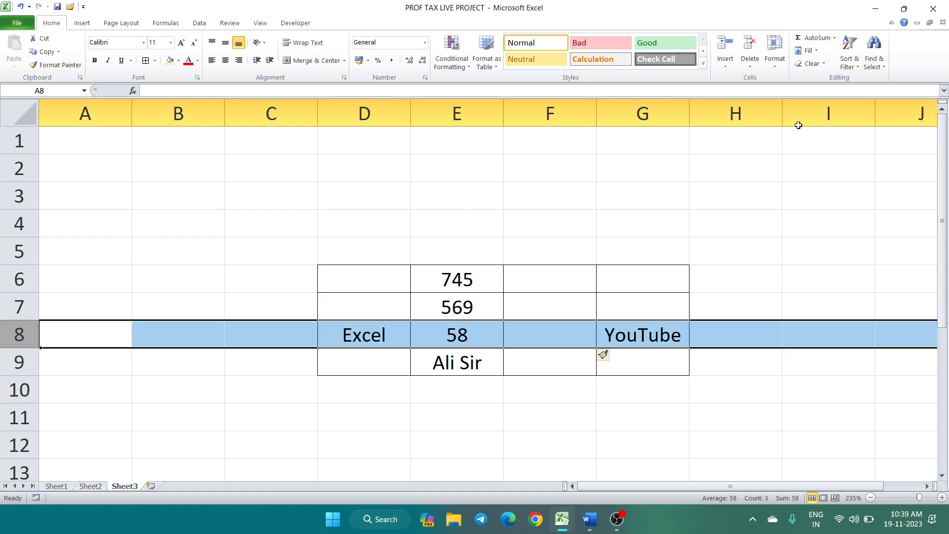
click(726, 72)
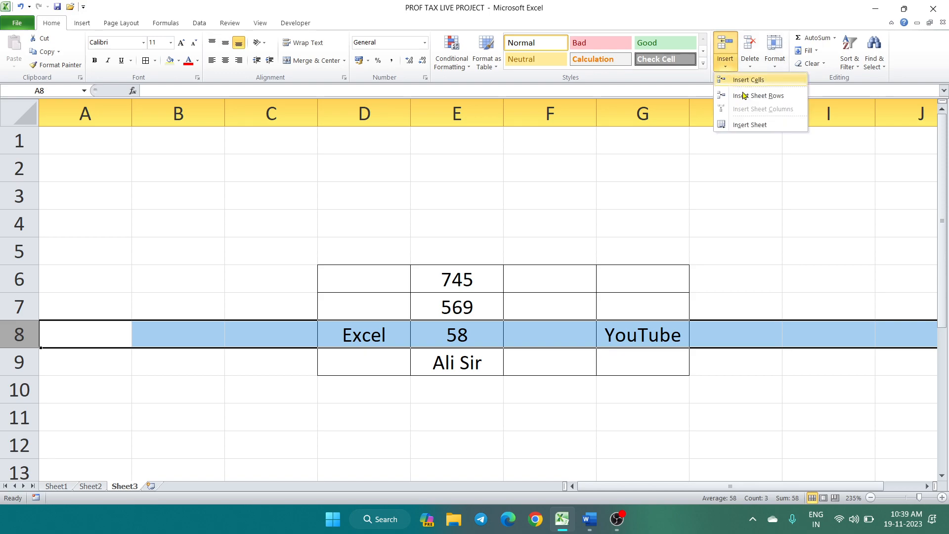
click(799, 101)
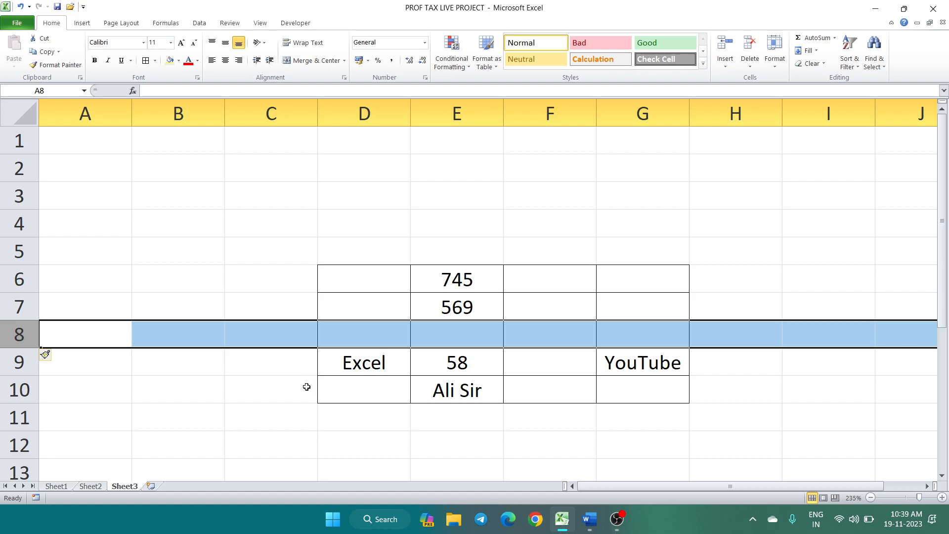
Undo the insertion of the blank sheet row and clear the row selection.
click(247, 378)
key(ctrl+z)
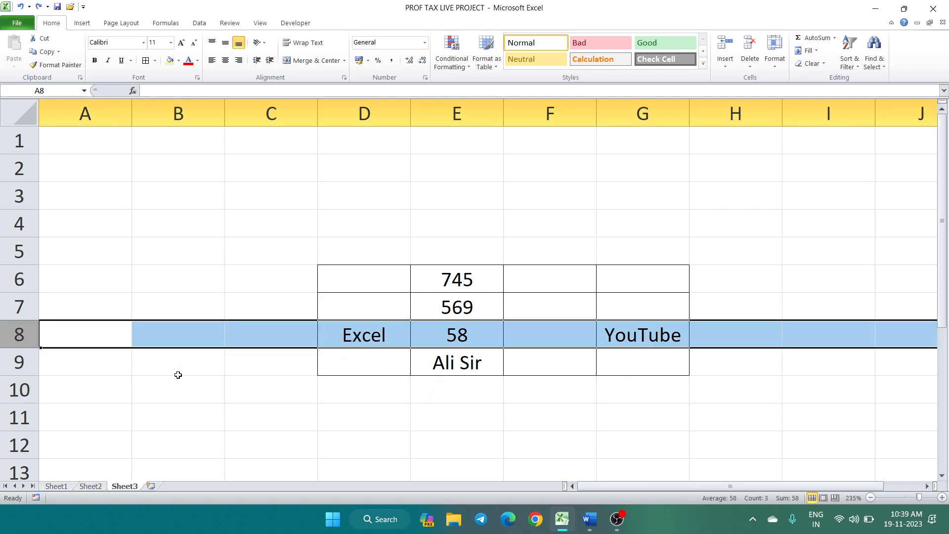
click(621, 413)
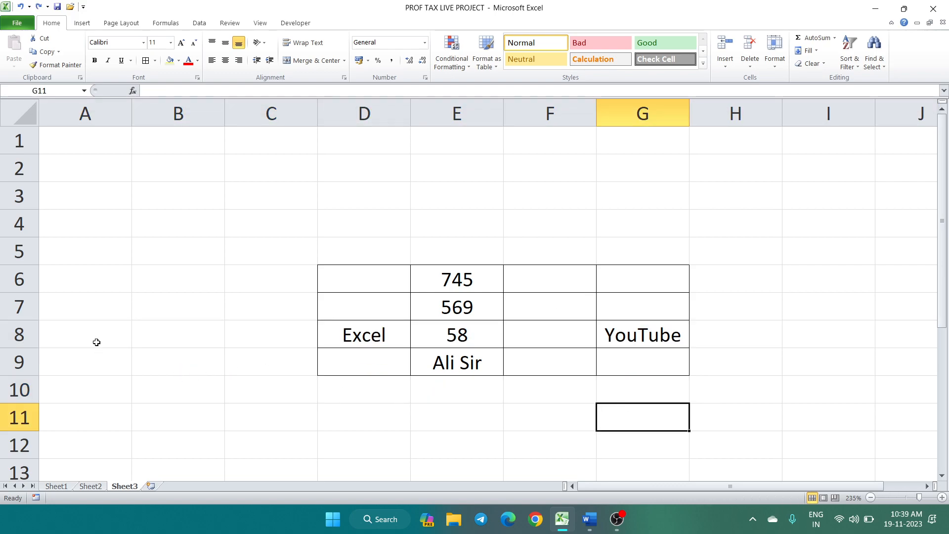
Insert an entire blank row above row 8 again, between 569 and the row containing Excel.
click(17, 336)
drag(79, 335, 749, 325)
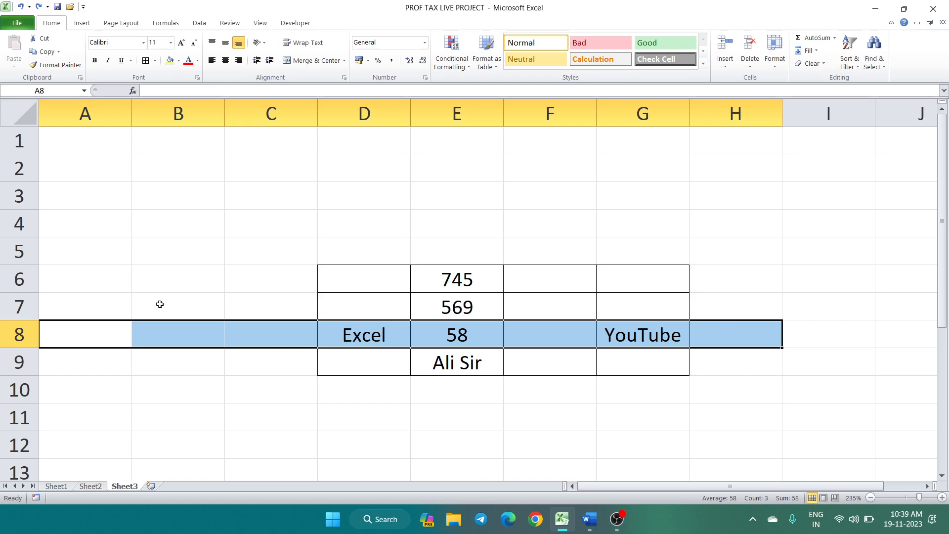
click(8, 337)
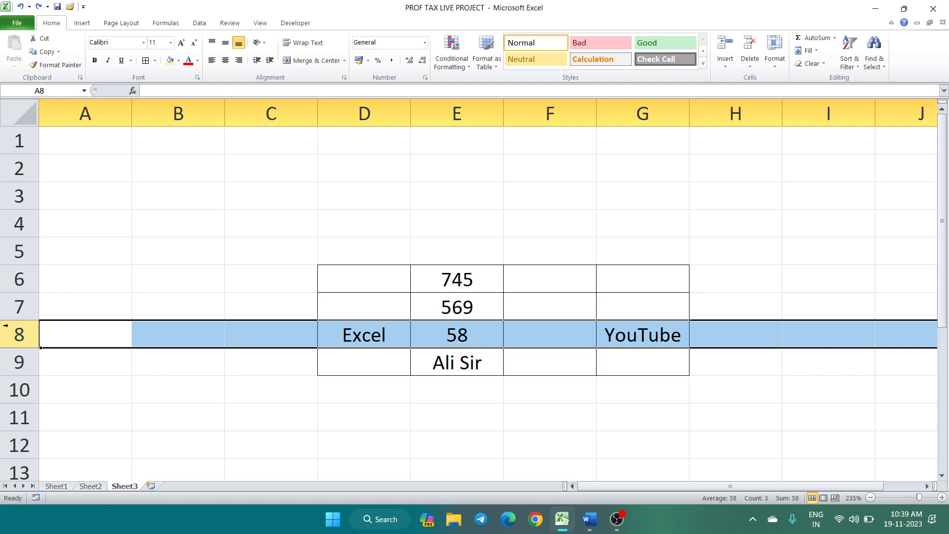
key(ctrl+shift+plus)
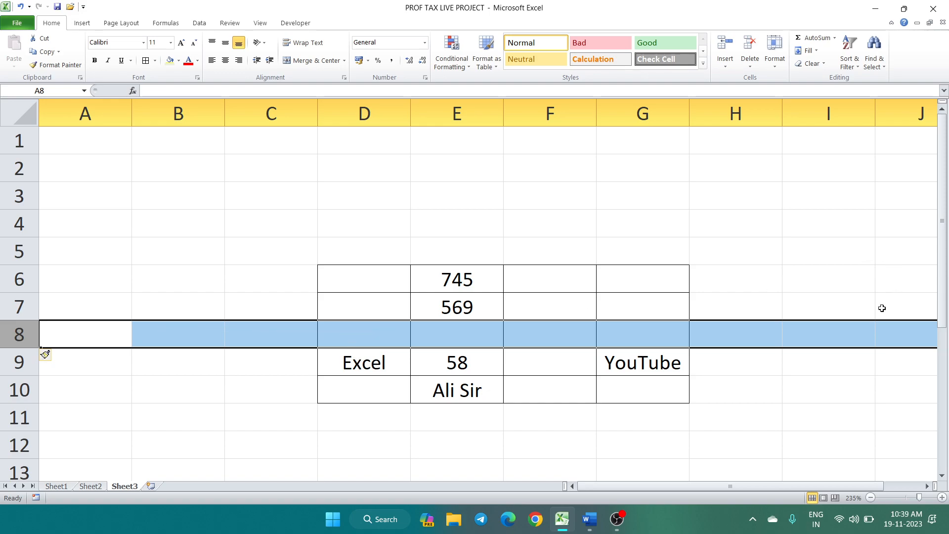
click(745, 371)
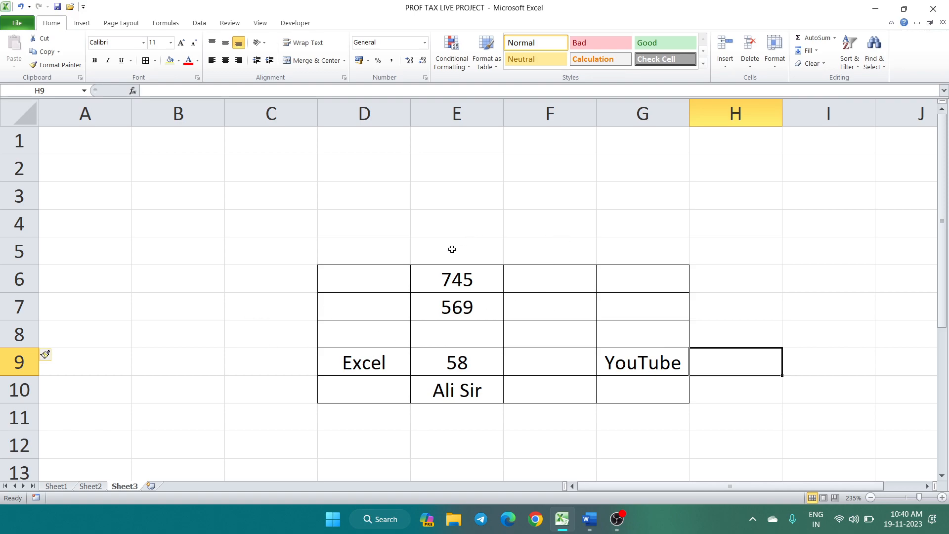
Examine columns D and E by highlighting their cells vertically through the table.
drag(373, 188, 361, 363)
scroll(389, 347, up, 2)
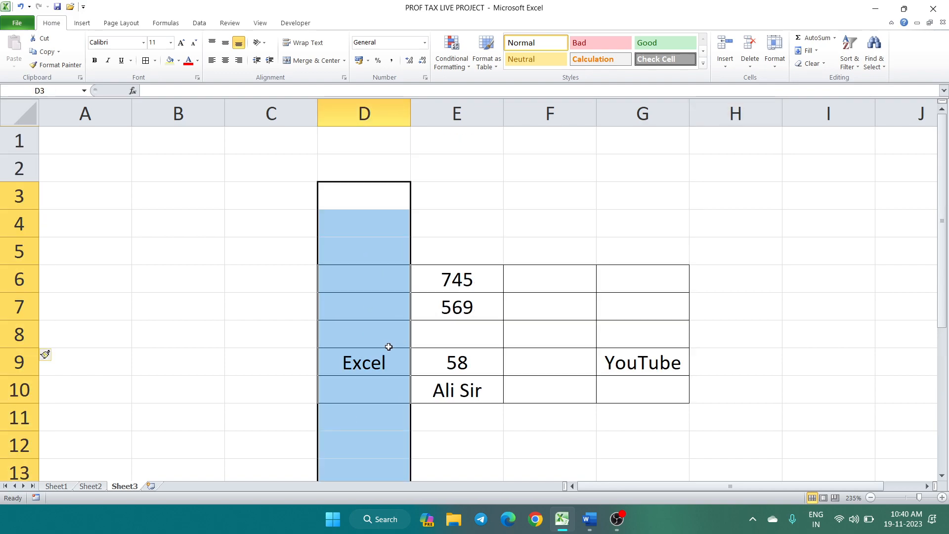
drag(469, 179, 457, 427)
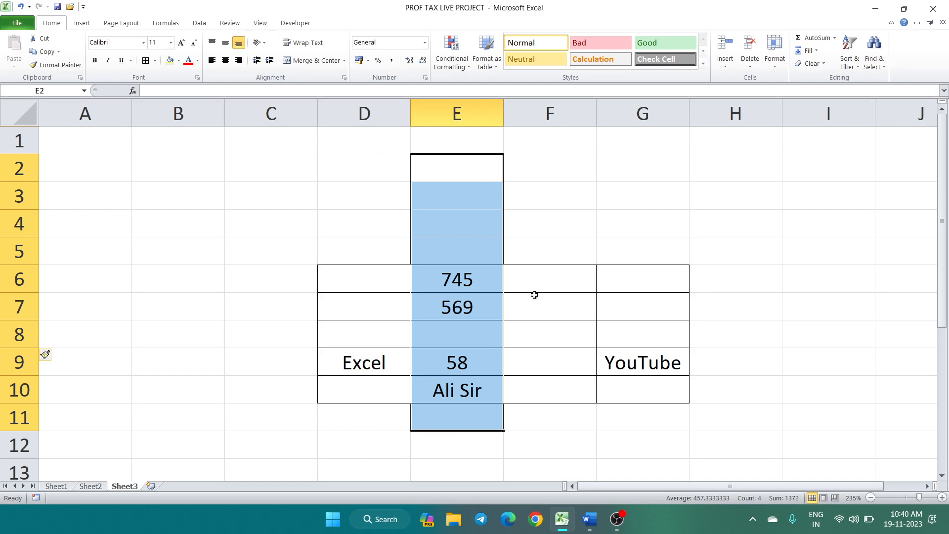
click(575, 230)
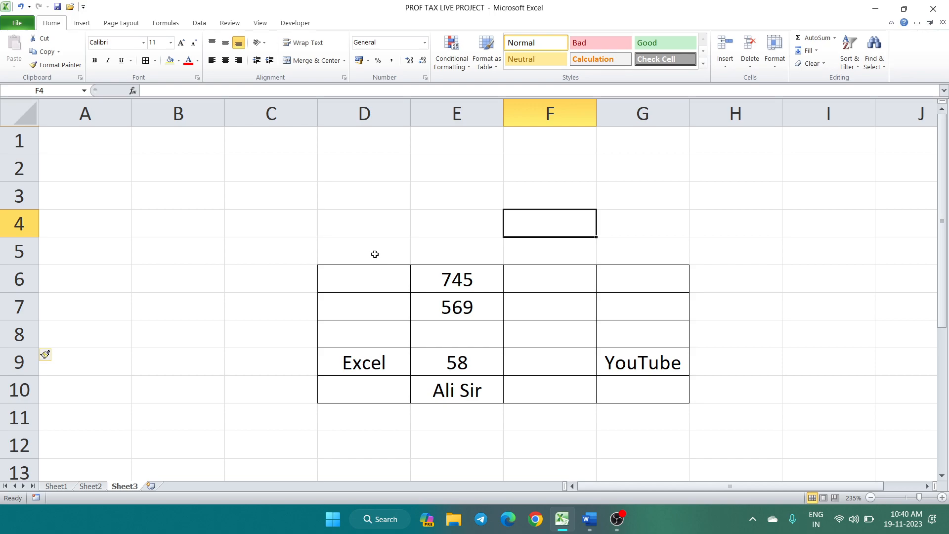
drag(372, 235, 356, 405)
drag(480, 223, 488, 446)
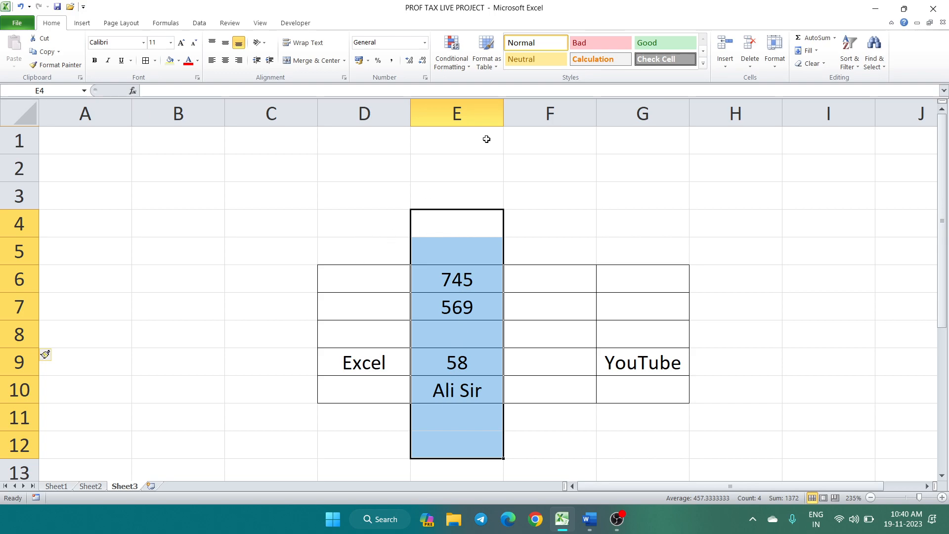
Insert a blank sheet column before column E, which contains 745, 569 and 58.
click(457, 113)
click(724, 65)
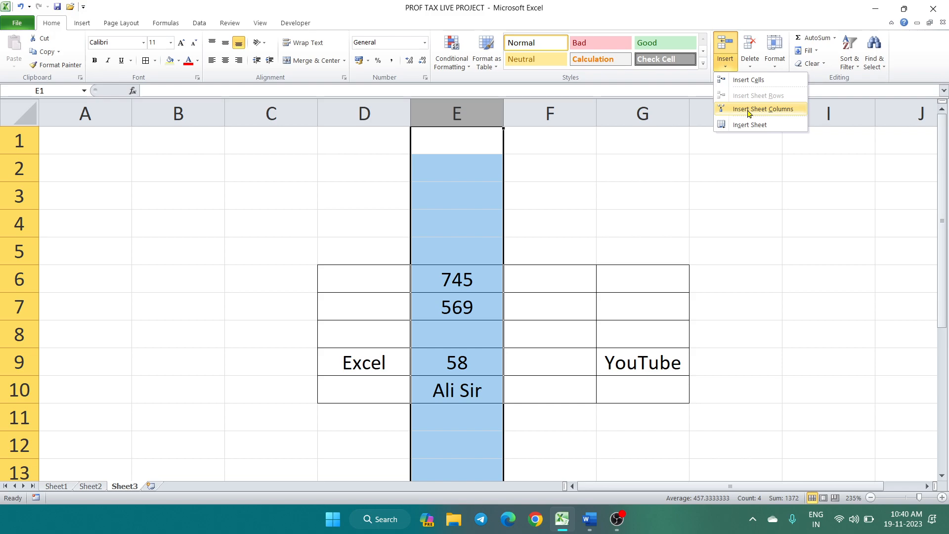
click(783, 114)
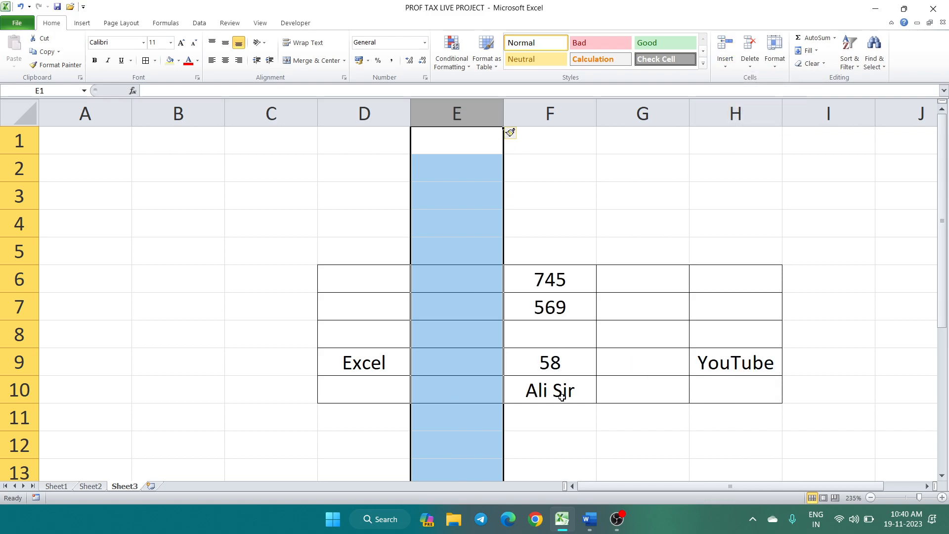
Compare the shifted number column with the blank column E, and undo the column insertion.
drag(571, 278, 571, 383)
drag(457, 284, 457, 405)
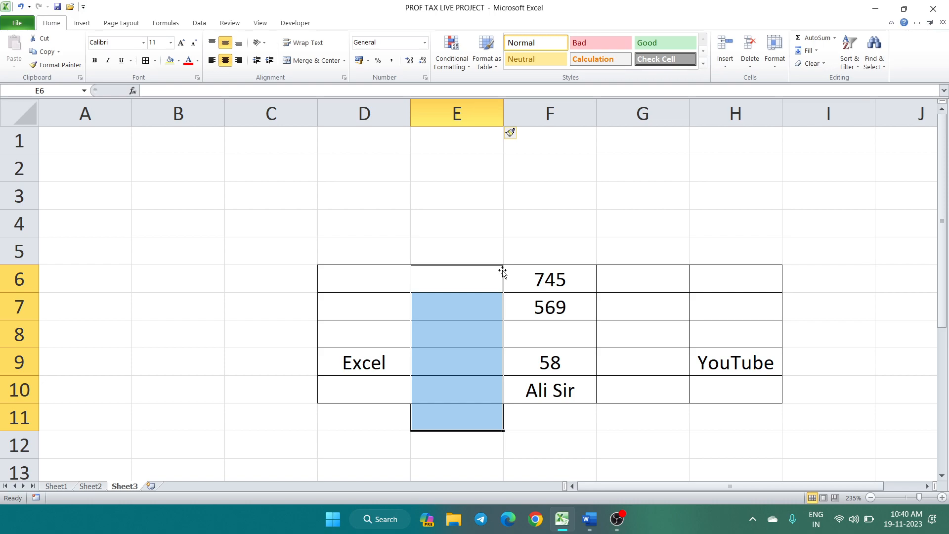
key(ctrl+z)
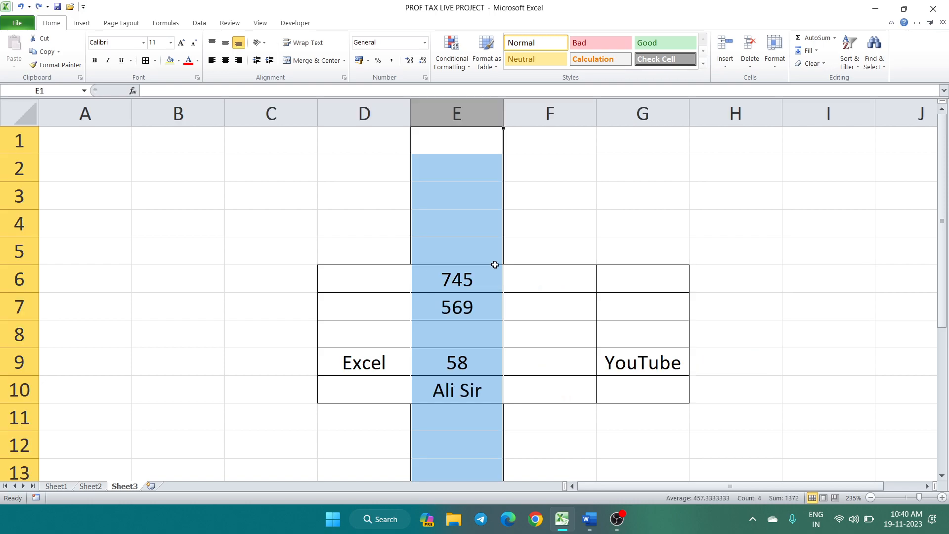
click(540, 245)
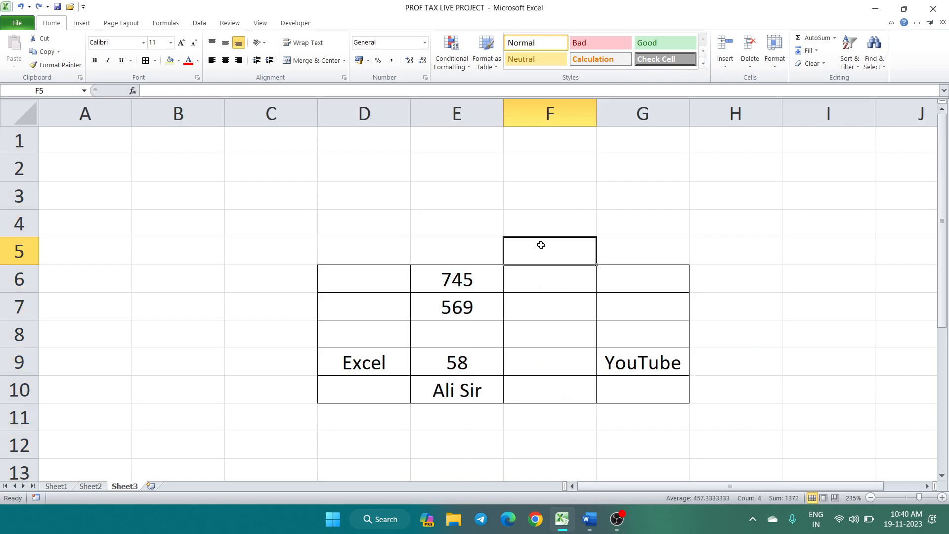
Select the whole of column E and insert an entire blank column before it, shifting the numbers to column F.
click(467, 101)
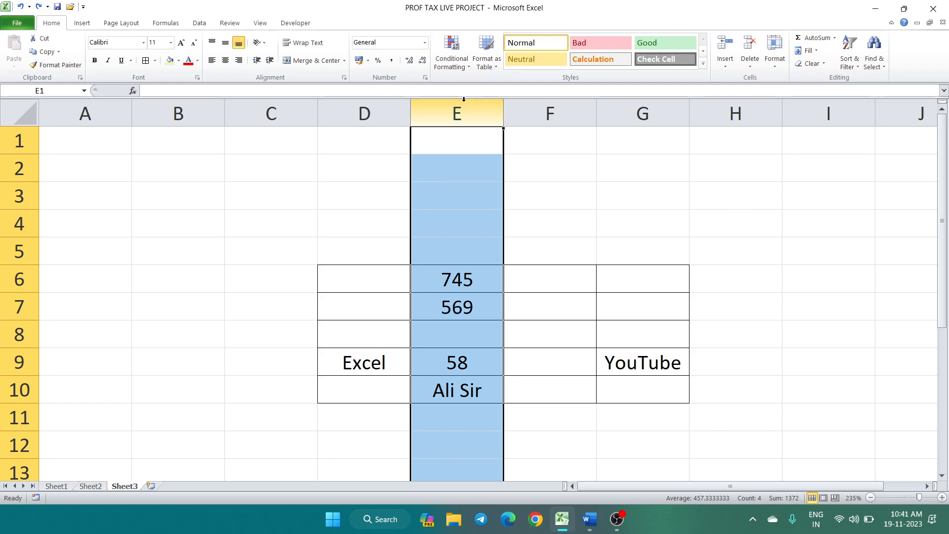
key(Right)
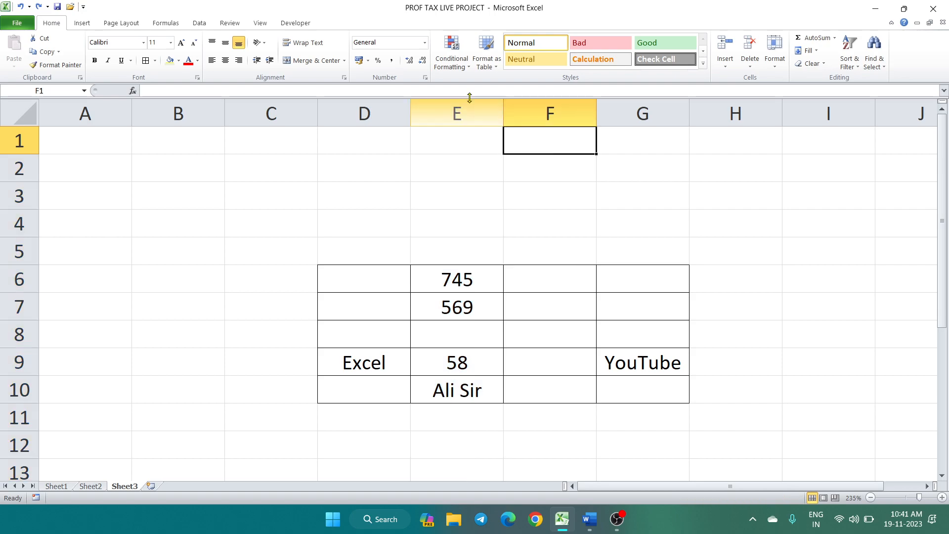
click(465, 102)
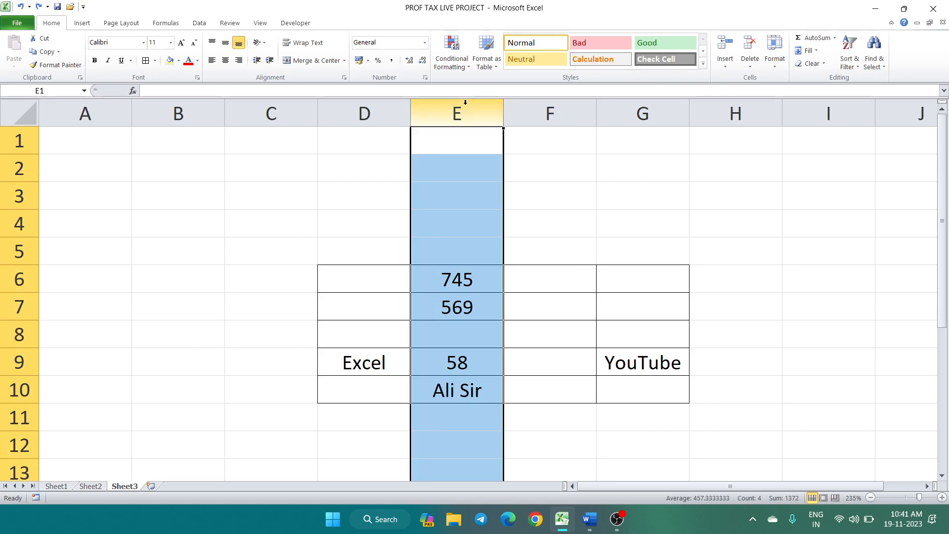
key(ctrl+shift+plus)
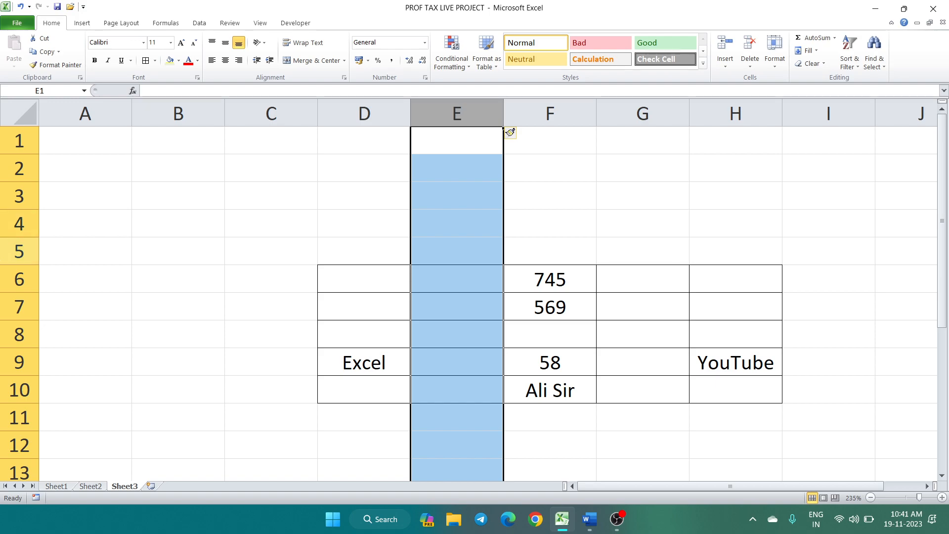
Insert an entire blank row above row 6, the table row containing 745.
click(20, 251)
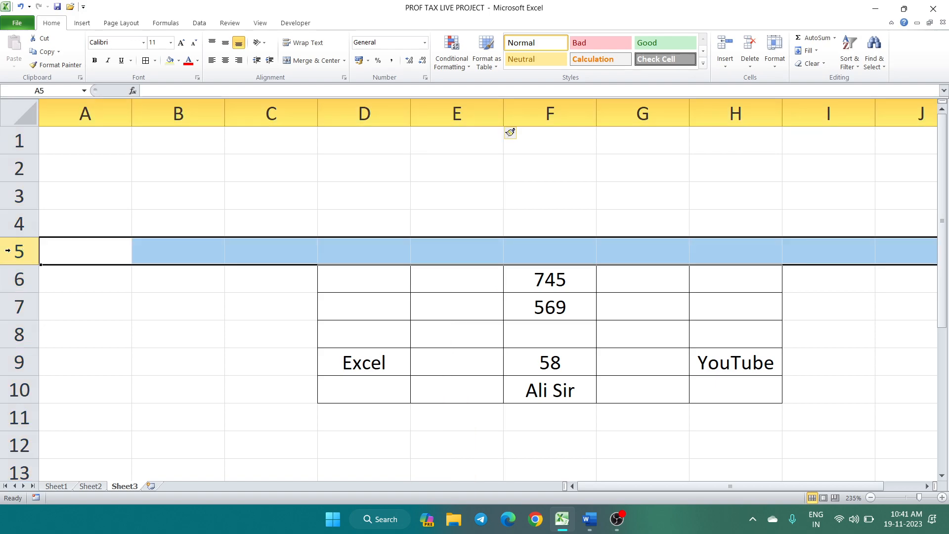
click(8, 278)
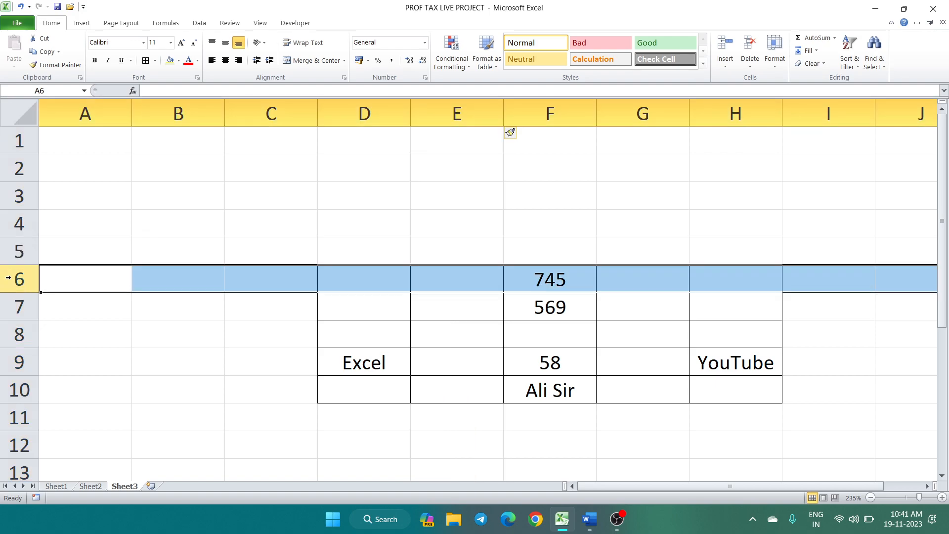
key(ctrl+plus)
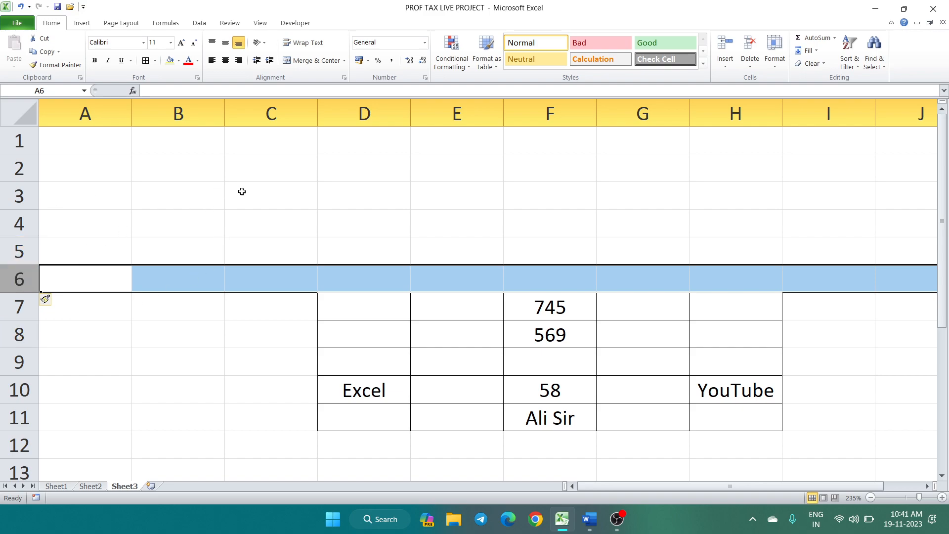
Select column D and cell G9 in turn, and view the insert options for cells, rows, columns and sheets.
click(366, 111)
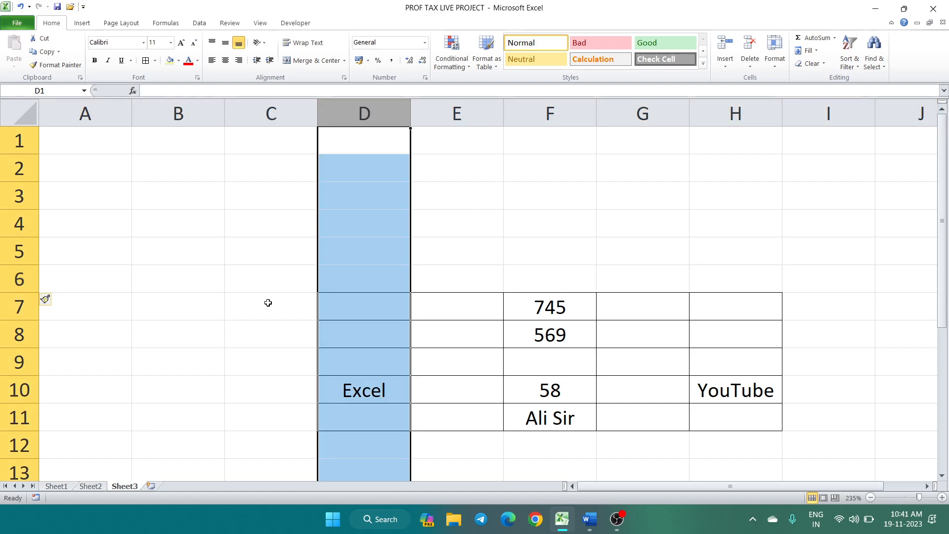
click(637, 353)
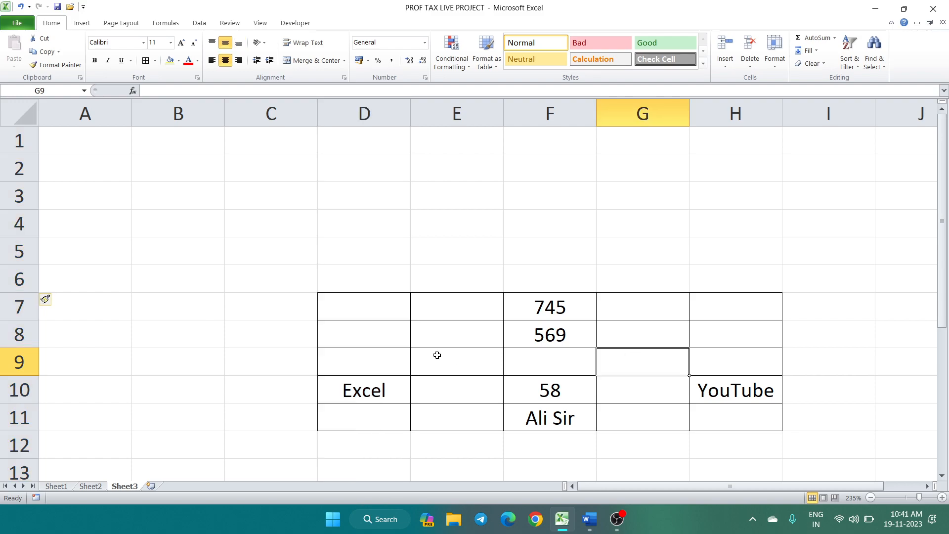
click(726, 62)
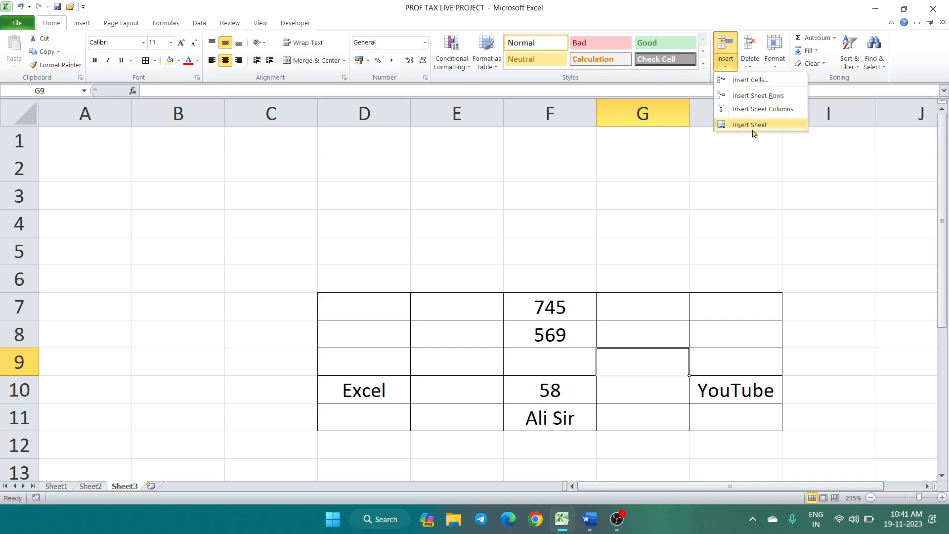
click(199, 443)
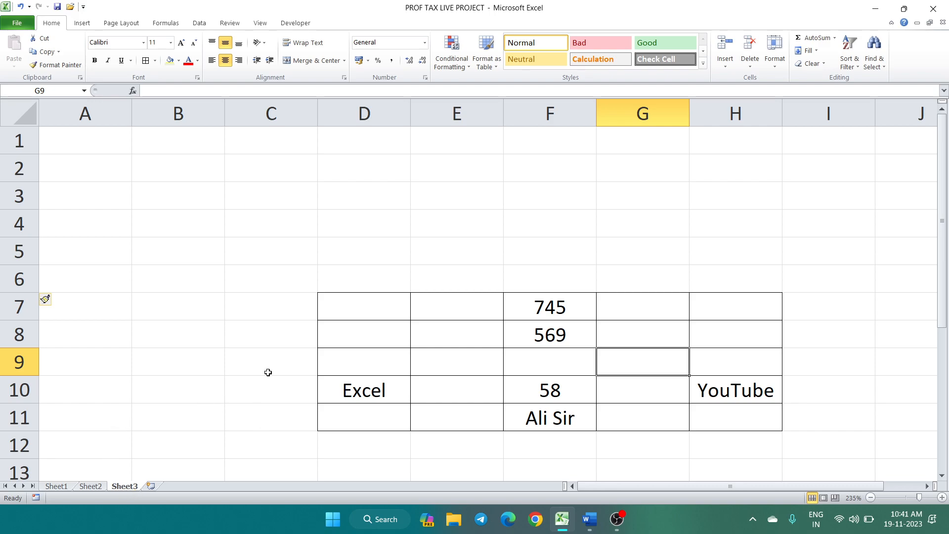
Insert a blank worksheet before Sheet3 and another blank worksheet after the last sheet.
click(731, 70)
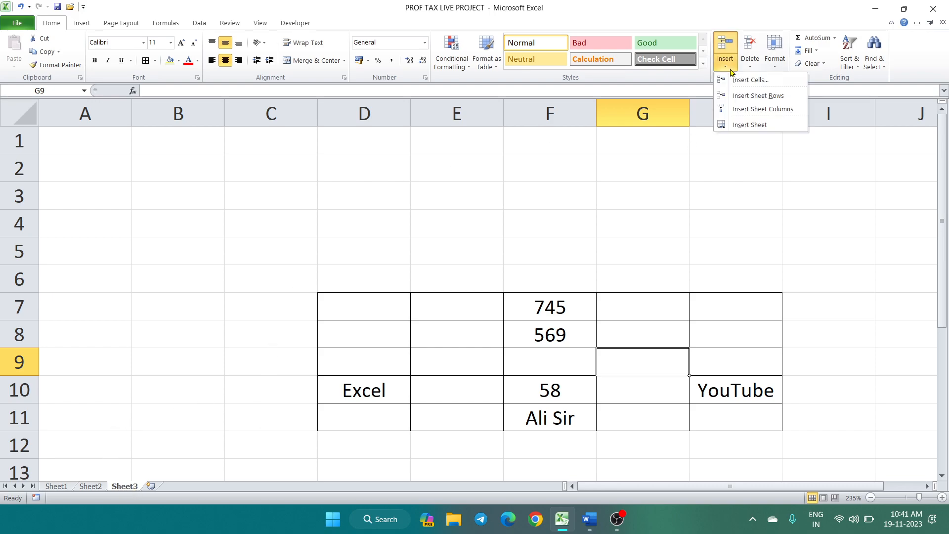
click(741, 128)
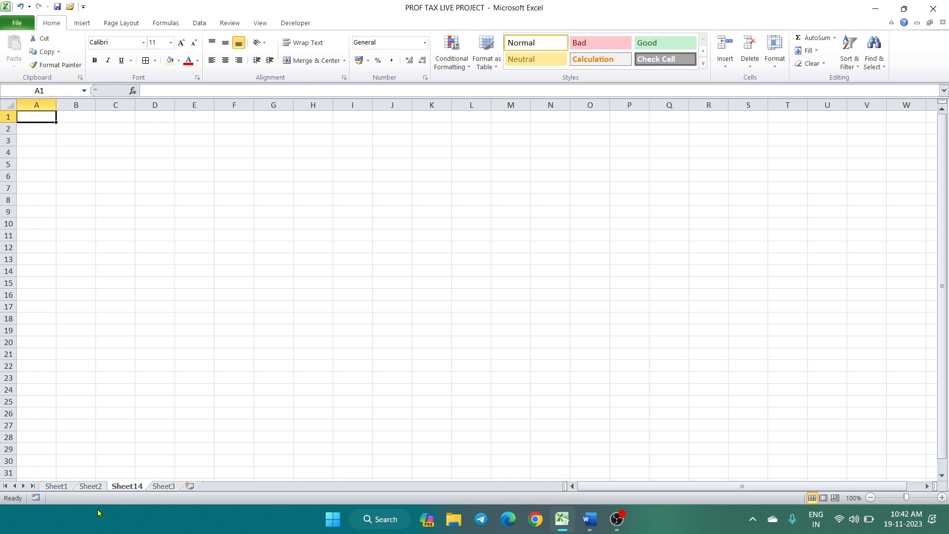
click(163, 488)
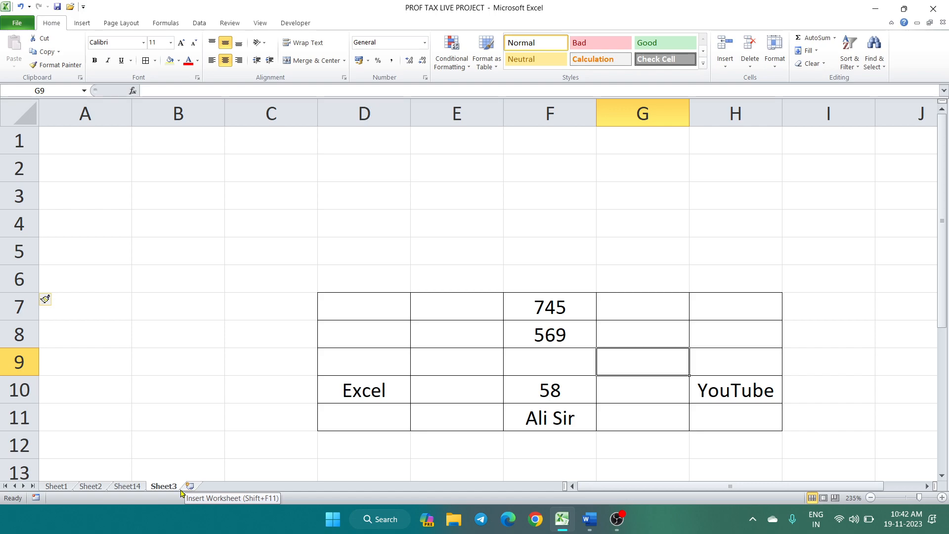
click(188, 487)
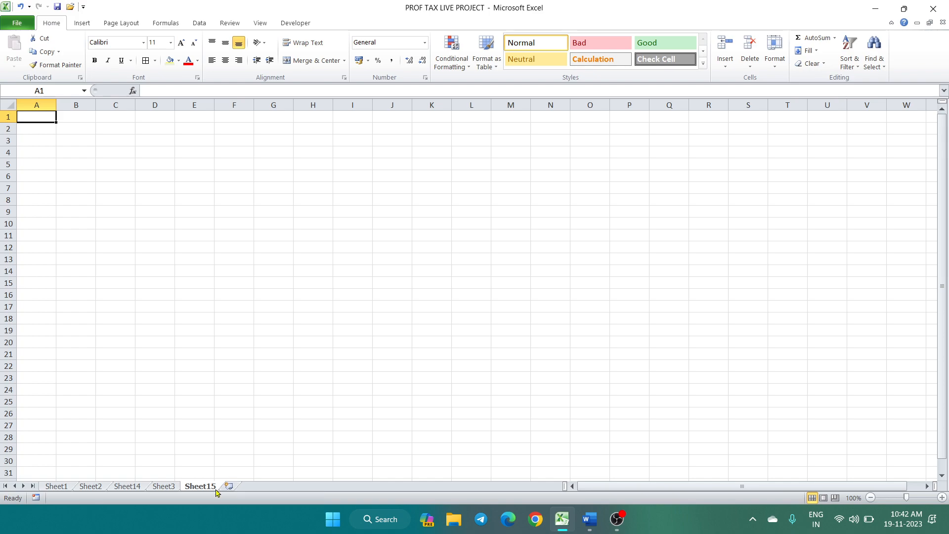
Look through the existing sheets, and insert one blank worksheet before Sheet14 and another after Sheet15.
click(128, 487)
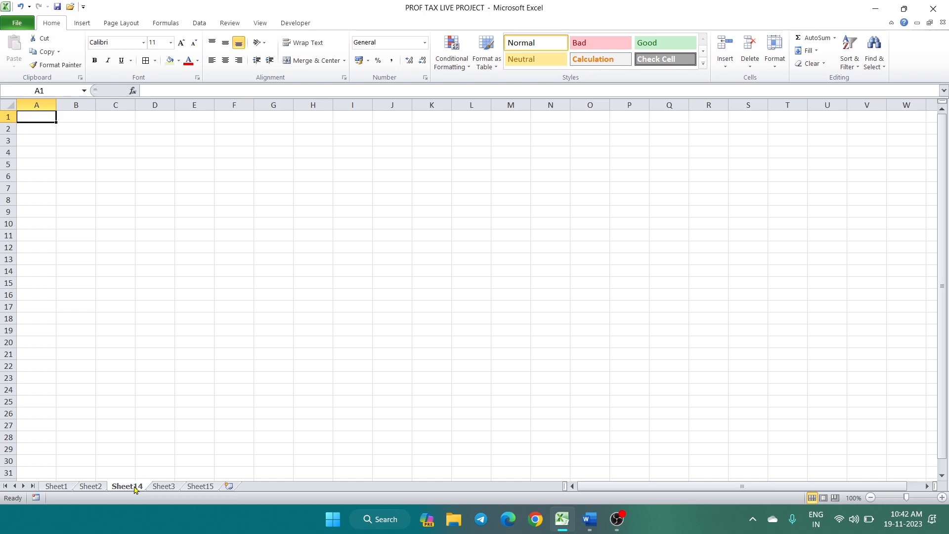
click(56, 488)
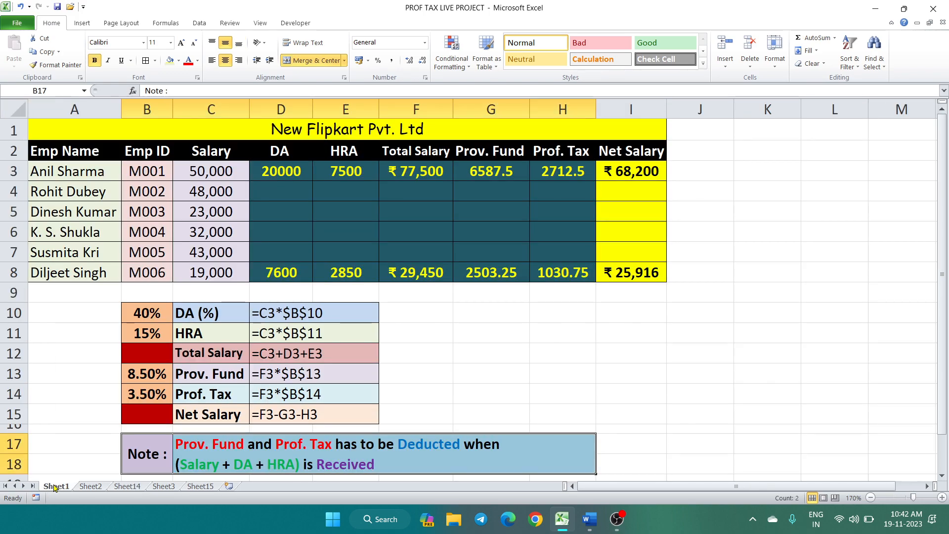
click(89, 488)
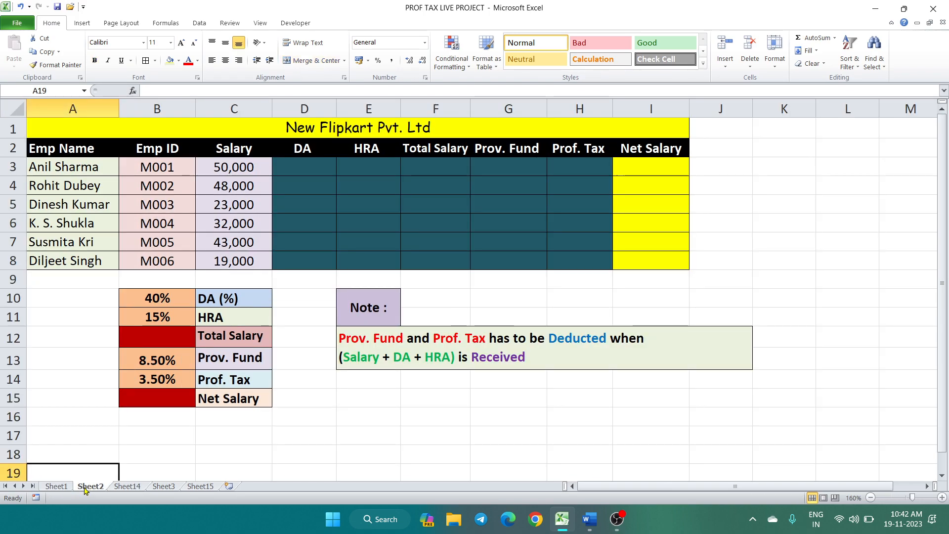
click(131, 488)
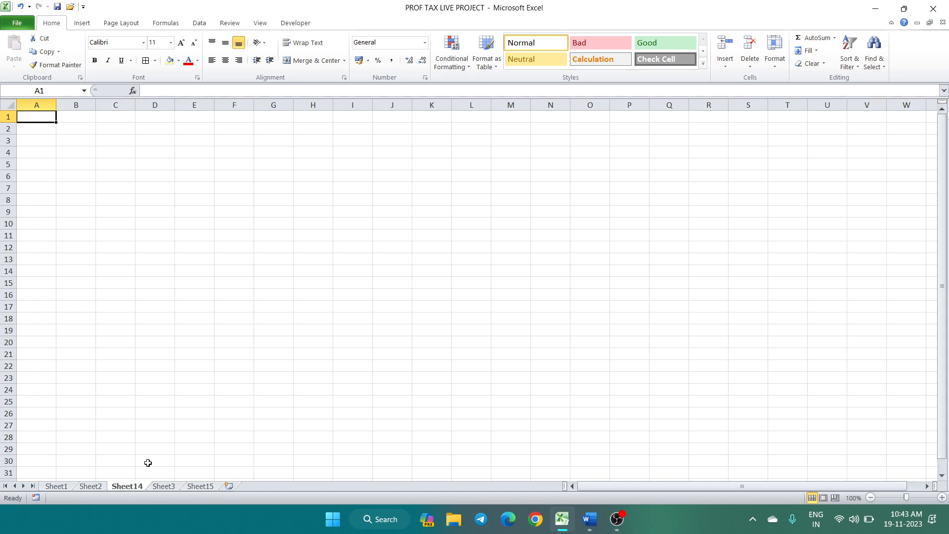
key(shift+F11)
click(243, 488)
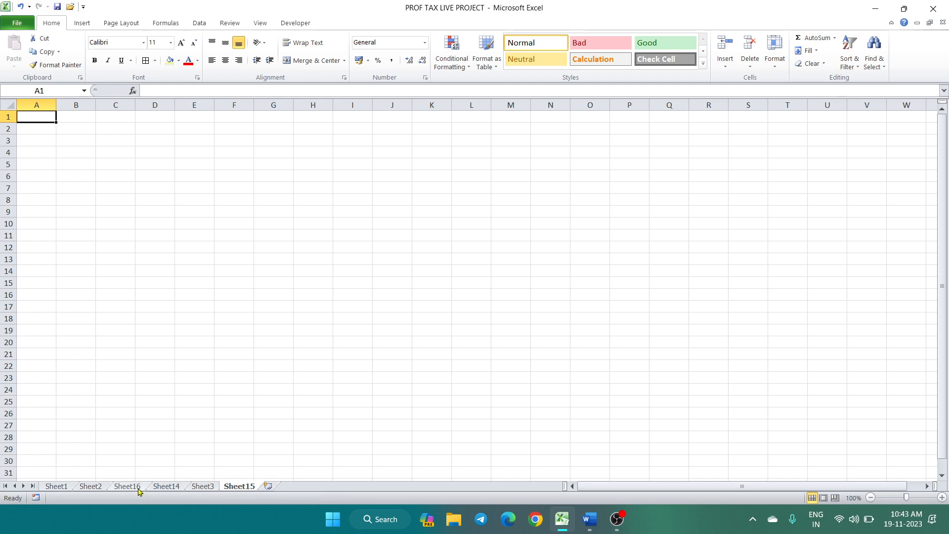
click(266, 486)
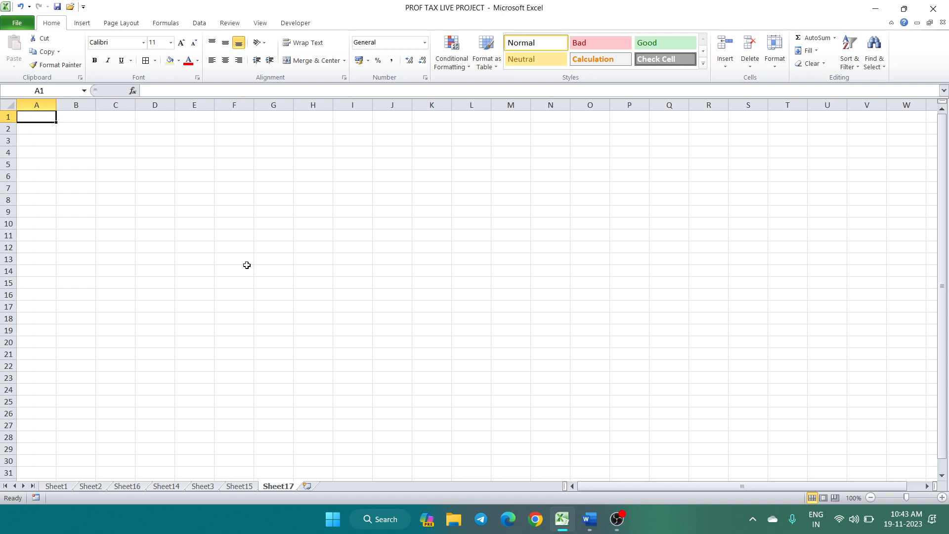
On Sheet14, widen column E to nearly three times its default width.
click(156, 487)
click(201, 289)
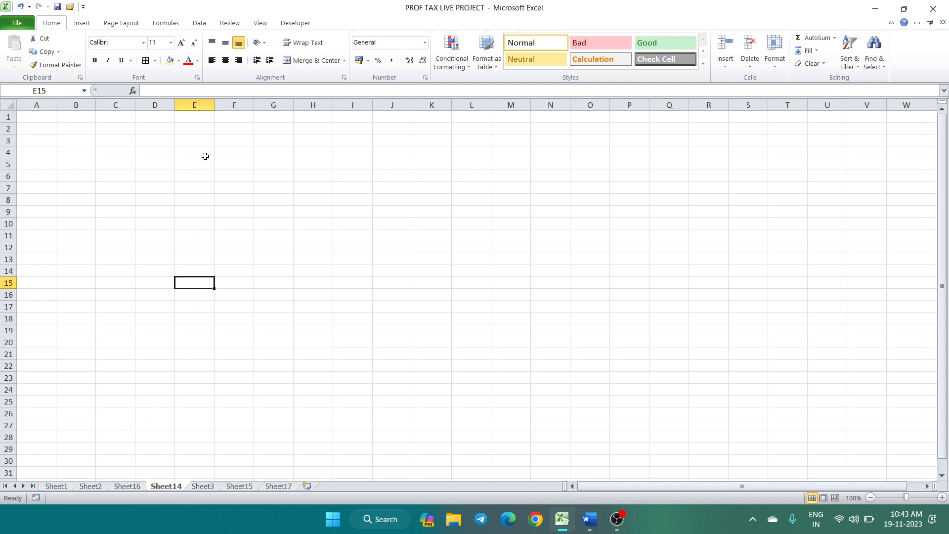
scroll(200, 155, up, 6)
click(203, 172)
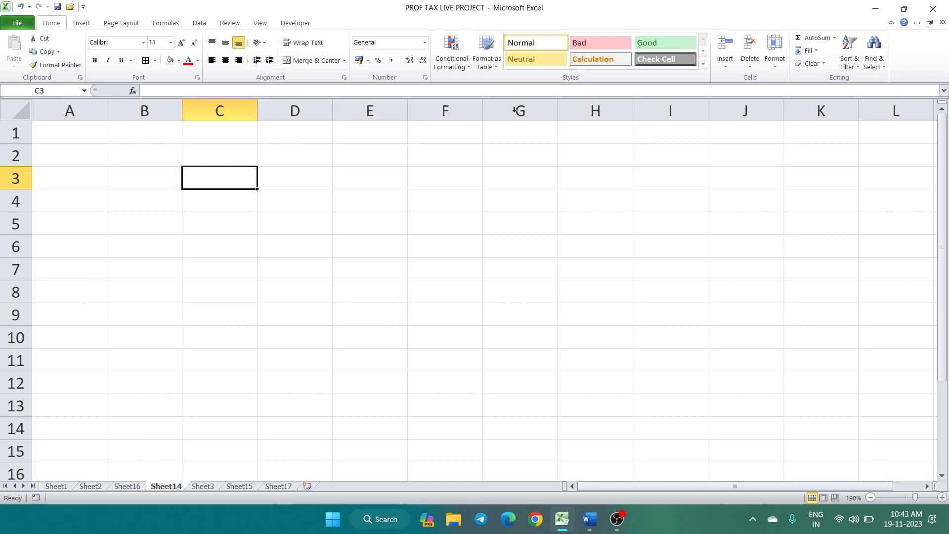
click(725, 66)
click(229, 203)
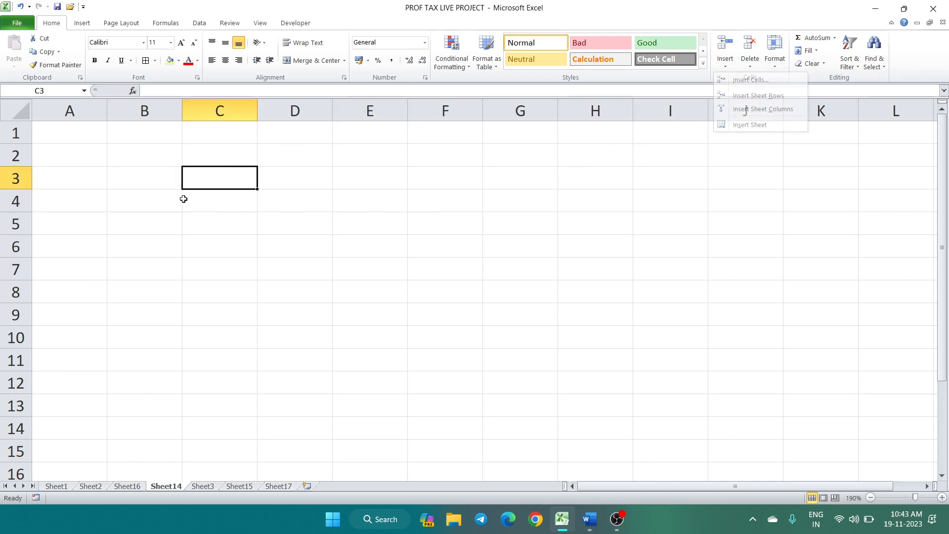
click(360, 175)
drag(408, 111, 542, 112)
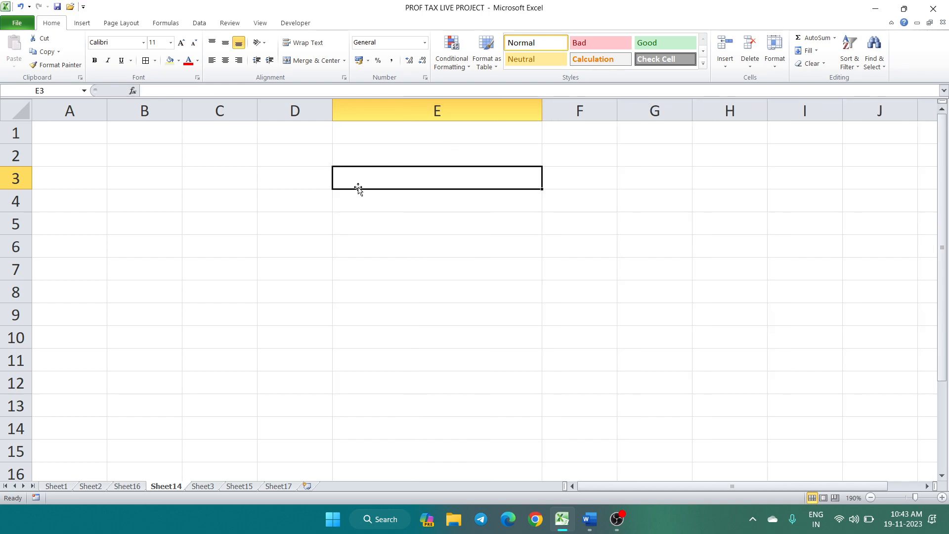
Enter the note "Ctrl + Shift + =" in cell E3 and its label "cell" in F3.
text(Ctrl)
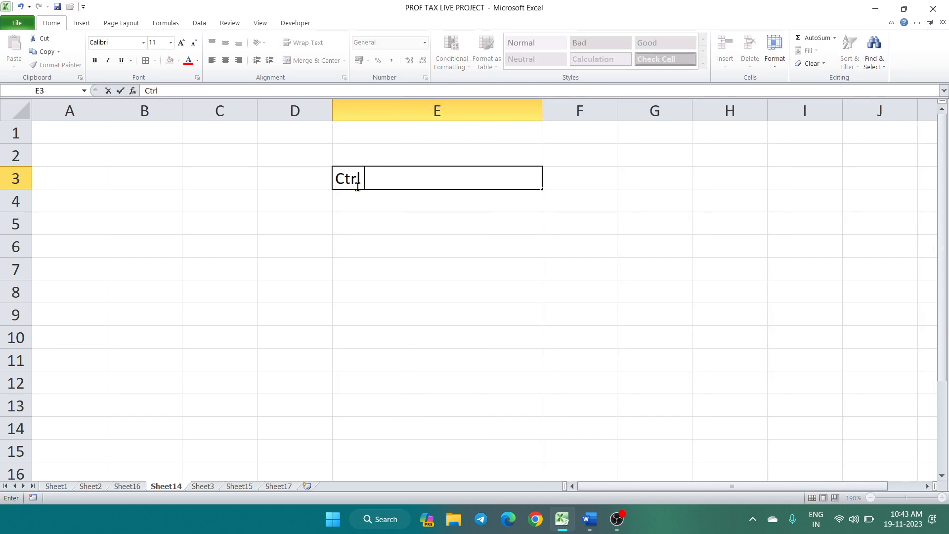
text( + Shift +)
text(+)
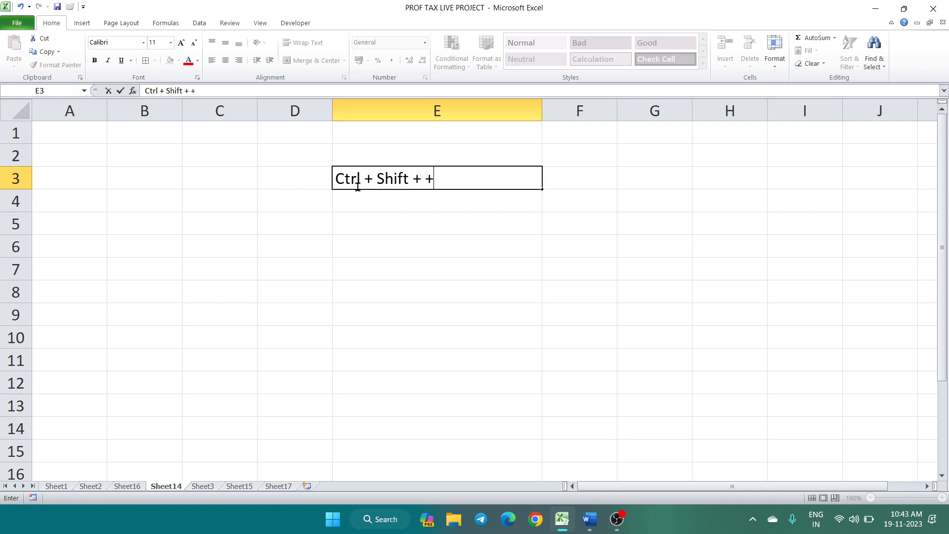
key(BackSpace)
text(=)
click(559, 181)
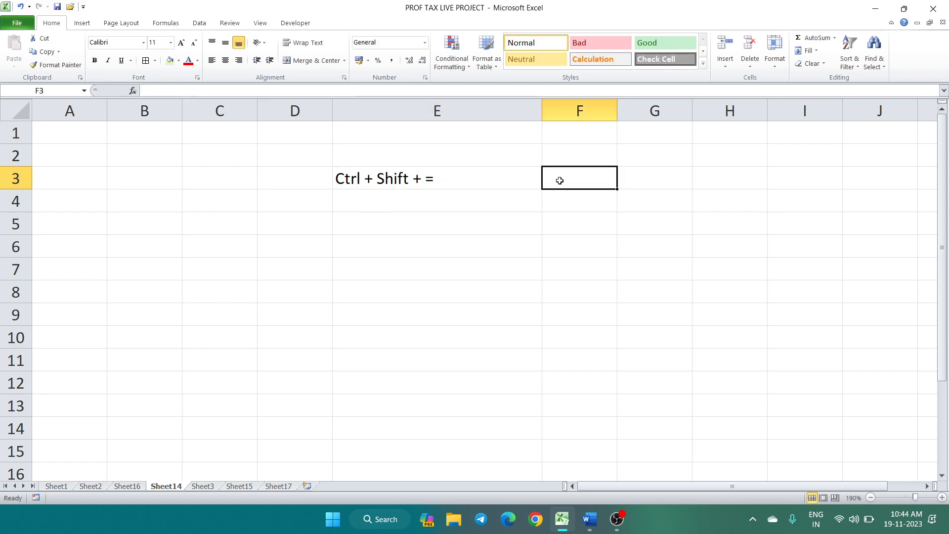
text(cell)
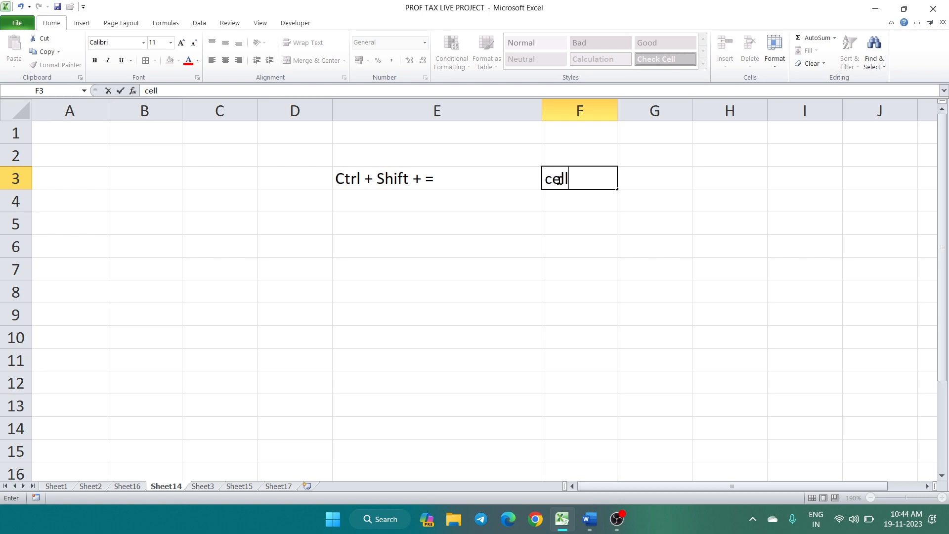
Enter Ctrl + "+" in E4 and Row / Column in F4, and autofit column F to its text.
click(432, 201)
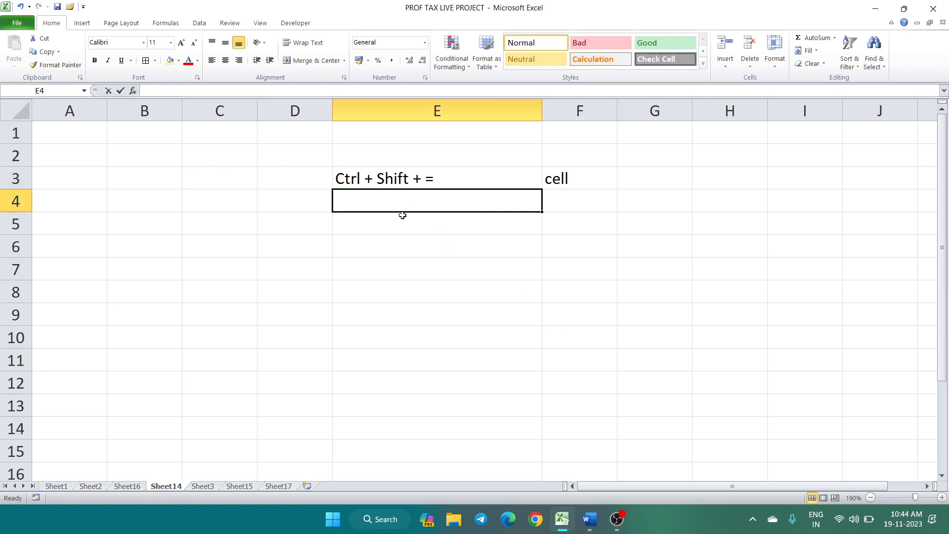
text(Ctrl +)
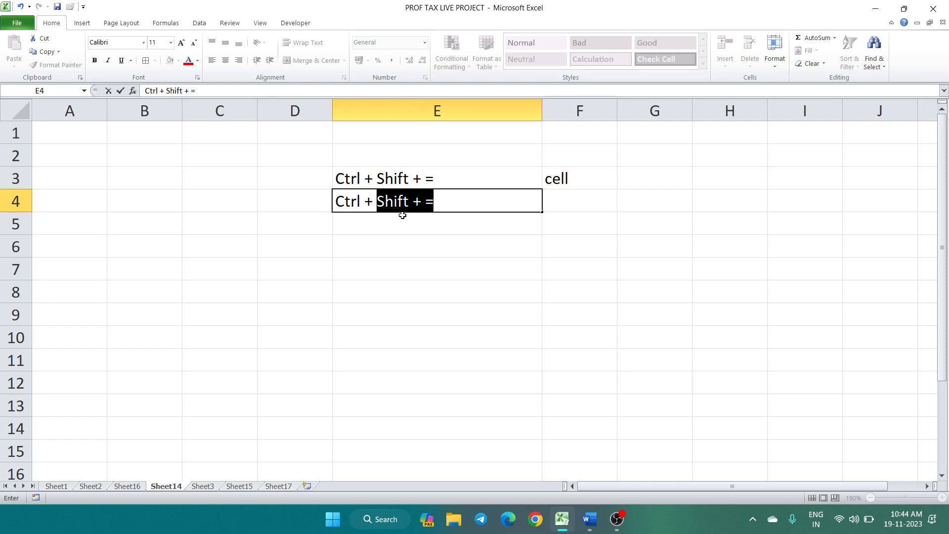
text( ")
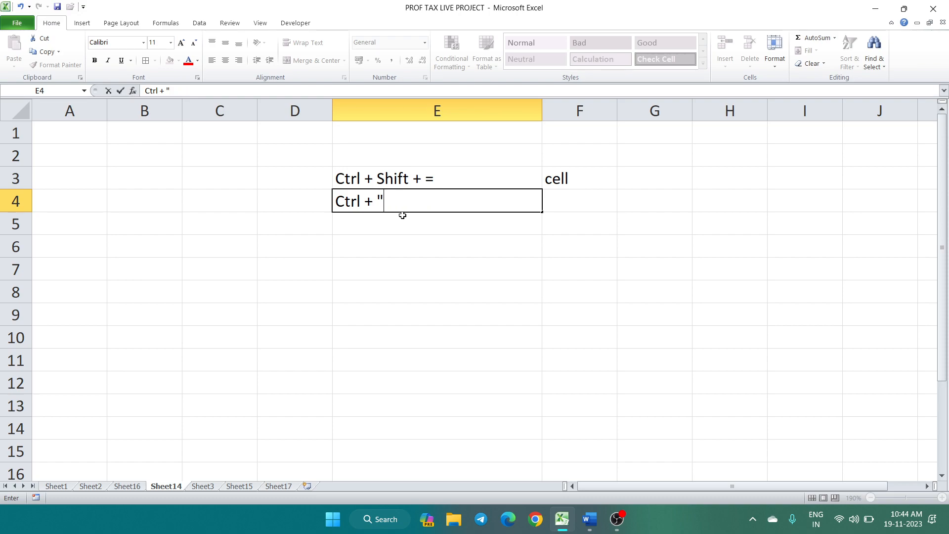
text(+)
click(565, 203)
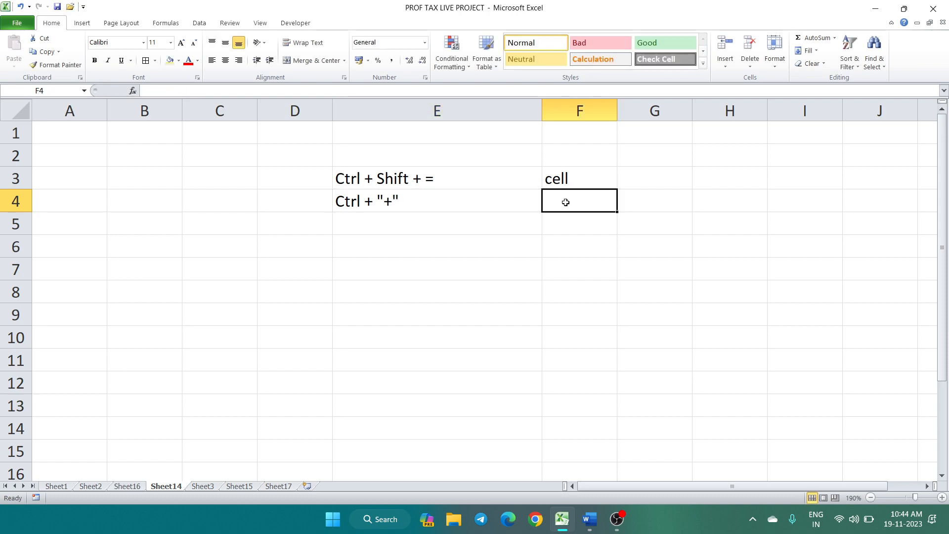
text(R)
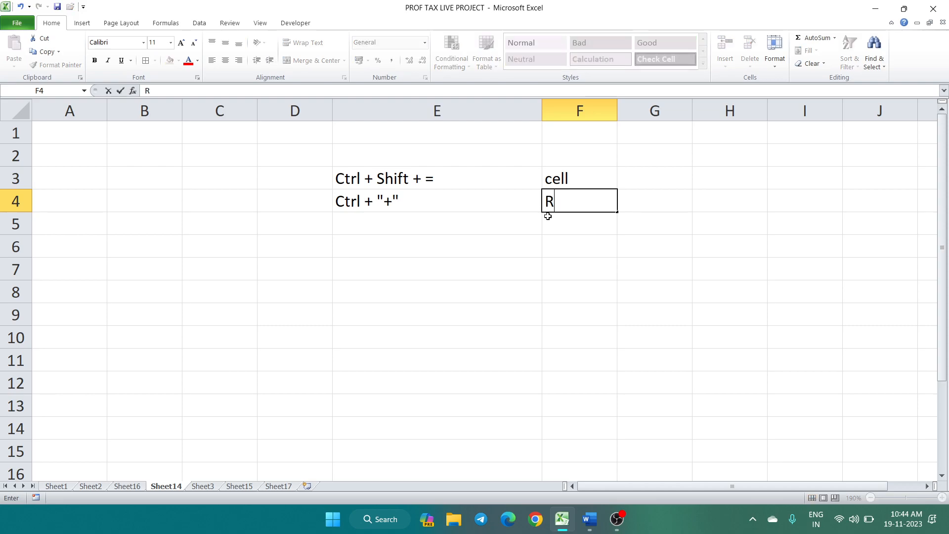
text(ow / Column)
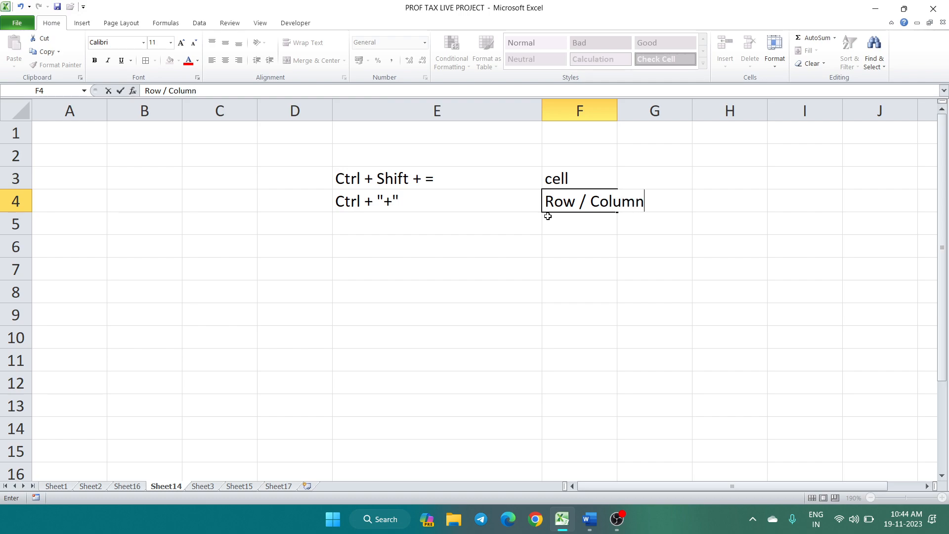
click(619, 109)
double_click(617, 109)
click(525, 359)
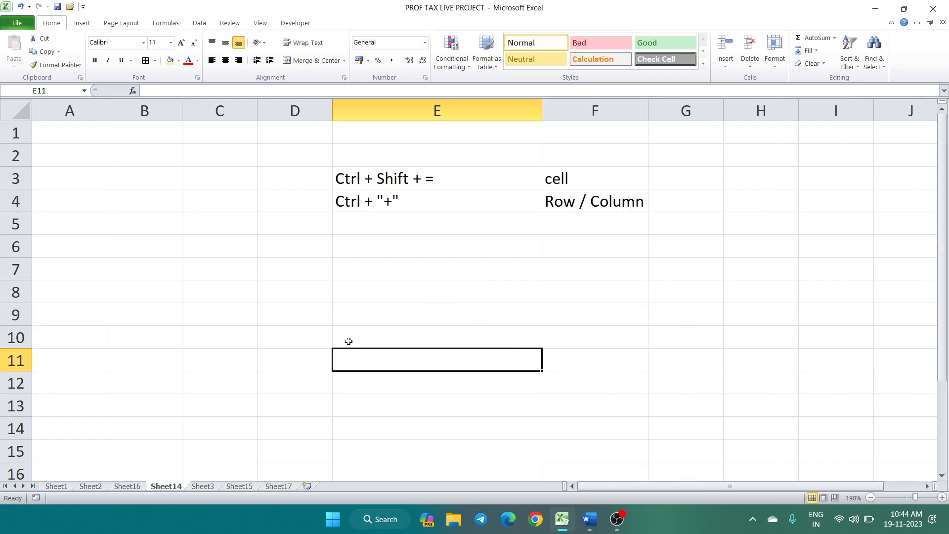
Select the whole of column C and of row 6 in turn to illustrate the Row / Column note.
click(214, 110)
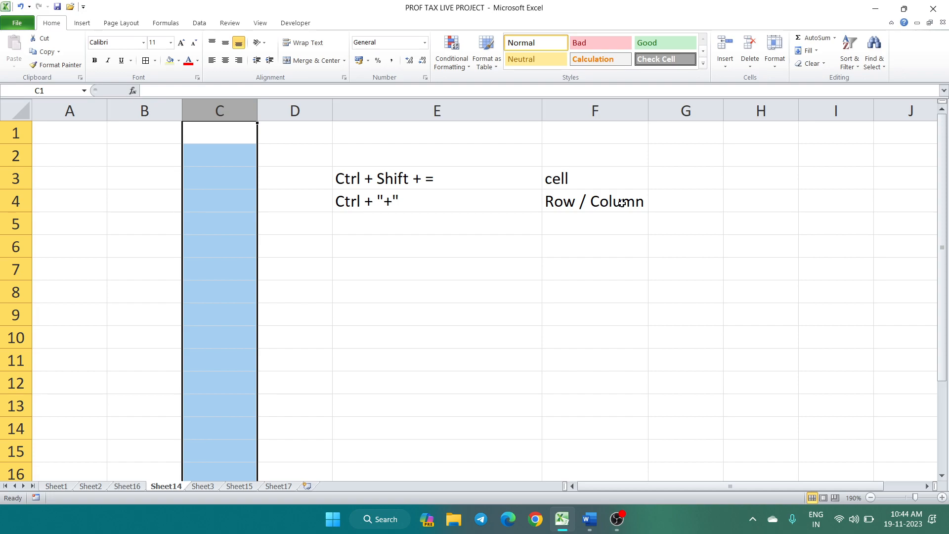
click(18, 246)
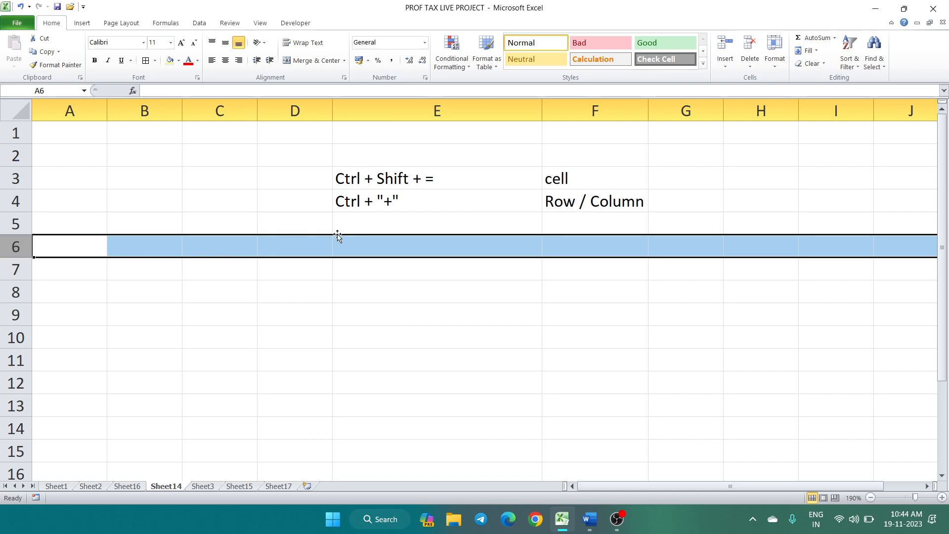
click(493, 221)
click(336, 346)
Enter the note "Shift + F11" in cell E5 and its label "New Sheet" in F5.
click(372, 217)
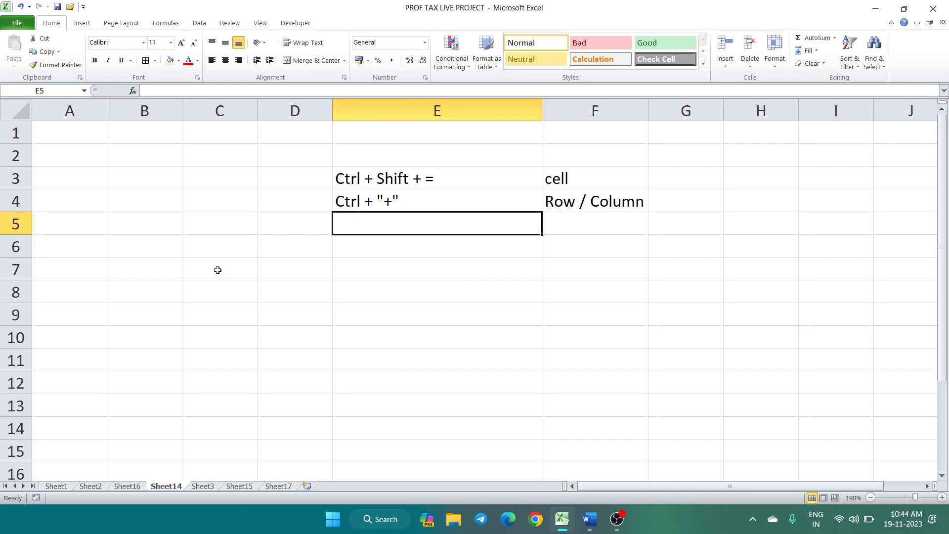
text(Shift +)
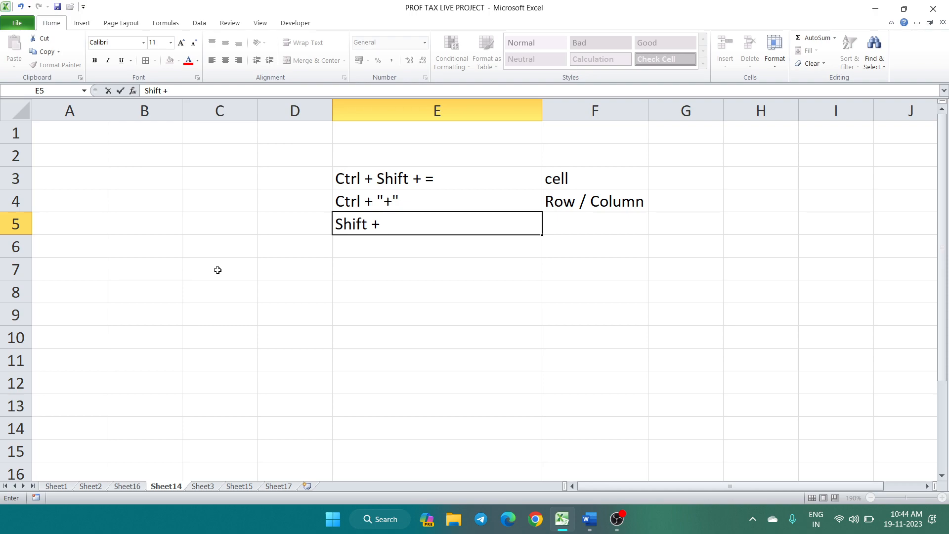
text( F11)
click(595, 234)
text(N)
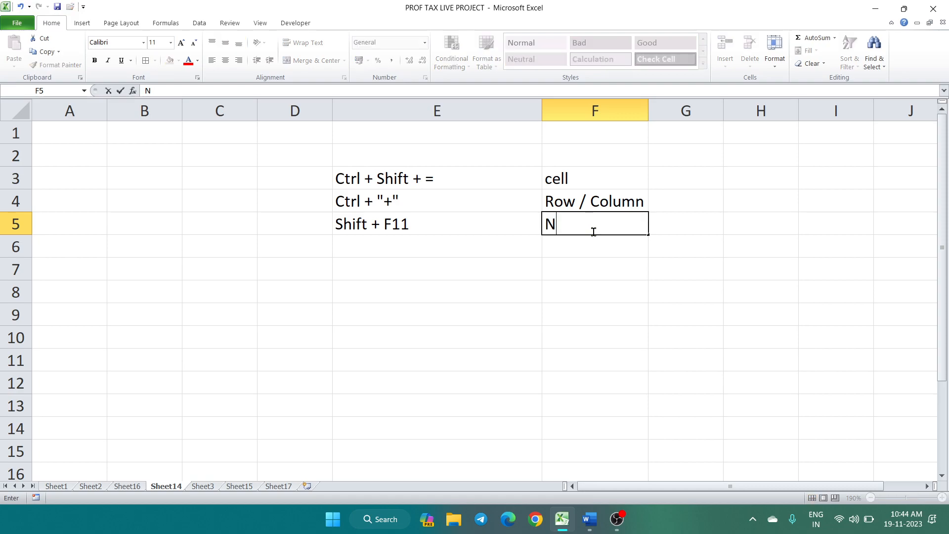
text(ew Sheet)
click(615, 271)
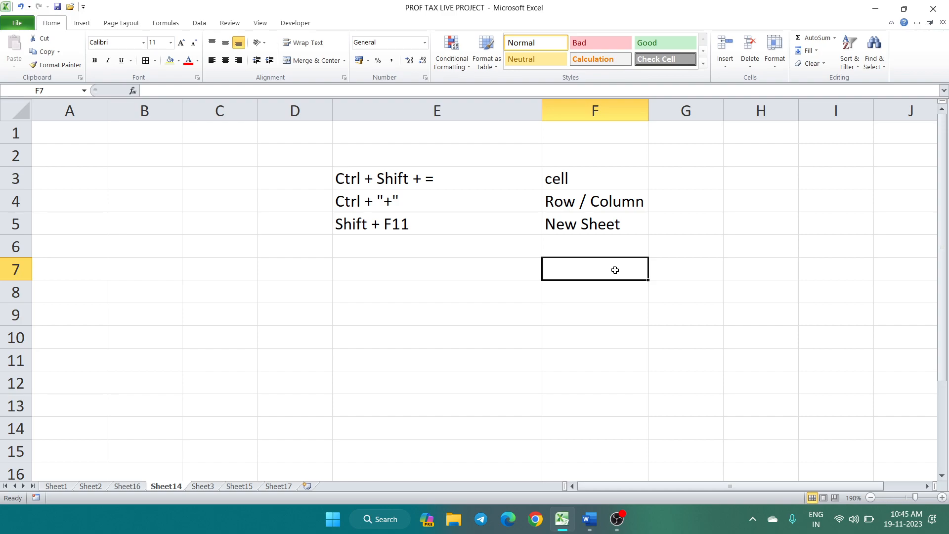
Clear all the shortcut notes from the range E2:F9.
drag(367, 154, 608, 304)
key(Delete)
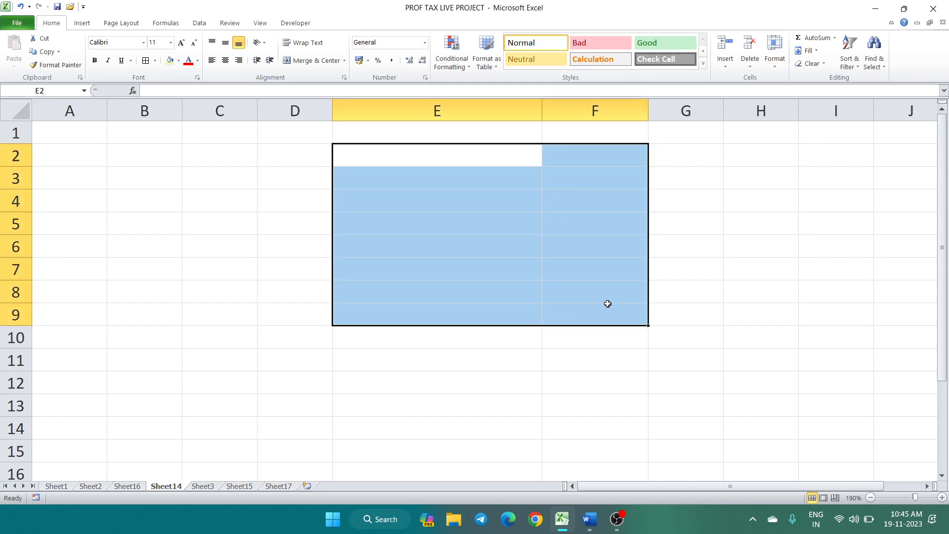
click(217, 300)
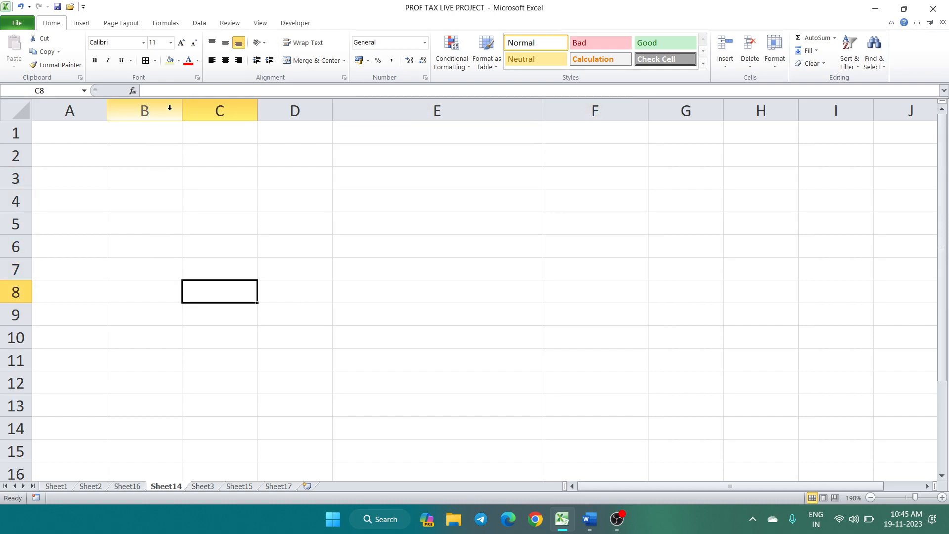
Enter the sample letter k in cell C2 and h in cell B2.
click(195, 158)
text(k)
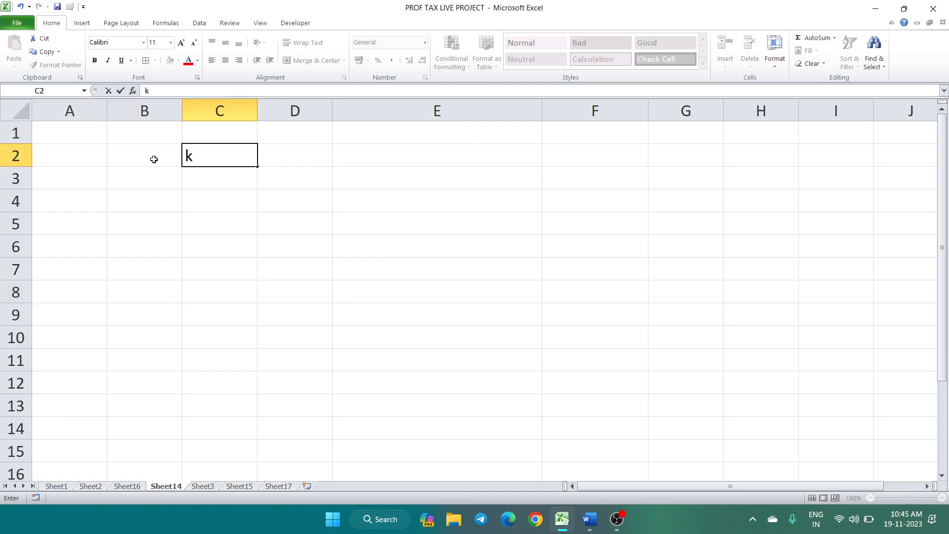
click(68, 160)
click(141, 162)
text(h)
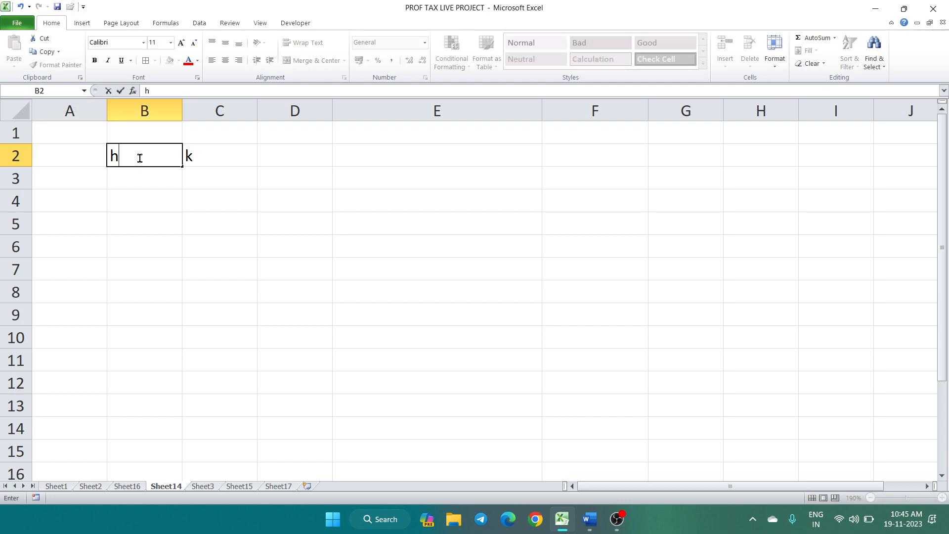
click(248, 208)
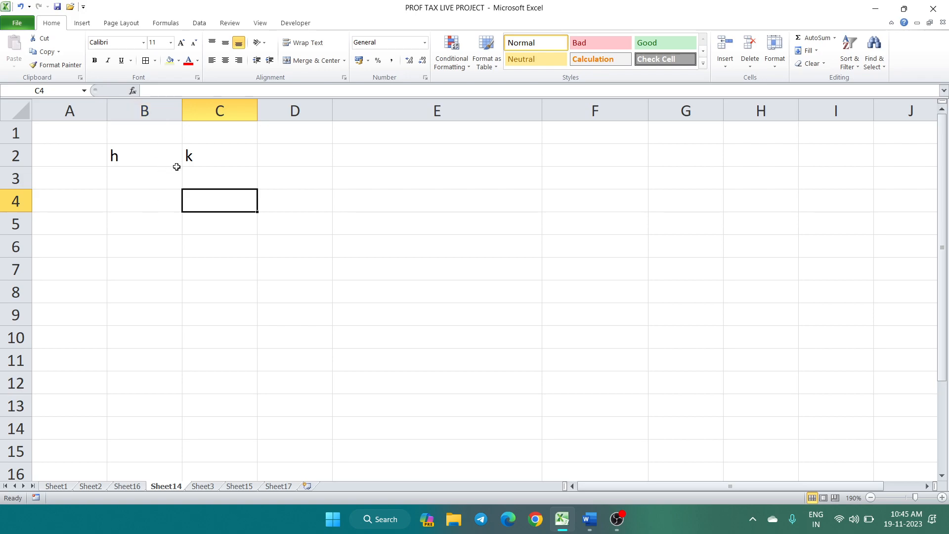
Insert a blank column before column C so that it separates the h and k entries.
click(220, 110)
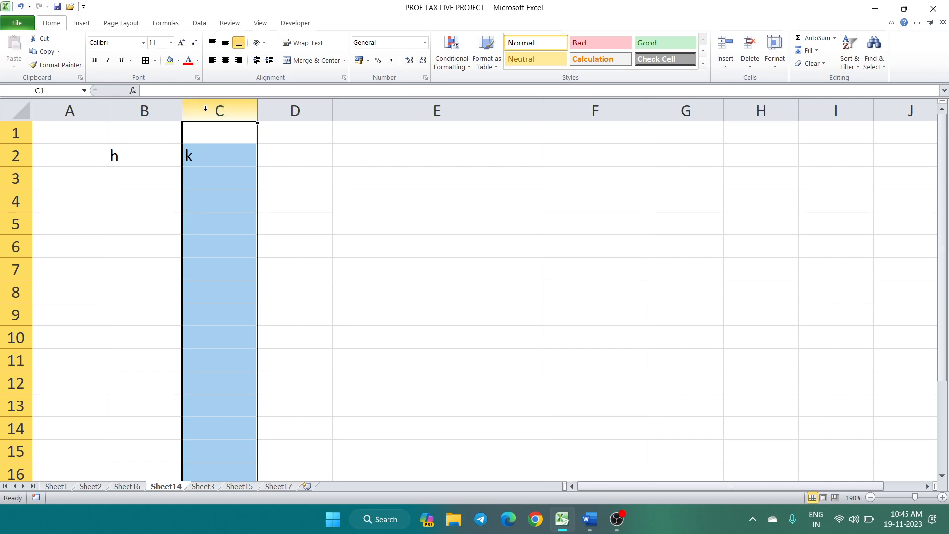
right_click(205, 108)
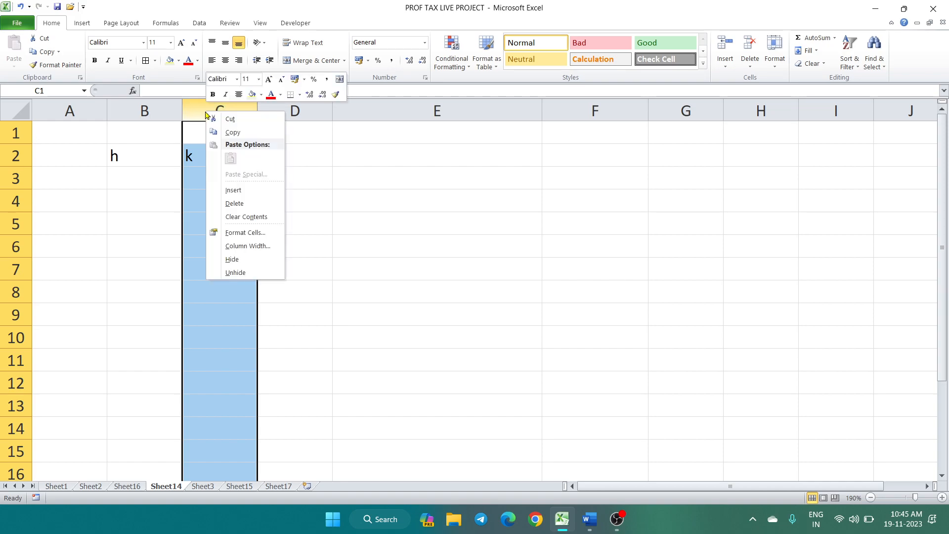
click(209, 191)
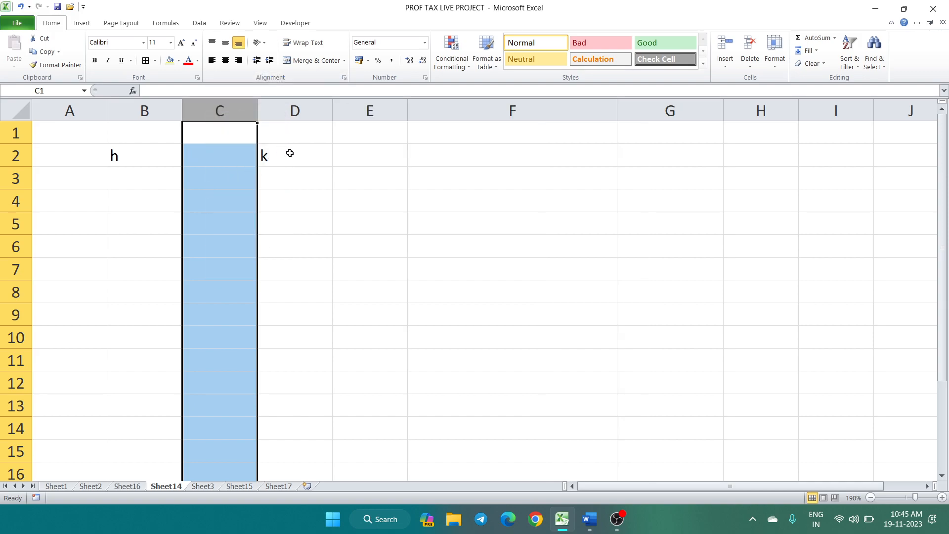
click(263, 157)
drag(226, 131, 226, 295)
click(363, 251)
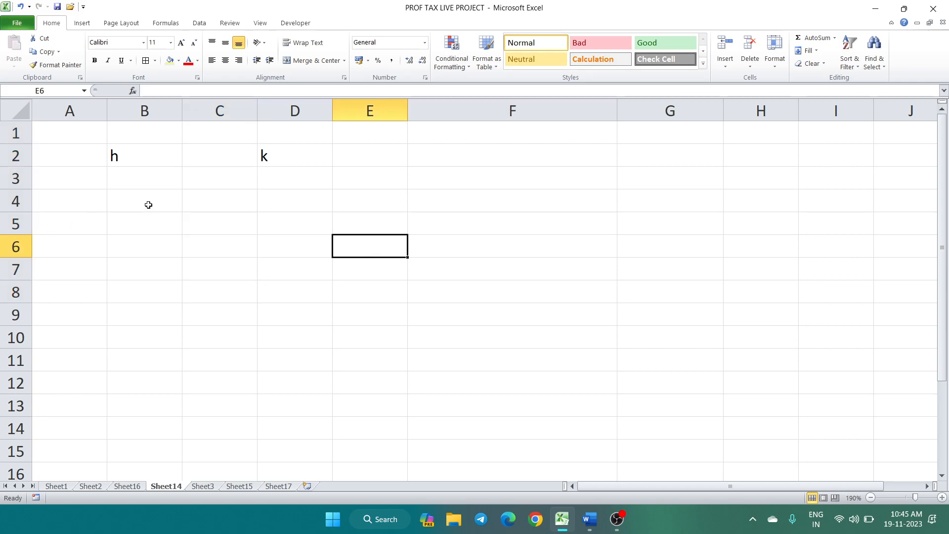
Enter 5 in cell B3 beneath the h and left-align it.
click(112, 180)
text(5)
key(Return)
click(135, 176)
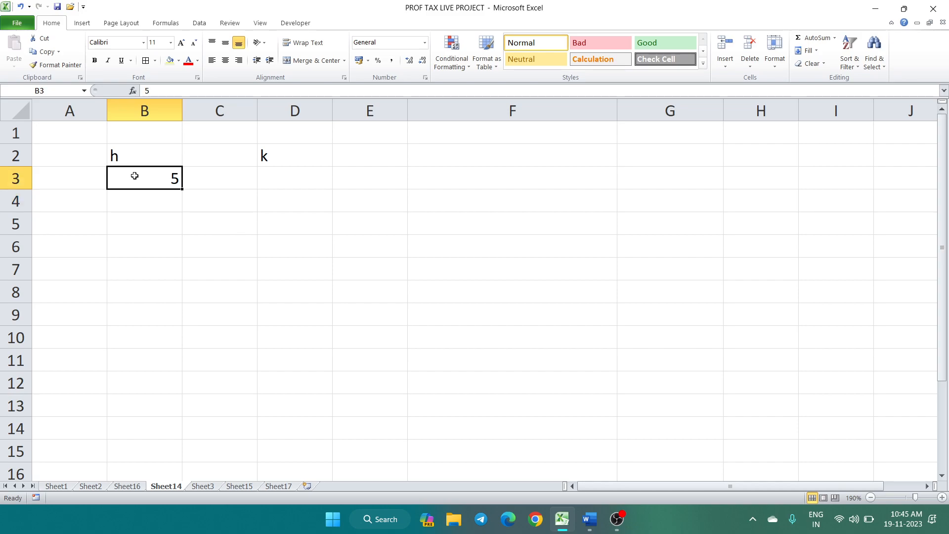
click(212, 59)
click(149, 160)
click(147, 178)
click(140, 245)
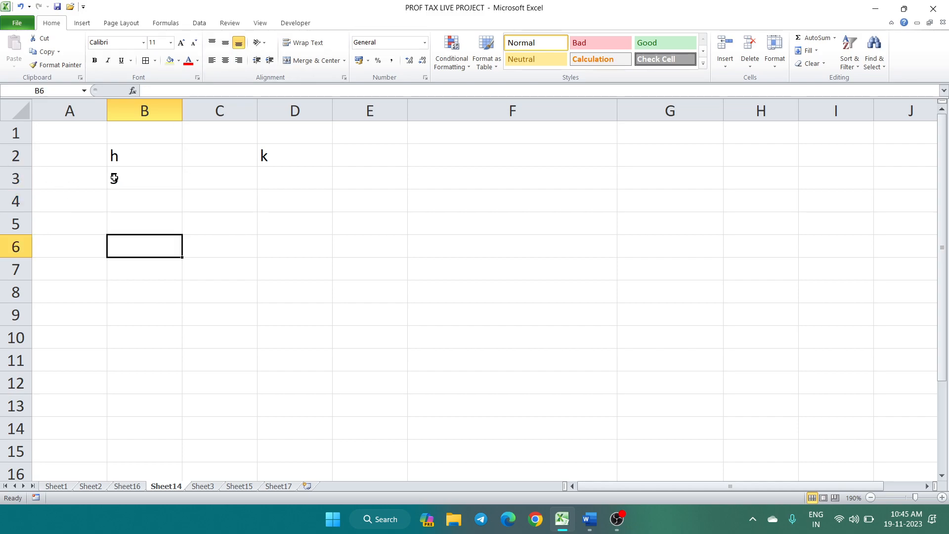
Insert a blank row above row 3, between the h entry and the 5.
click(8, 179)
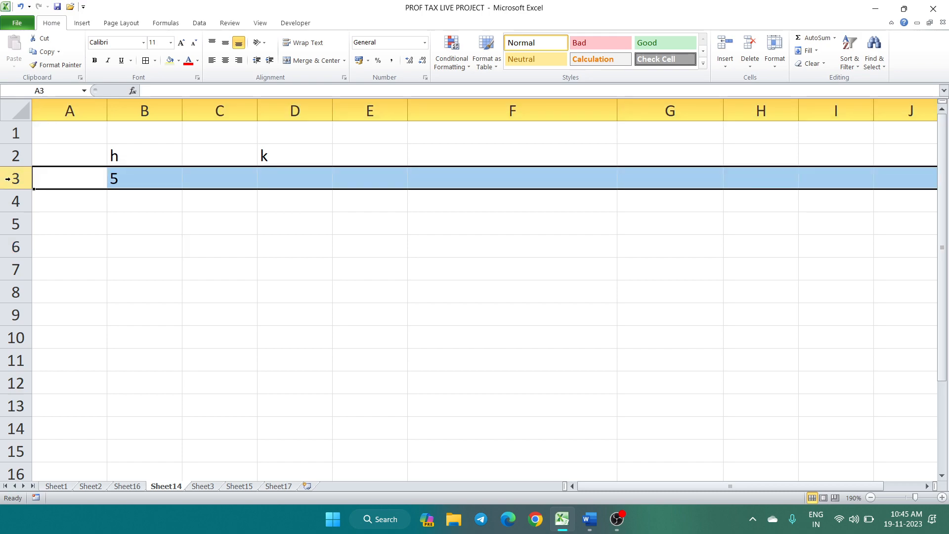
click(13, 155)
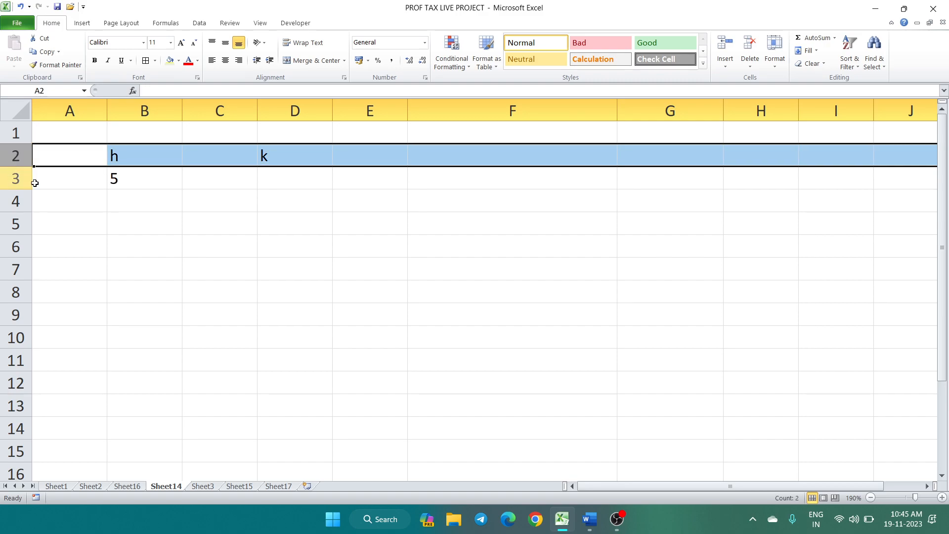
click(6, 176)
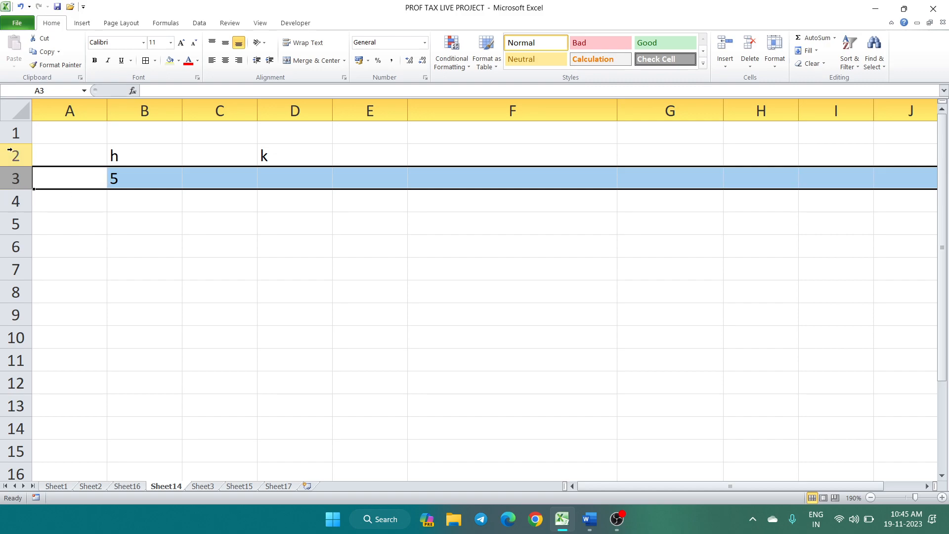
click(79, 251)
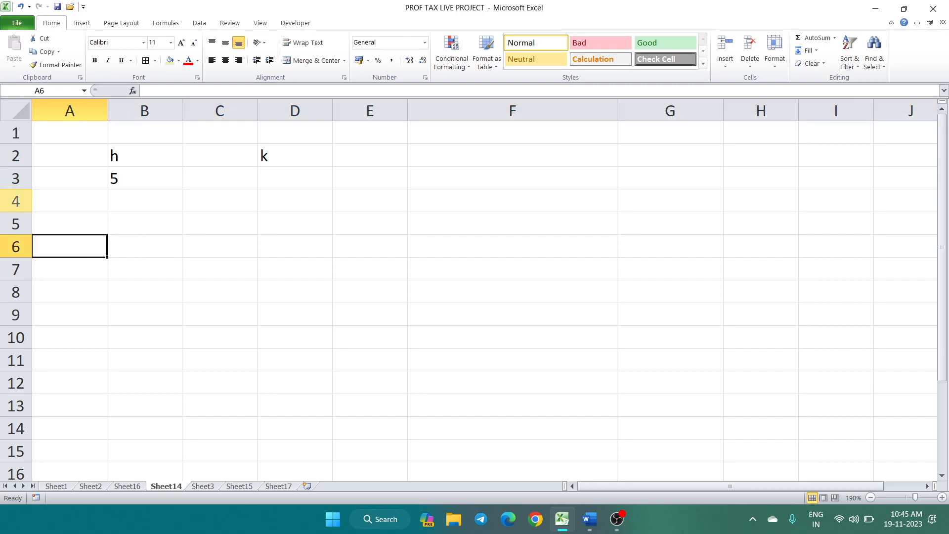
click(15, 179)
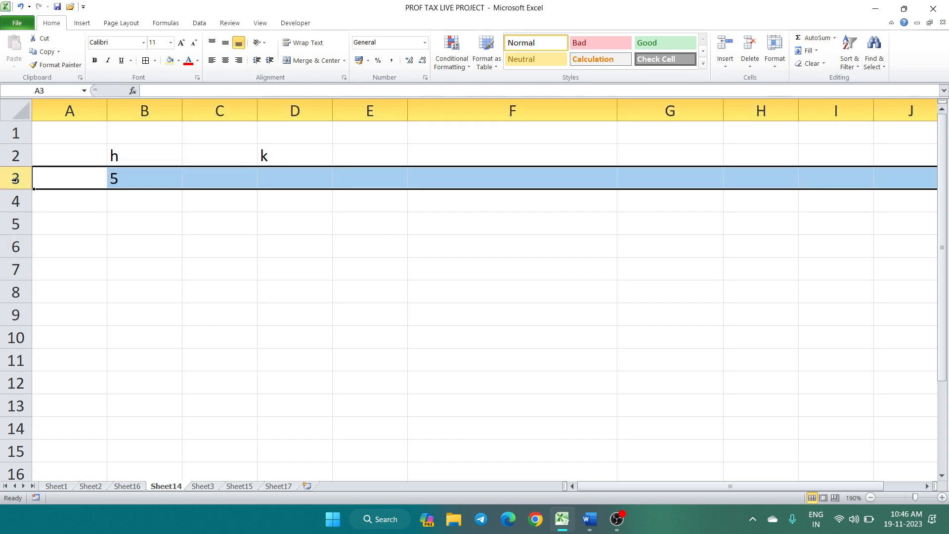
right_click(16, 179)
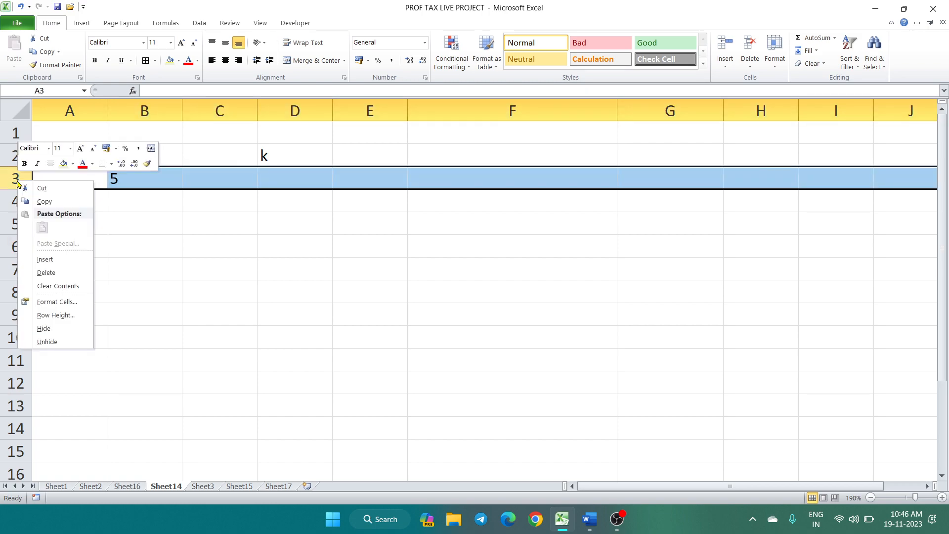
click(33, 252)
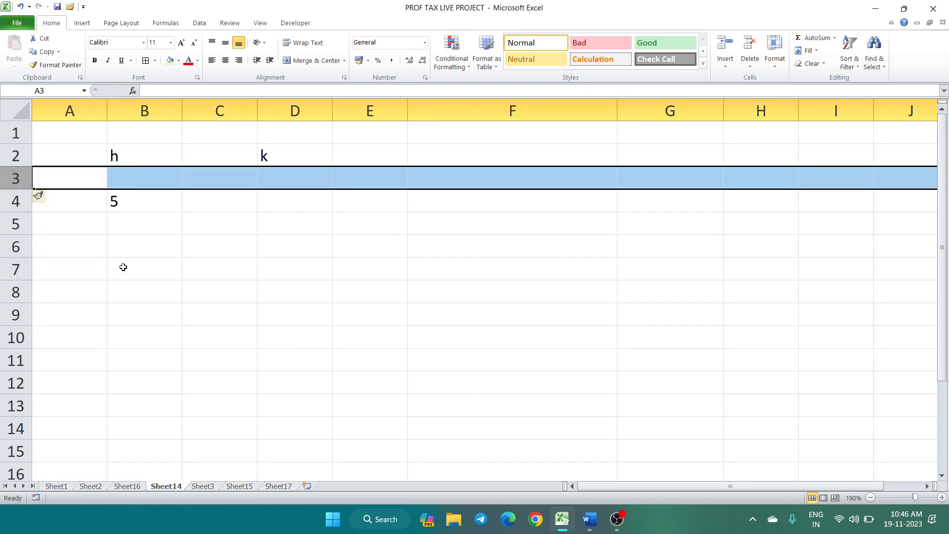
click(139, 250)
click(142, 162)
click(134, 195)
drag(70, 180, 359, 183)
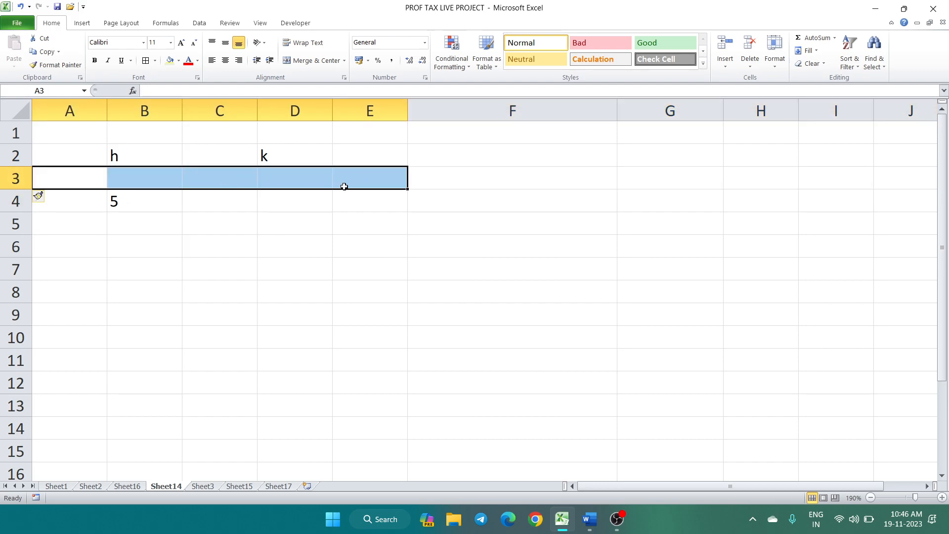
click(159, 246)
Review the available insert options for cells, rows, columns and sheets from cell E5 without inserting anything.
click(360, 227)
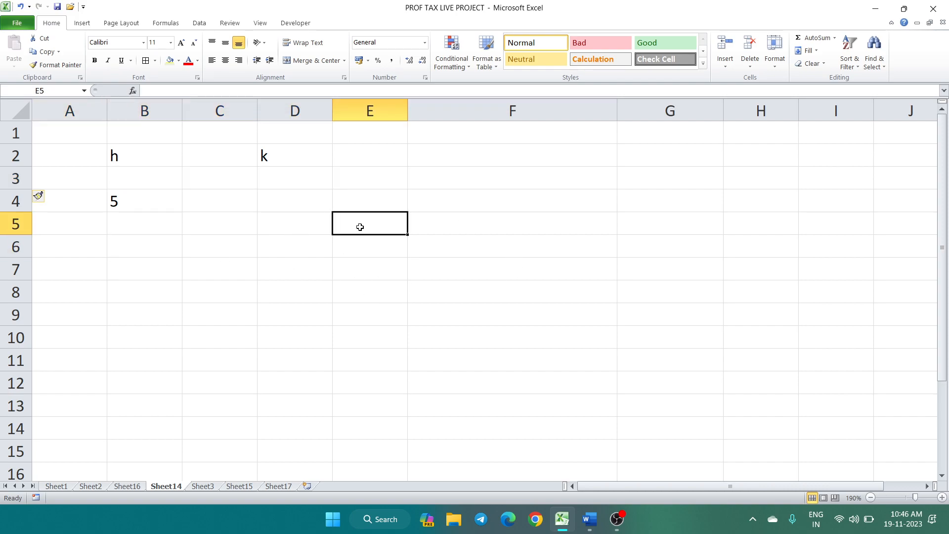
right_click(360, 227)
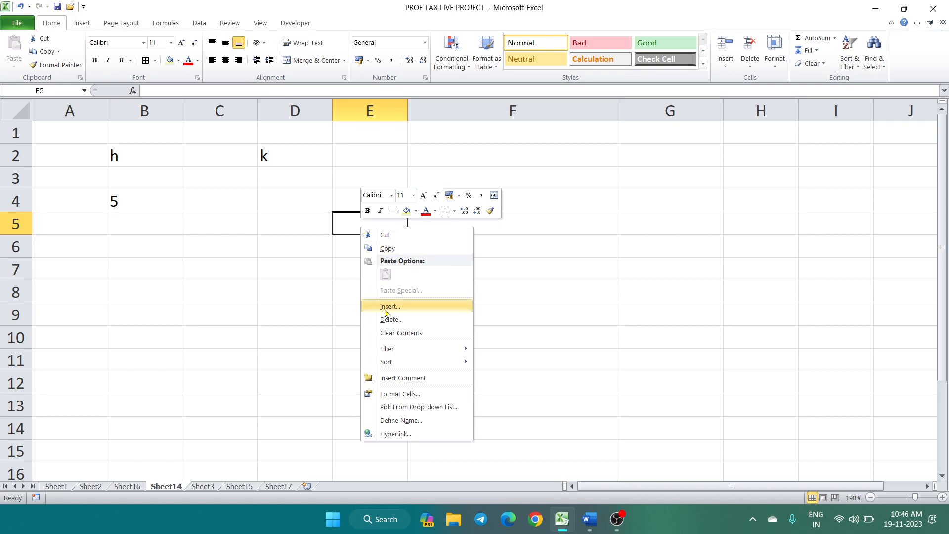
click(422, 307)
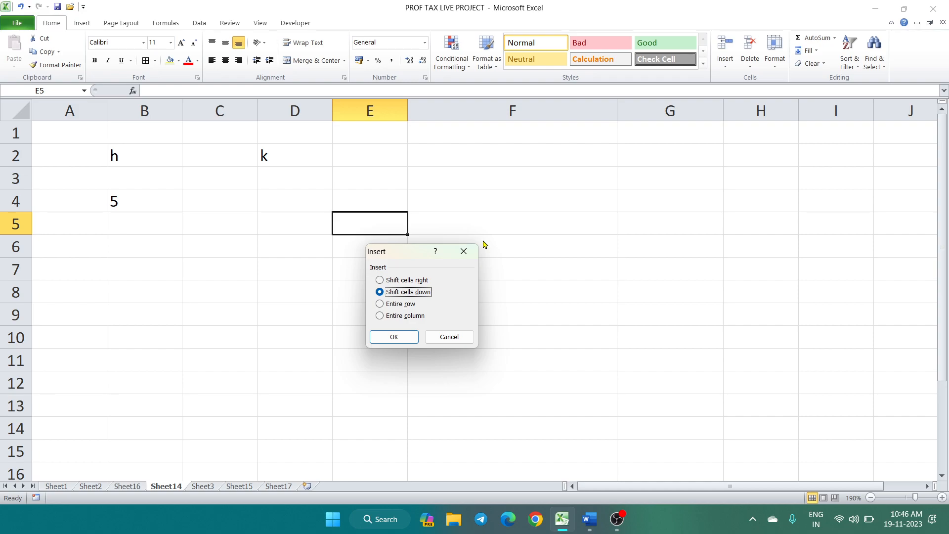
click(464, 251)
click(725, 64)
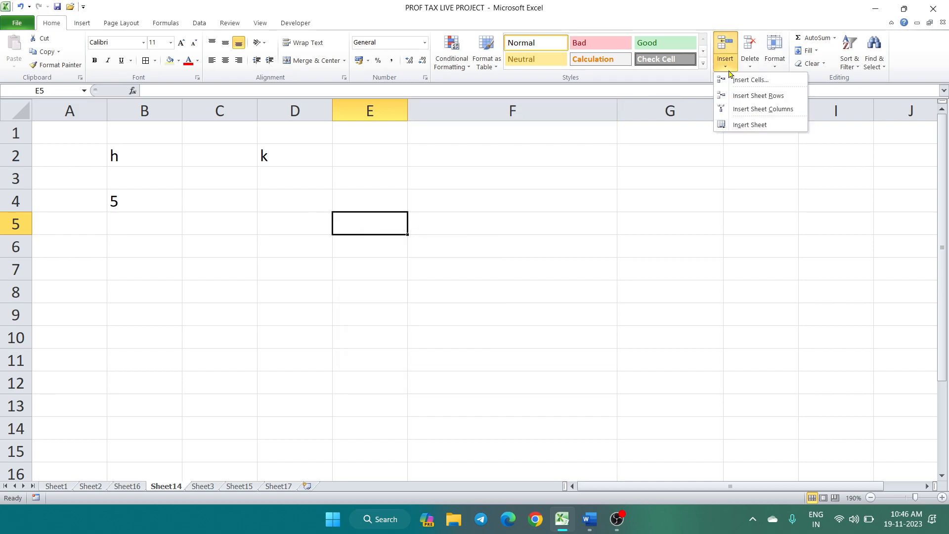
click(725, 99)
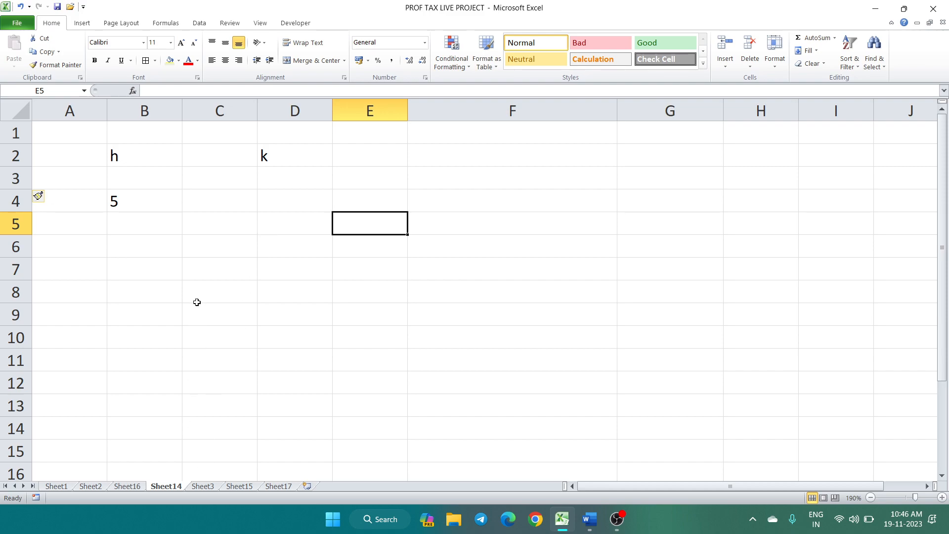
right_click(198, 272)
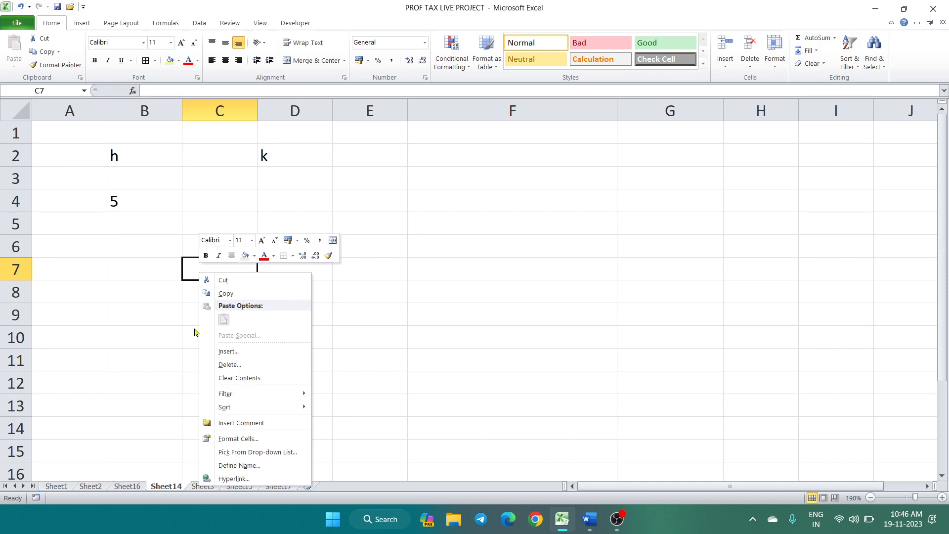
click(140, 271)
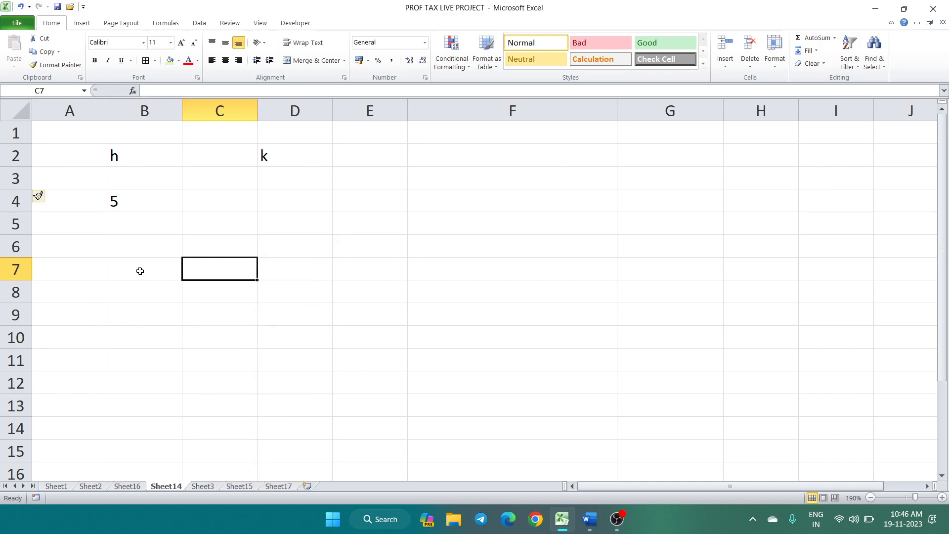
click(211, 231)
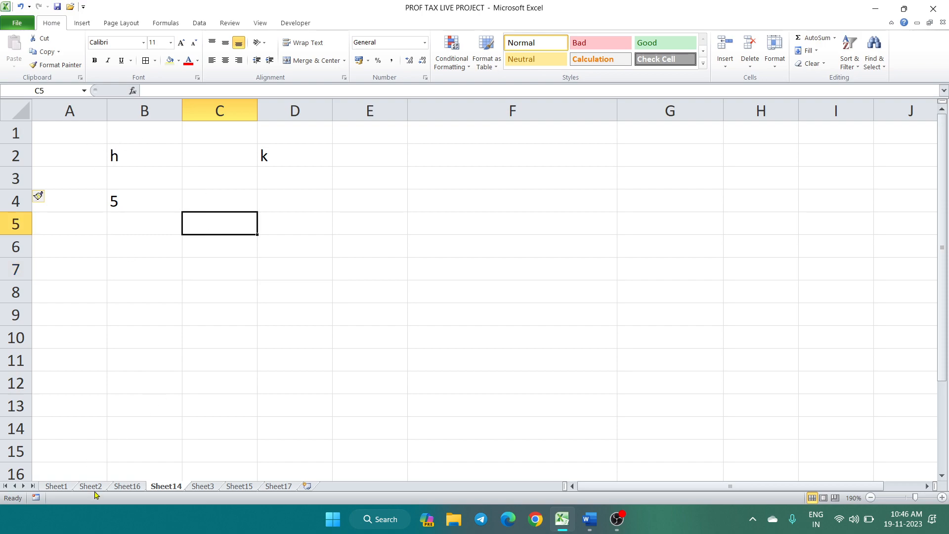
Insert a new blank worksheet directly before Sheet3.
click(204, 488)
right_click(205, 488)
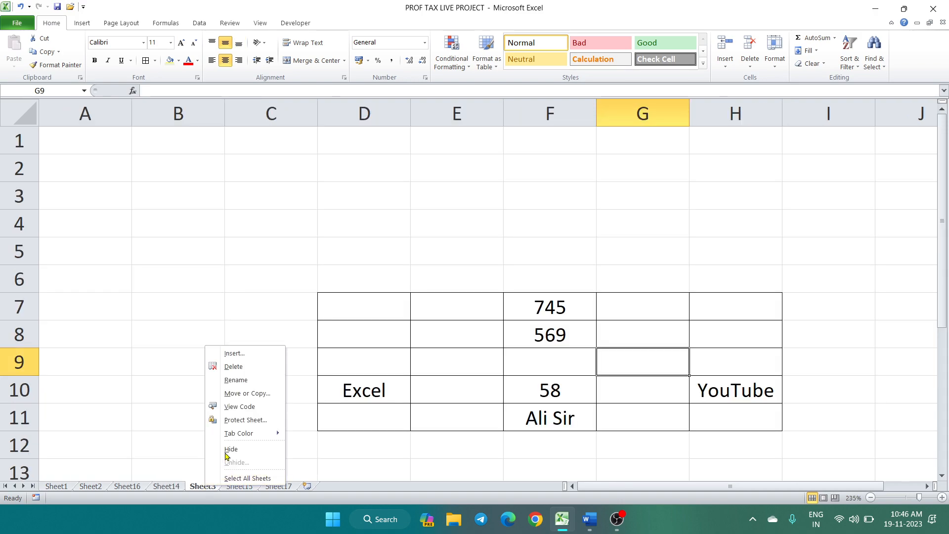
click(248, 354)
click(340, 451)
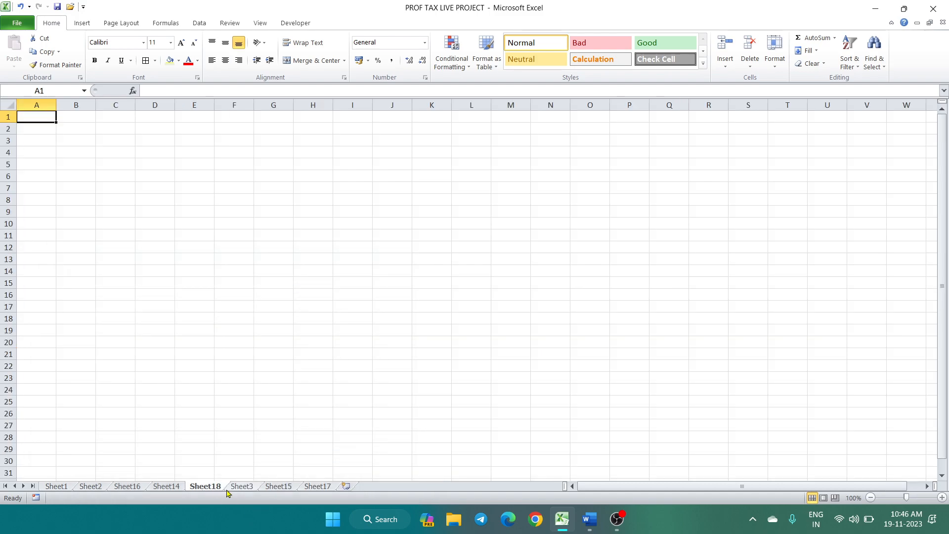
Insert another blank worksheet directly before Sheet15.
right_click(277, 487)
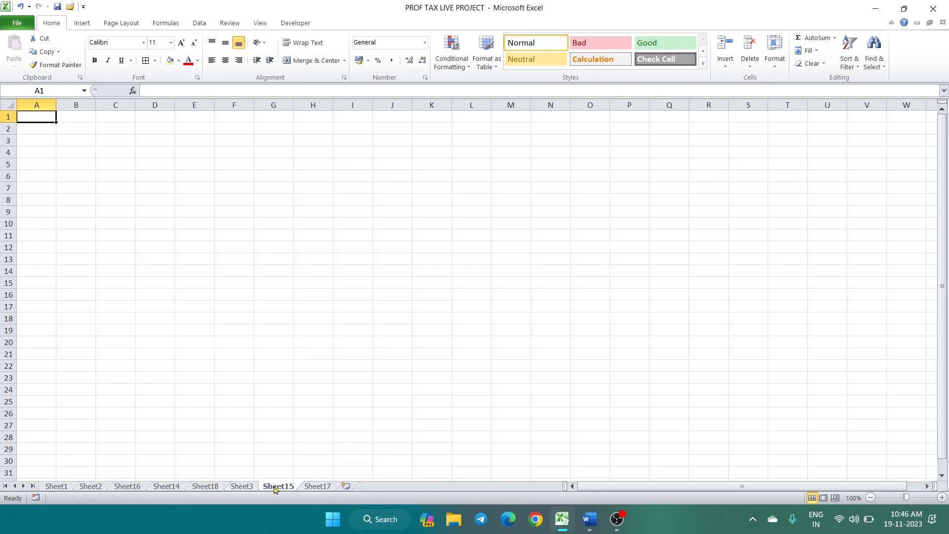
click(316, 354)
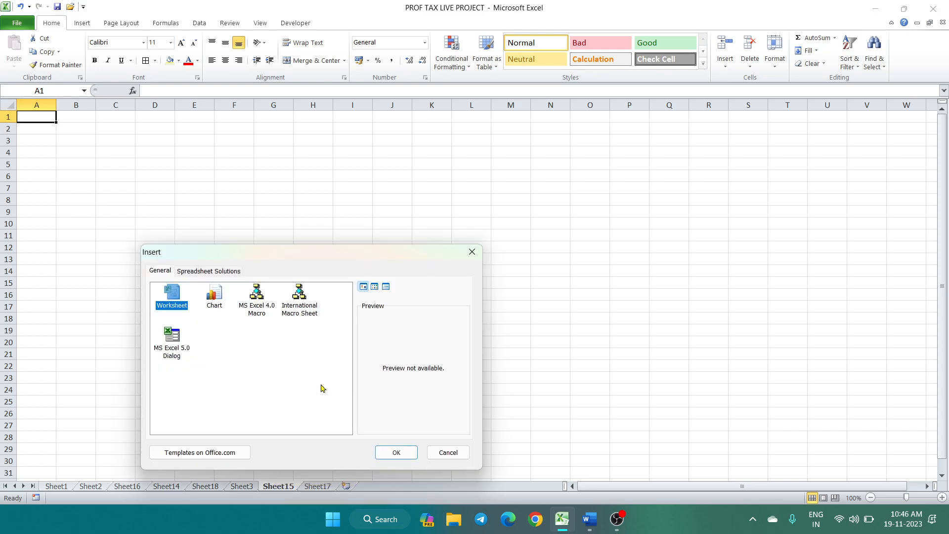
click(389, 453)
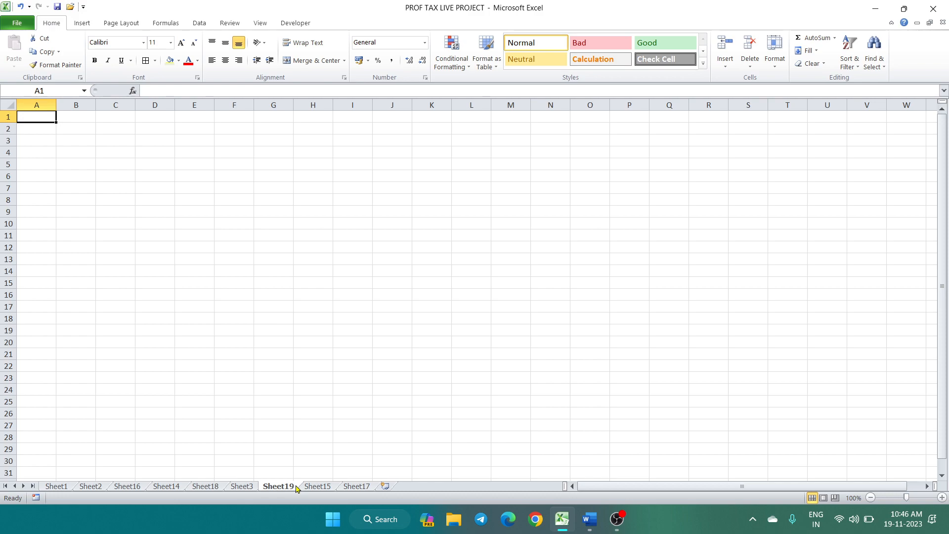
right_click(112, 207)
key(Escape)
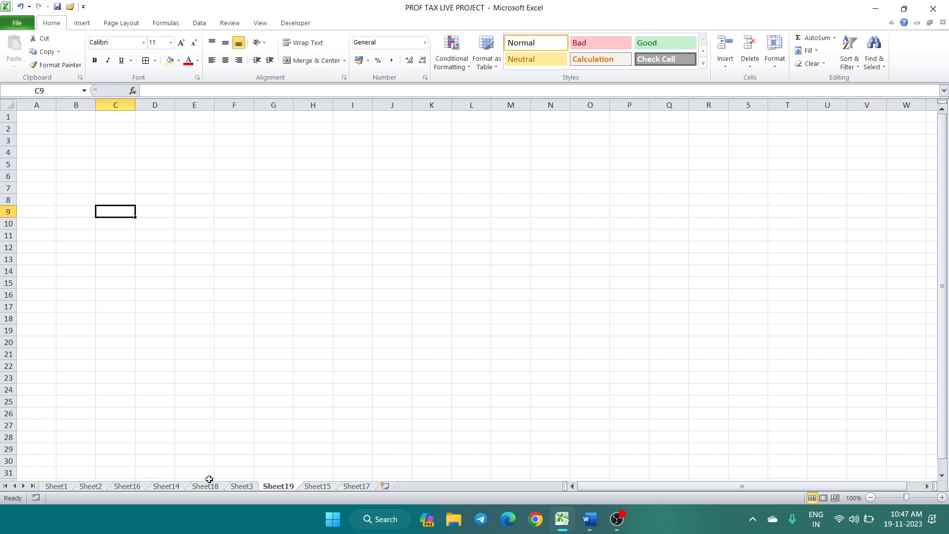
click(565, 223)
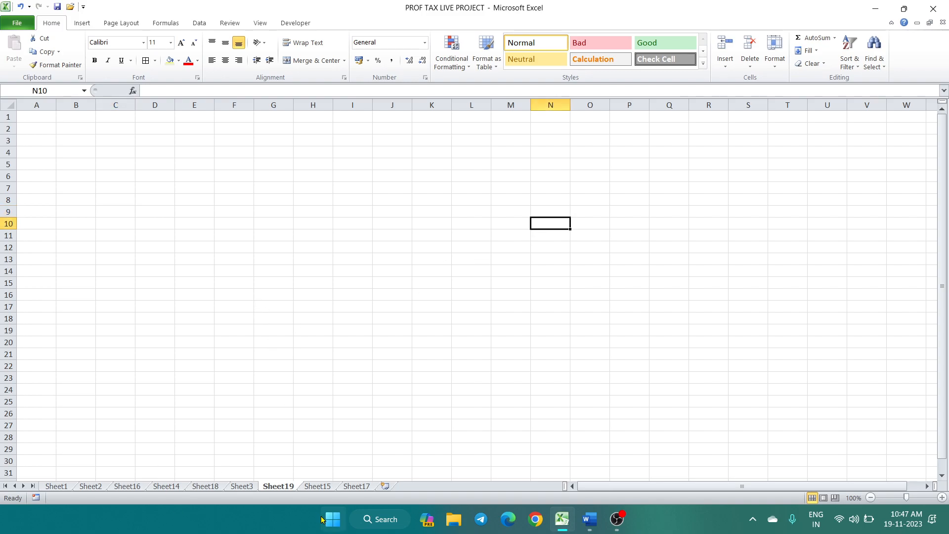
Switch to Sheet3 and select D7:D11, F7:F11 and the whole of column E in turn to examine the bordered table.
click(317, 488)
click(245, 487)
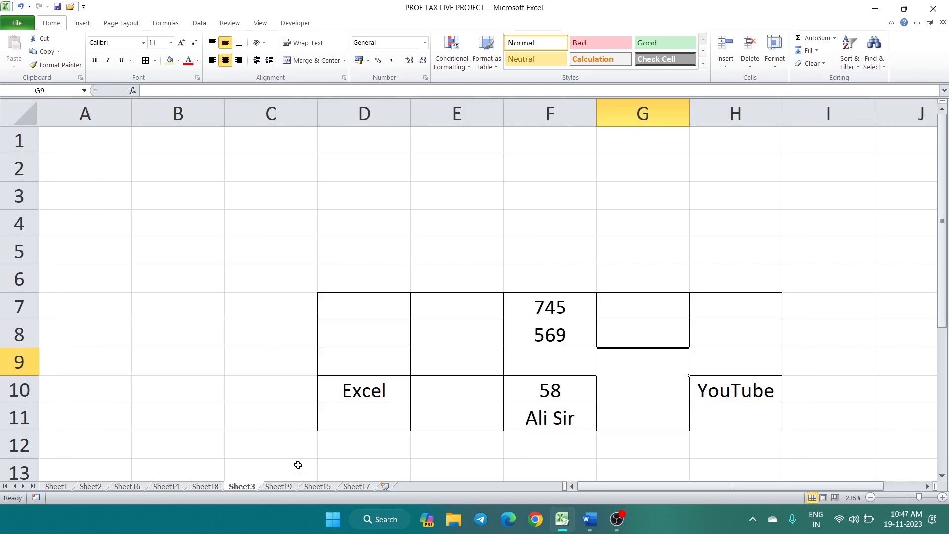
scroll(452, 437, down, 1)
scroll(467, 422, up, 1)
drag(375, 302, 367, 415)
drag(577, 310, 570, 420)
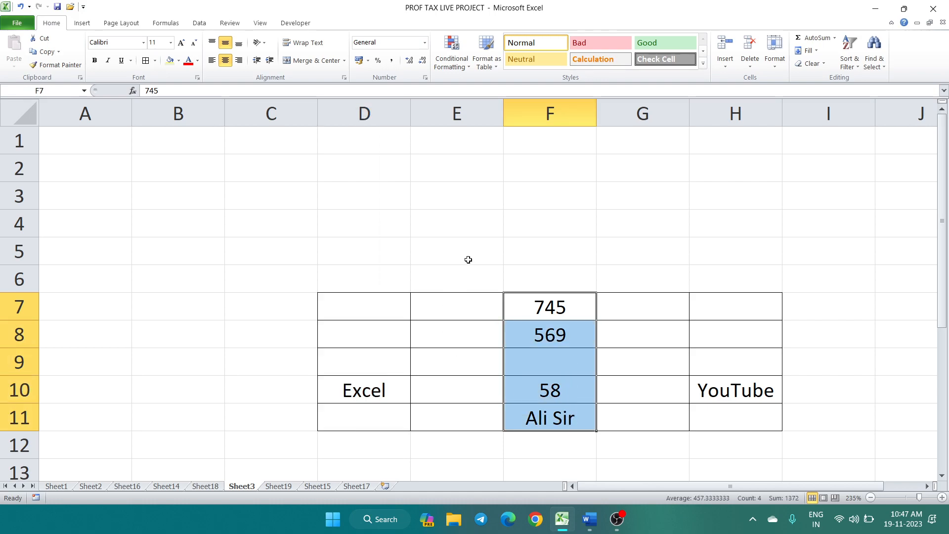
drag(458, 114, 460, 242)
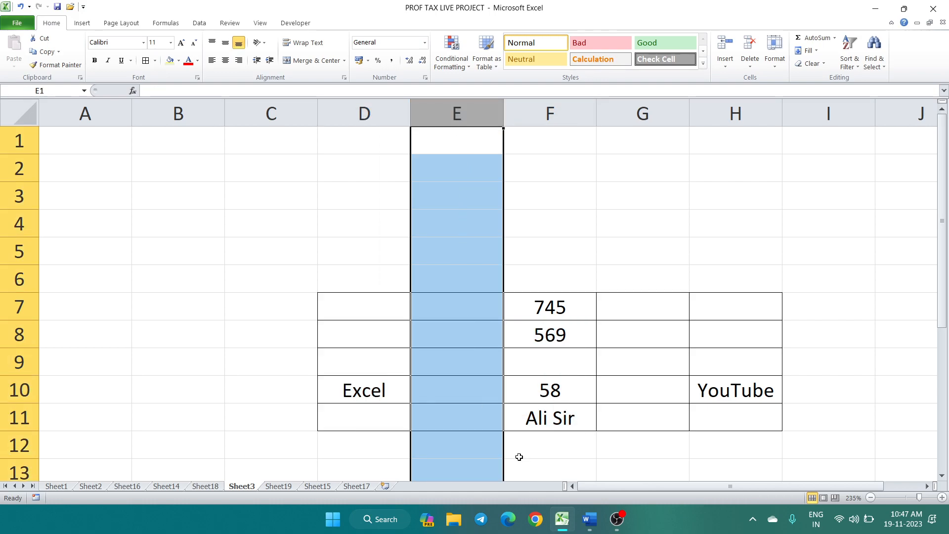
Delete the bordered table's empty column E and undo the deletion, twice in a row.
click(578, 419)
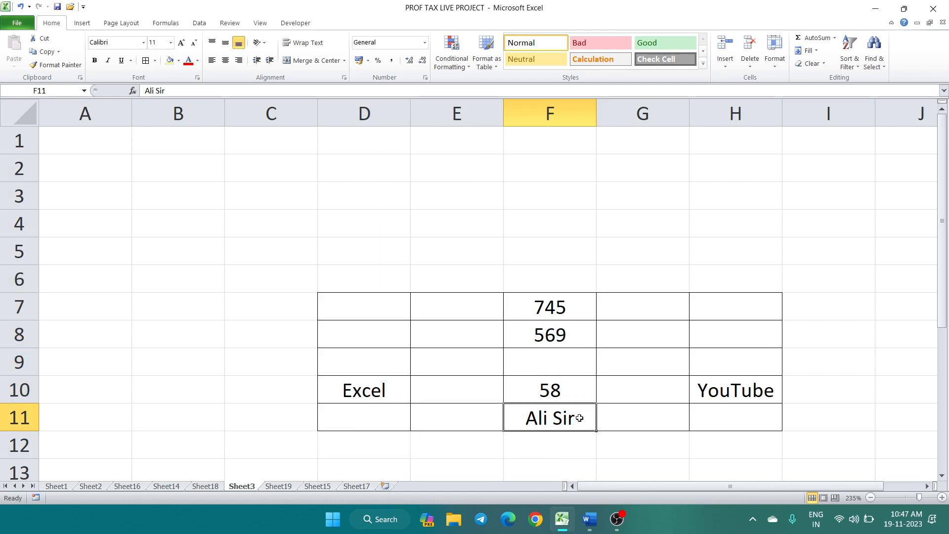
click(478, 105)
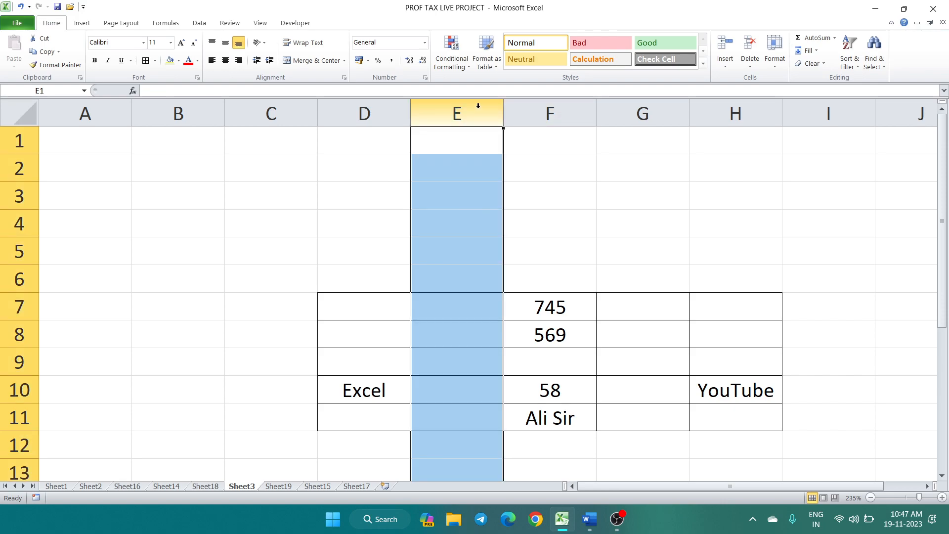
click(751, 68)
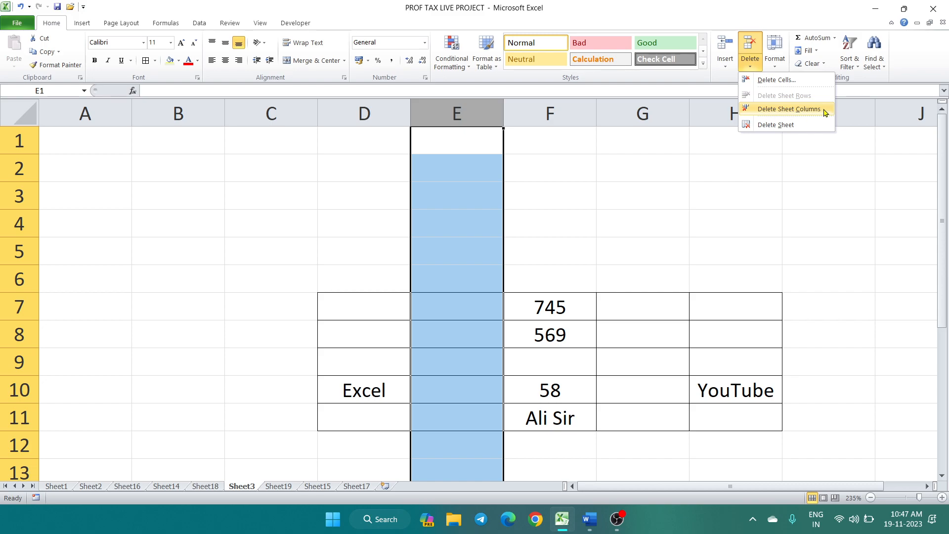
click(769, 110)
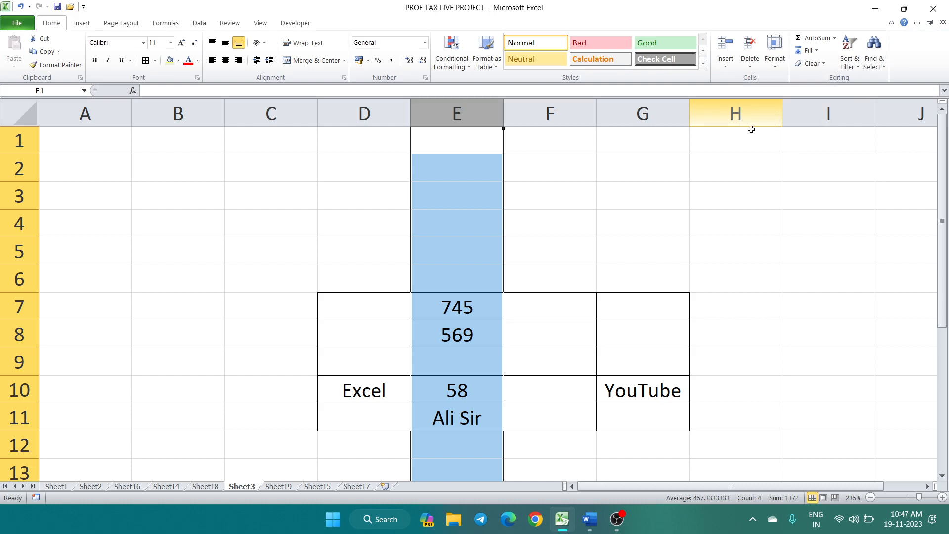
key(ctrl+z)
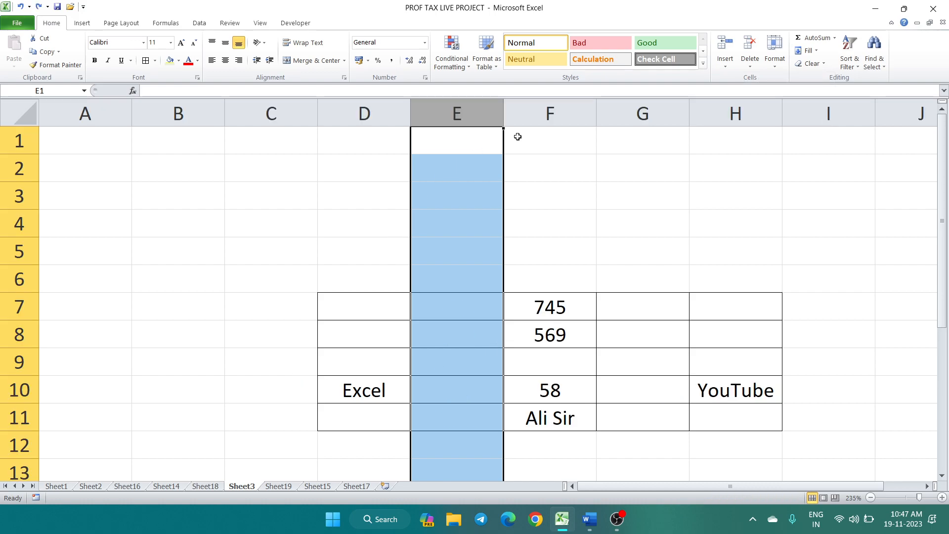
click(457, 101)
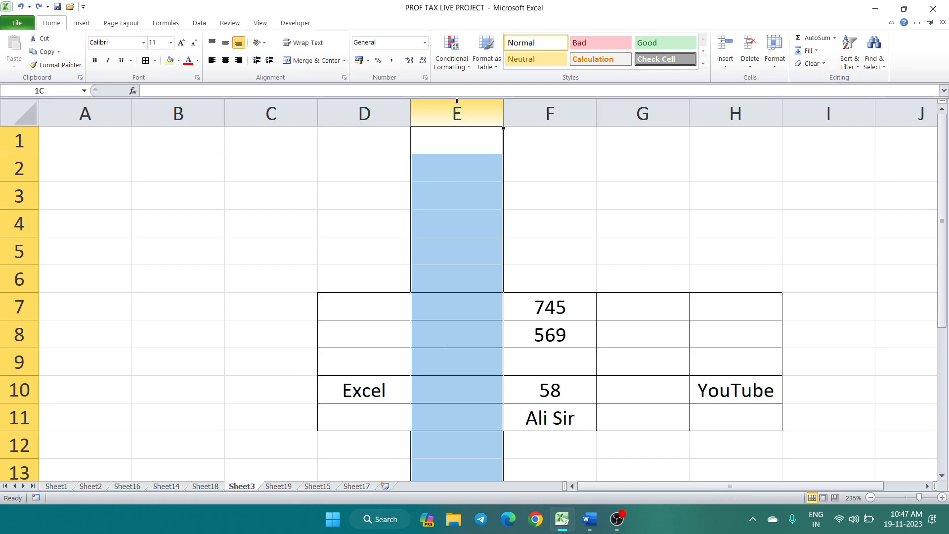
click(747, 66)
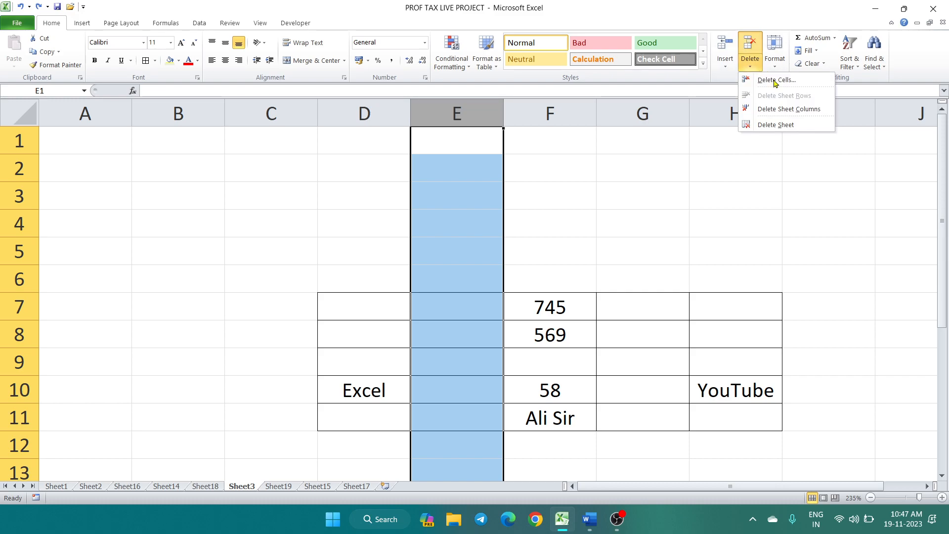
click(806, 109)
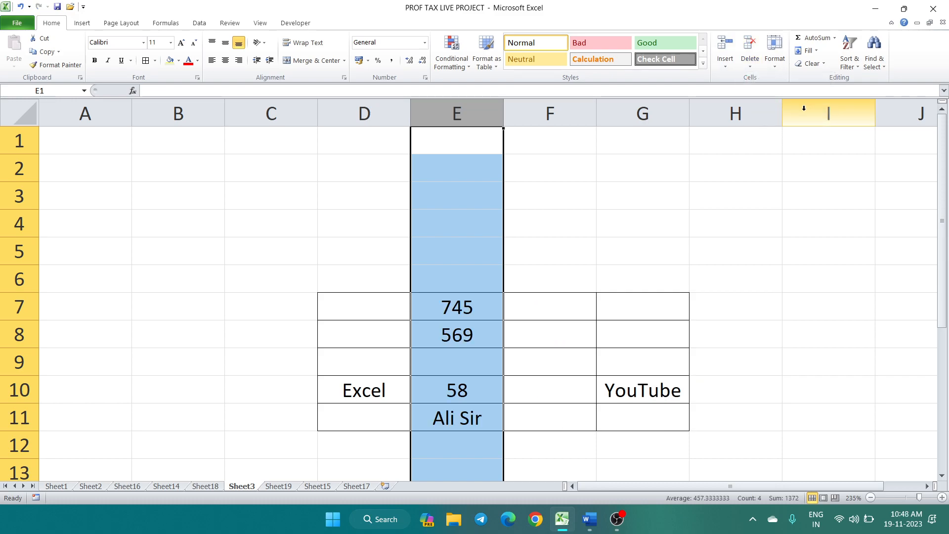
key(ctrl+z)
click(599, 278)
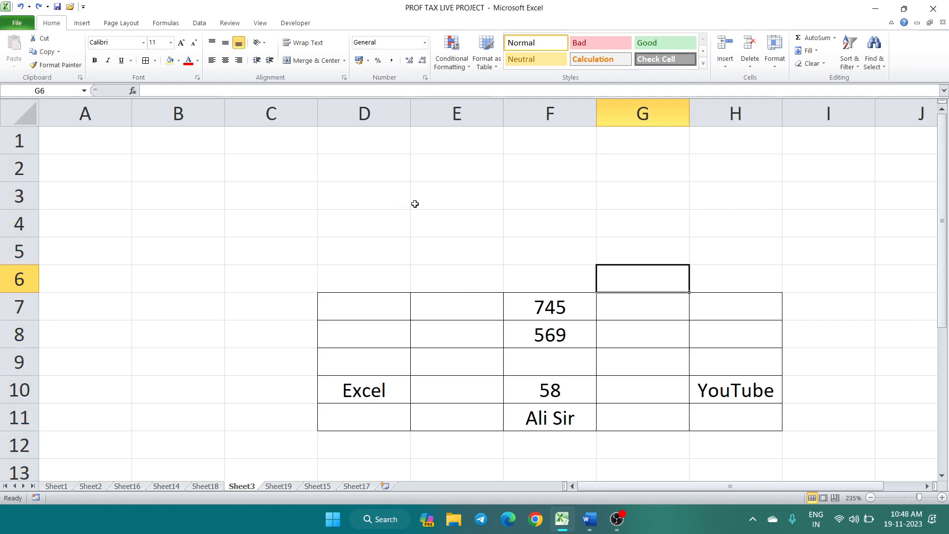
Delete the entire empty column E from the bordered table.
click(465, 106)
click(521, 169)
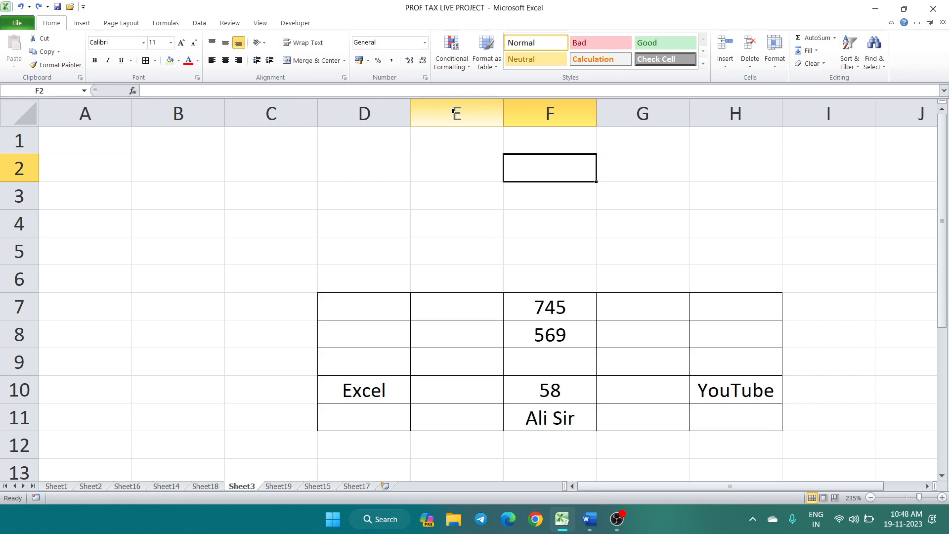
click(454, 112)
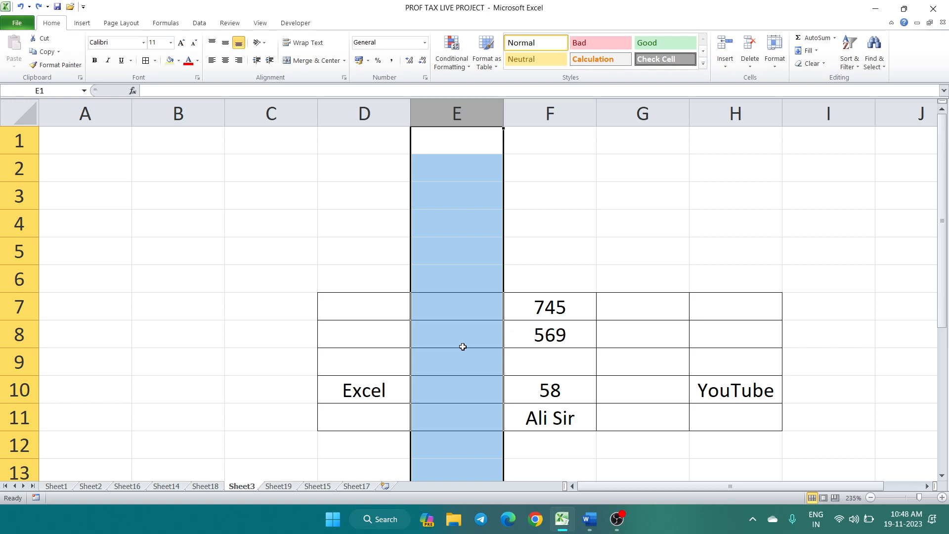
key(ctrl+minus)
click(560, 337)
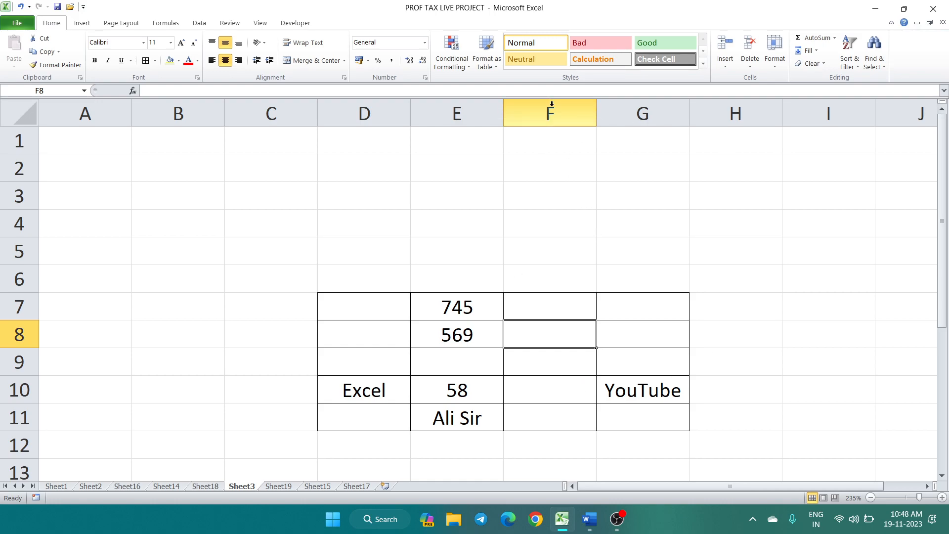
Delete the entire empty column F between the number column and the YouTube column.
click(552, 104)
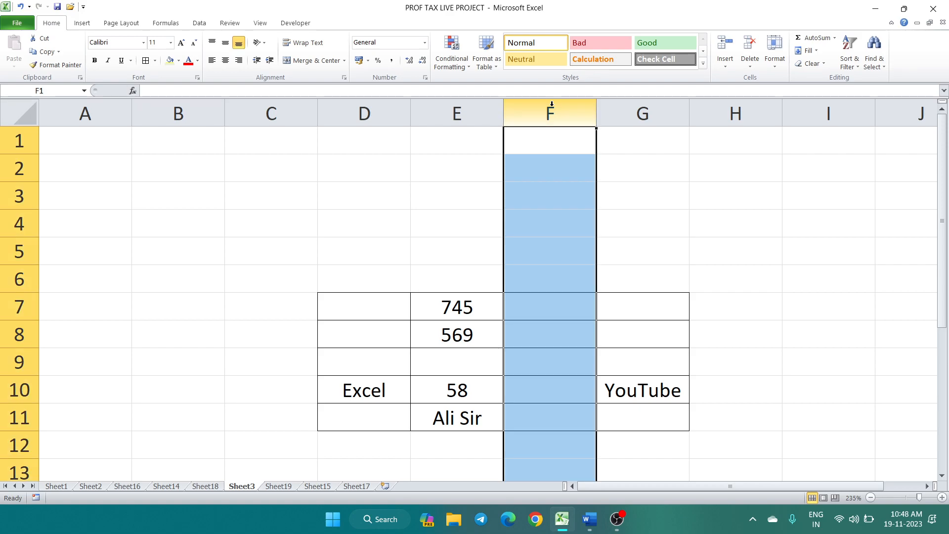
click(752, 66)
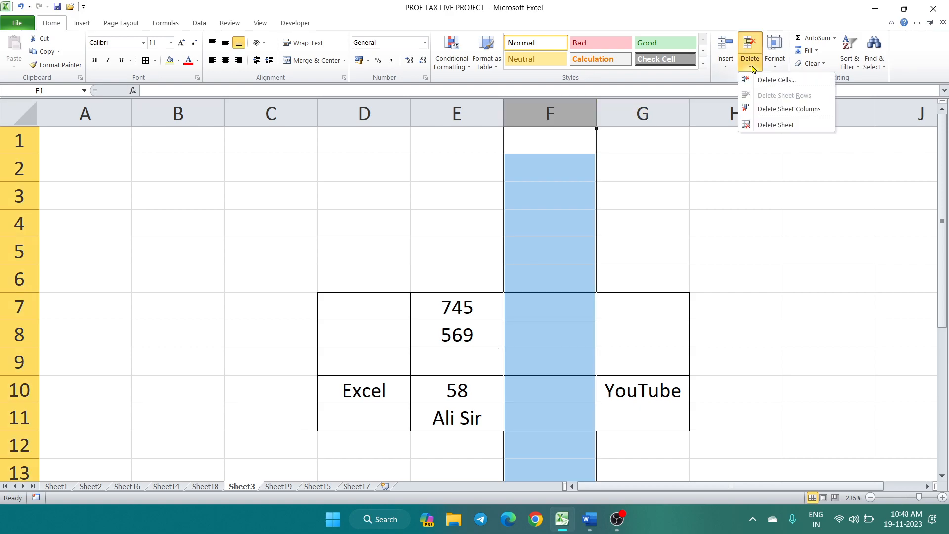
click(677, 180)
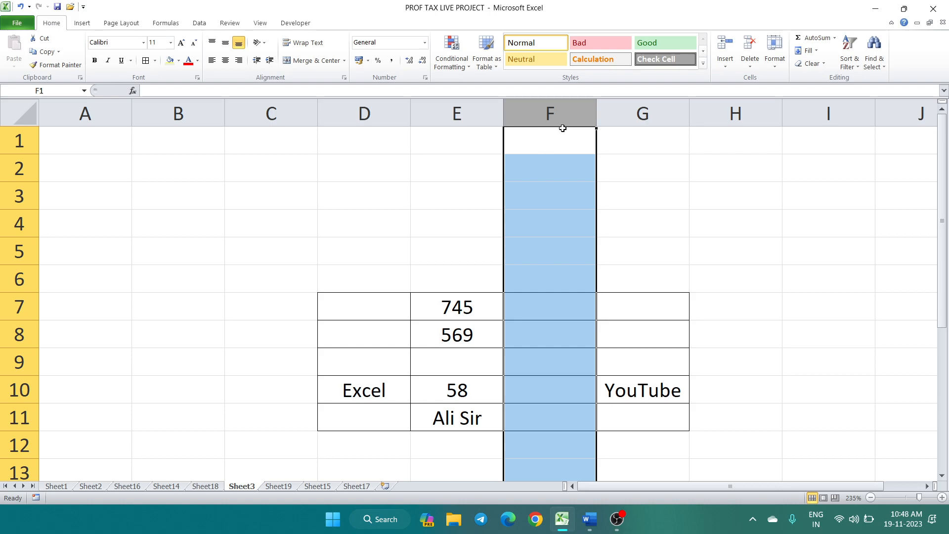
right_click(570, 106)
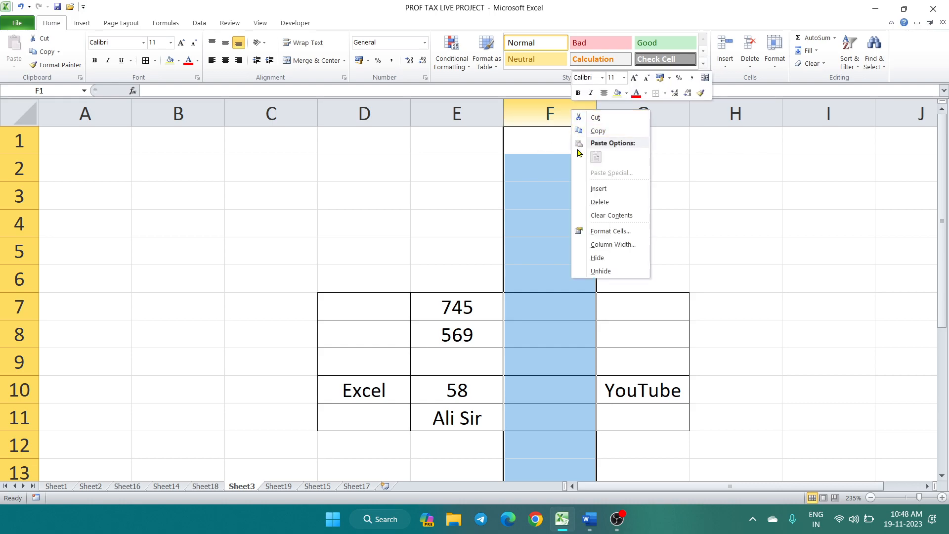
click(599, 202)
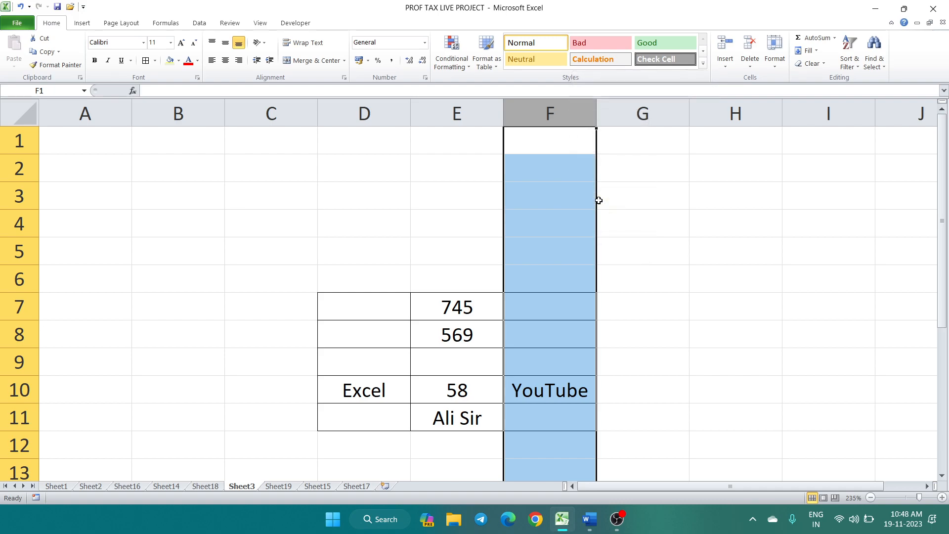
click(559, 212)
click(646, 297)
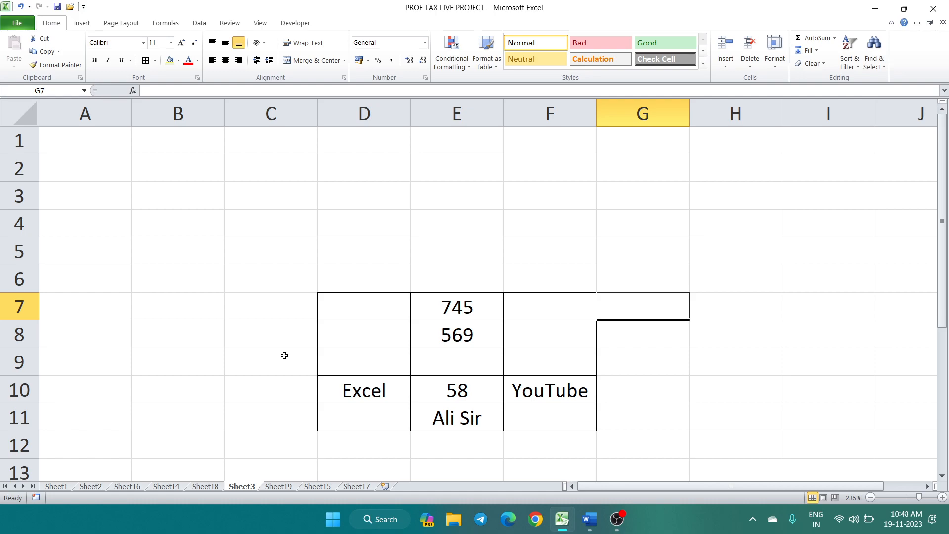
Delete the table's empty row 9 and undo the deletion, twice in a row.
drag(363, 366, 589, 366)
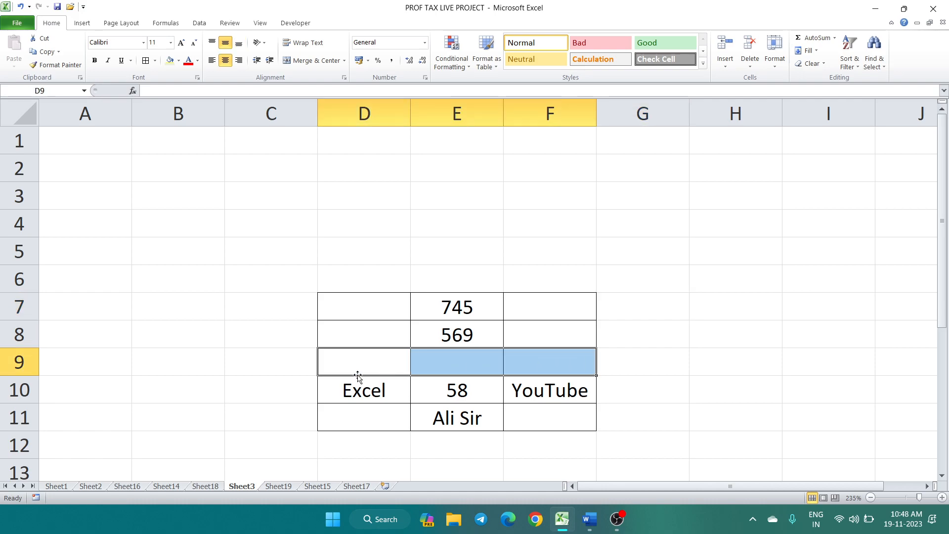
drag(328, 361, 544, 368)
click(17, 363)
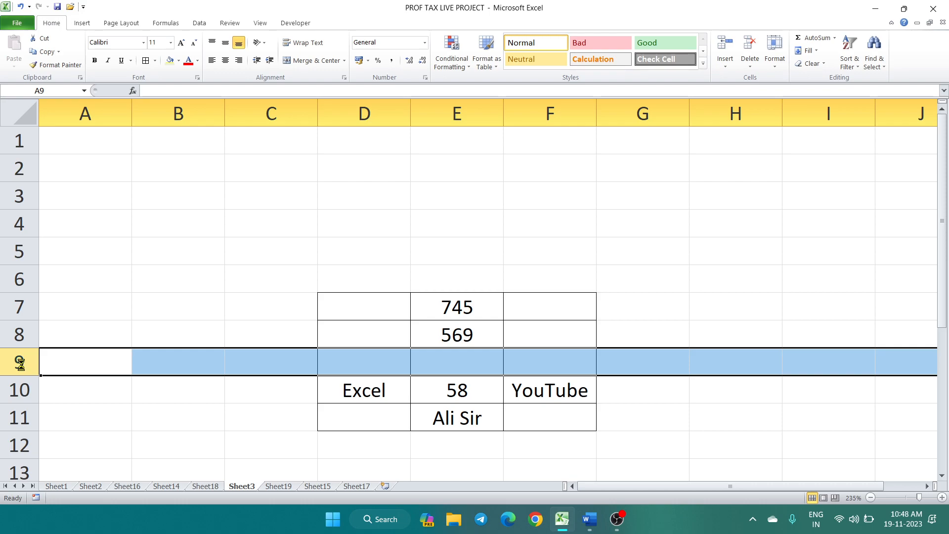
key(ctrl+minus)
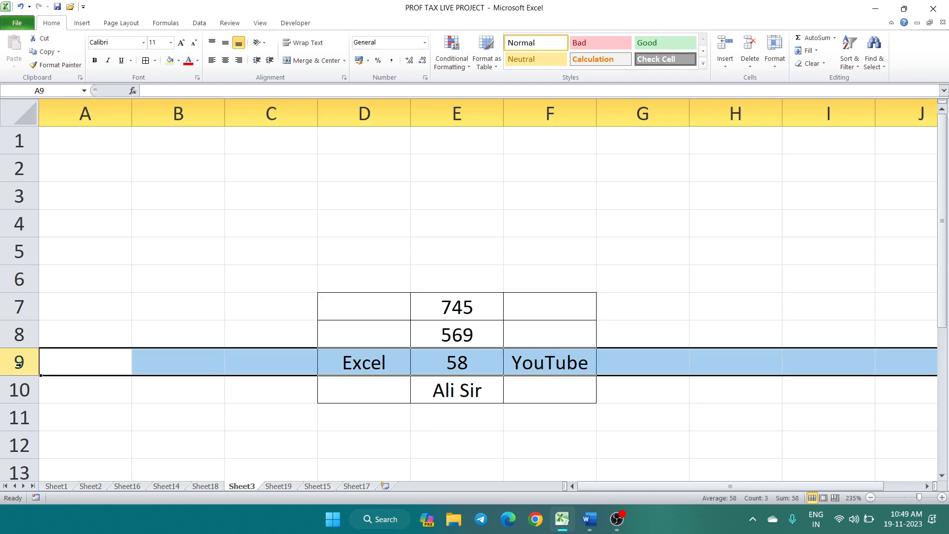
key(ctrl+z)
click(161, 400)
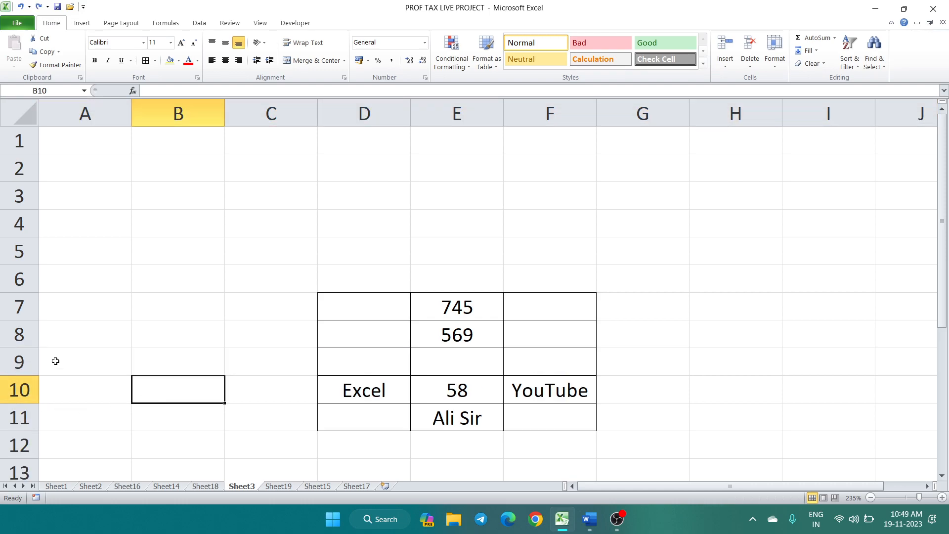
click(19, 362)
click(750, 67)
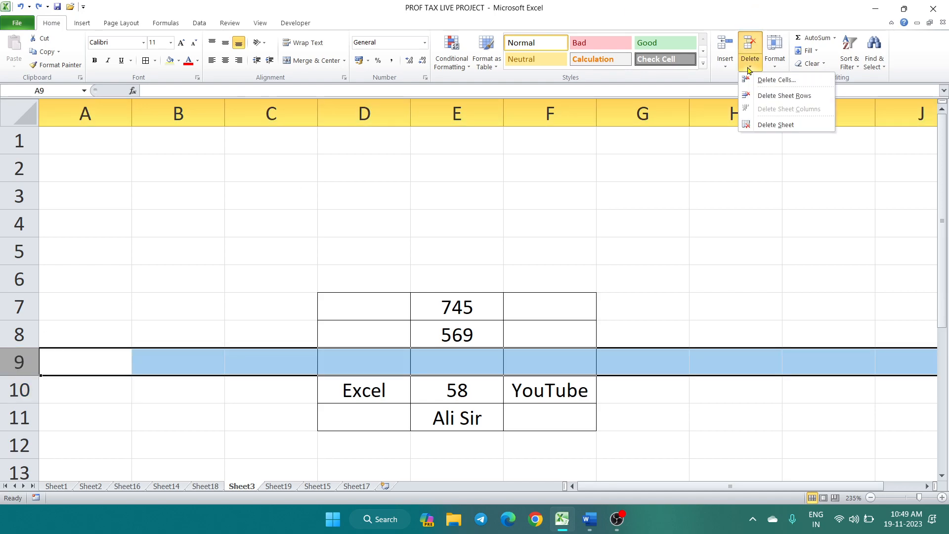
click(810, 98)
key(ctrl+z)
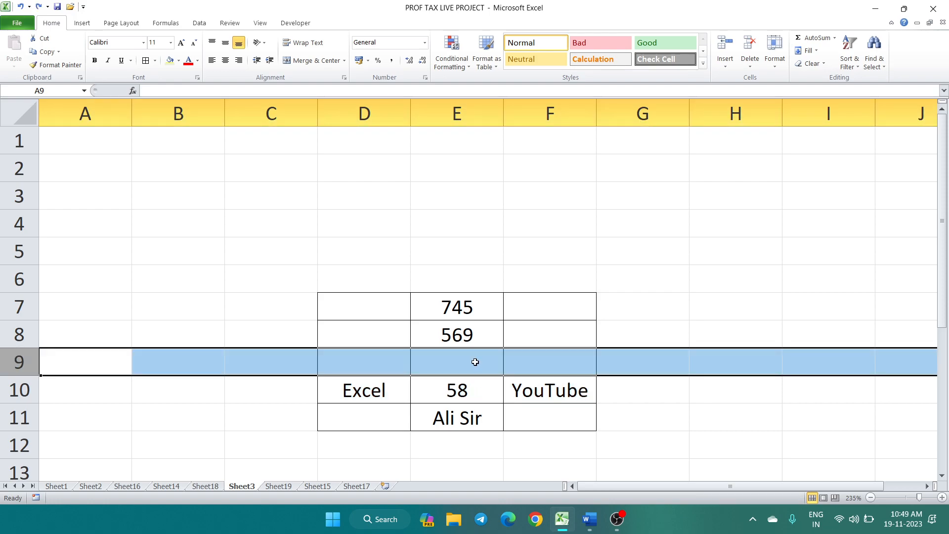
click(240, 394)
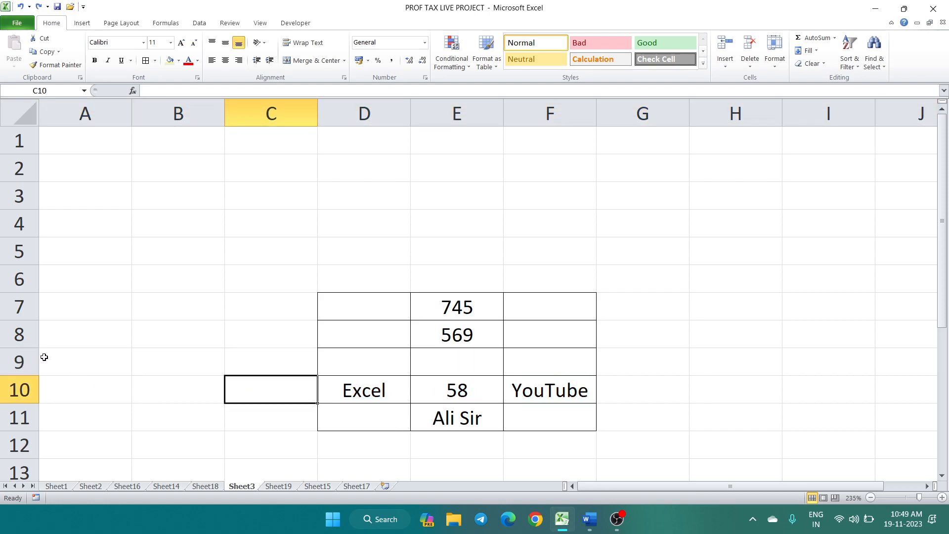
Delete the entire empty row 9 from the bordered table.
click(19, 362)
right_click(18, 362)
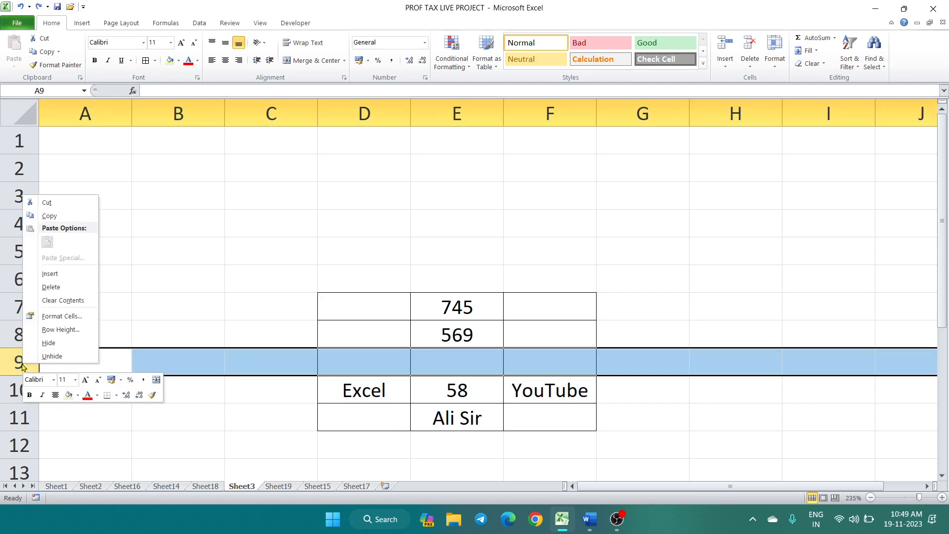
click(70, 288)
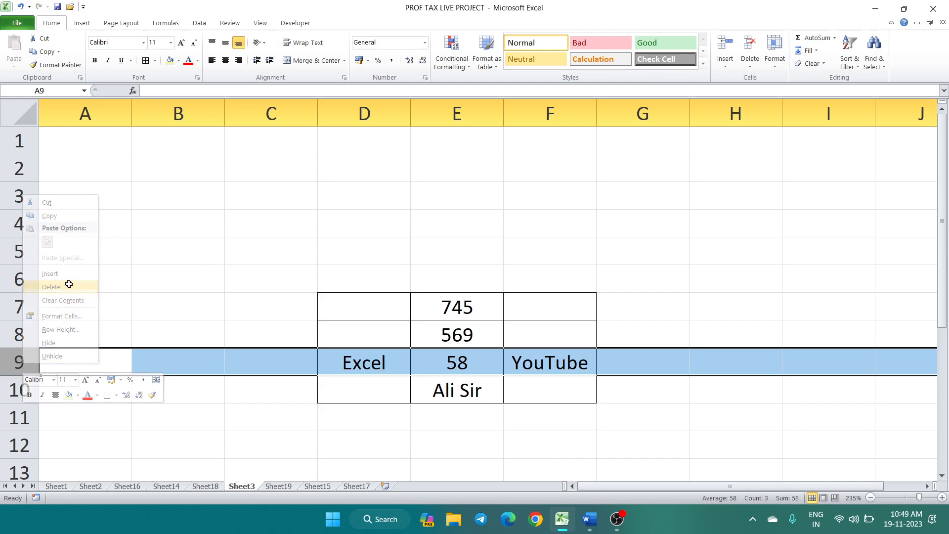
click(623, 386)
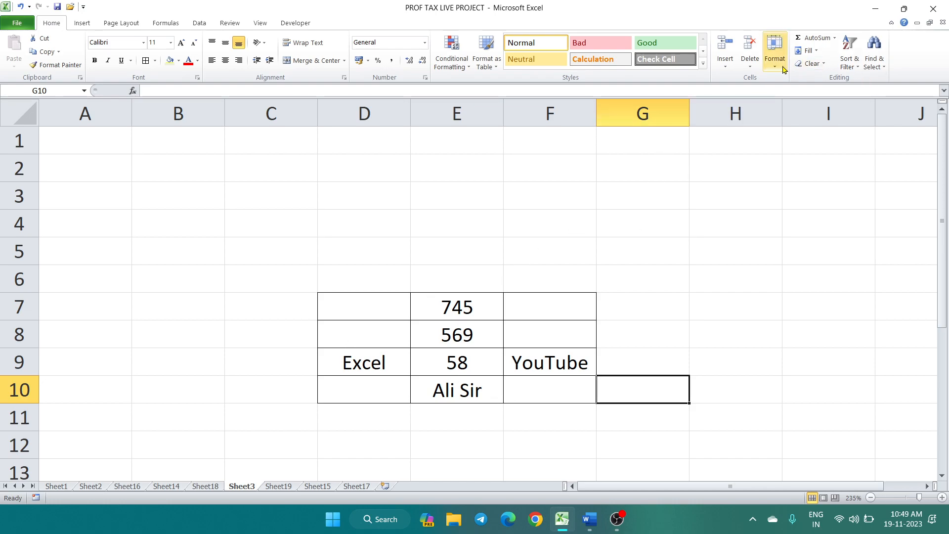
Start deleting the whole Sheet3 worksheet and cancel the deletion.
click(754, 71)
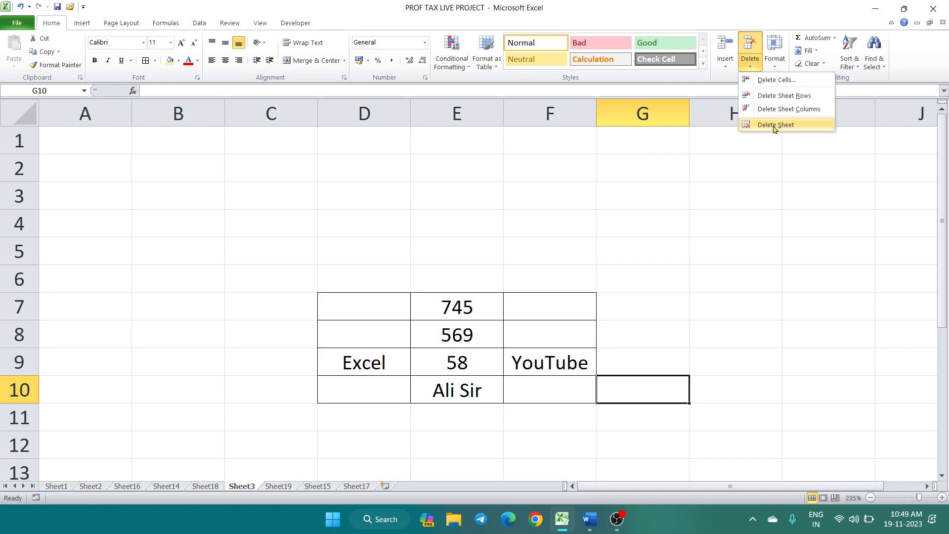
click(774, 126)
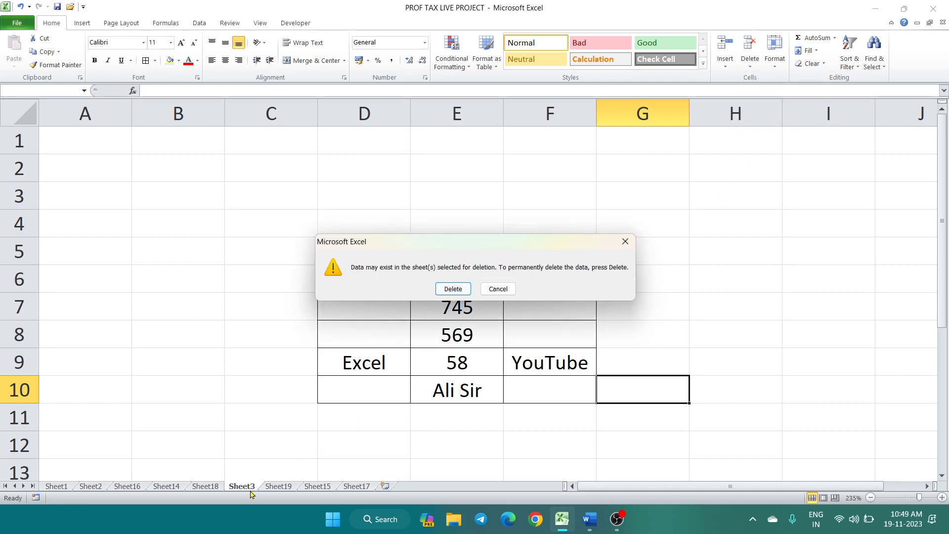
click(499, 289)
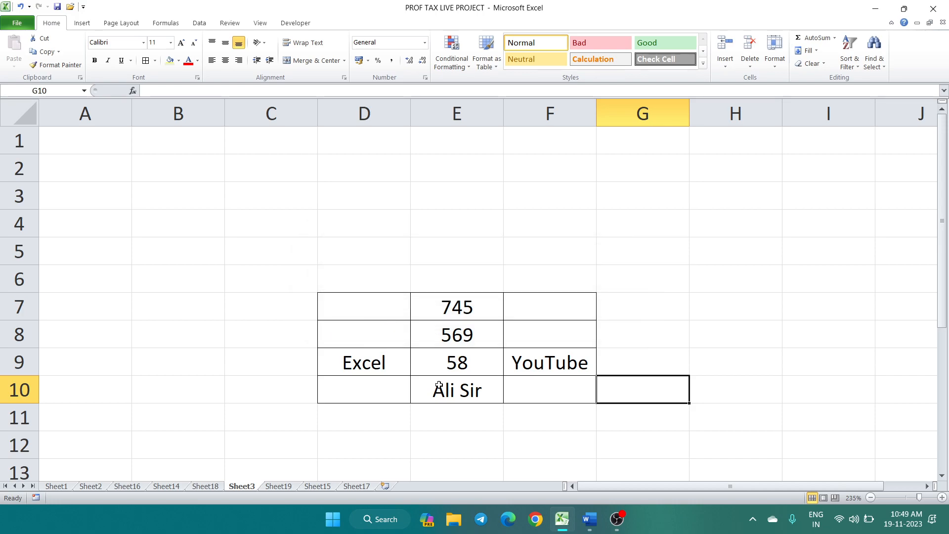
Delete the blank worksheets Sheet17 and Sheet15 from the workbook.
click(356, 487)
click(751, 62)
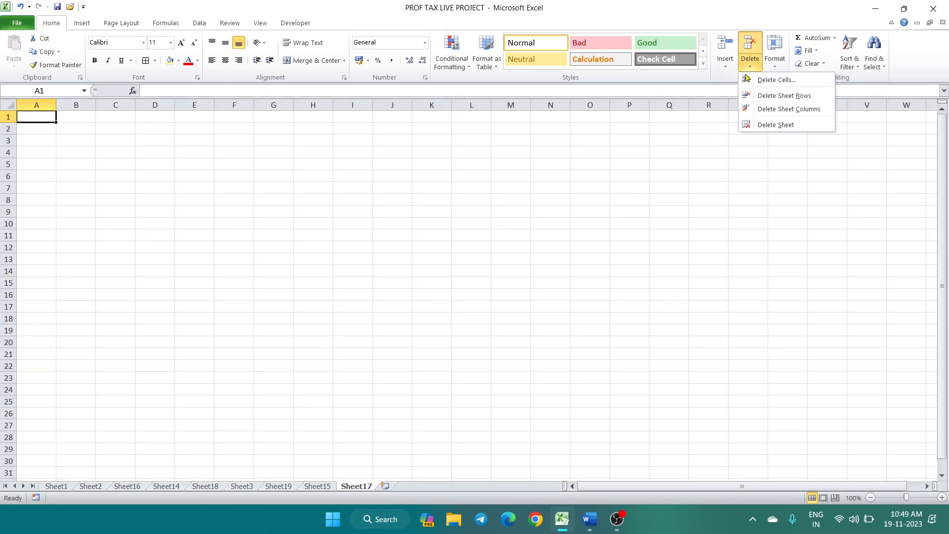
click(748, 124)
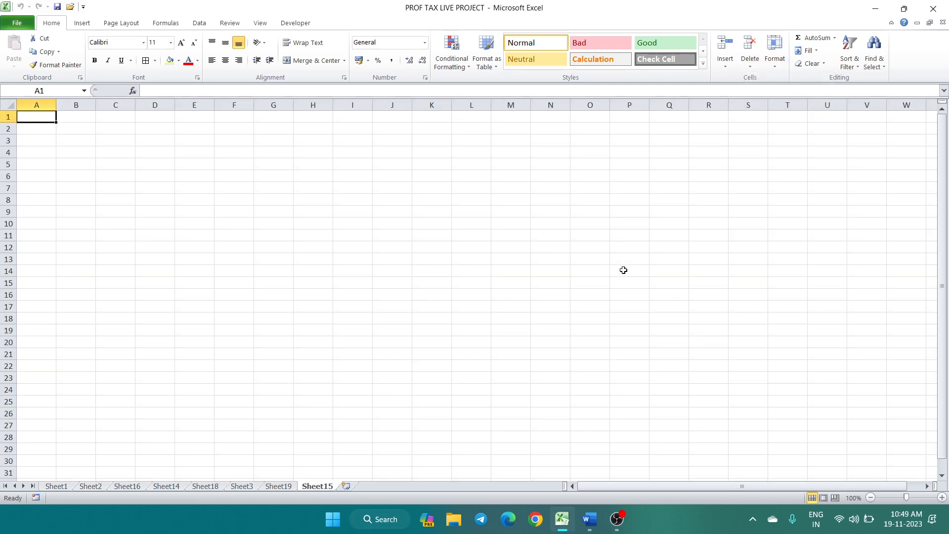
right_click(317, 489)
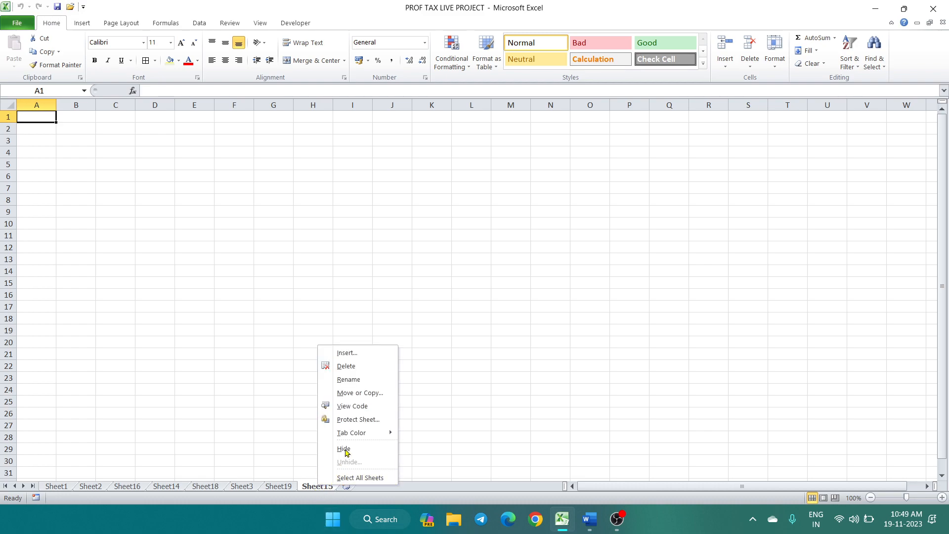
click(403, 364)
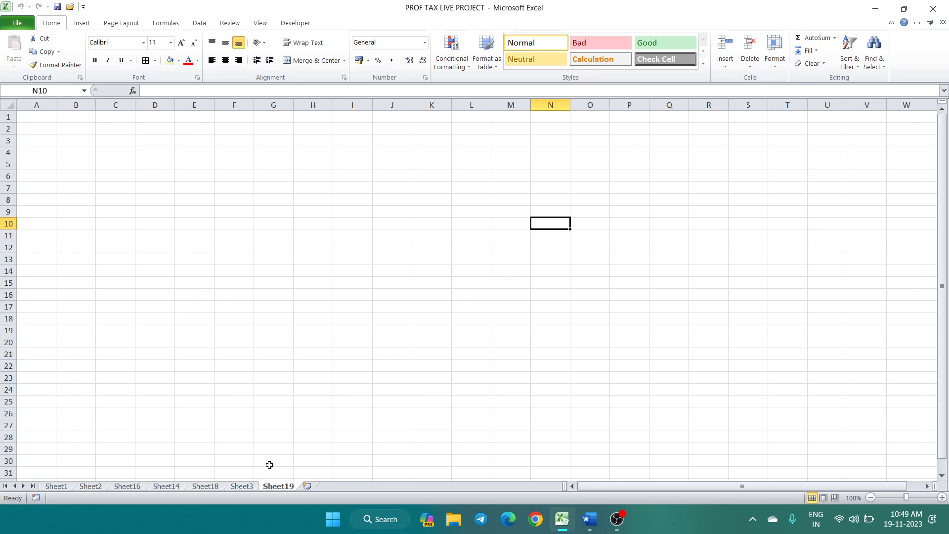
Group the worksheets Sheet19, Sheet18, Sheet14 and Sheet16 and delete them all permanently.
click(363, 427)
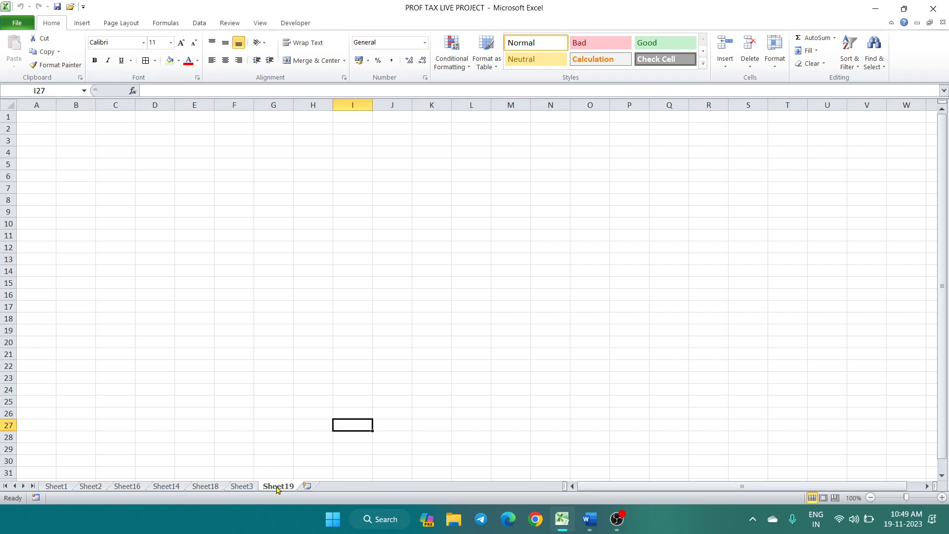
ctrl+click(201, 487)
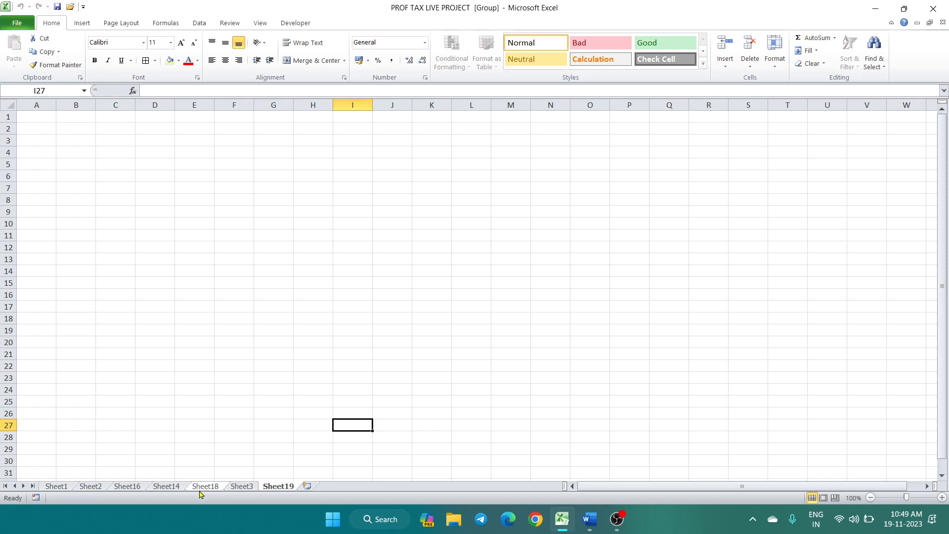
ctrl+click(166, 488)
ctrl+click(126, 488)
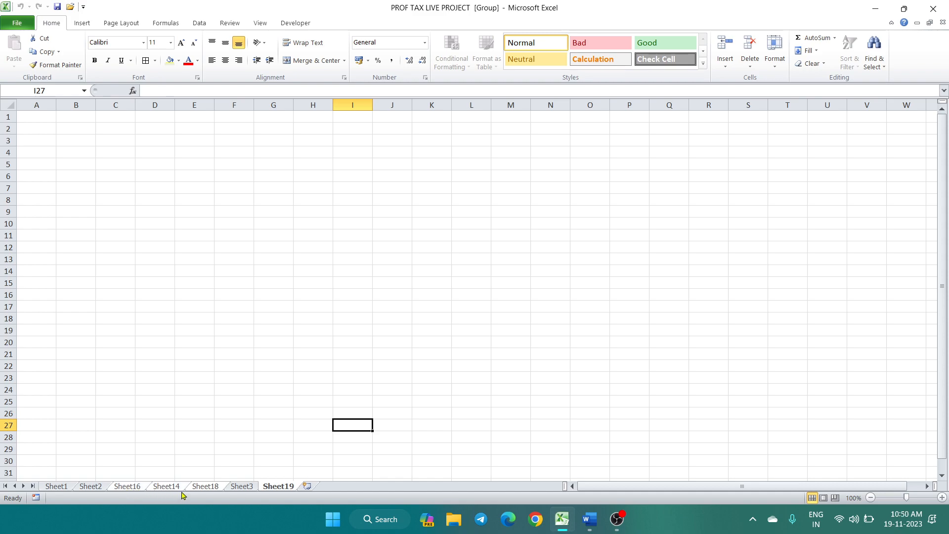
right_click(277, 489)
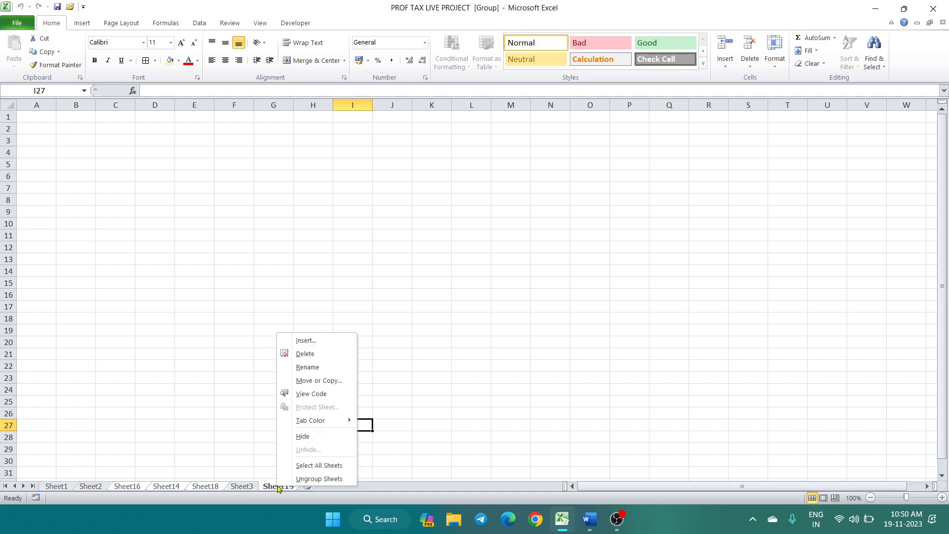
click(344, 357)
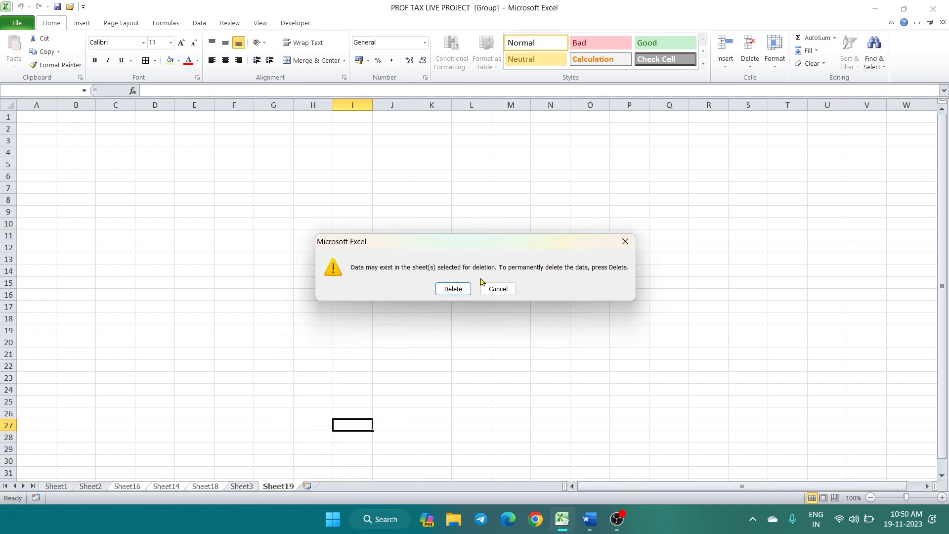
click(447, 291)
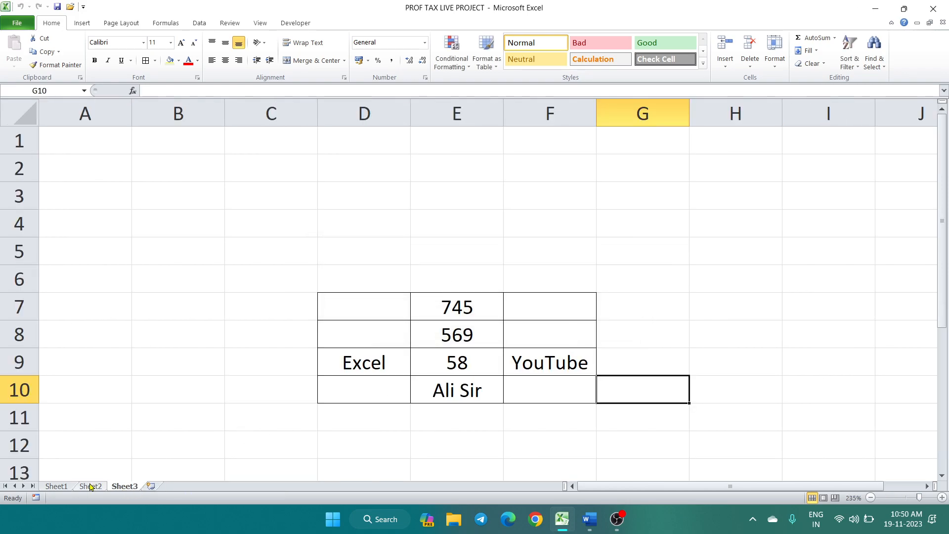
Check the remaining worksheets Sheet1, Sheet2 and Sheet3, and review the available deletion commands.
click(55, 487)
click(90, 487)
click(113, 488)
click(751, 71)
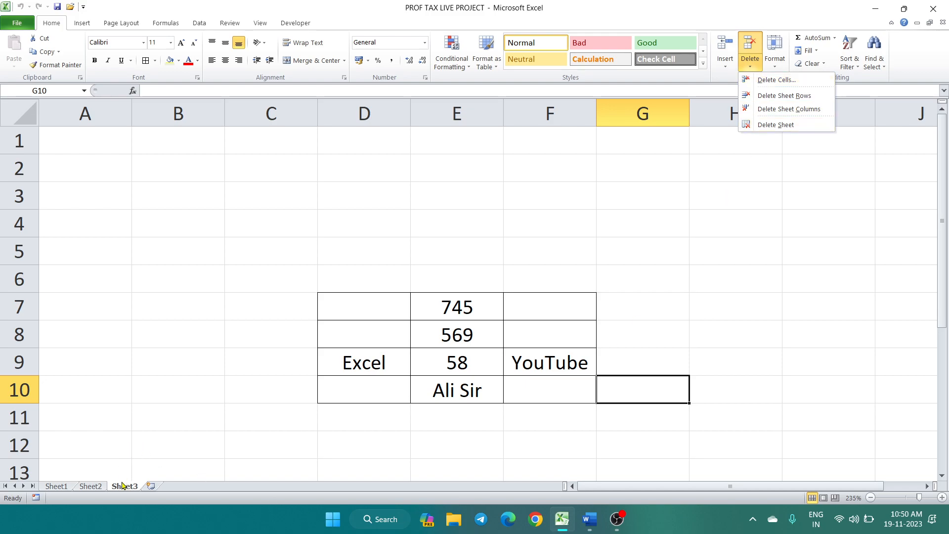
click(143, 455)
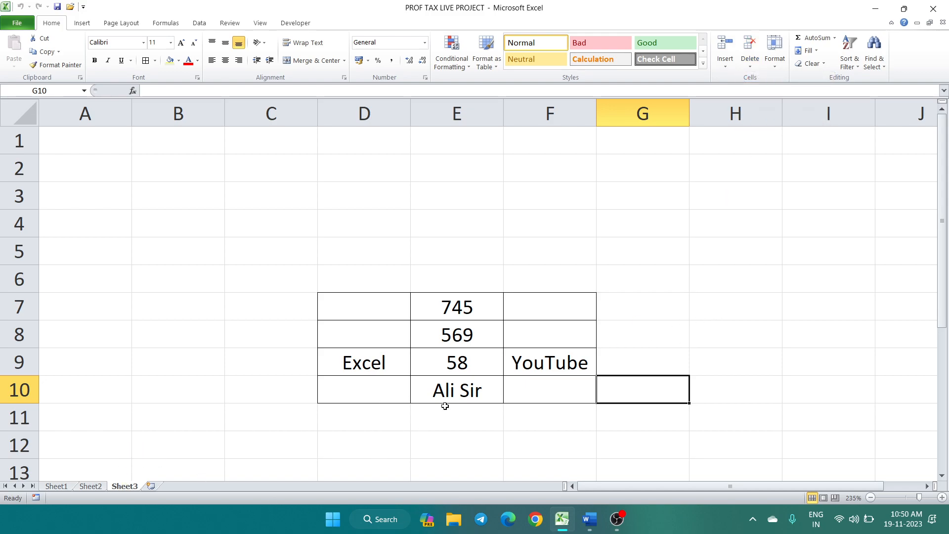
click(750, 69)
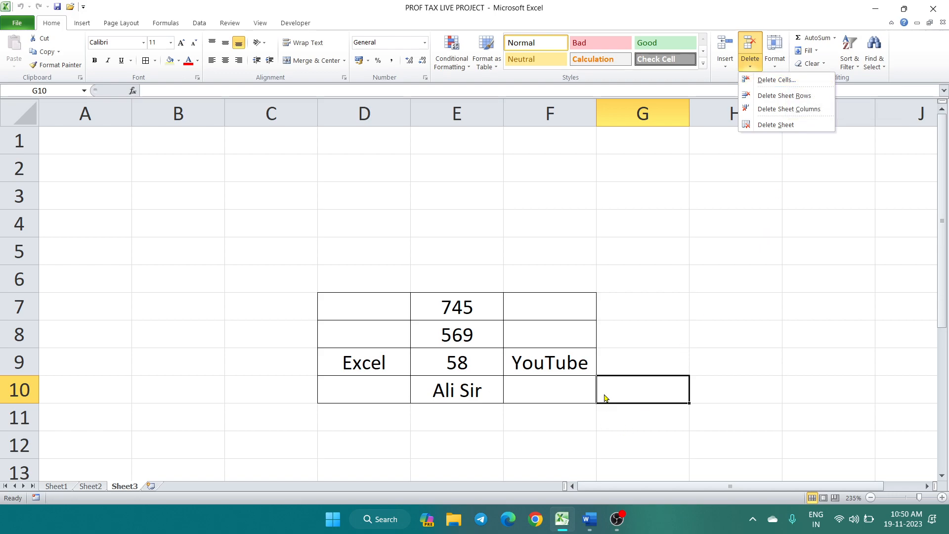
click(504, 435)
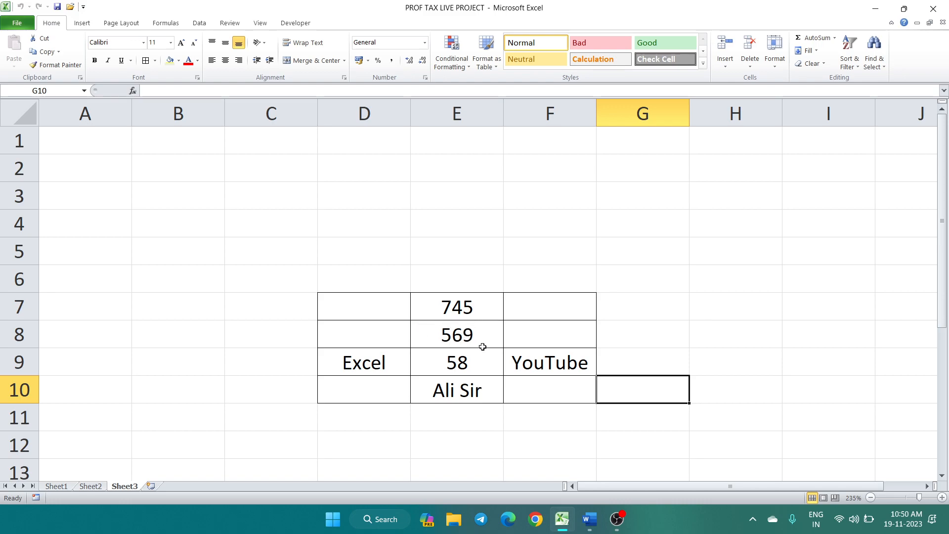
Delete only cell E8, containing 569, from the table and shift the cells up.
click(444, 334)
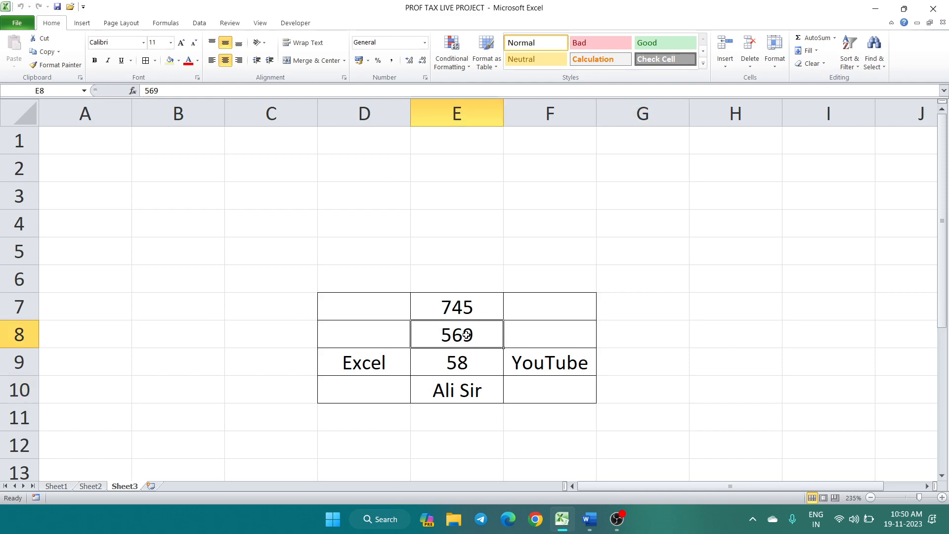
key(ctrl+minus)
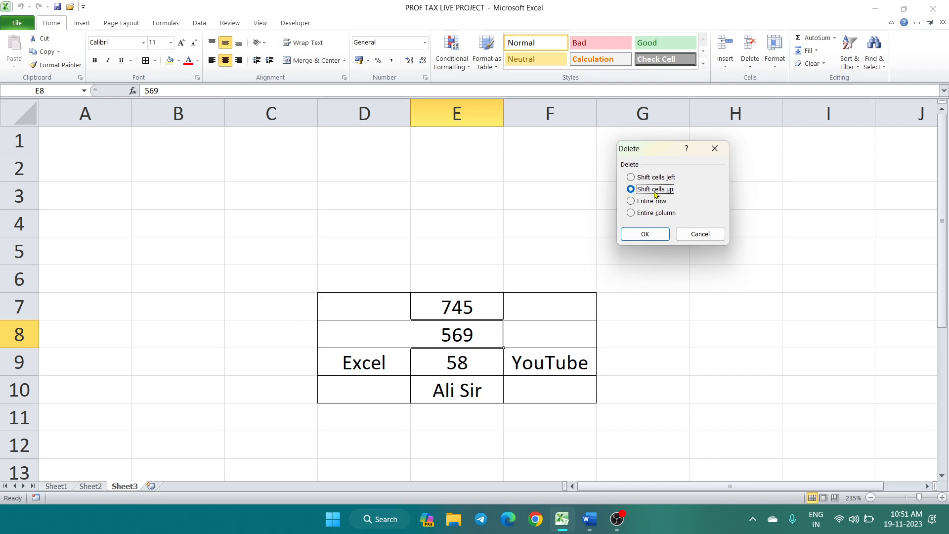
click(647, 235)
click(632, 306)
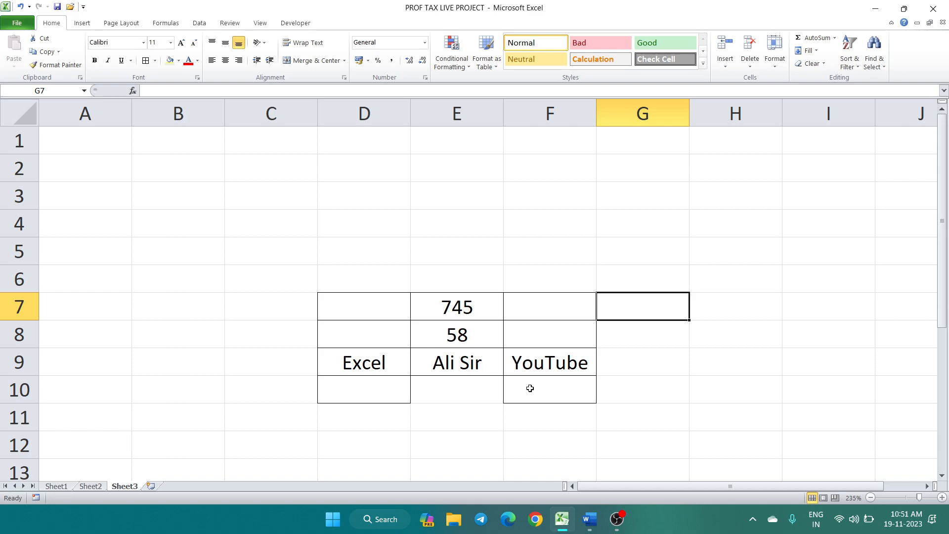
Delete only cell E9, between Excel and YouTube, and shift the cells left.
click(456, 365)
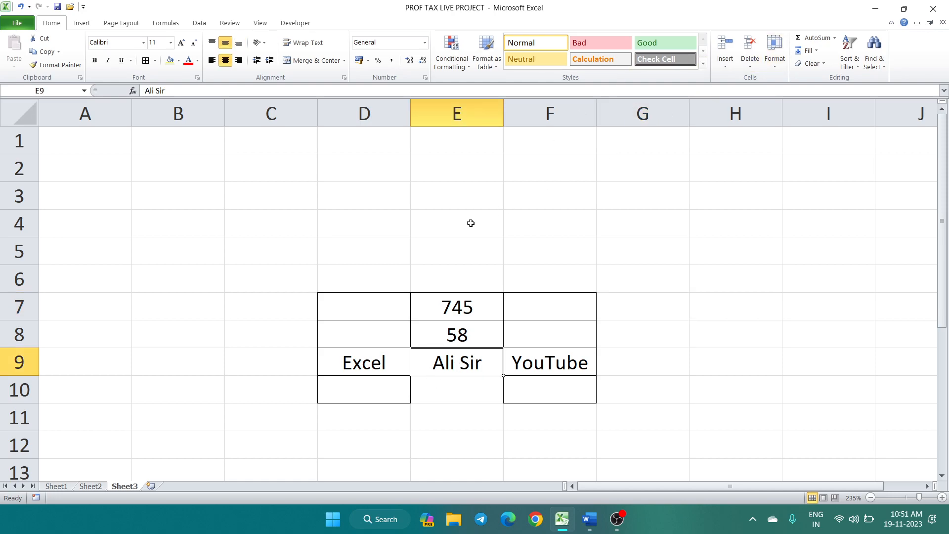
key(ctrl+minus)
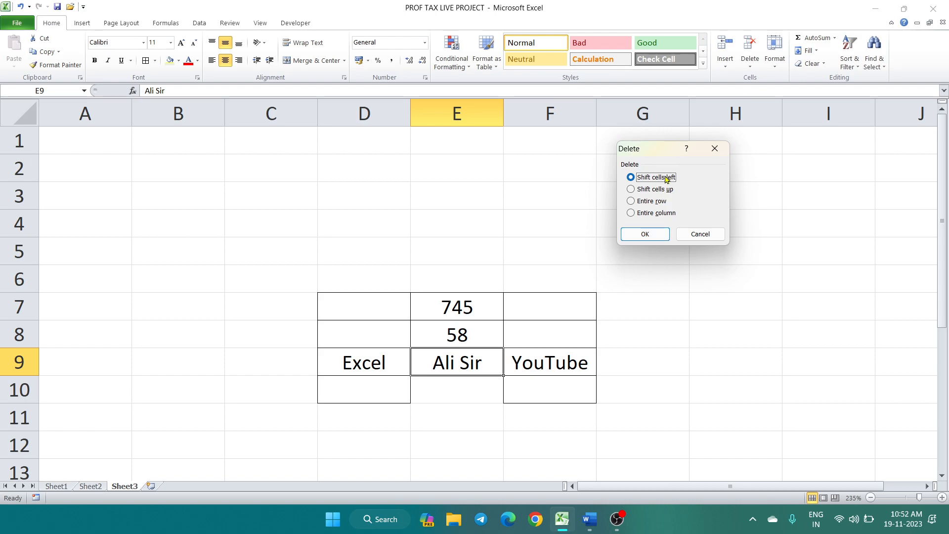
click(635, 239)
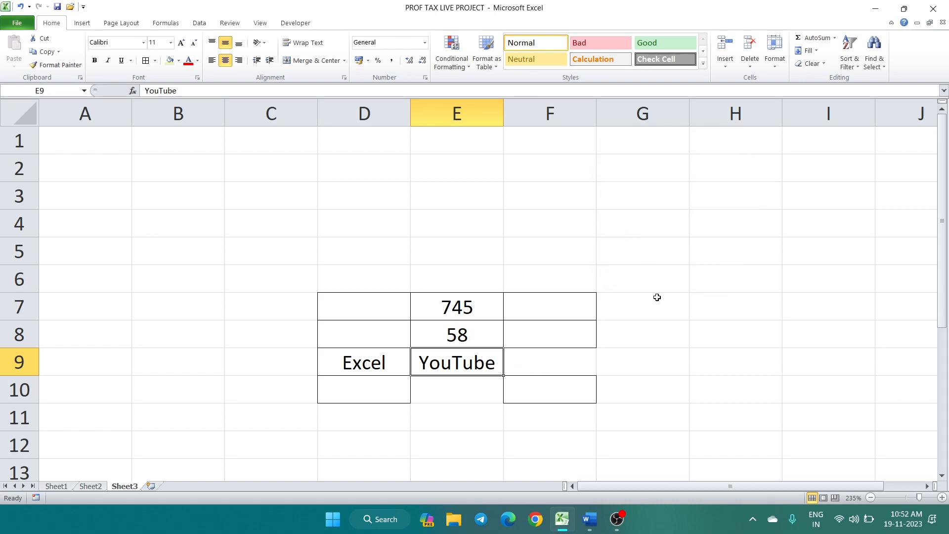
click(646, 342)
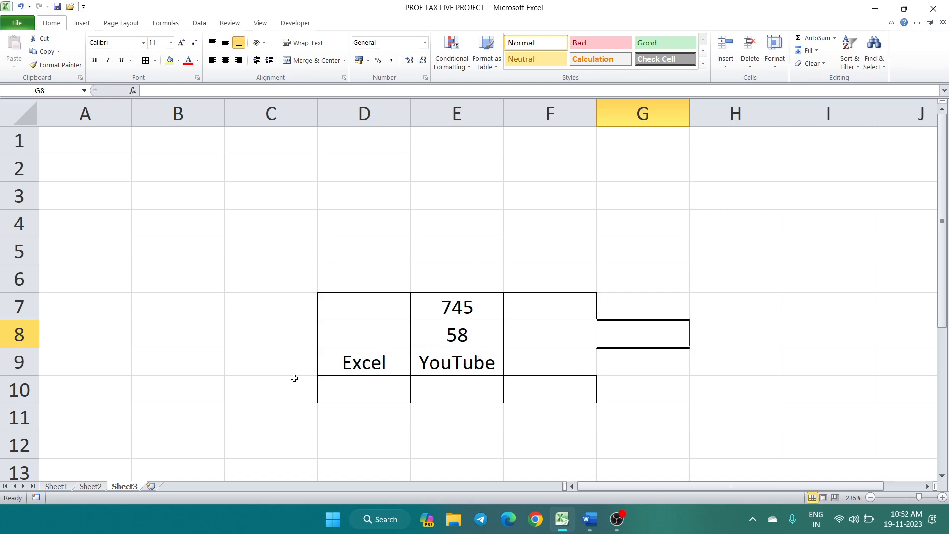
Delete the entire row of cell E8, the table row containing 58.
click(473, 333)
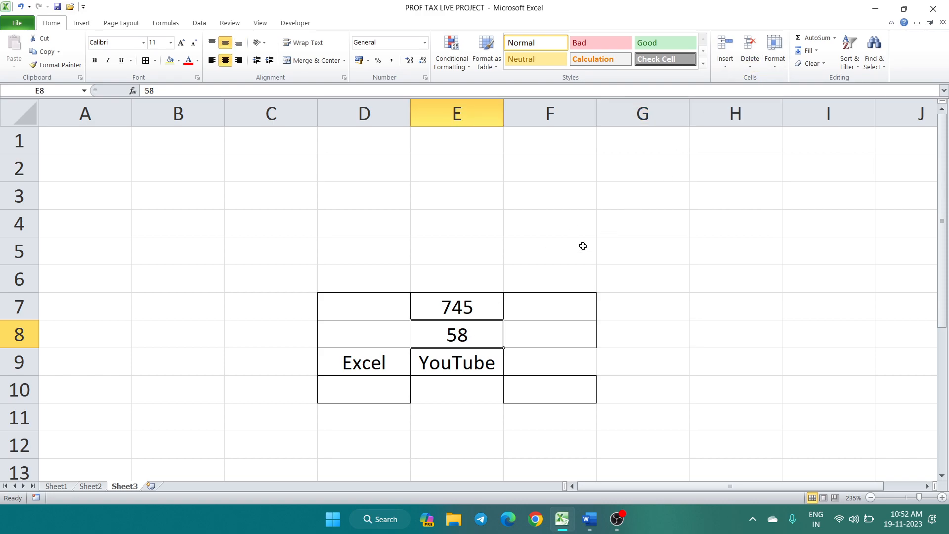
key(ctrl+minus)
click(636, 203)
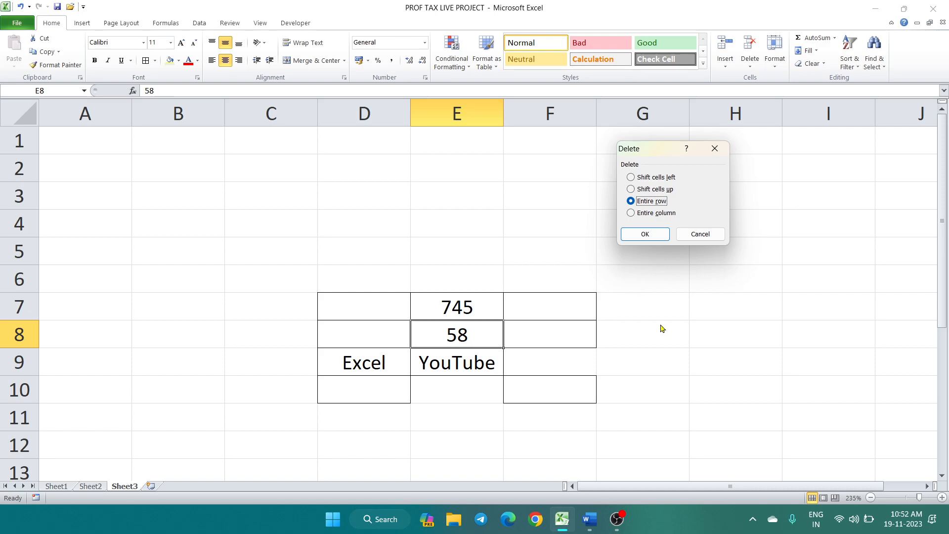
click(654, 234)
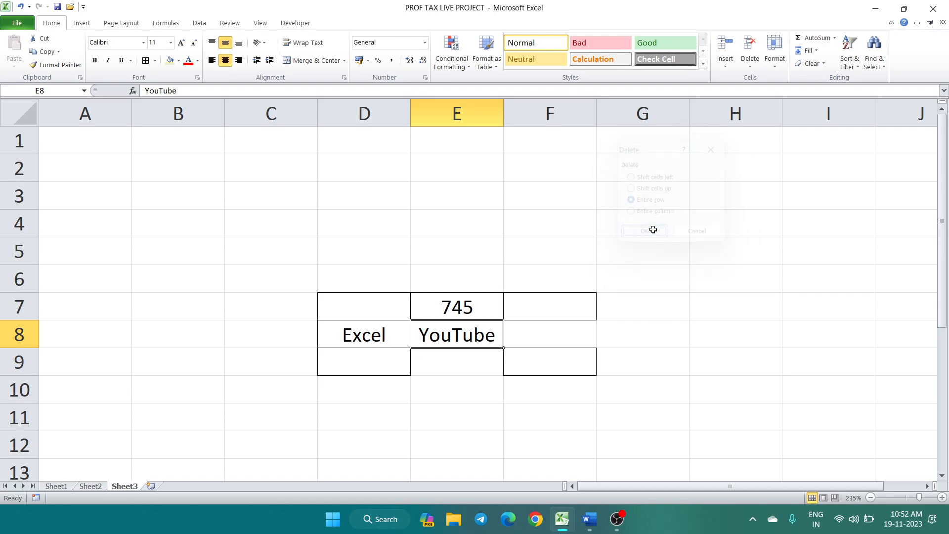
click(613, 356)
Delete the entire column of cell D8, which contains Excel.
click(372, 333)
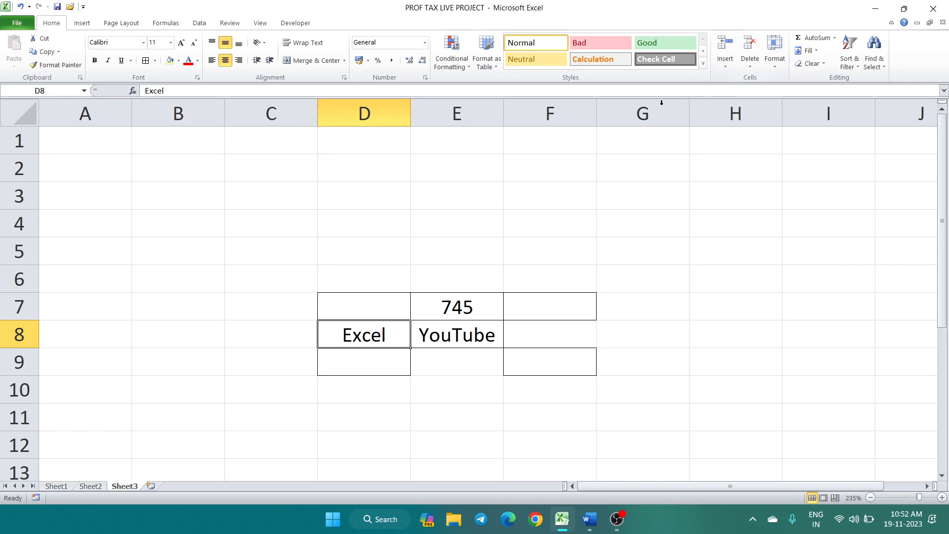
key(ctrl+minus)
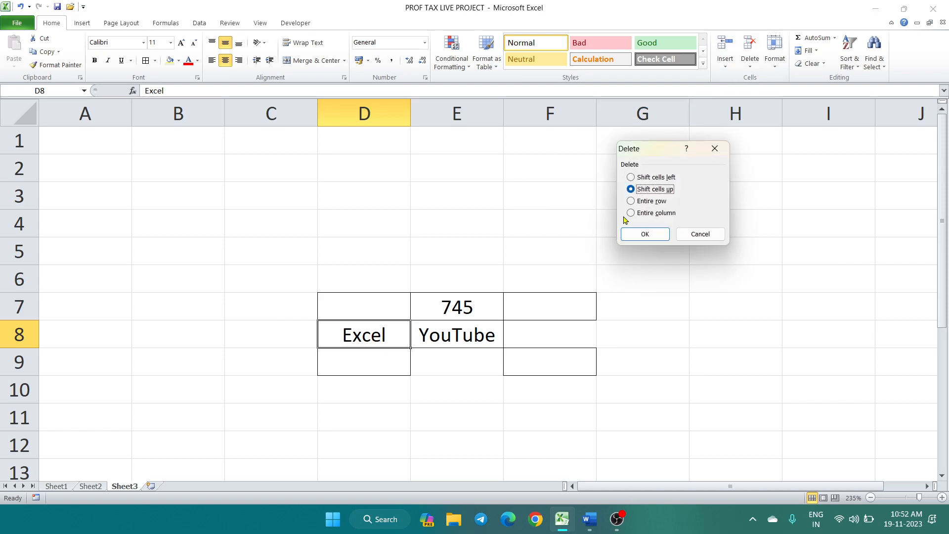
click(631, 213)
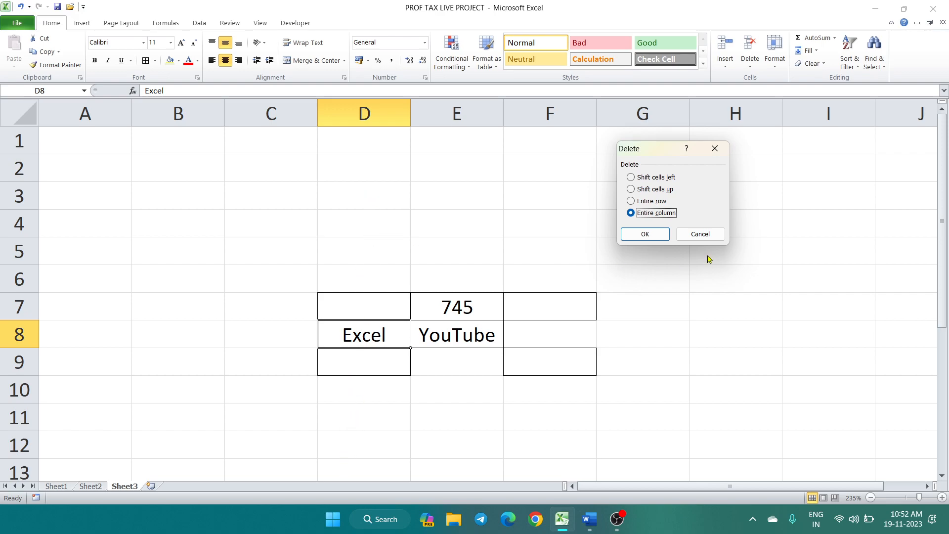
click(663, 236)
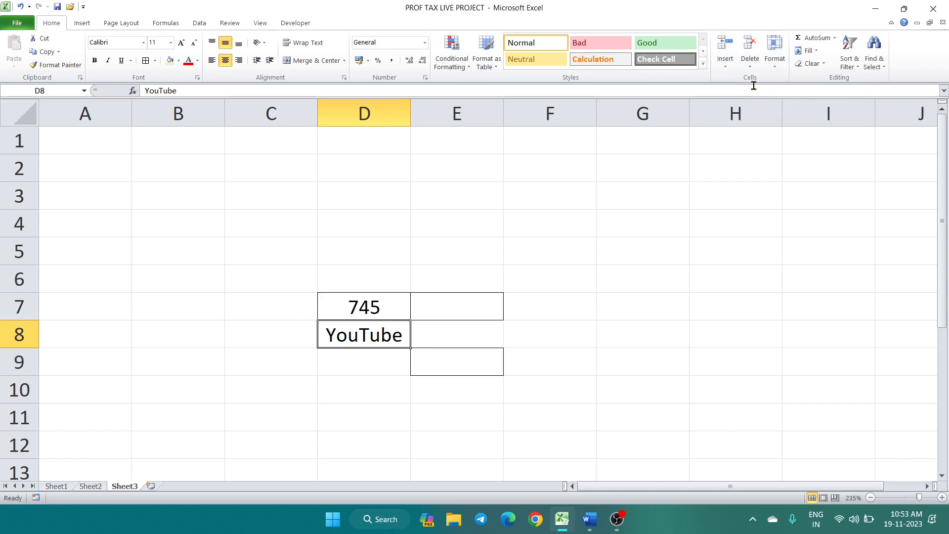
click(733, 71)
click(752, 70)
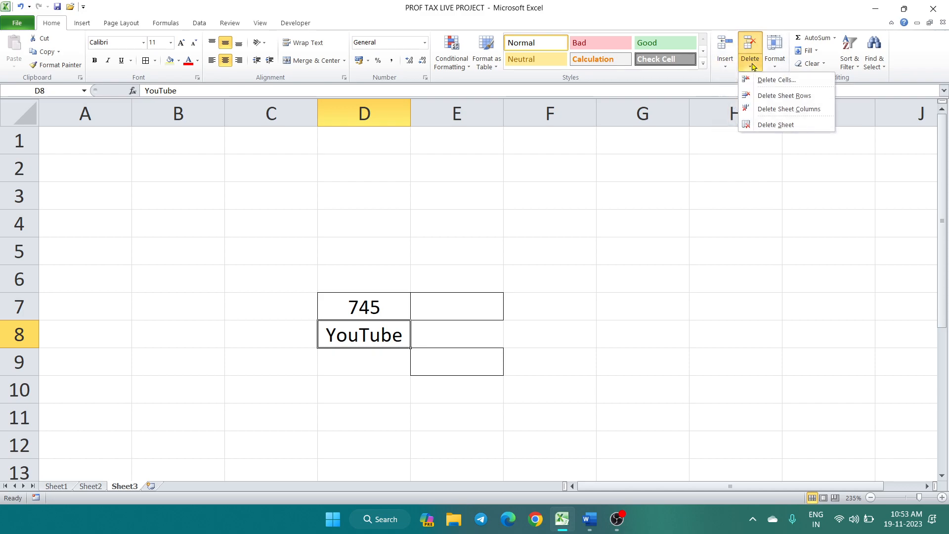
click(647, 264)
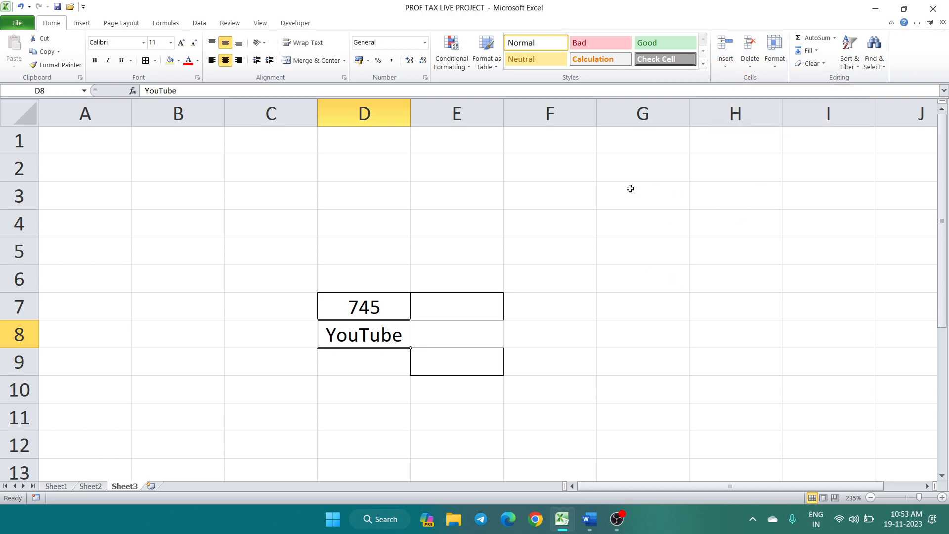
Write the cell deletion shortcut note: "cell" in G2 and Ctrl + "-" in H2.
click(637, 159)
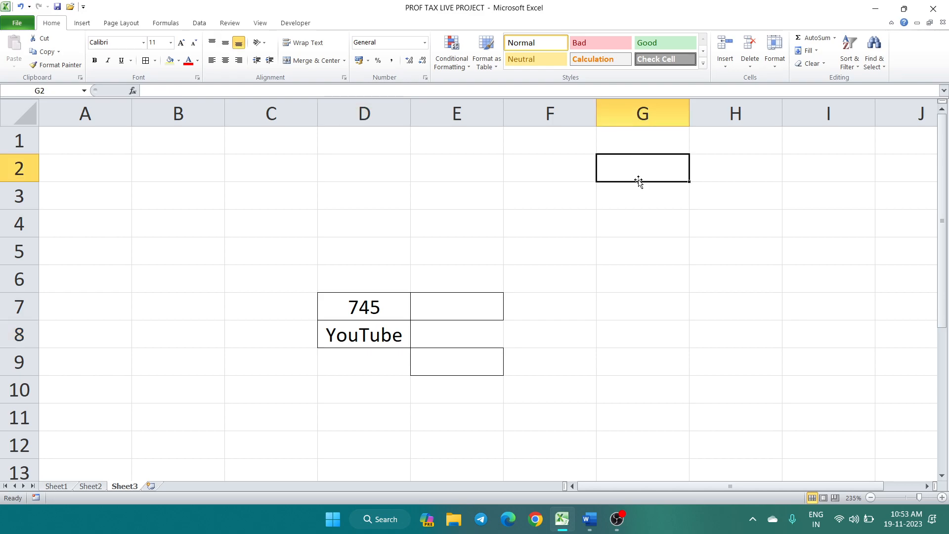
text(cell)
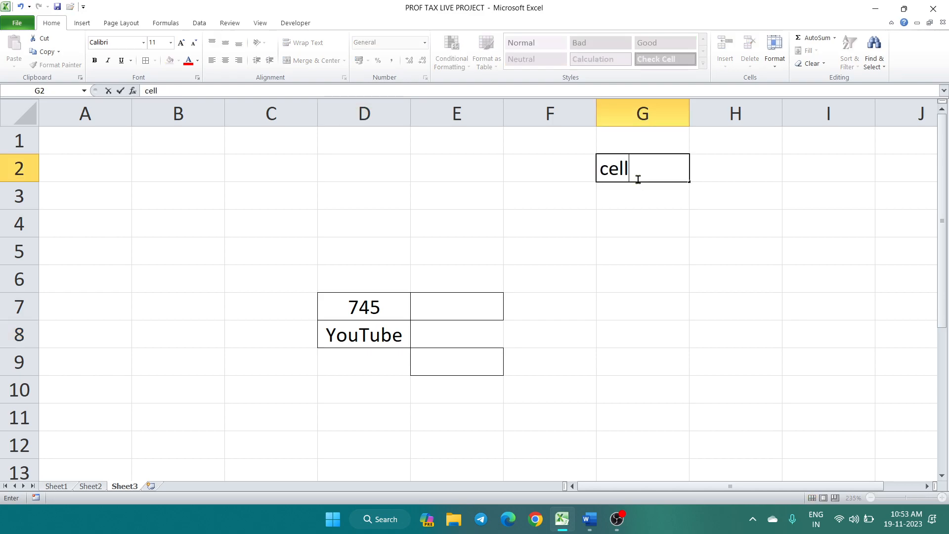
key(Tab)
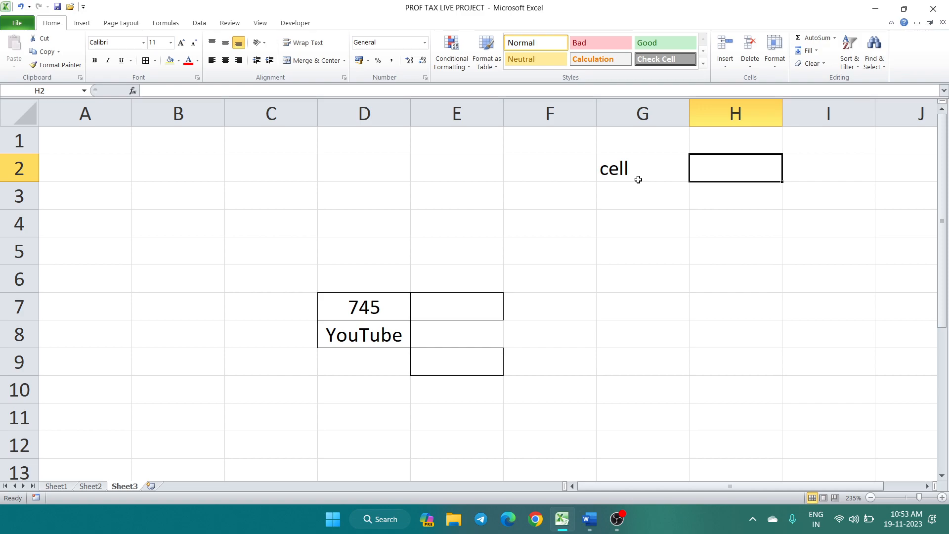
text(Ctrl +)
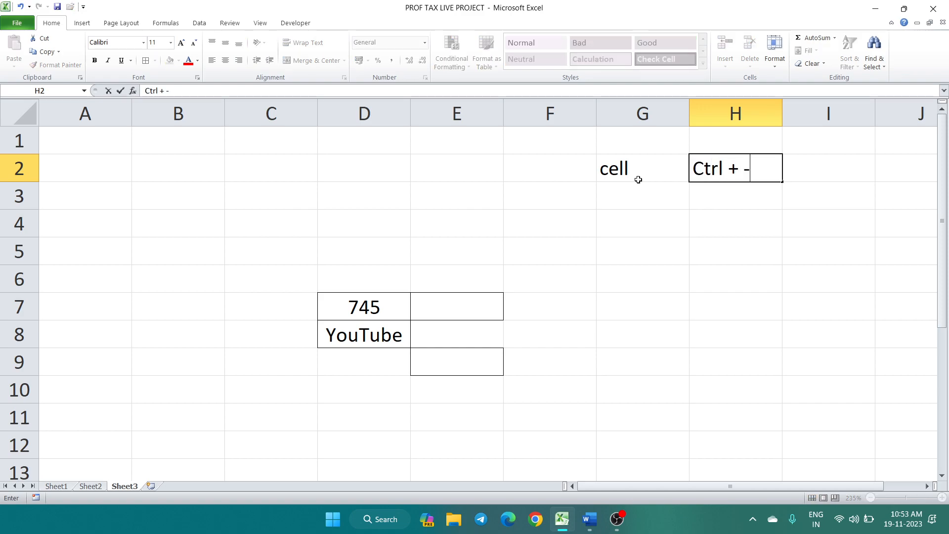
text( -)
key(BackSpace)
text("-+)
key(BackSpace)
text(")
Add the row and column shortcut note: "Row/ Column" in G3 and Ctrl + "-" in H3.
click(637, 201)
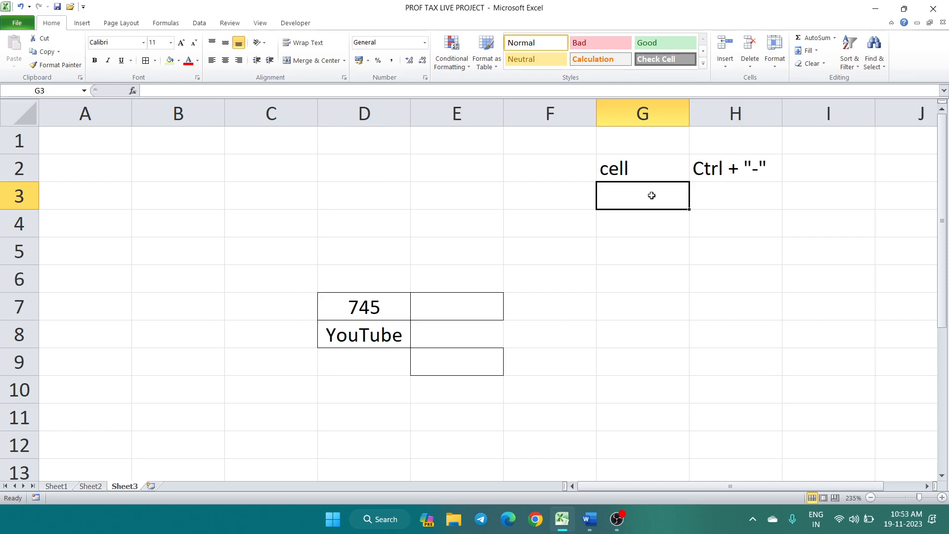
text(Row)
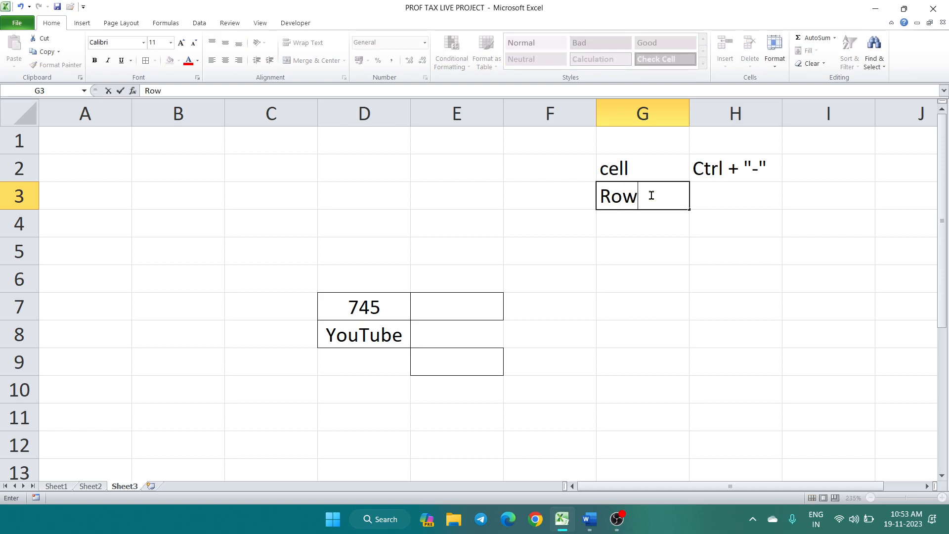
text(/ Column)
key(Tab)
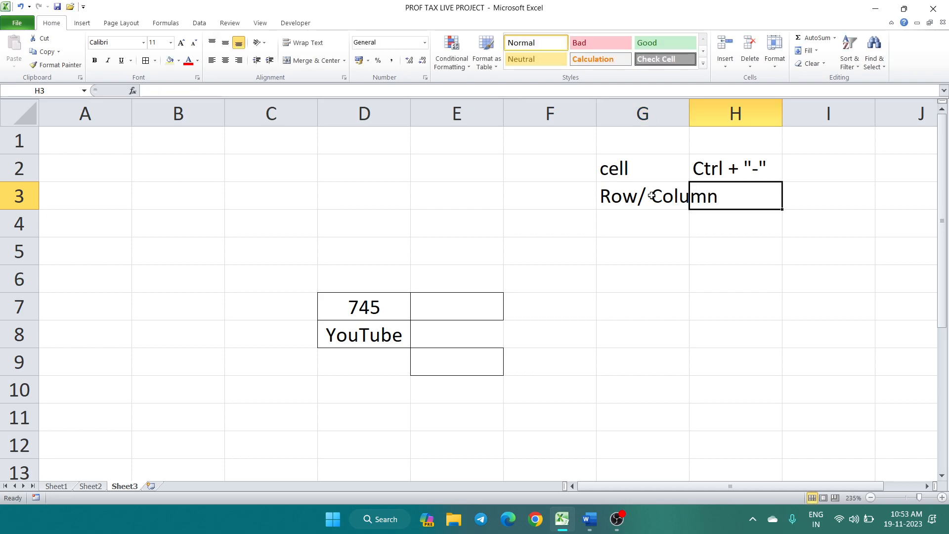
text(Ctrl + "-)
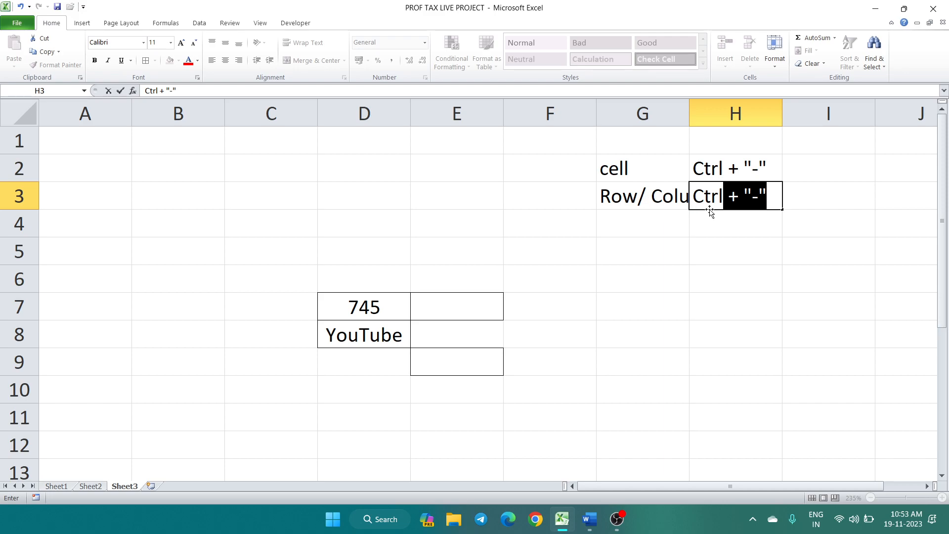
key(Tab)
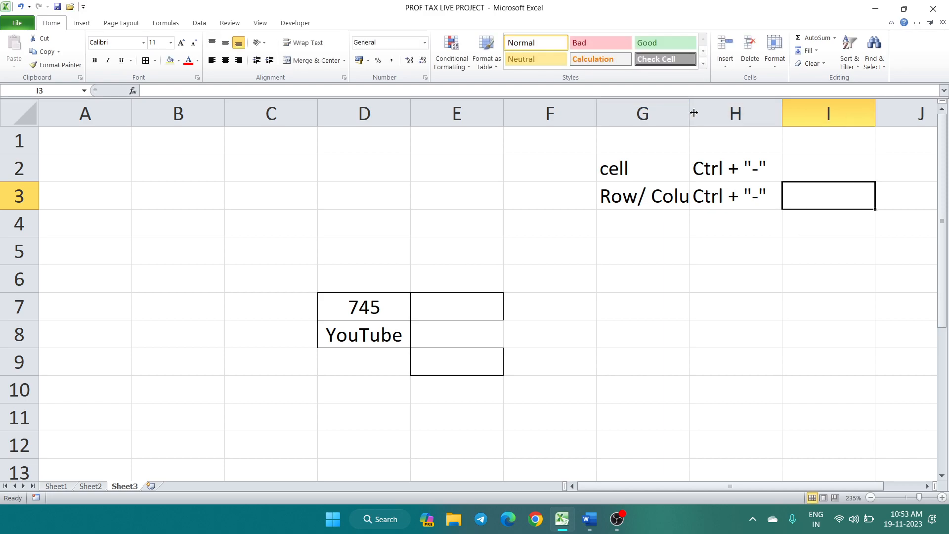
Widen column G so that the Row/ Column label in G3 fits completely.
drag(689, 108, 722, 108)
click(689, 275)
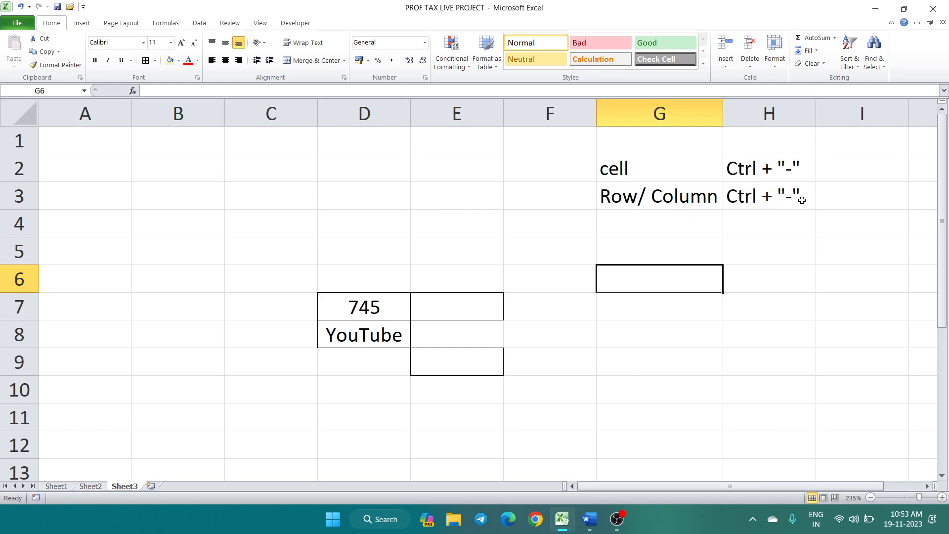
click(608, 198)
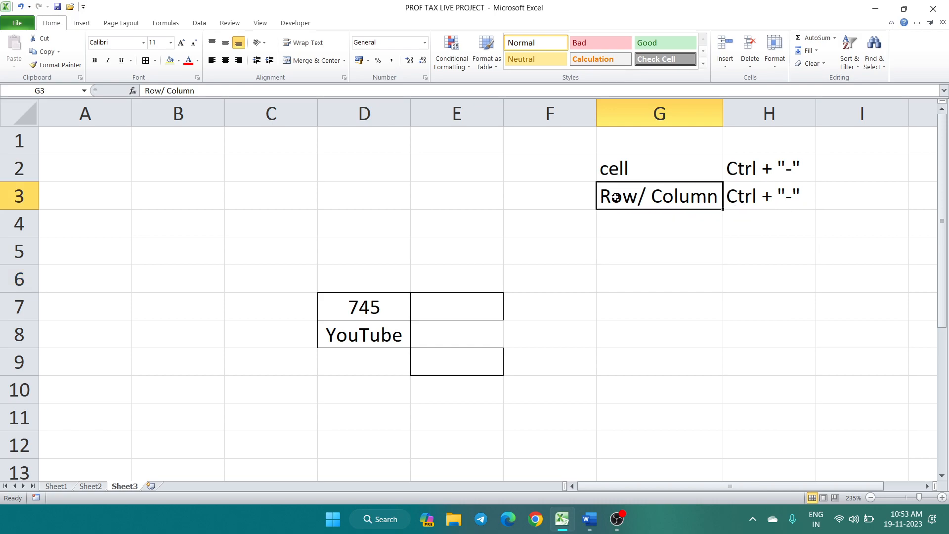
click(571, 108)
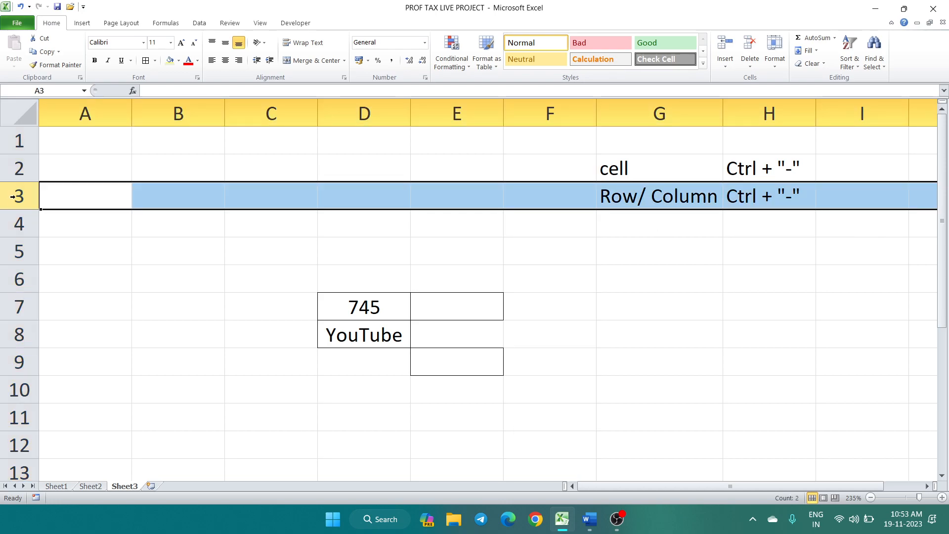
click(706, 240)
click(414, 193)
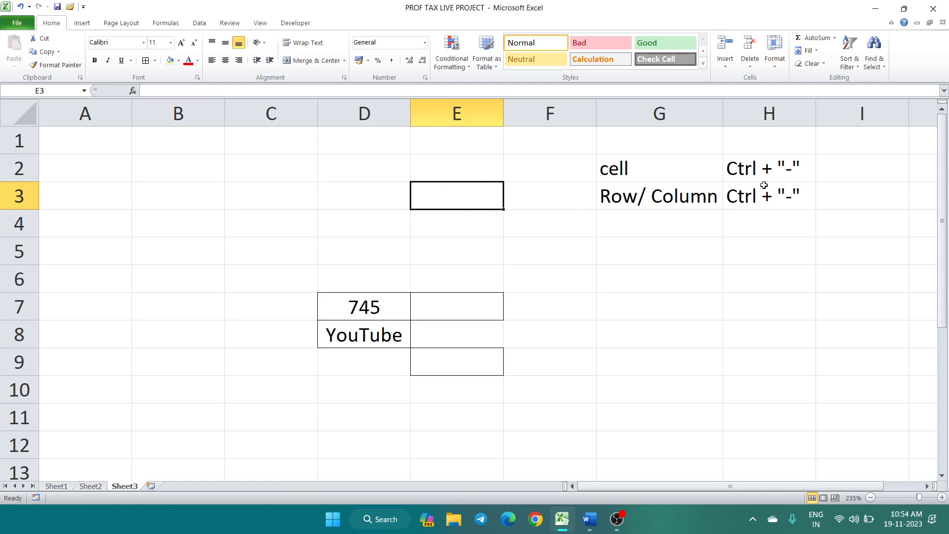
Delete the shortcut notes in F1:I6 and clear all contents and formatting from C3:F10.
drag(569, 143, 888, 280)
key(Delete)
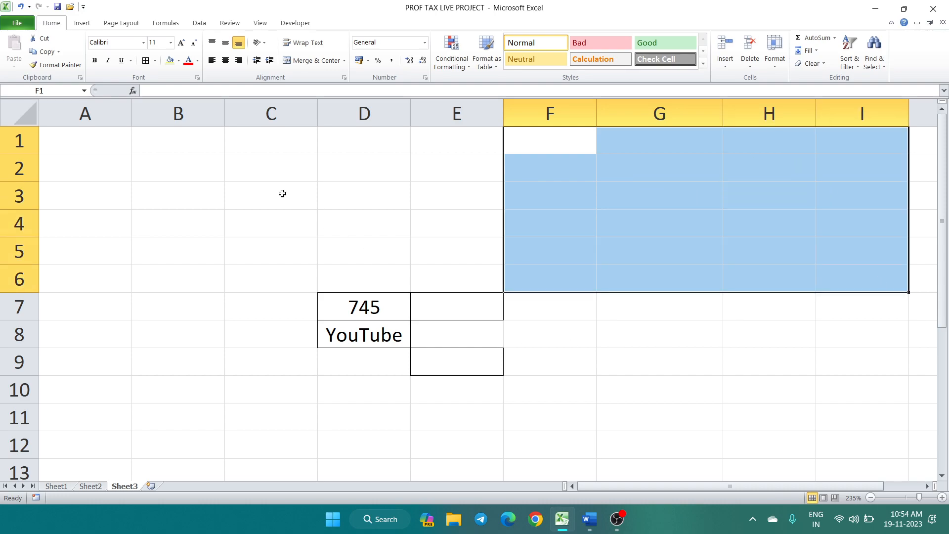
drag(282, 194, 592, 387)
key(Delete)
click(774, 54)
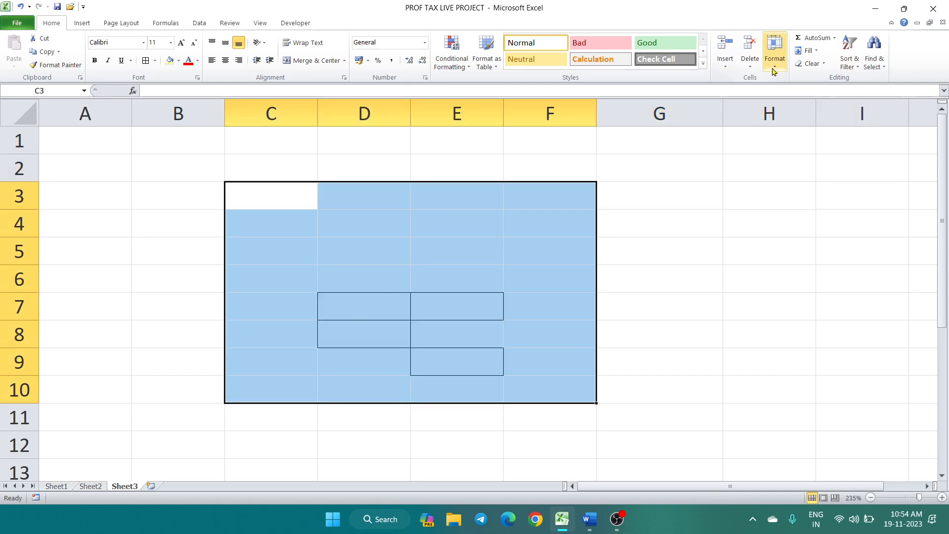
click(704, 221)
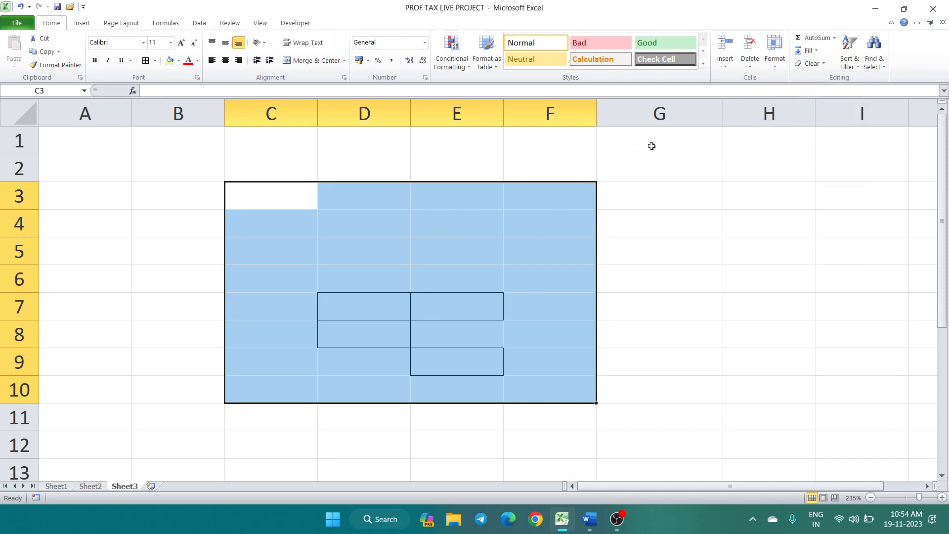
click(811, 63)
click(814, 79)
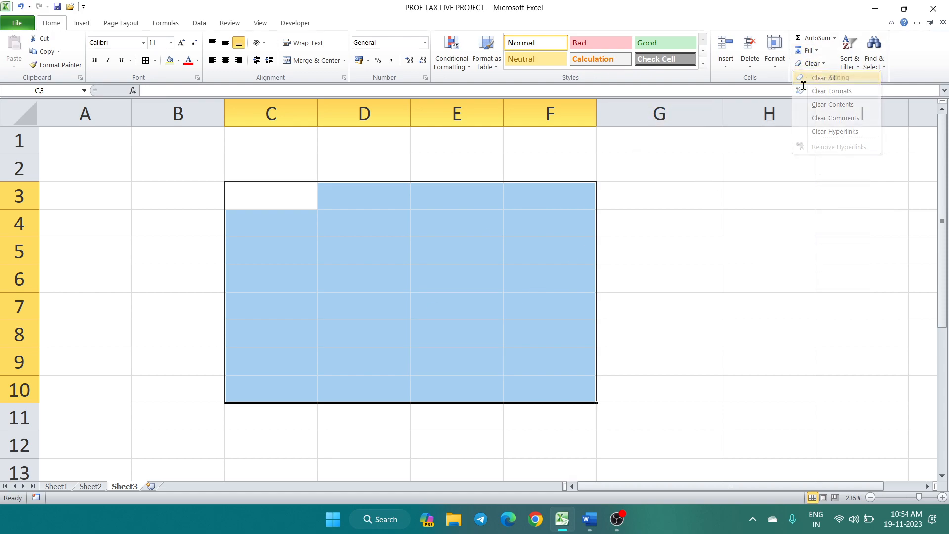
drag(737, 196, 736, 157)
click(779, 66)
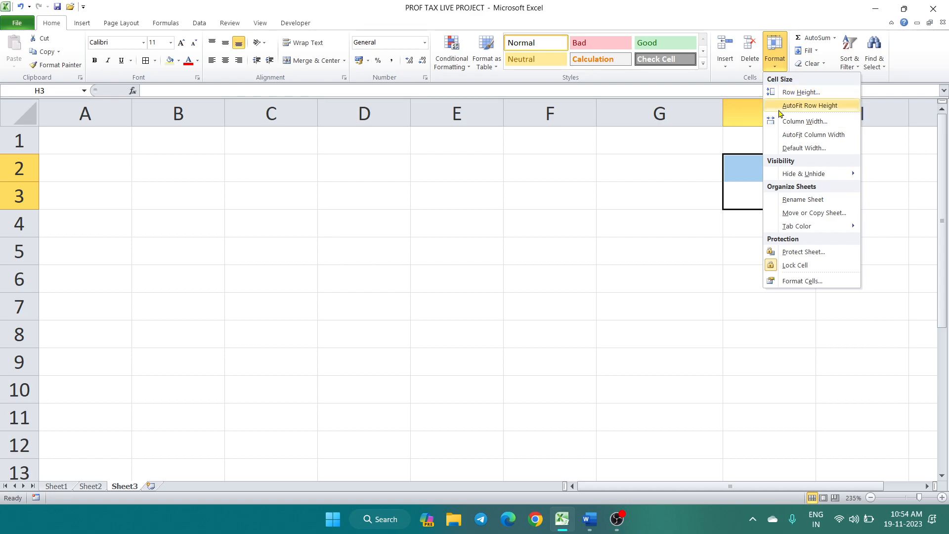
click(600, 201)
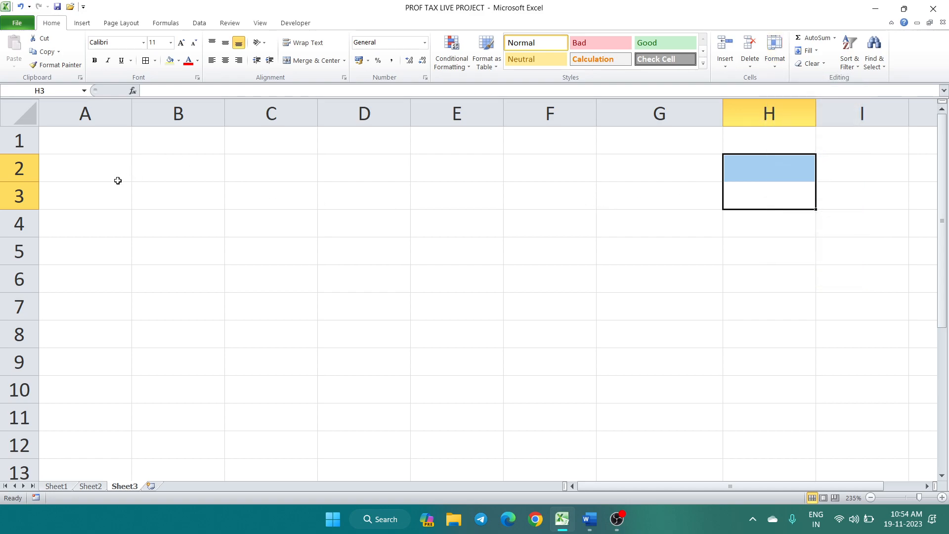
Switch to Sheet2 with the New Flipkart Pvt. Ltd salary table and open the Format options for cells.
click(90, 487)
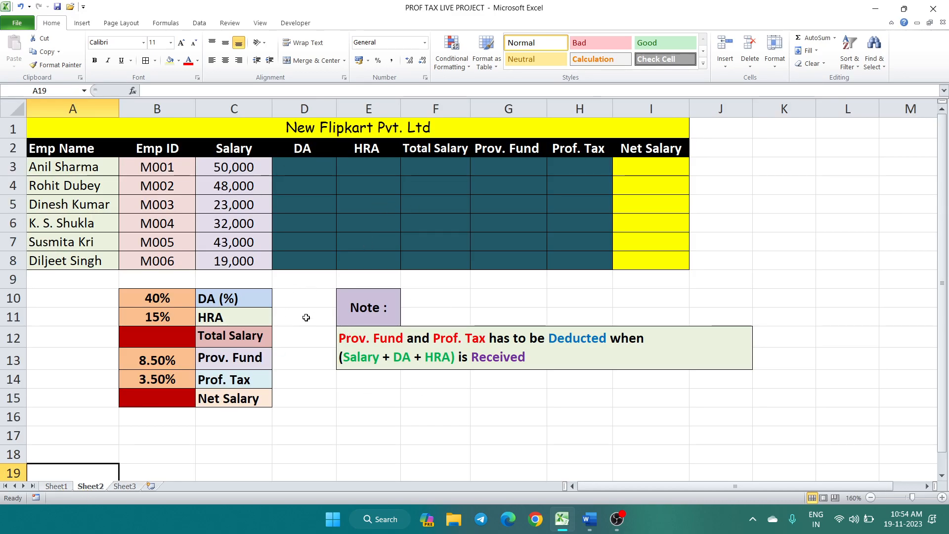
click(773, 62)
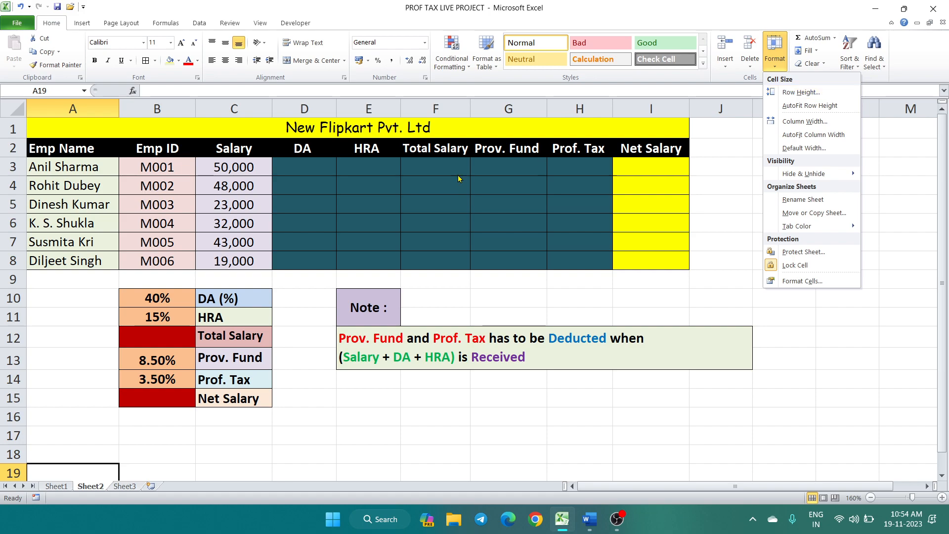
Set the row height of rows 1 to 8 of the salary table to 15.
click(2, 136)
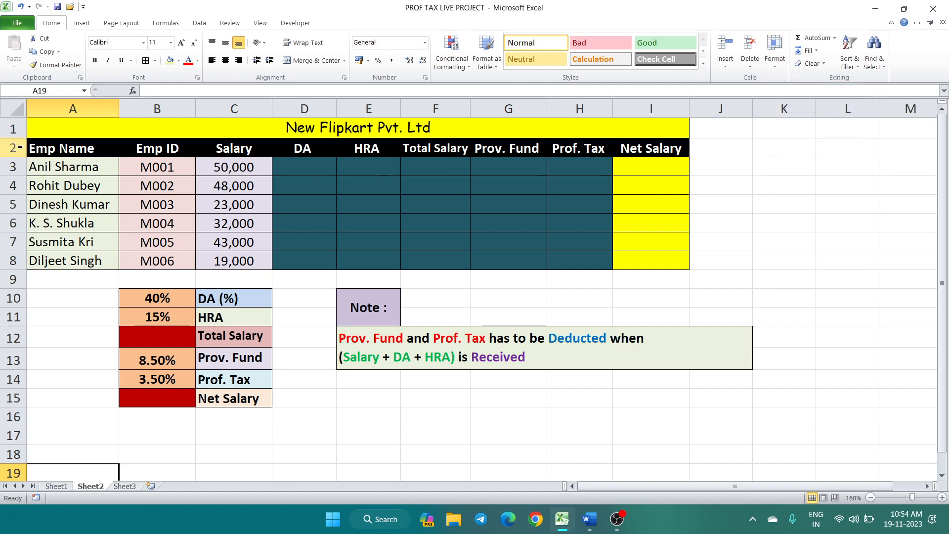
drag(14, 129, 13, 253)
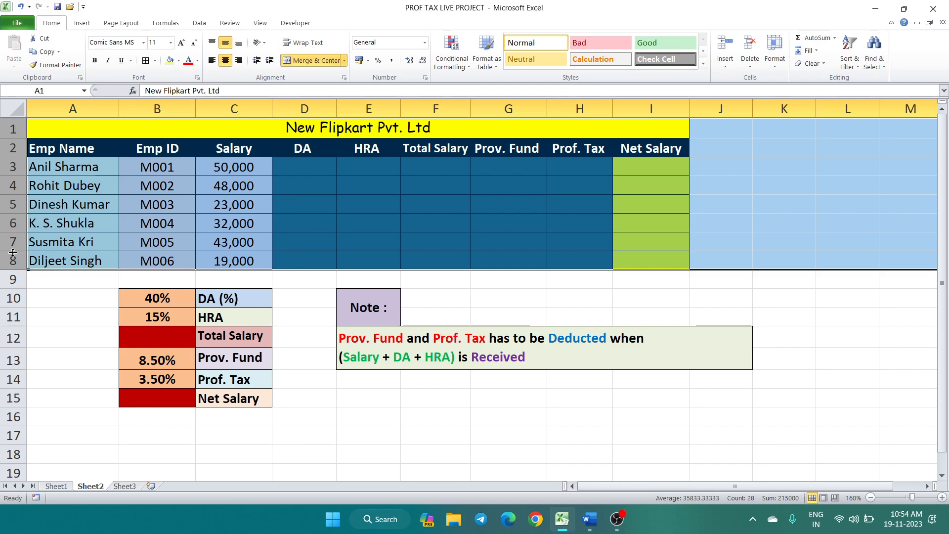
click(776, 69)
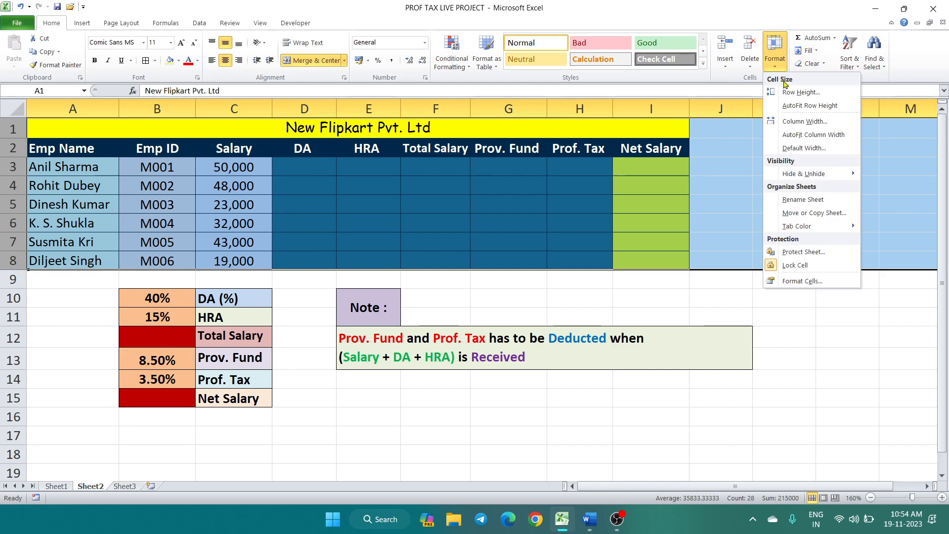
click(824, 94)
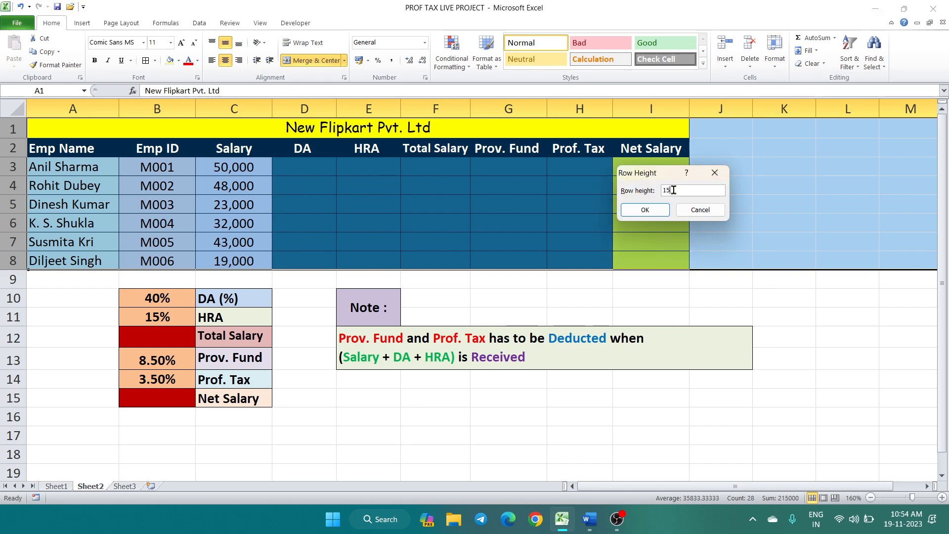
click(658, 212)
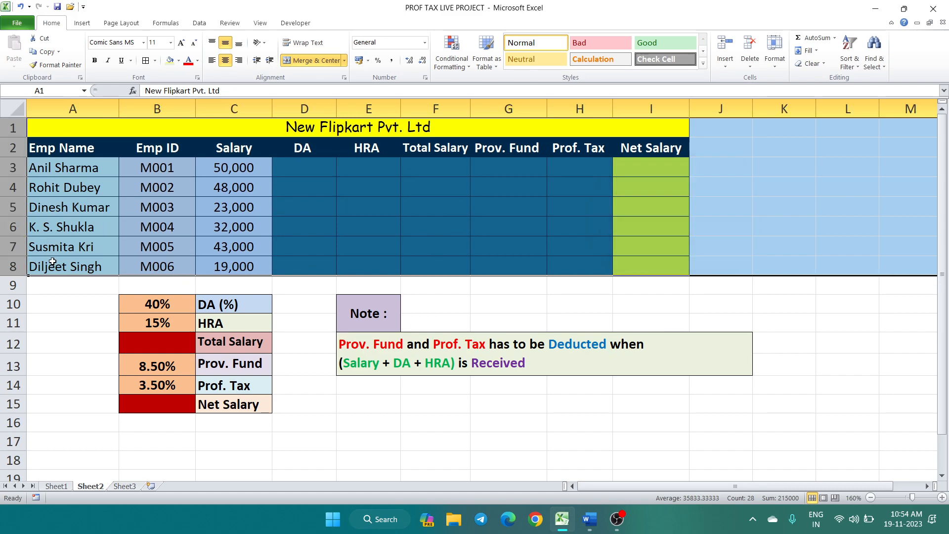
Set the row height of rows 1 to 8 to 20.
click(777, 59)
click(793, 94)
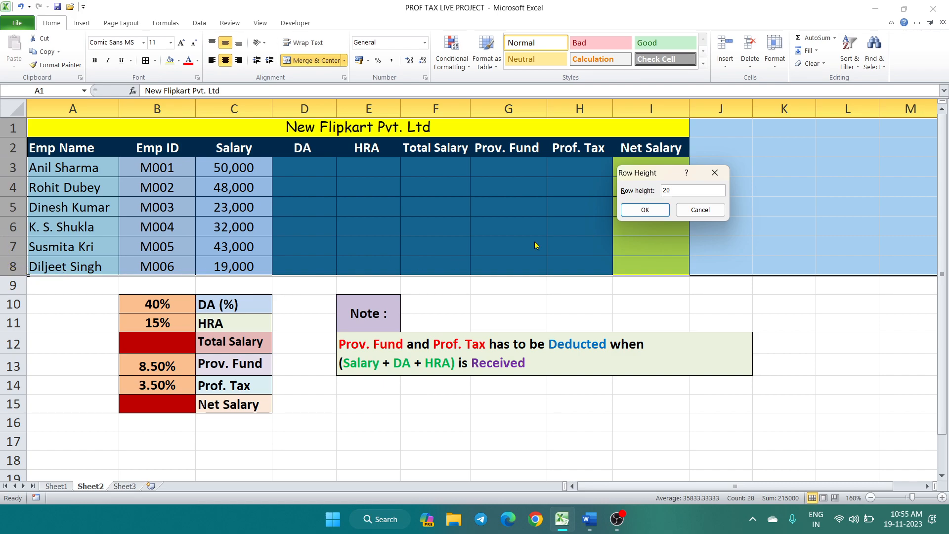
click(646, 209)
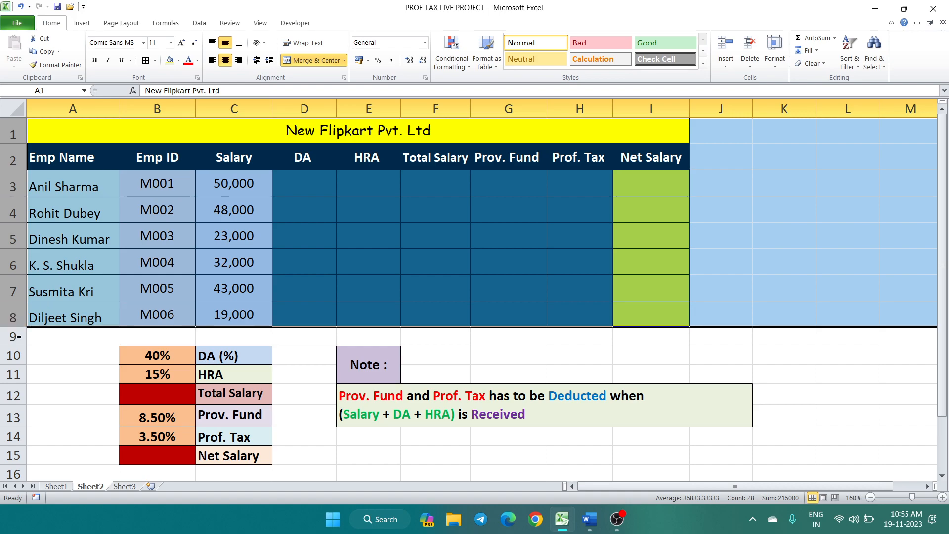
click(35, 355)
click(57, 309)
click(84, 288)
click(86, 261)
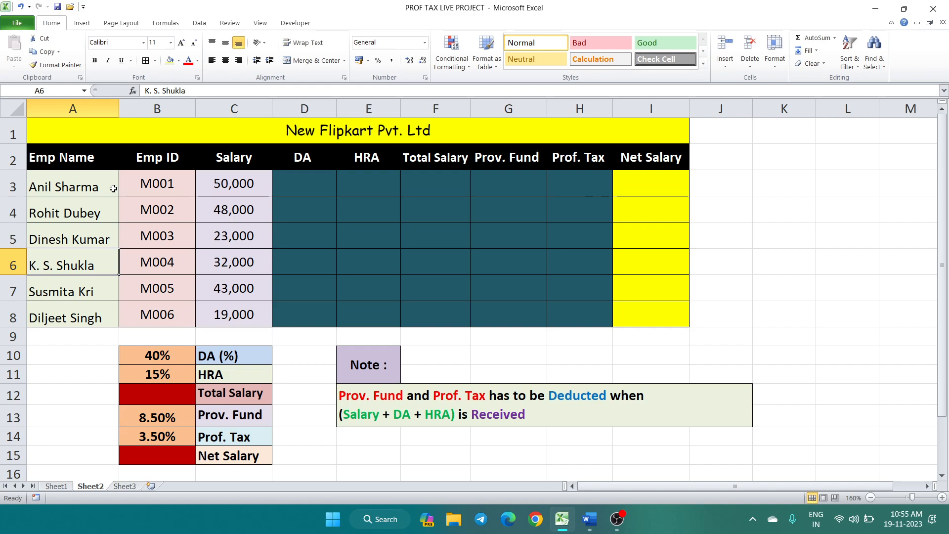
AutoFit the row height of rows 1 to 8 to their contents.
click(780, 74)
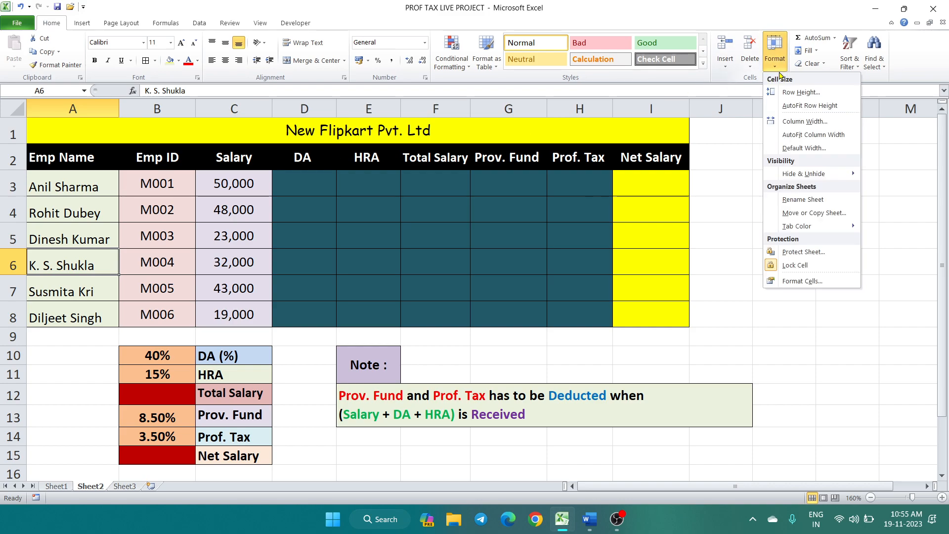
click(742, 178)
drag(3, 139, 4, 318)
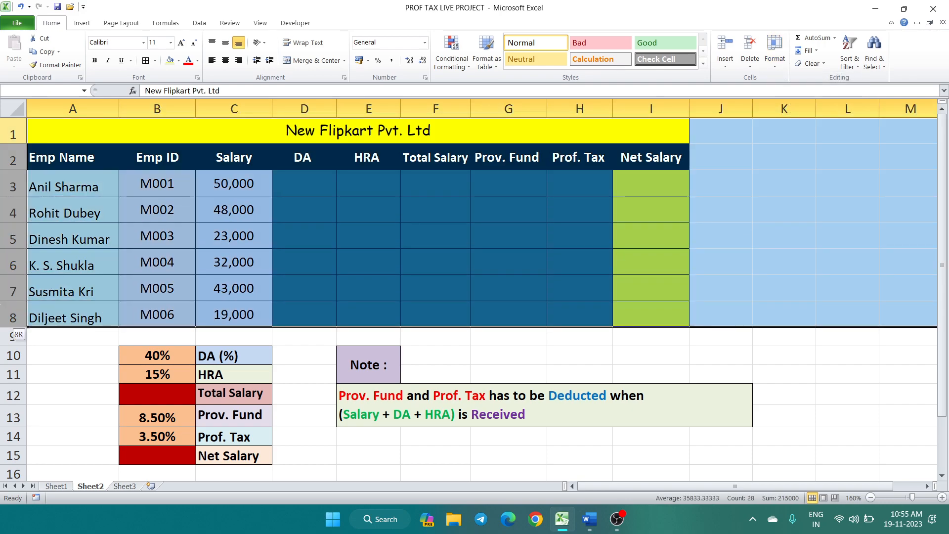
click(776, 54)
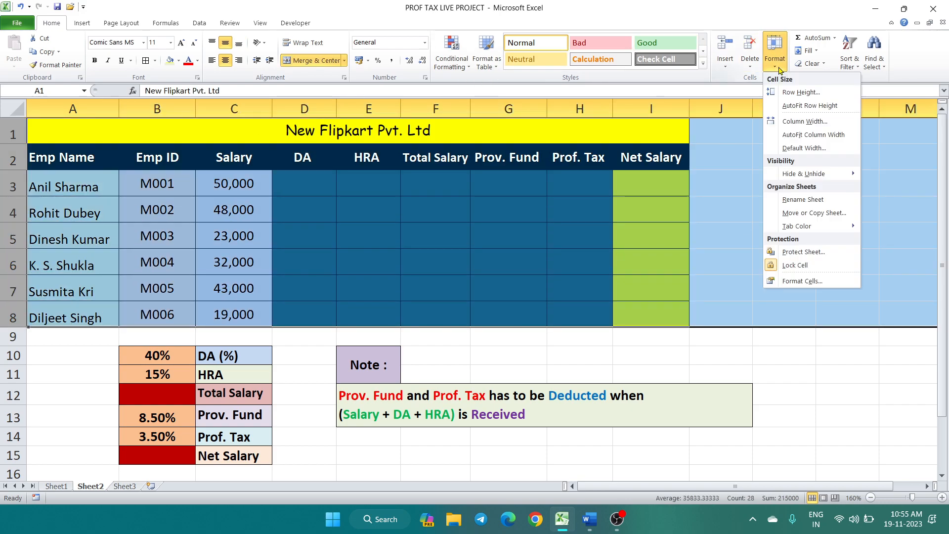
click(789, 106)
click(582, 245)
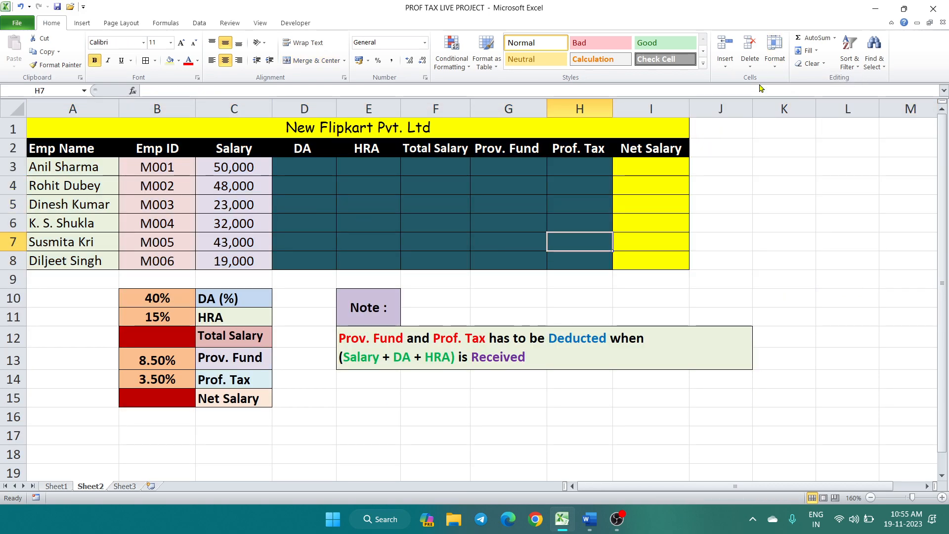
click(774, 71)
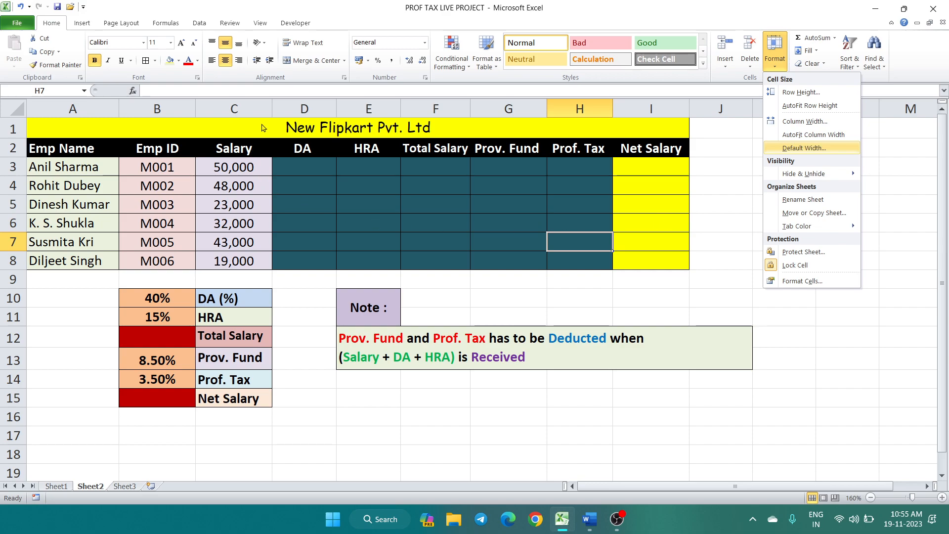
click(718, 207)
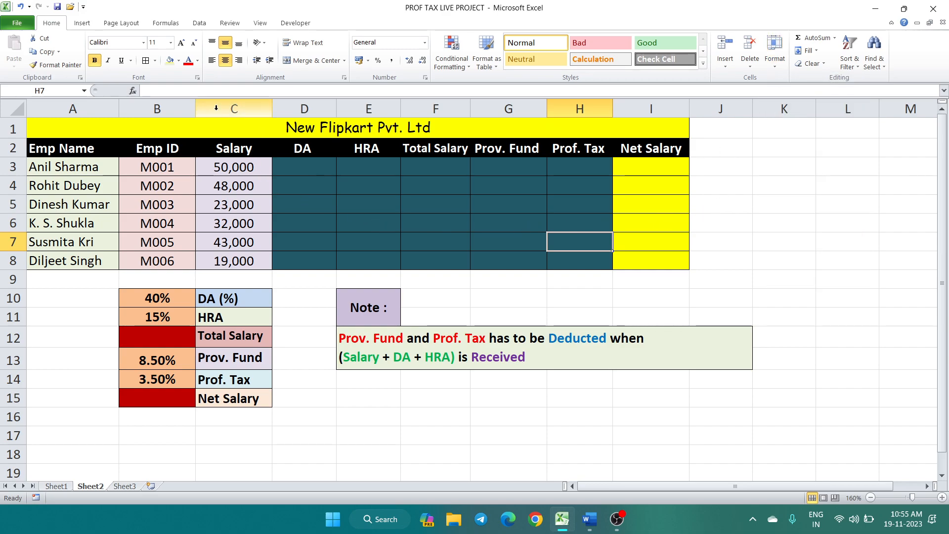
click(243, 108)
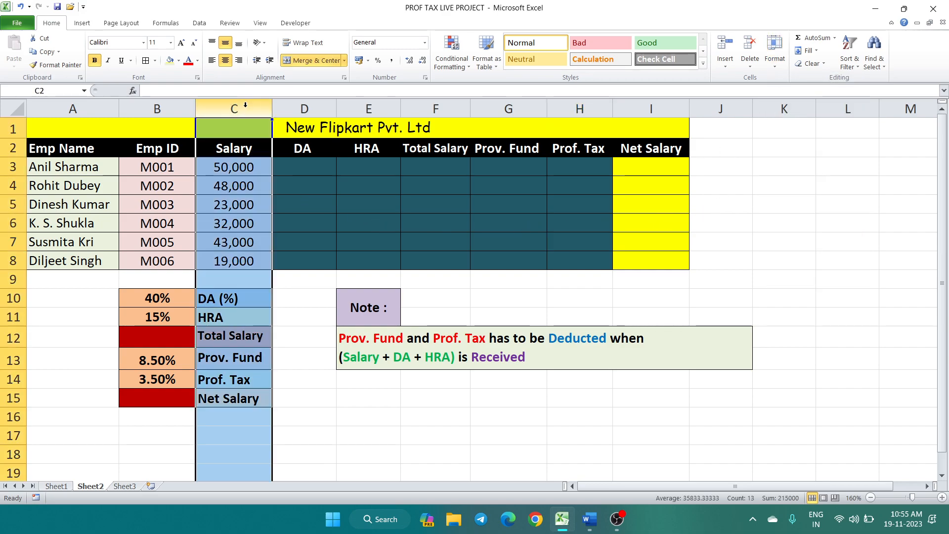
click(661, 122)
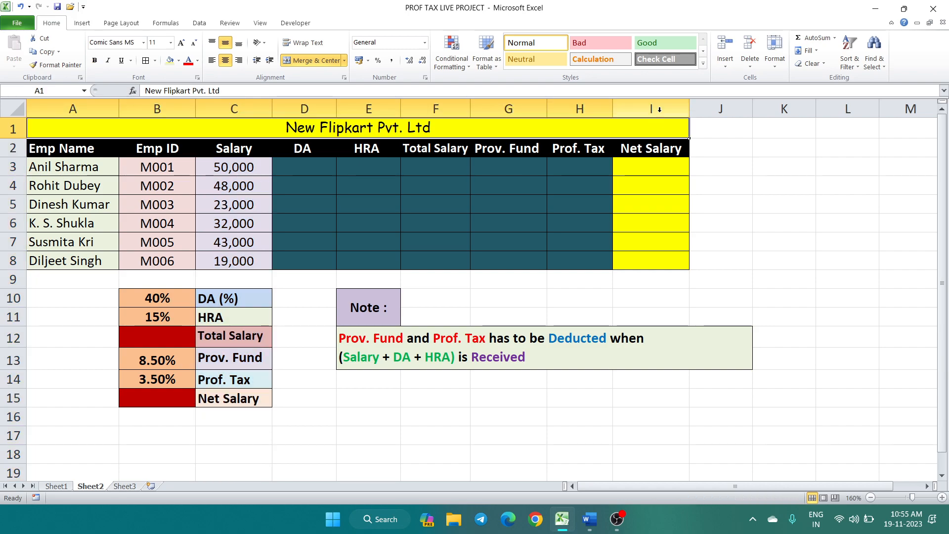
Set the width of the Net Salary column (column I) to 15.
click(660, 110)
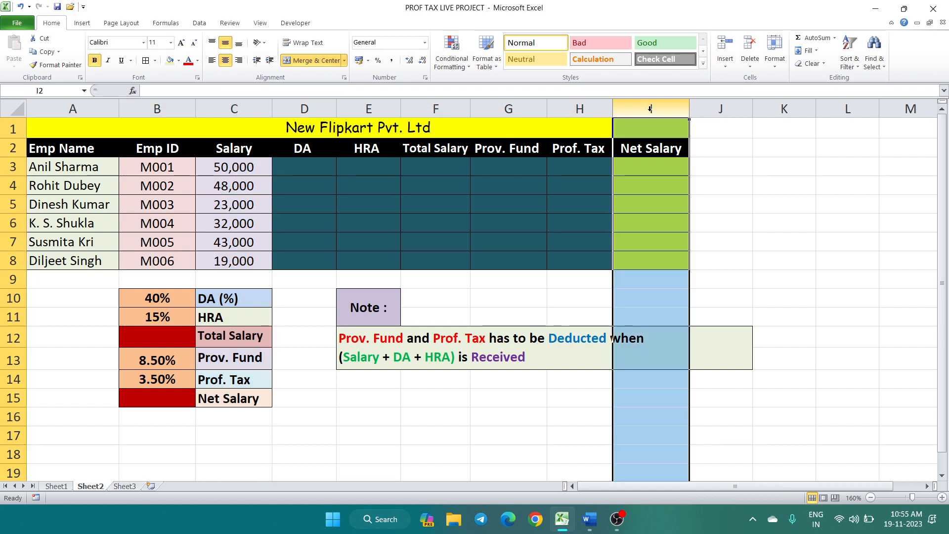
click(776, 64)
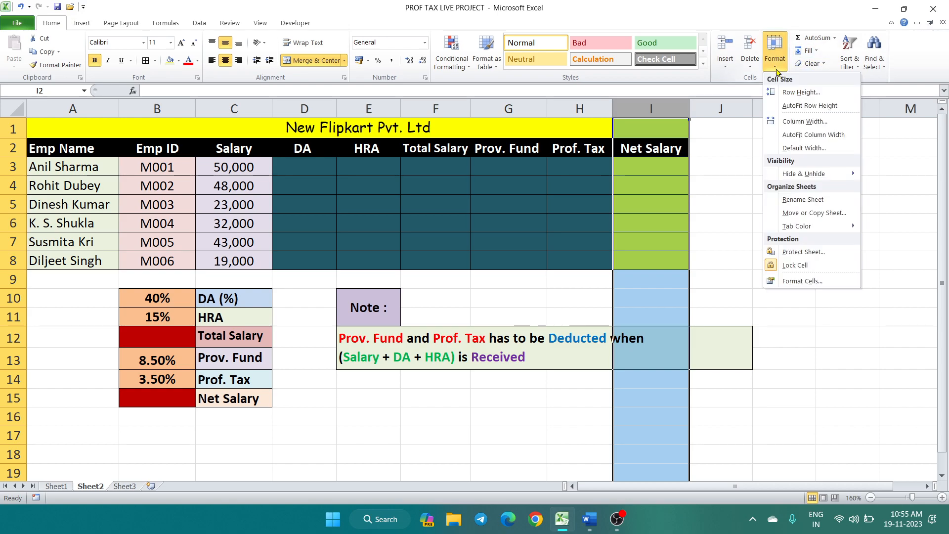
click(792, 122)
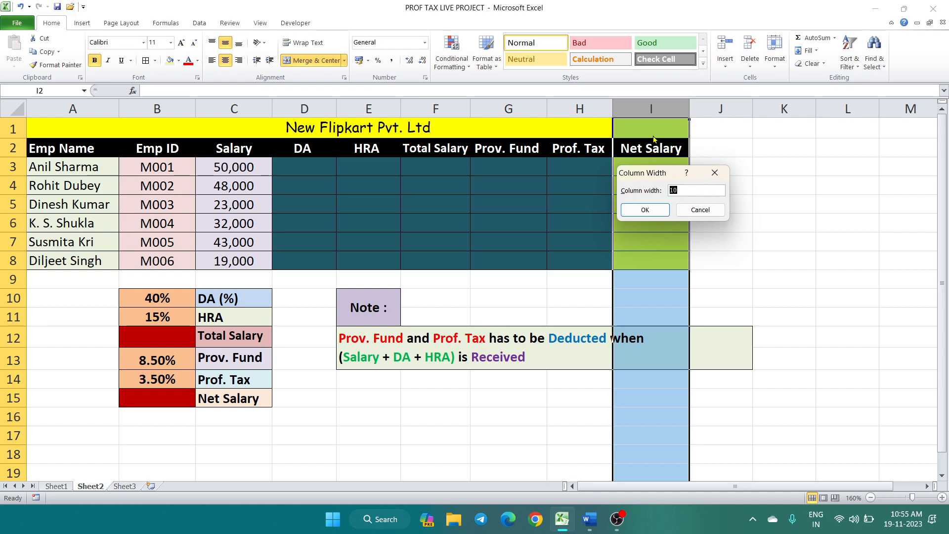
text(15)
click(647, 211)
click(794, 203)
drag(673, 128, 693, 201)
click(803, 203)
drag(680, 264, 683, 132)
click(802, 163)
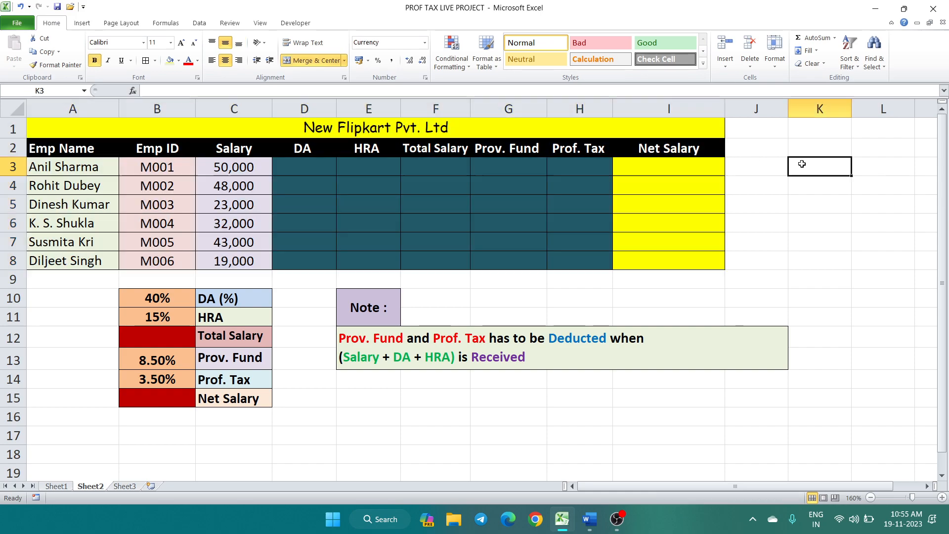
AutoFit the width of the Net Salary column to its contents.
drag(697, 169, 699, 255)
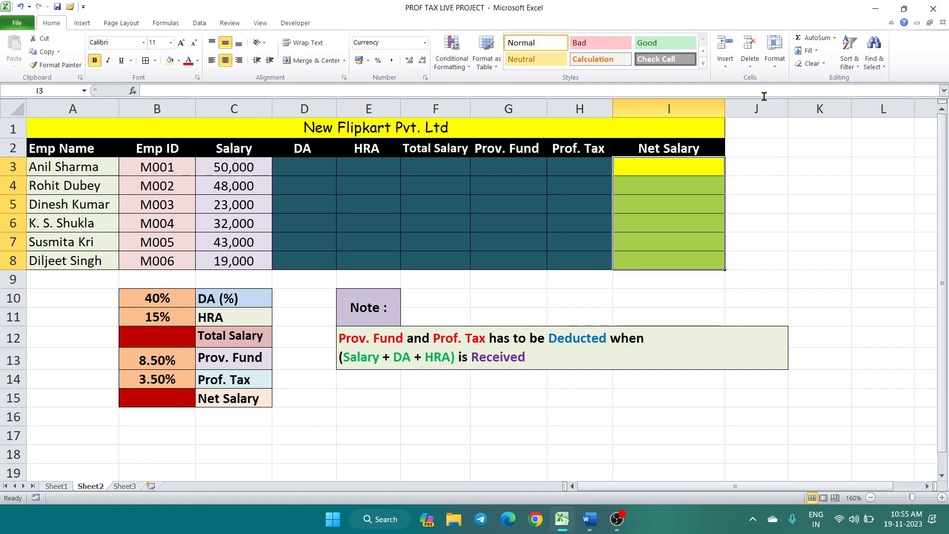
click(775, 52)
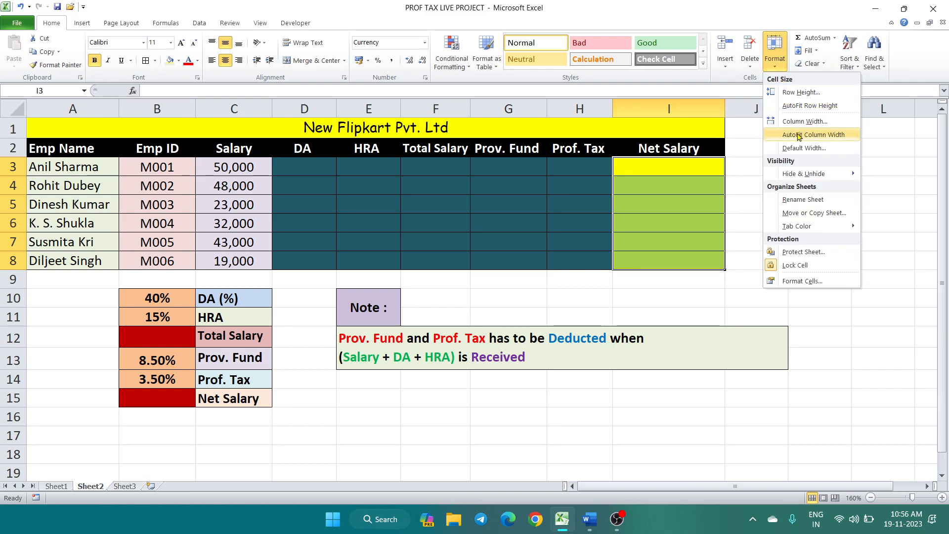
click(685, 117)
click(688, 99)
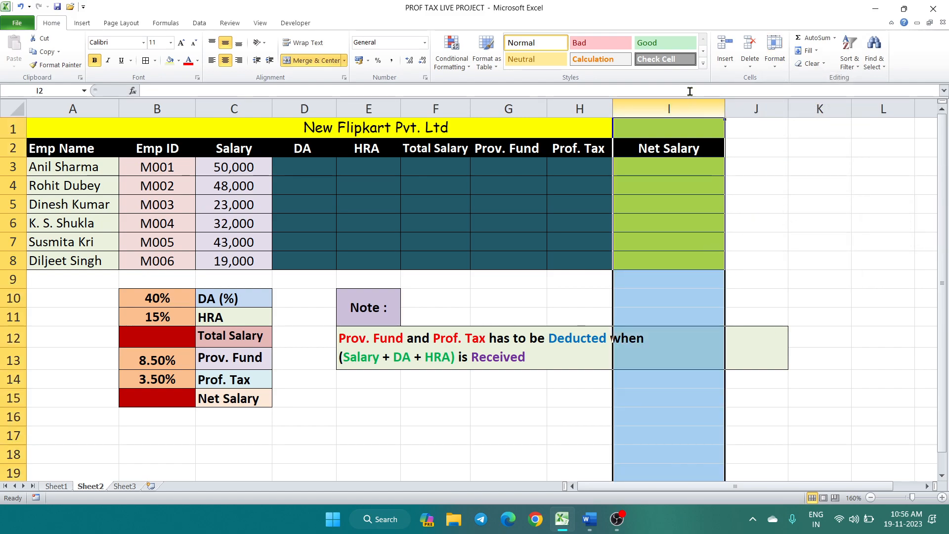
click(775, 52)
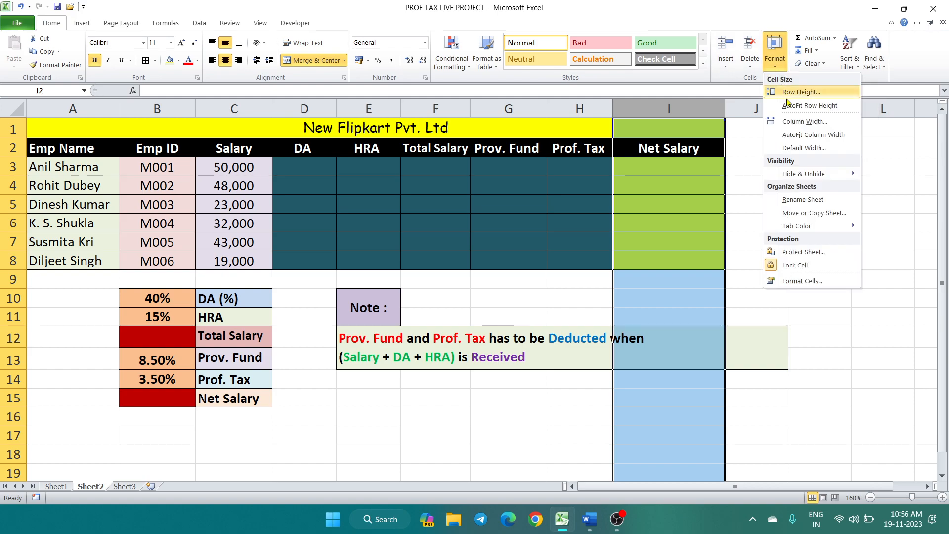
click(798, 136)
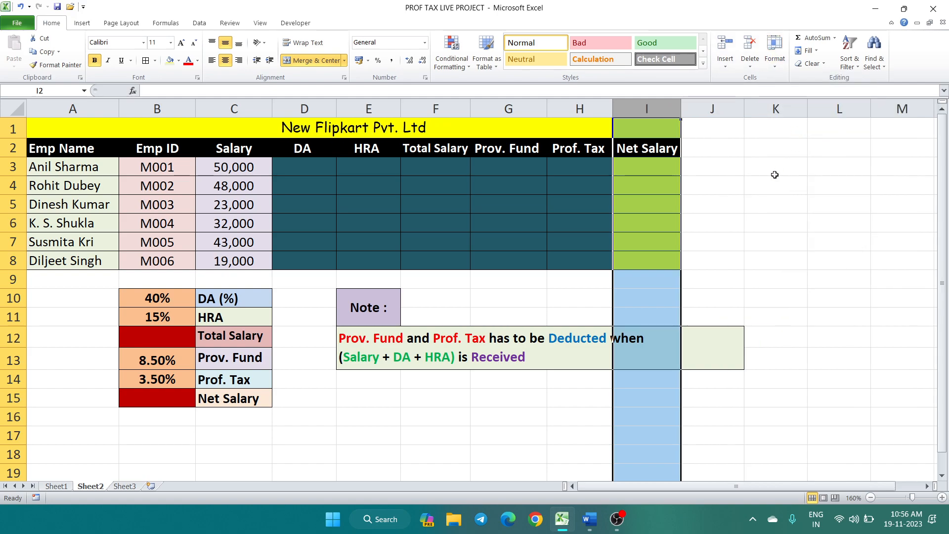
click(749, 192)
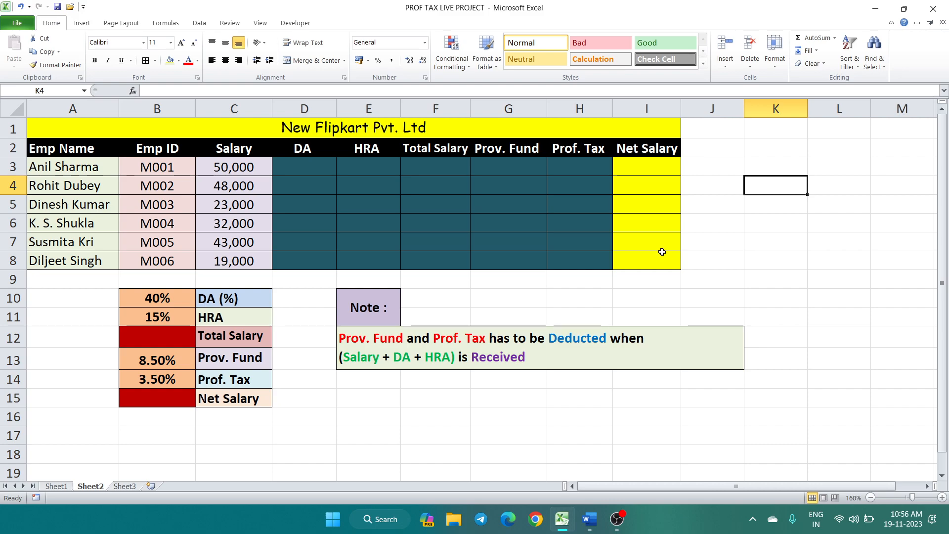
Review the sheet's standard column width setting and accept it.
click(775, 67)
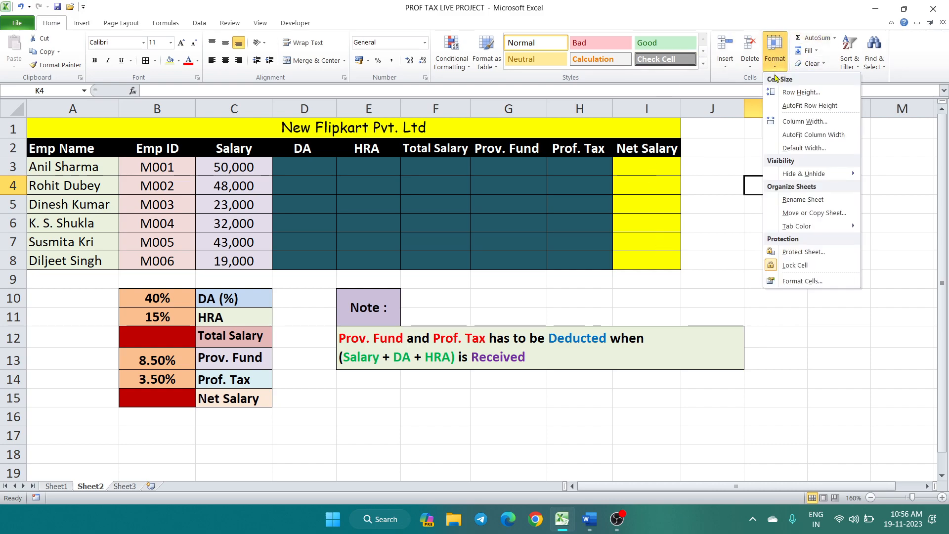
click(792, 149)
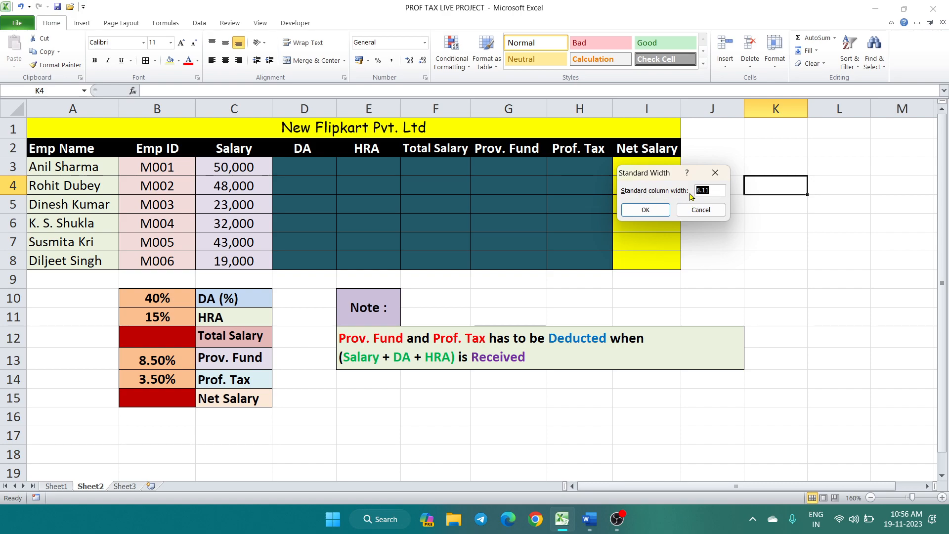
click(723, 194)
click(646, 209)
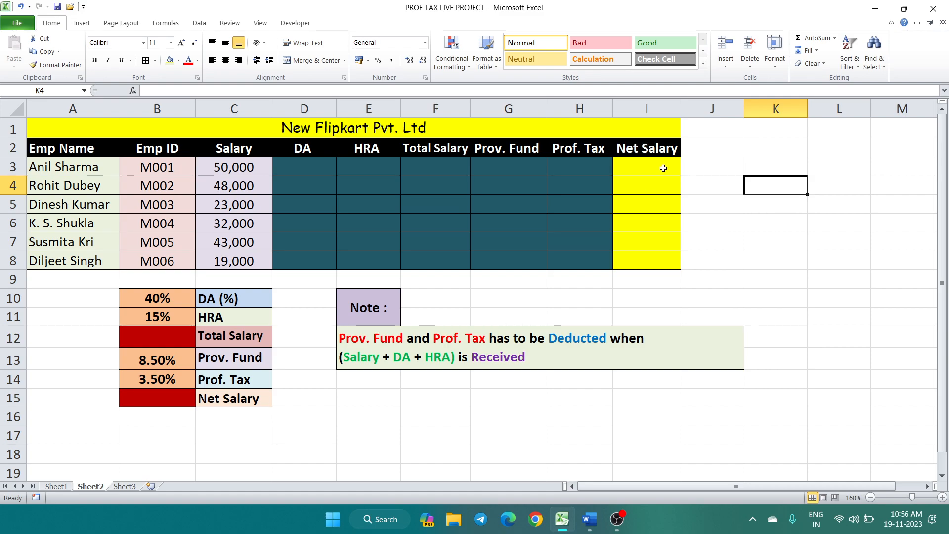
click(775, 55)
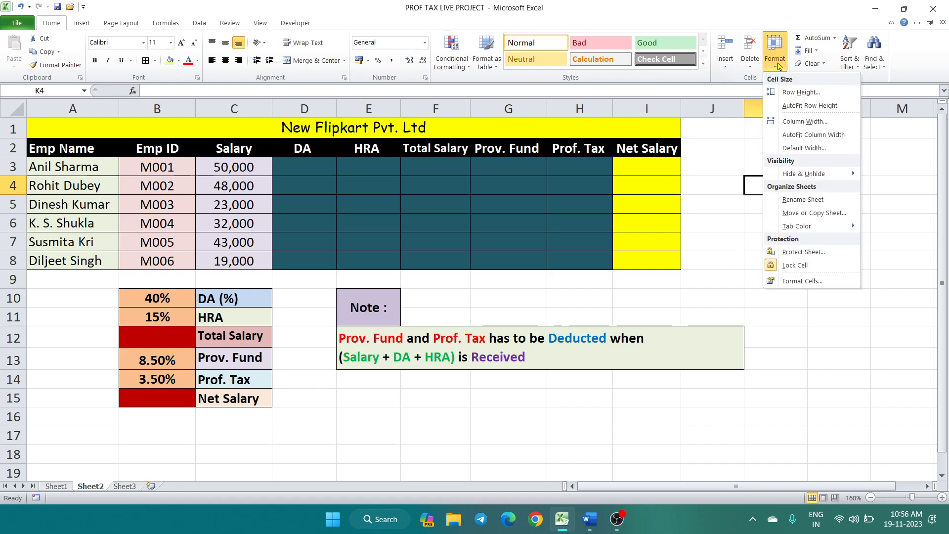
mouse_move(793, 177)
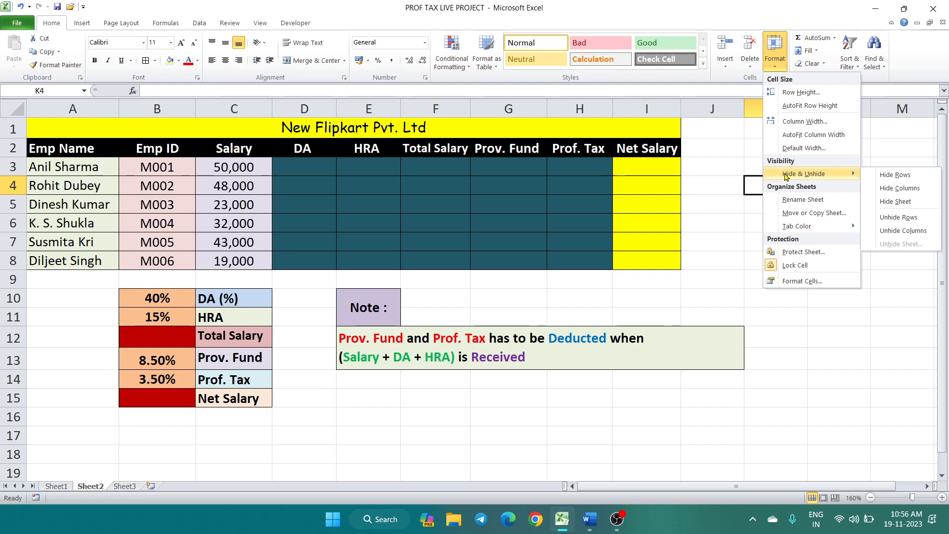
click(701, 180)
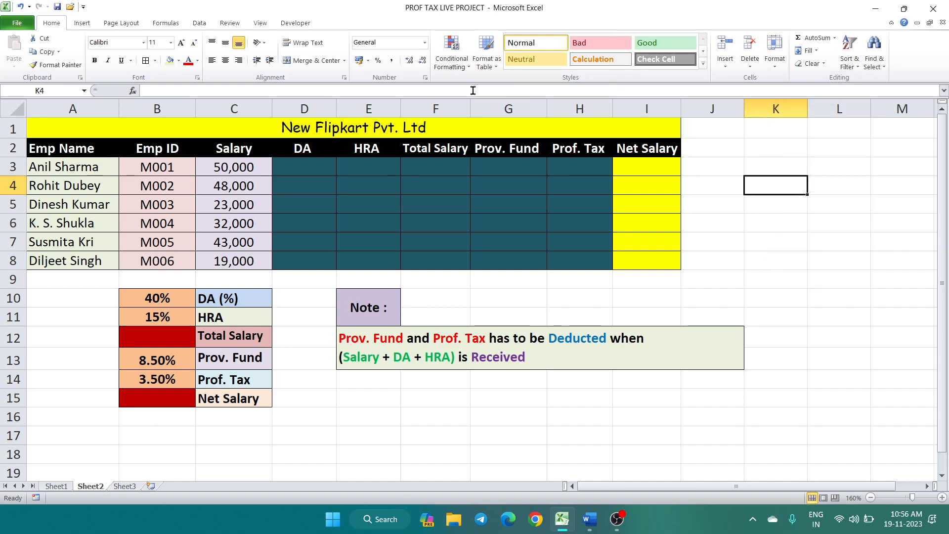
Hide the Prov. Fund column (column G) of the salary table.
click(514, 107)
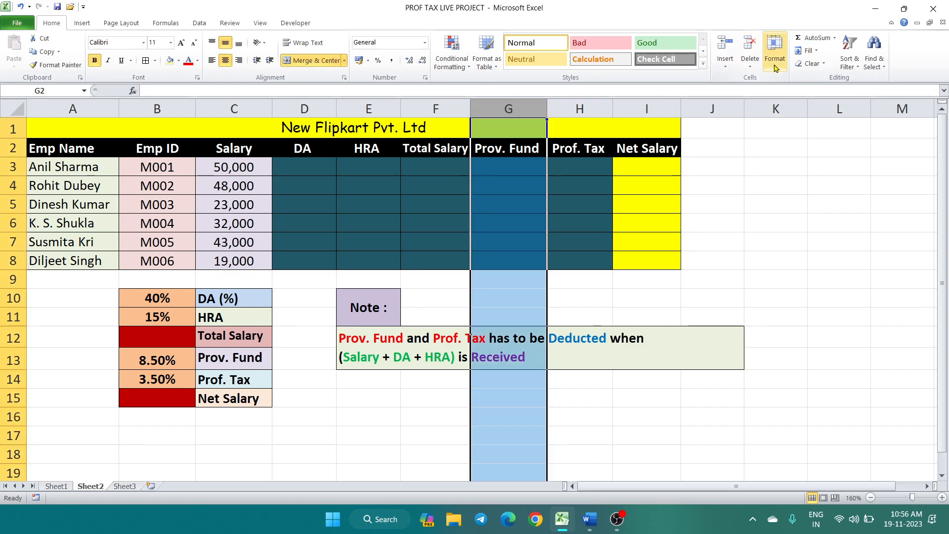
click(775, 50)
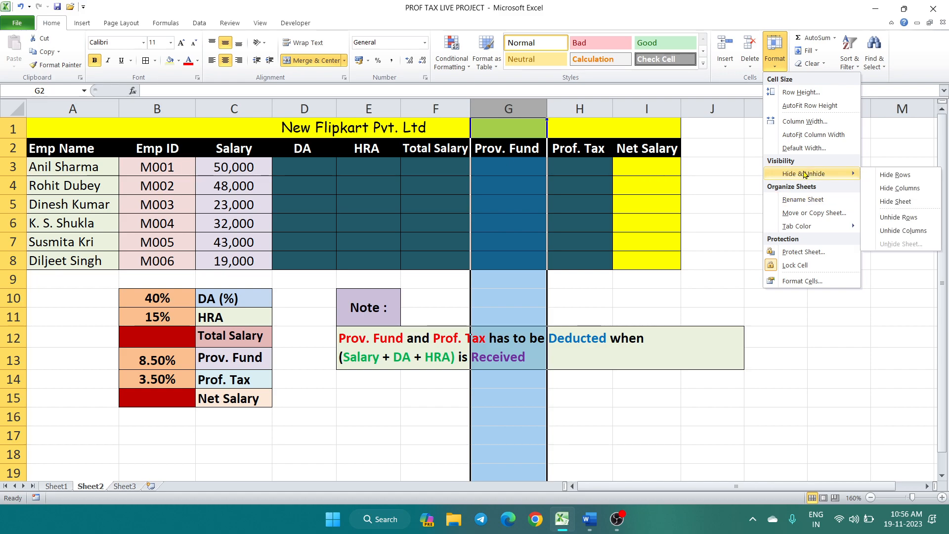
click(883, 191)
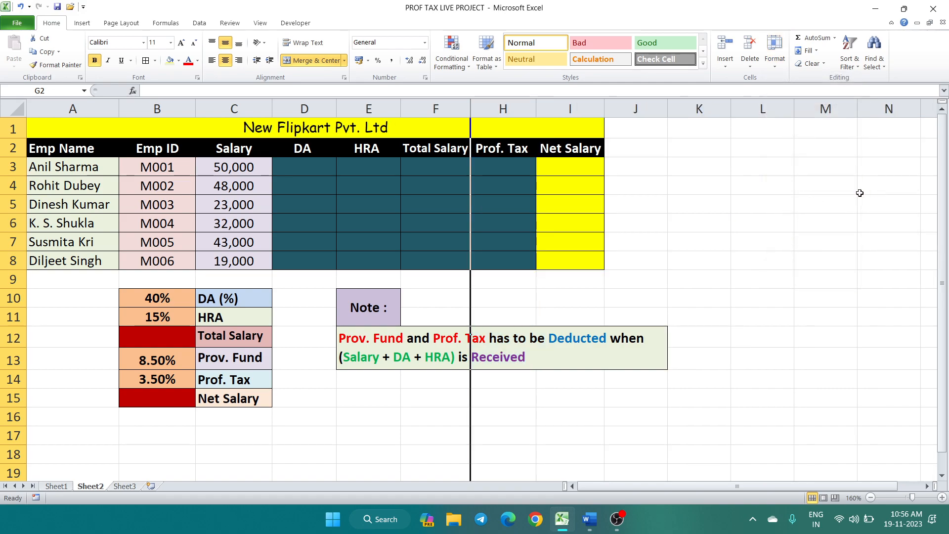
Unhide the Prov. Fund column (column G) by way of its neighbouring columns F and H.
click(465, 198)
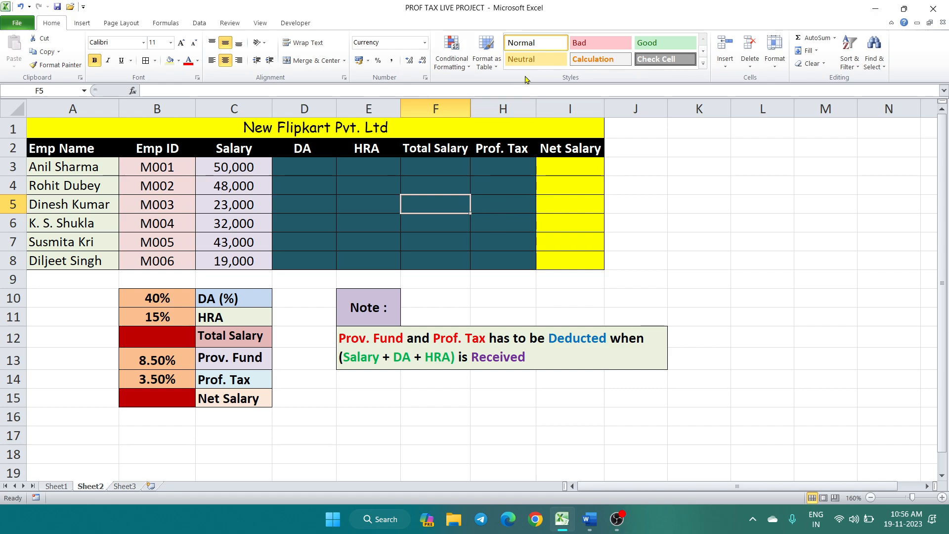
click(521, 112)
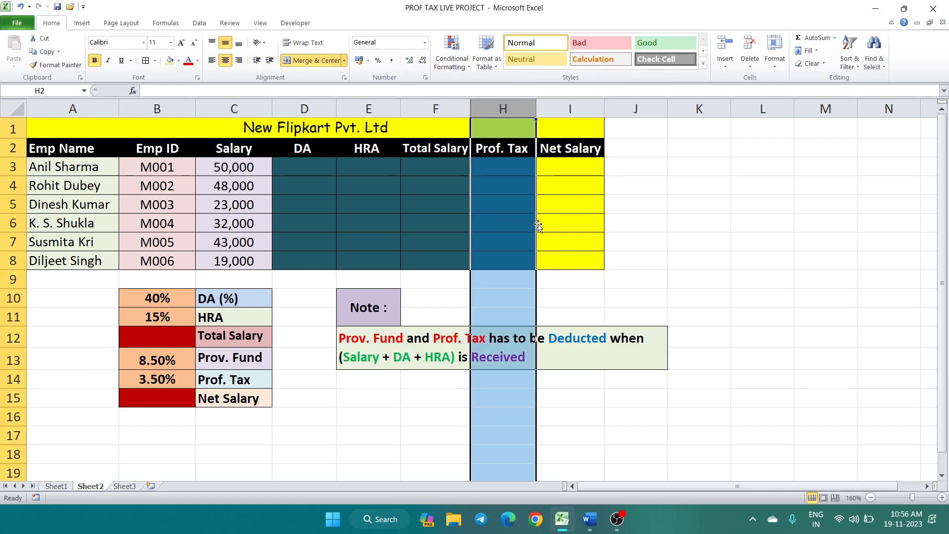
click(637, 223)
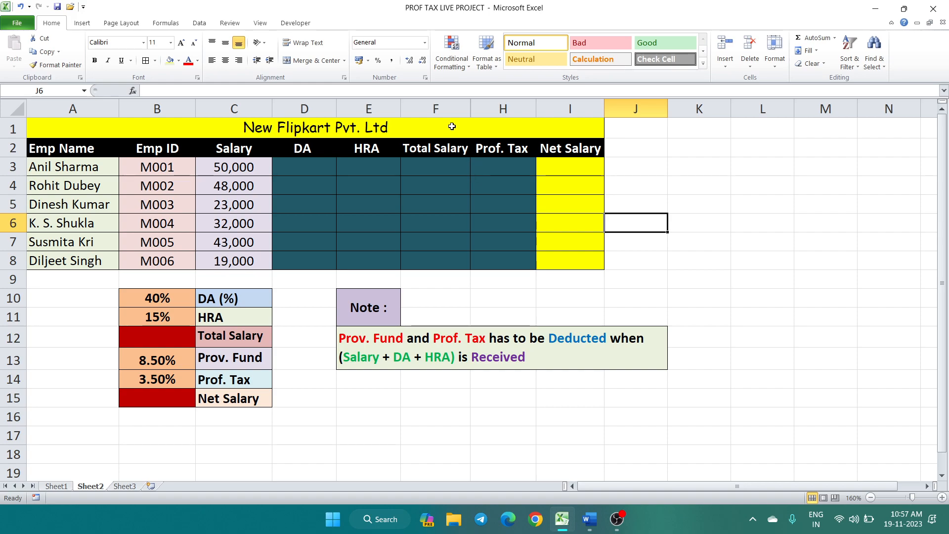
click(447, 112)
drag(447, 112, 527, 146)
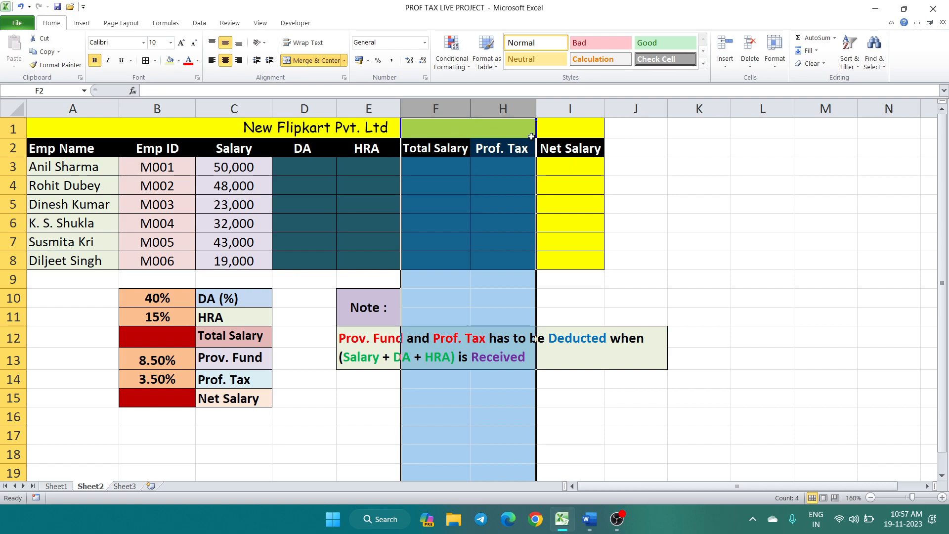
click(775, 49)
mouse_move(825, 179)
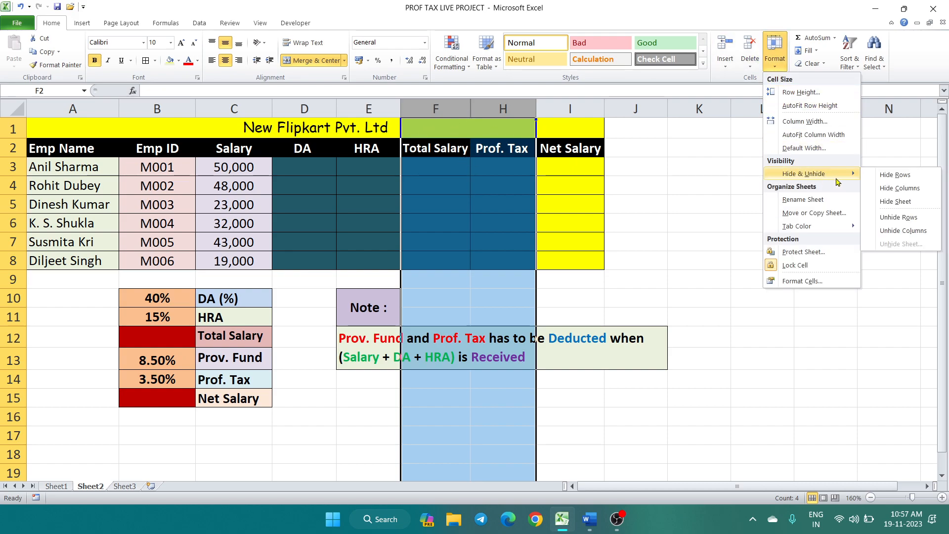
click(904, 231)
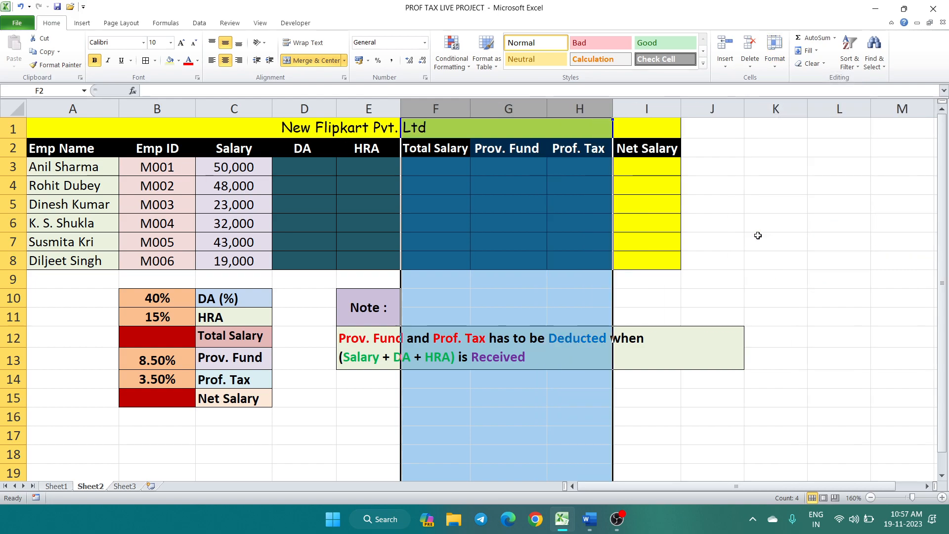
click(473, 205)
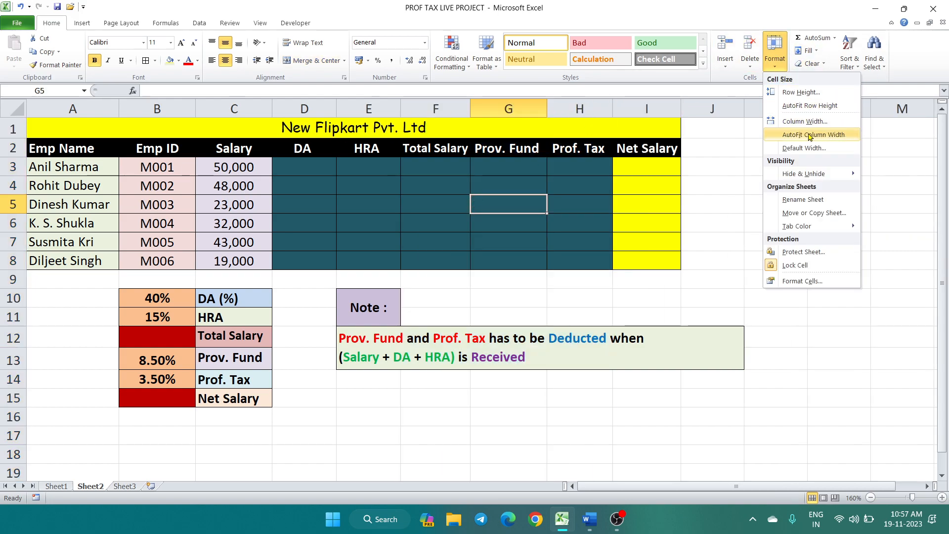
mouse_move(820, 173)
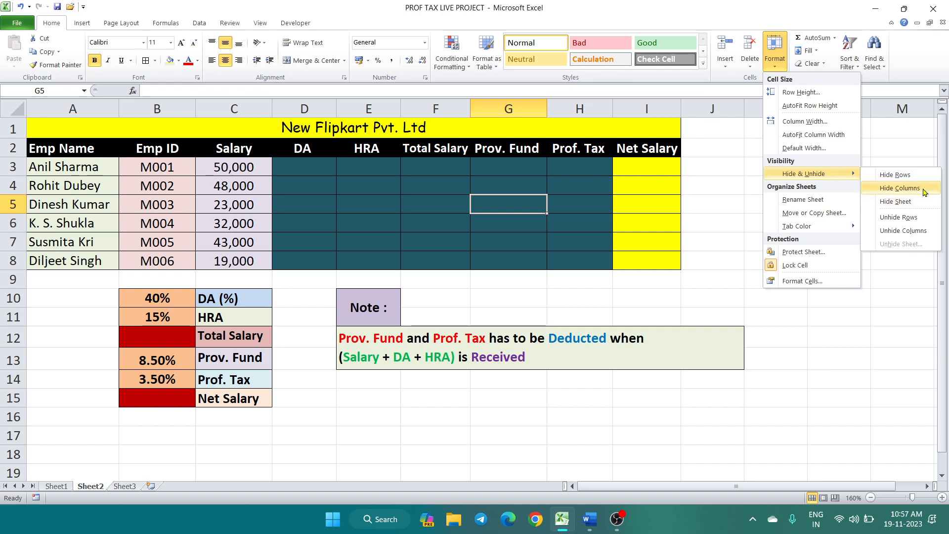
key(Escape)
key(Escape)
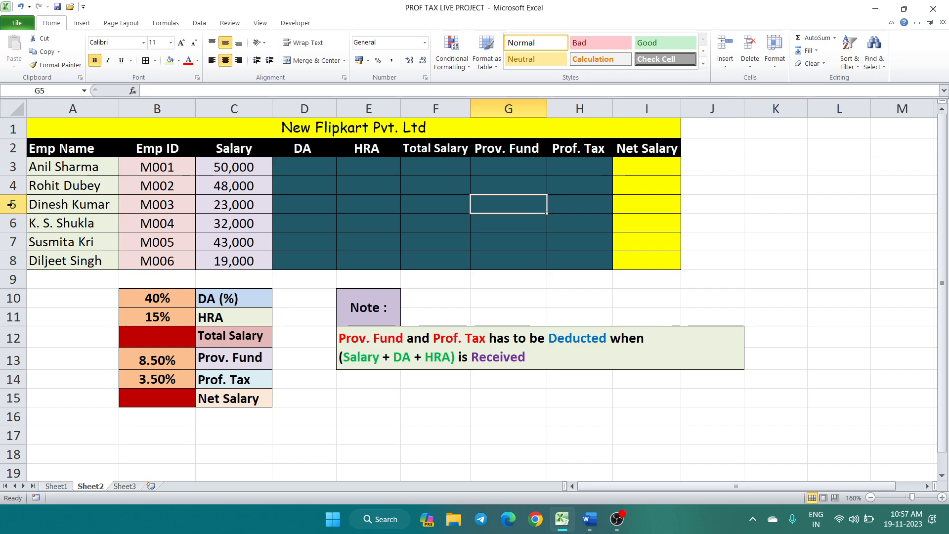
Hide row 5, the row of employee M003, in the salary table.
click(11, 204)
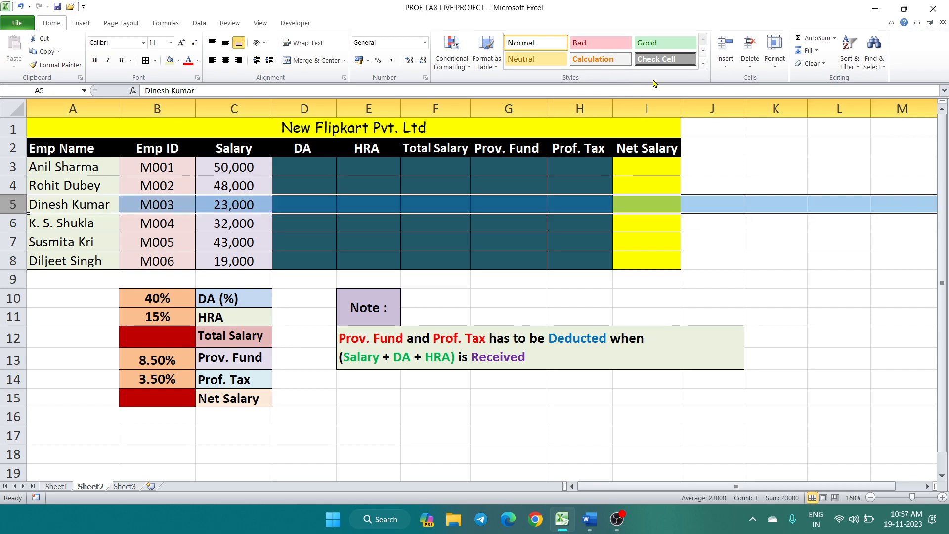
click(774, 70)
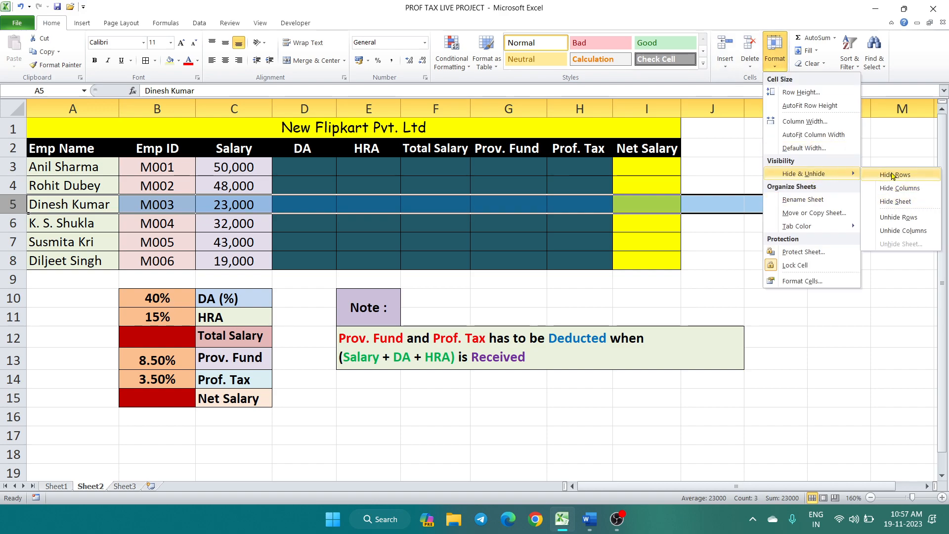
click(893, 177)
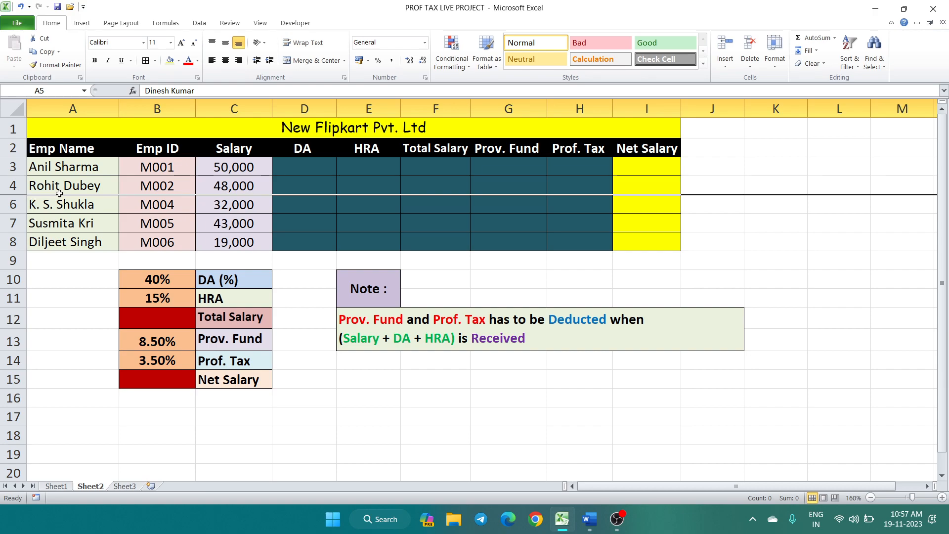
click(57, 226)
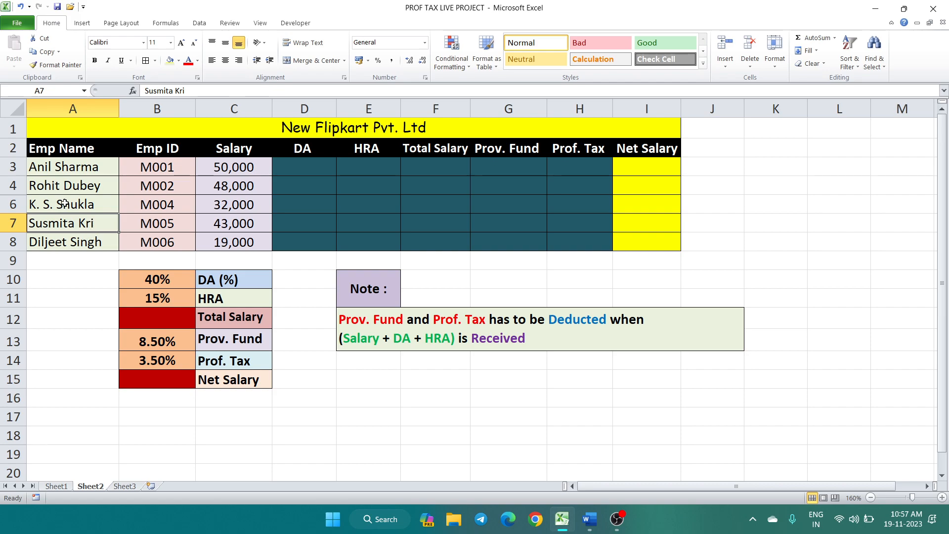
Unhide row 5 of the salary table by way of its neighbouring rows 4 and 6.
drag(6, 185, 45, 204)
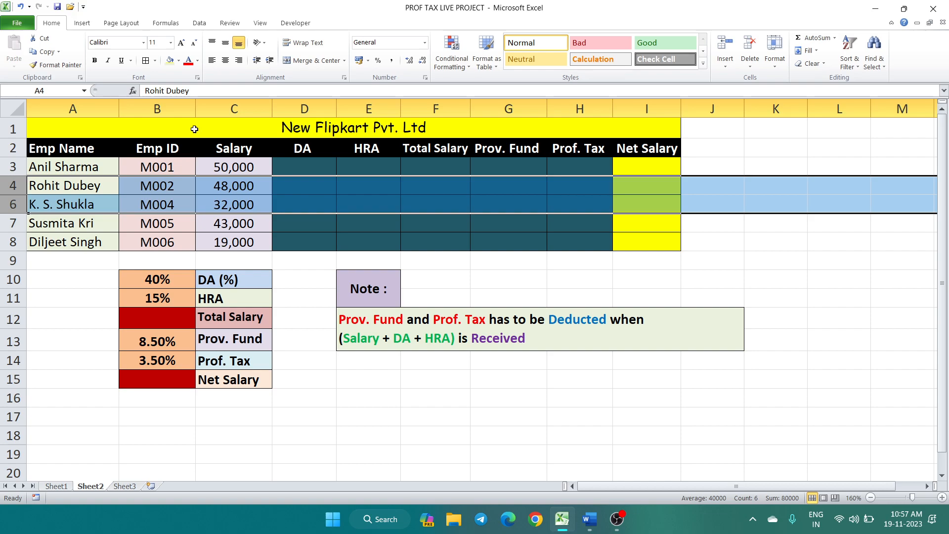
click(776, 64)
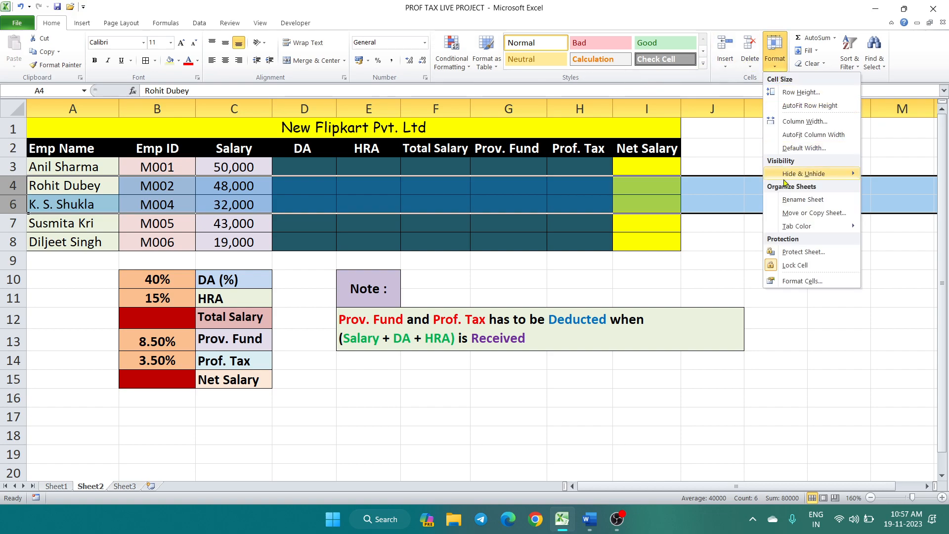
mouse_move(787, 177)
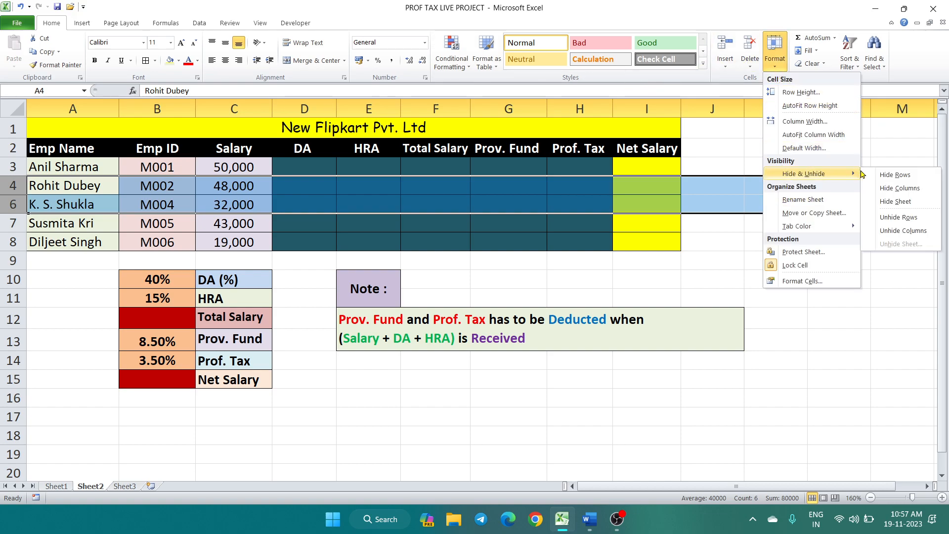
click(894, 218)
click(115, 205)
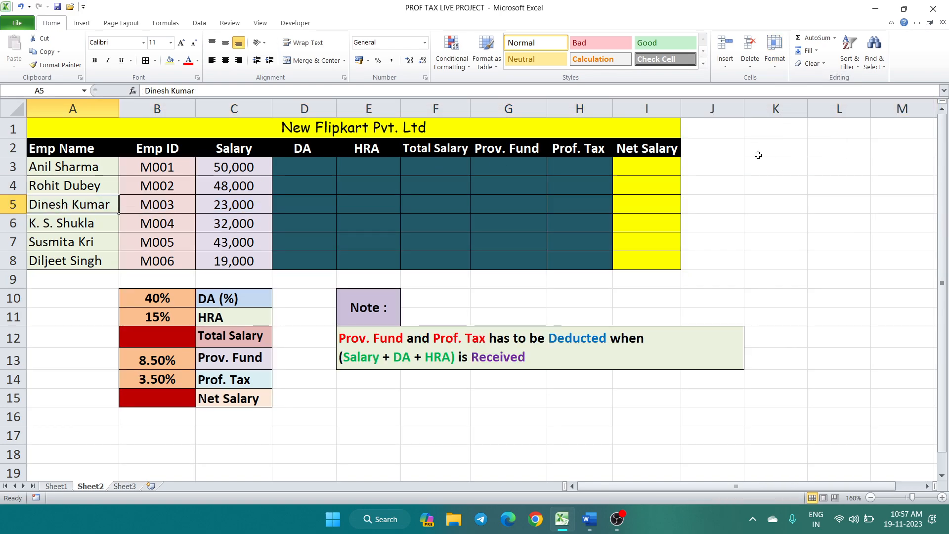
click(775, 52)
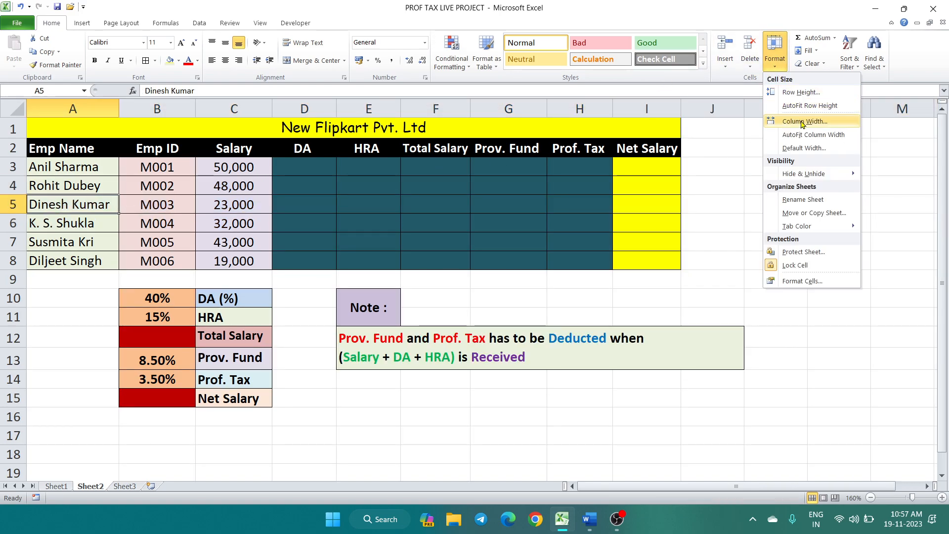
mouse_move(841, 174)
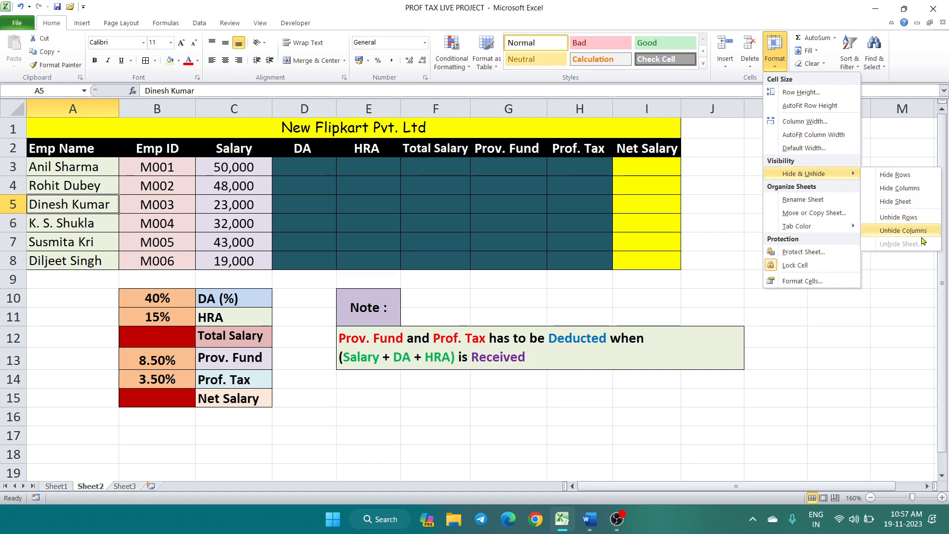
click(895, 279)
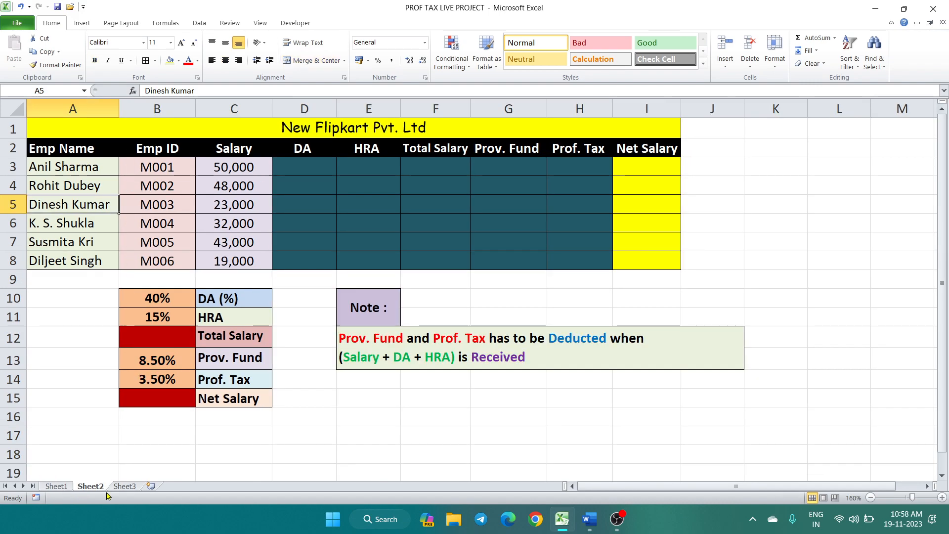
click(124, 488)
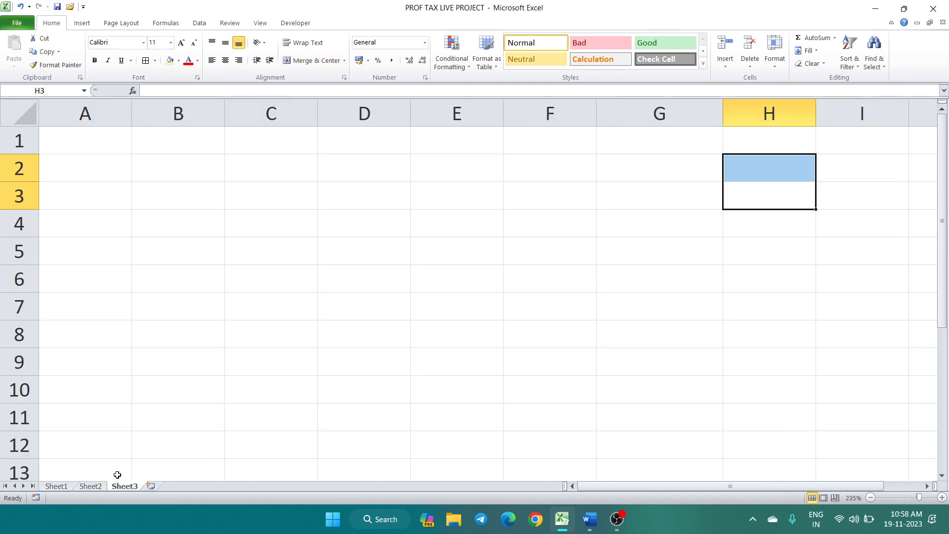
click(228, 341)
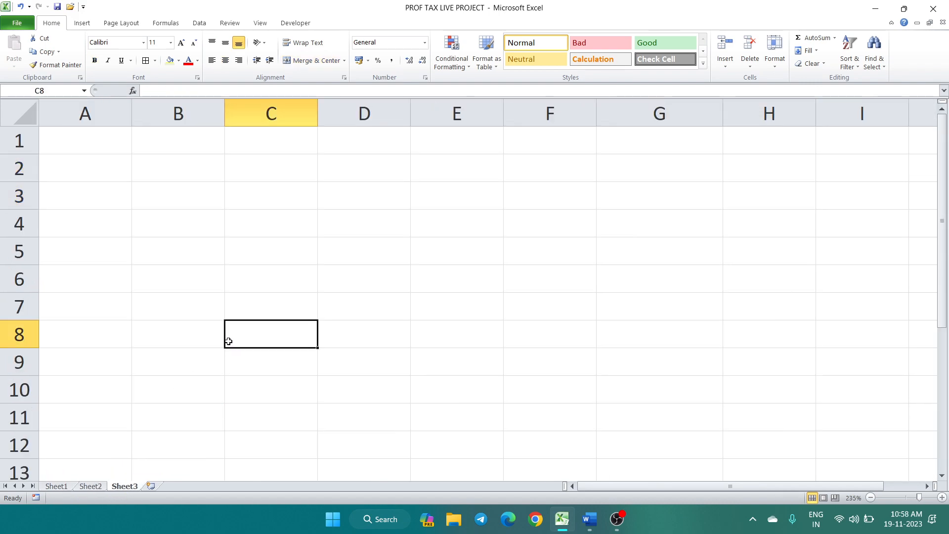
Hide Sheet1, the worksheet with the calculated salaries and formulas.
click(55, 487)
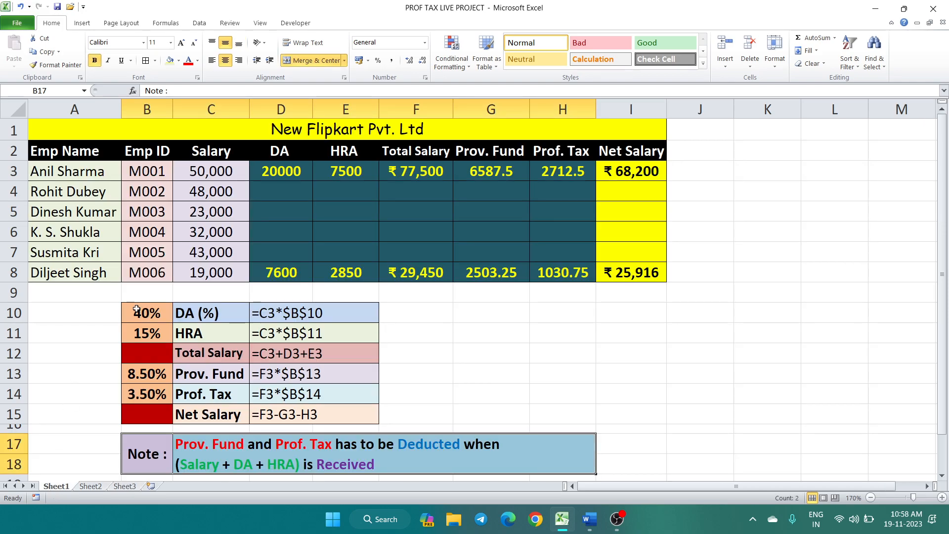
right_click(55, 488)
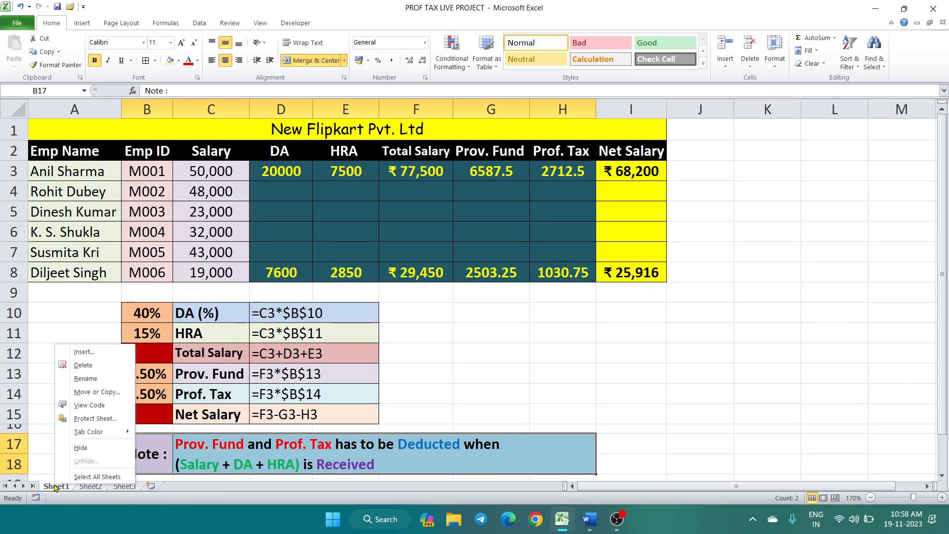
click(52, 489)
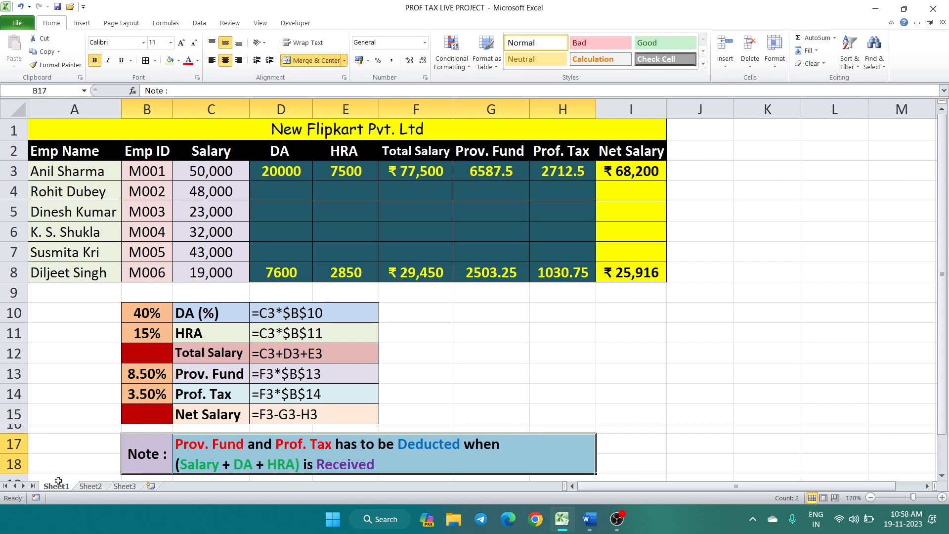
click(775, 54)
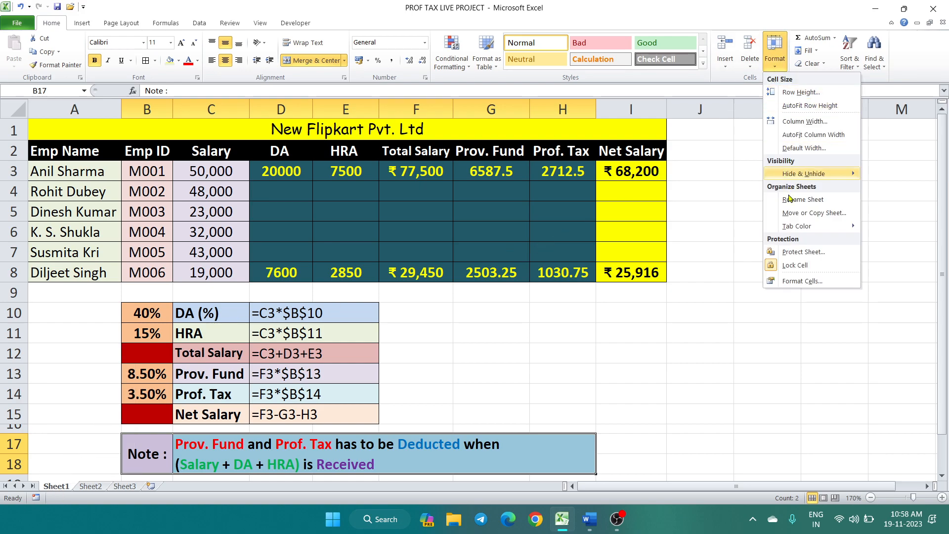
mouse_move(796, 175)
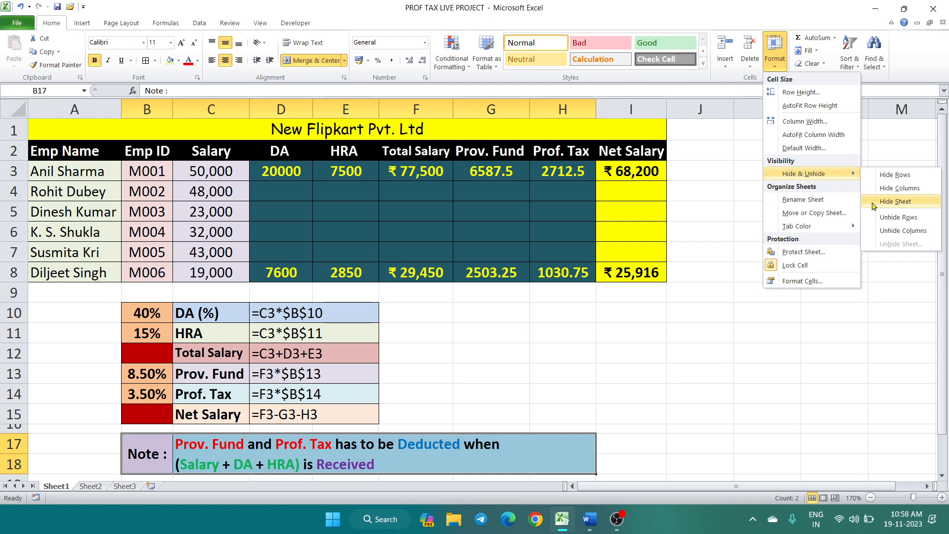
click(868, 206)
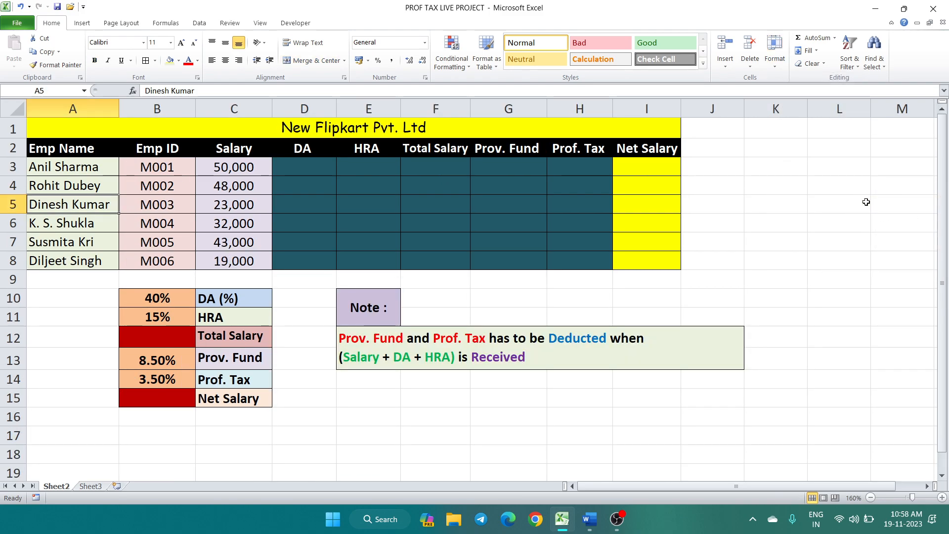
Unhide Sheet1 and go back to the salary table on Sheet2.
click(89, 487)
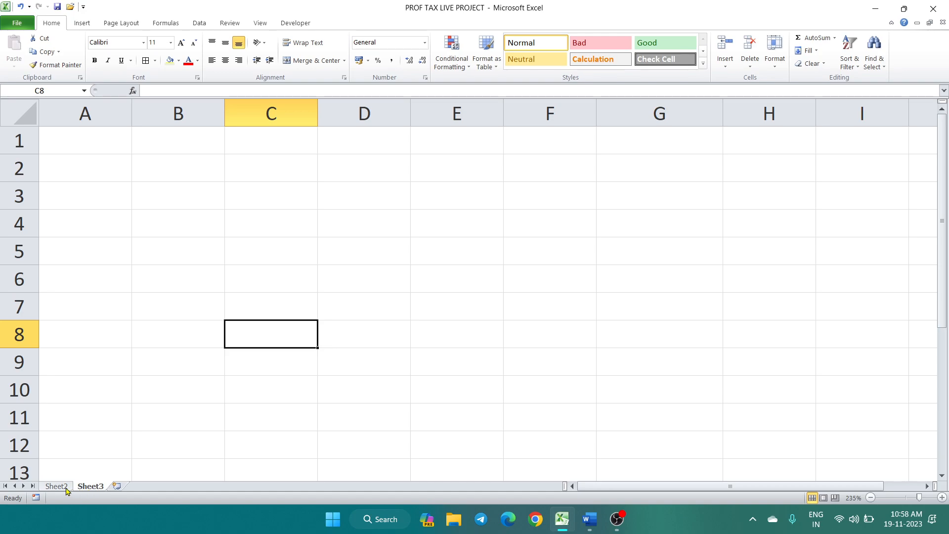
click(56, 486)
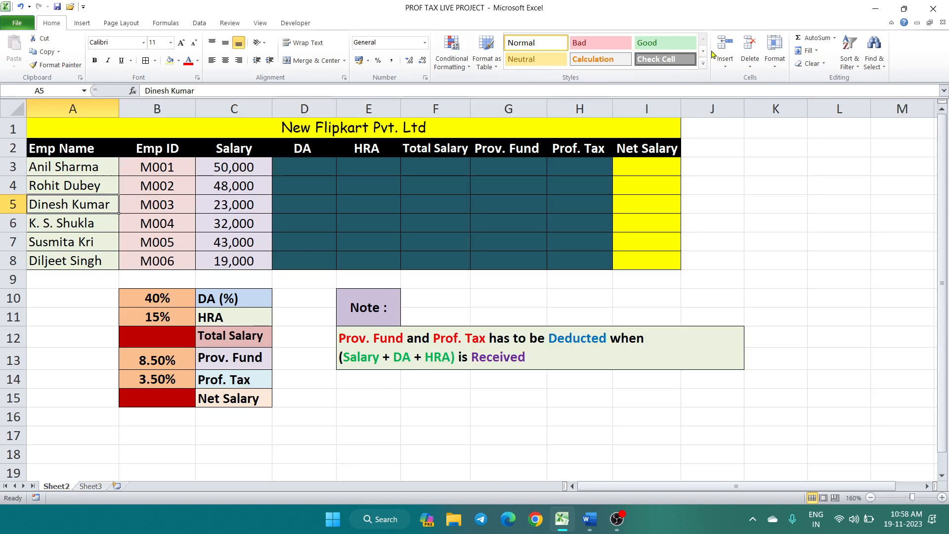
click(775, 52)
mouse_move(816, 174)
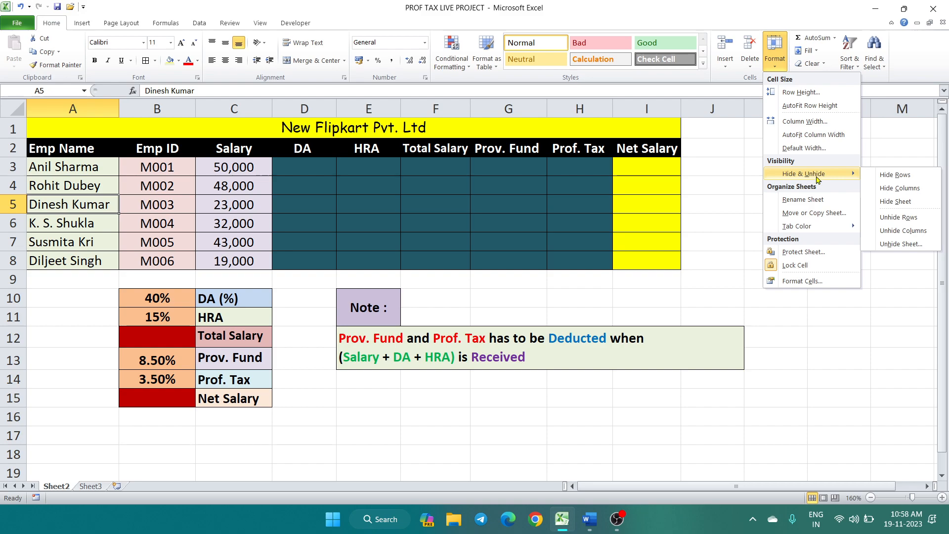
click(921, 245)
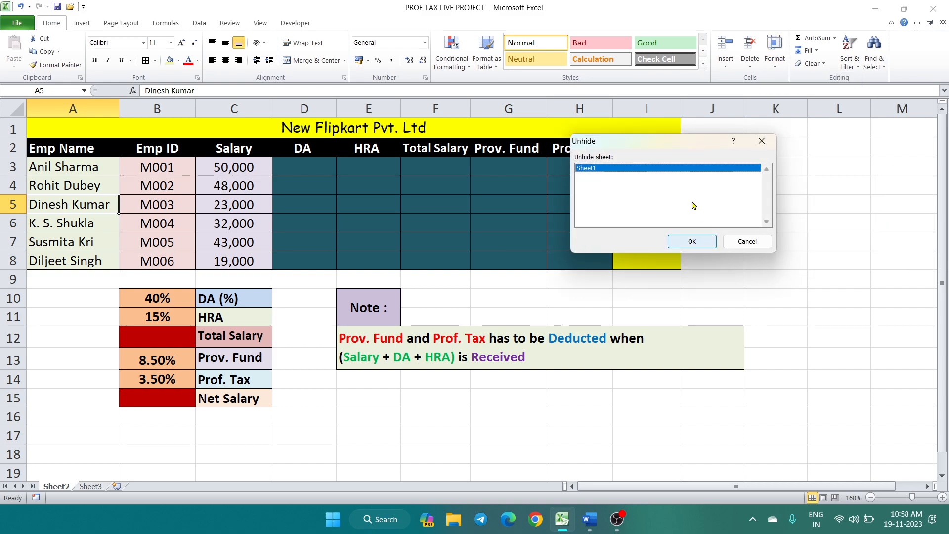
click(692, 241)
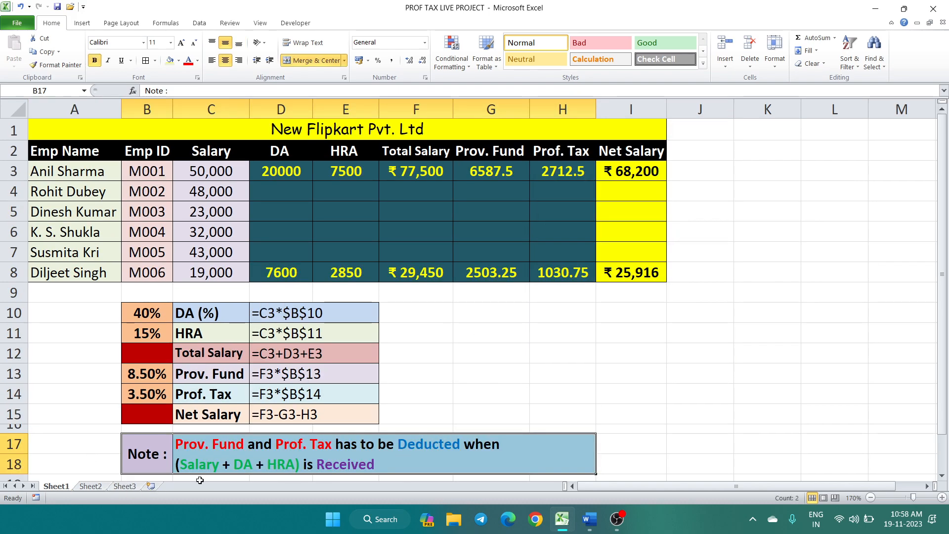
click(99, 488)
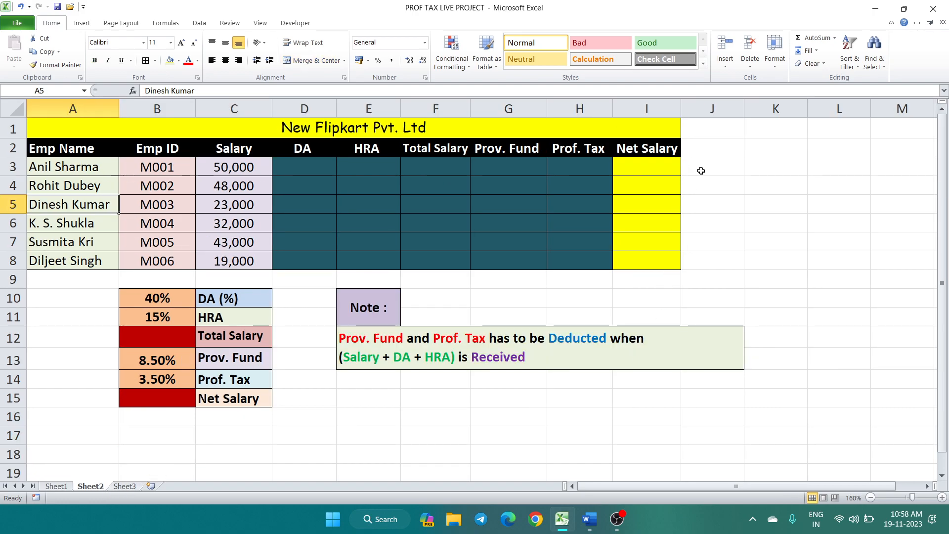
click(775, 53)
mouse_move(804, 173)
click(658, 213)
click(707, 203)
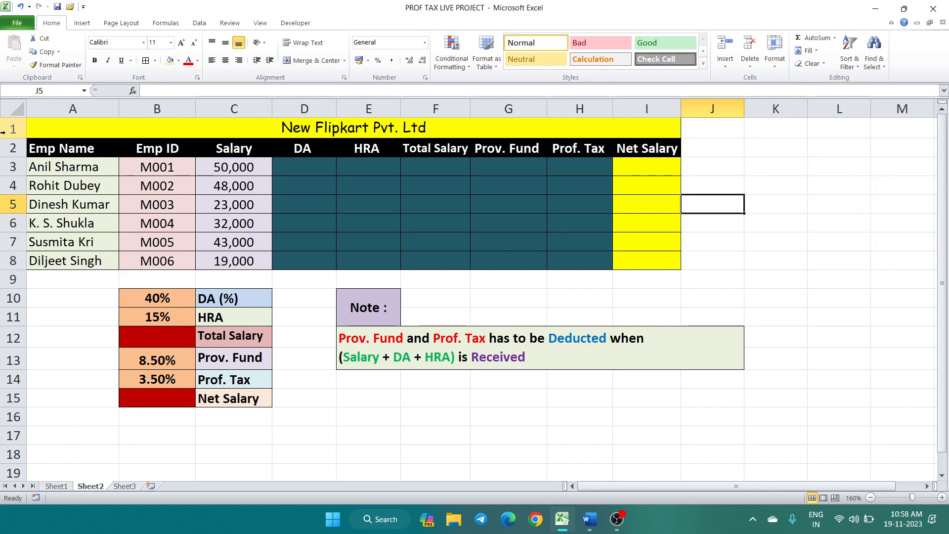
Hide column B with the employee IDs, and unhide it by way of its neighbouring columns A and C.
click(173, 99)
right_click(173, 99)
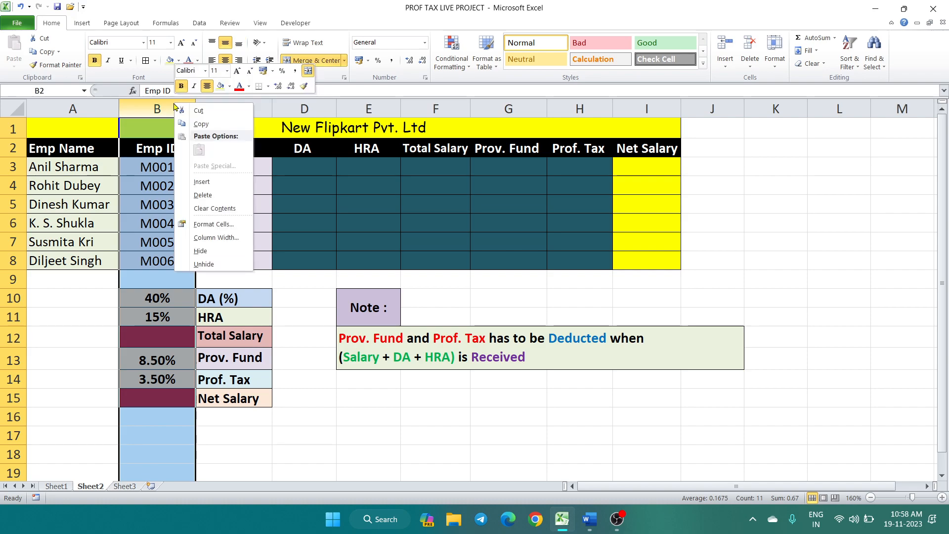
click(197, 251)
drag(93, 130, 144, 131)
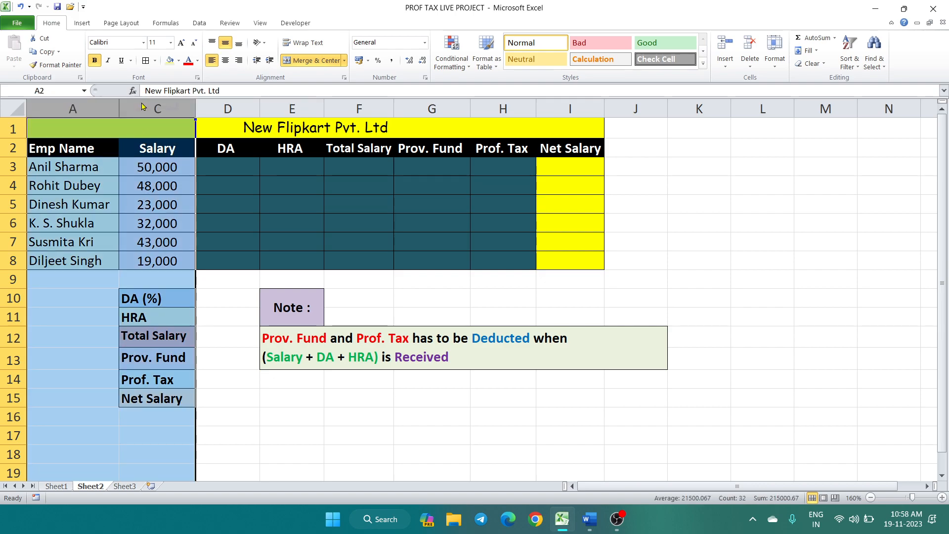
right_click(143, 110)
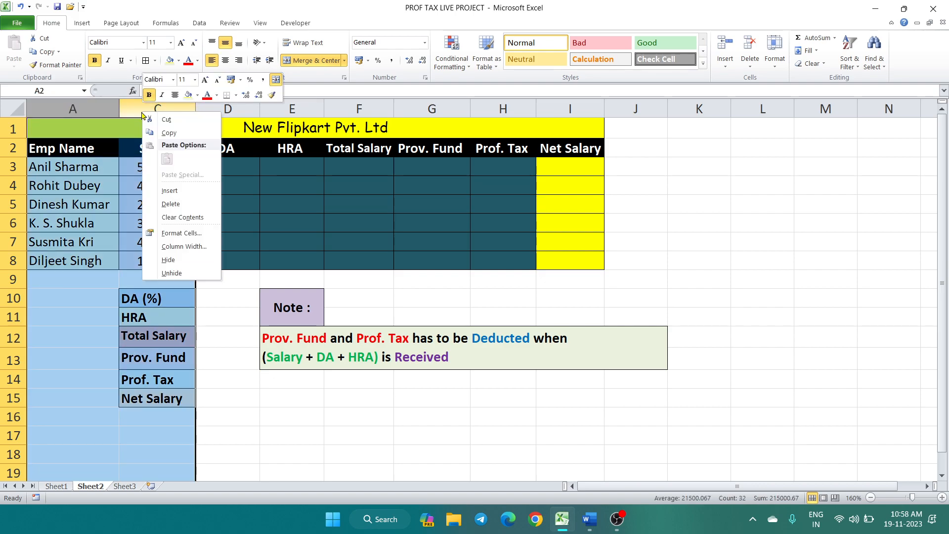
click(171, 274)
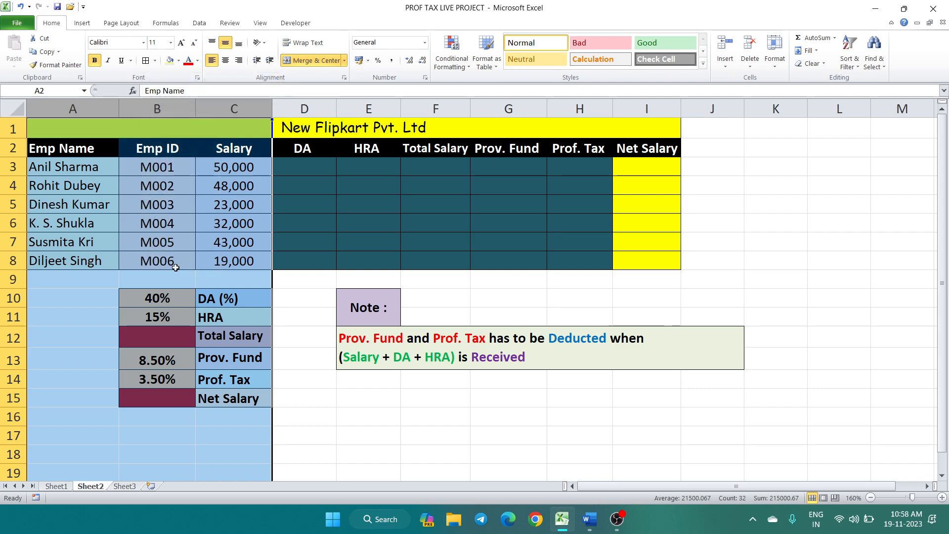
click(118, 385)
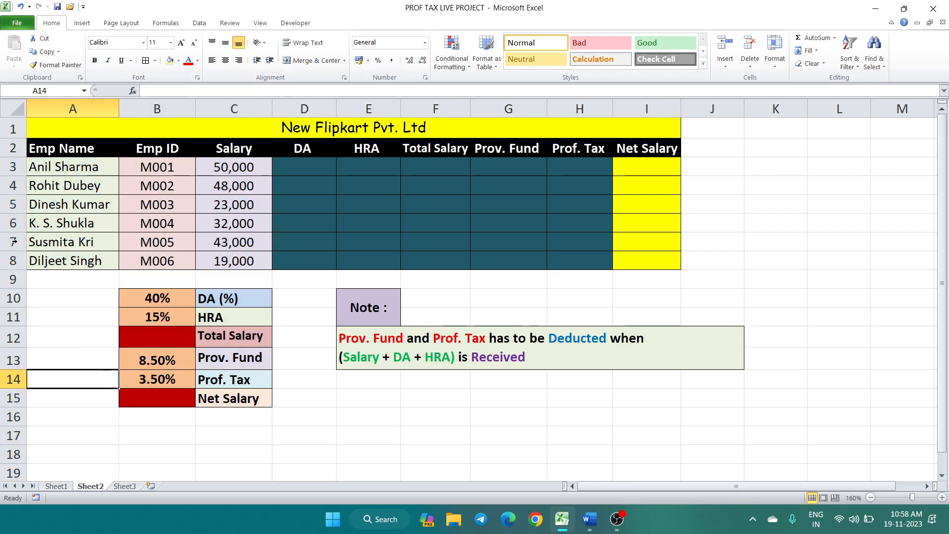
Hide row 5 of the salary table and unhide it by way of its neighbouring rows 4 and 6.
click(13, 206)
right_click(14, 206)
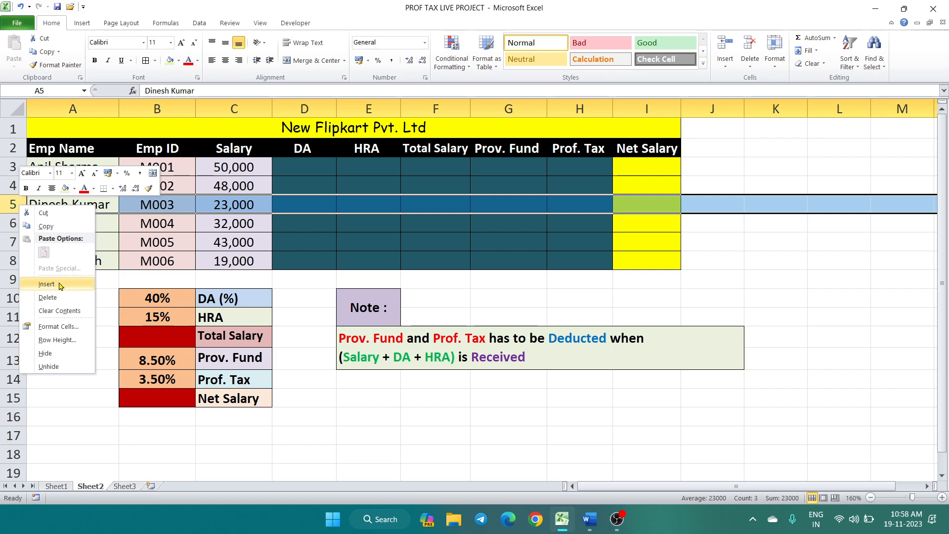
click(45, 353)
drag(14, 186, 19, 205)
right_click(23, 205)
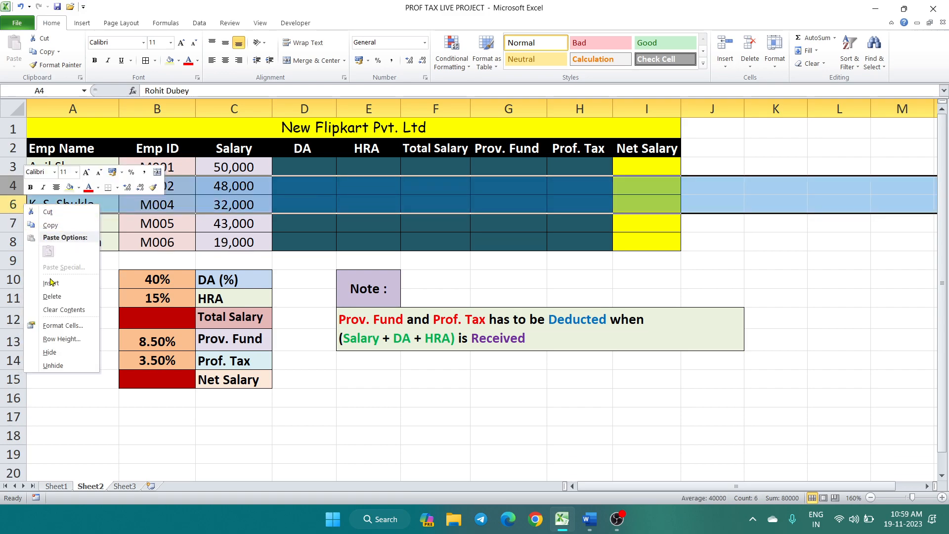
click(57, 367)
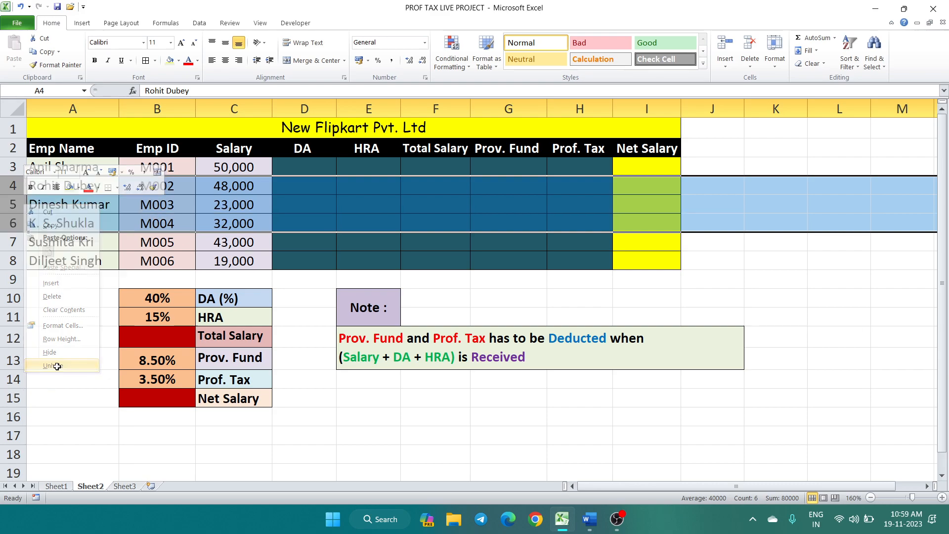
click(58, 329)
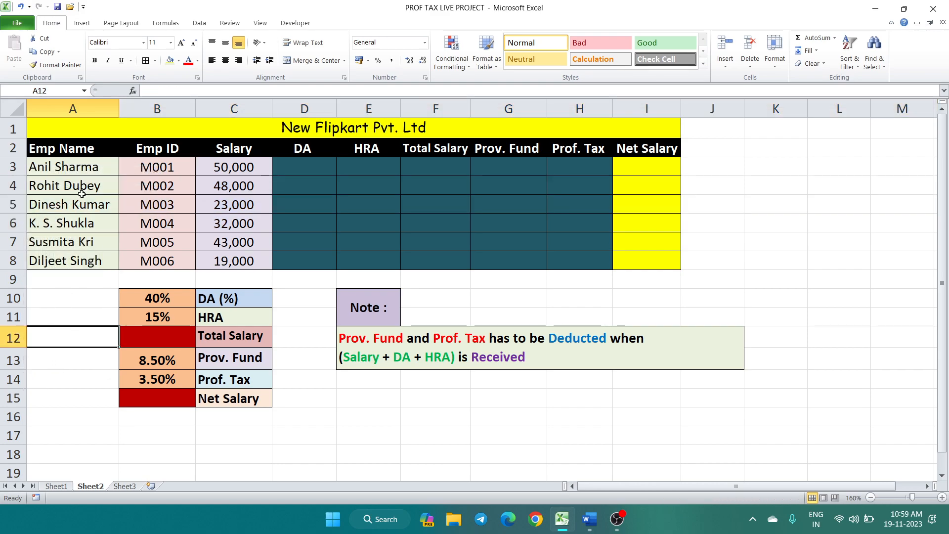
Hide the worksheet Sheet2 and unhide it again from Sheet1.
key(ctrl+Page_Down)
key(ctrl+Page_Up)
click(50, 487)
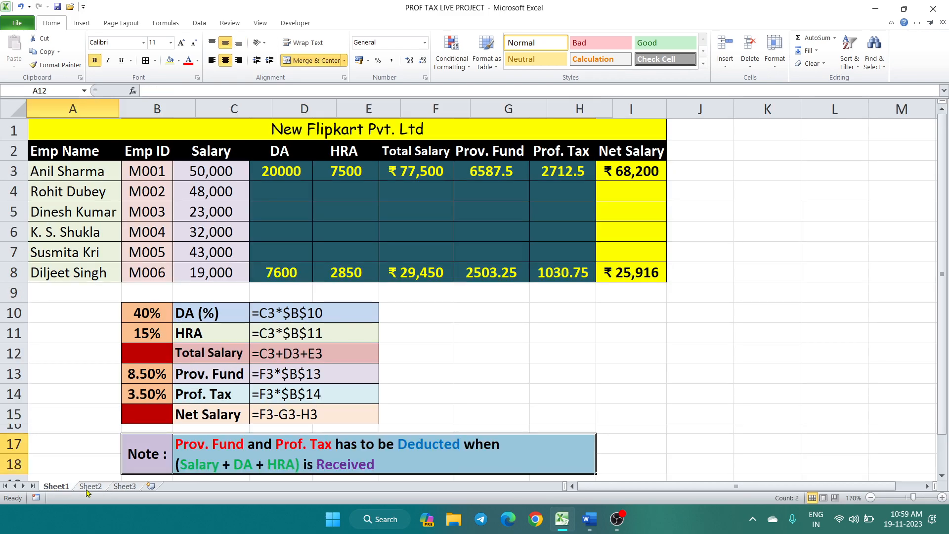
click(89, 487)
right_click(89, 487)
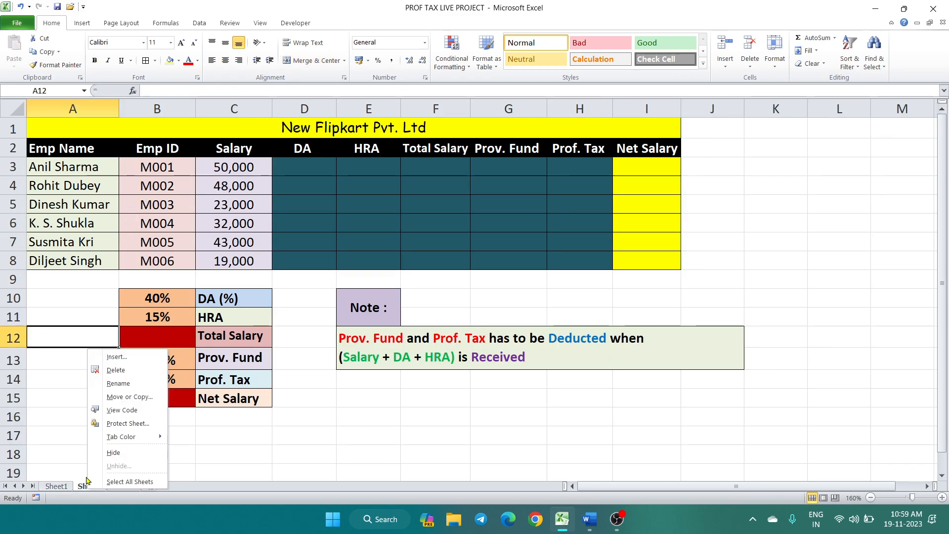
click(113, 453)
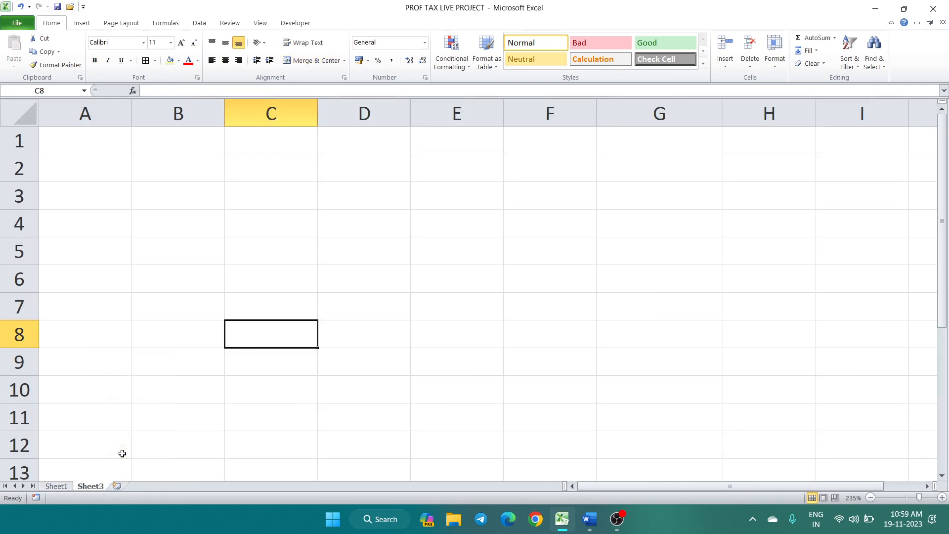
click(52, 487)
right_click(56, 488)
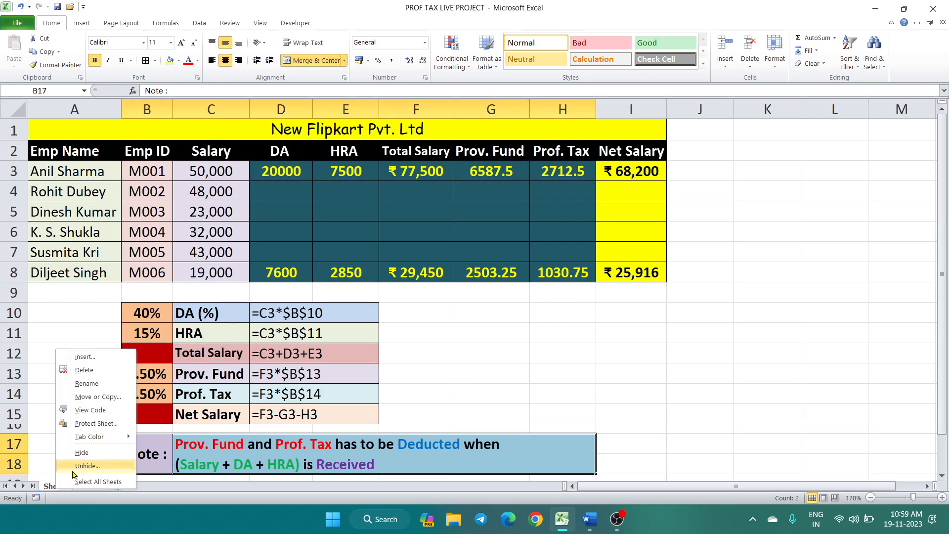
click(76, 468)
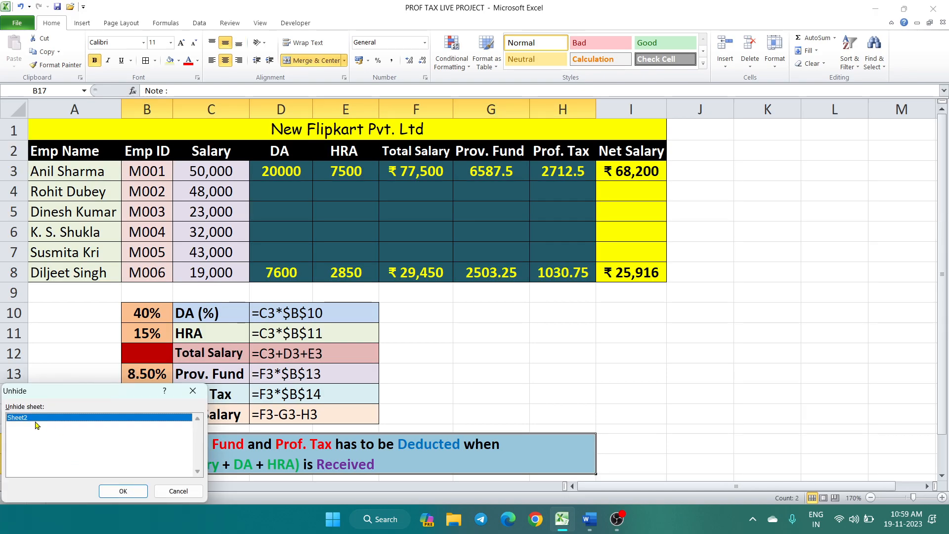
click(124, 491)
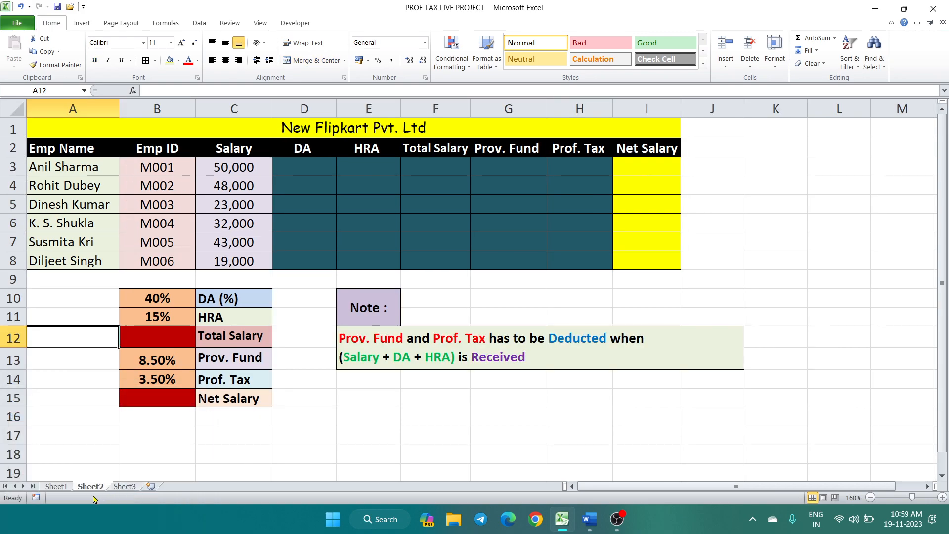
click(56, 488)
click(91, 487)
click(123, 488)
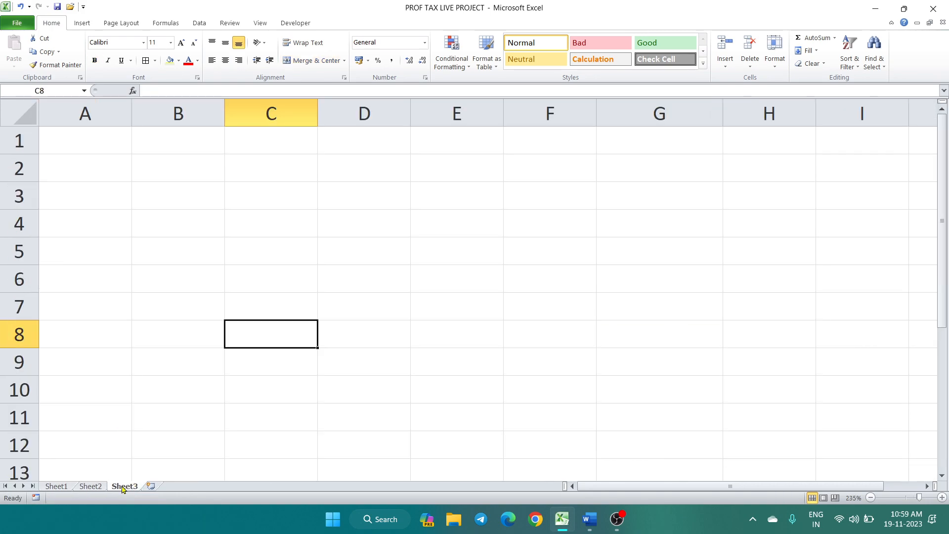
click(266, 391)
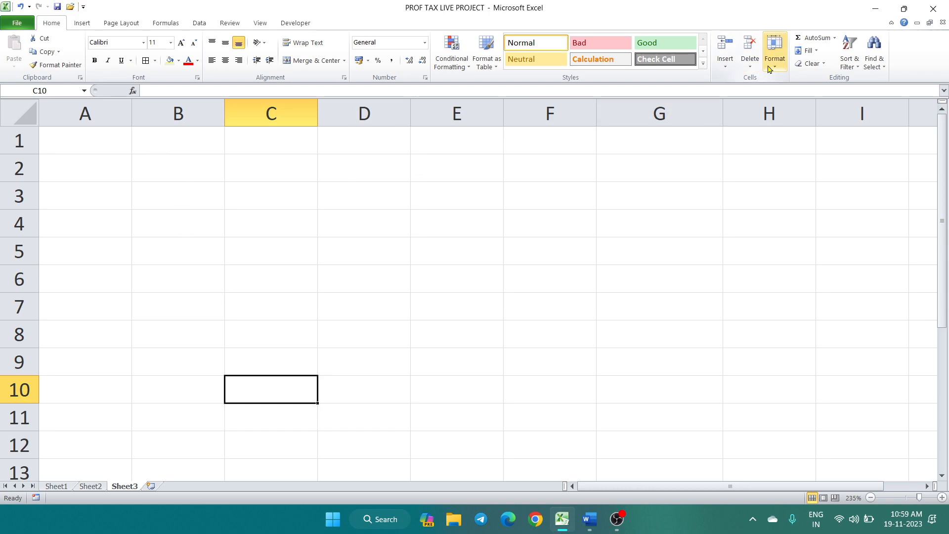
click(770, 69)
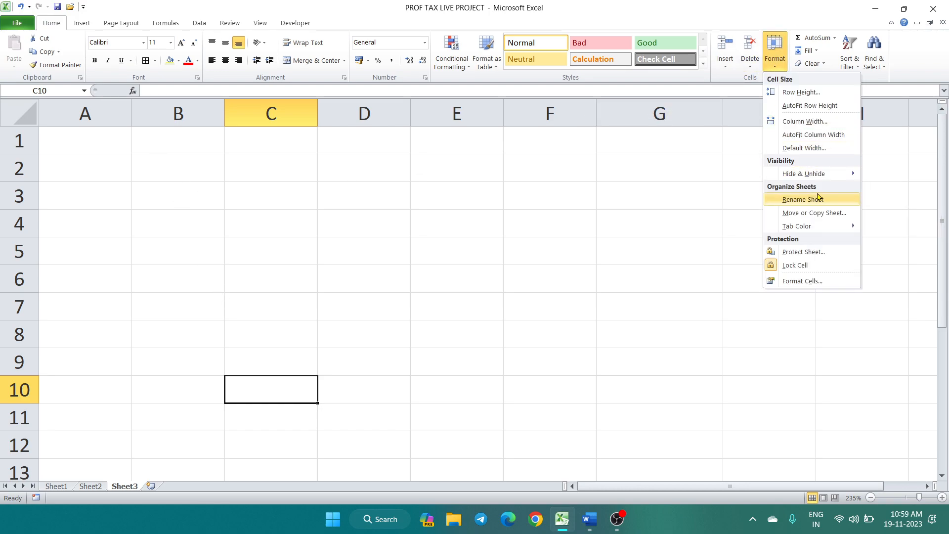
mouse_move(844, 226)
click(435, 231)
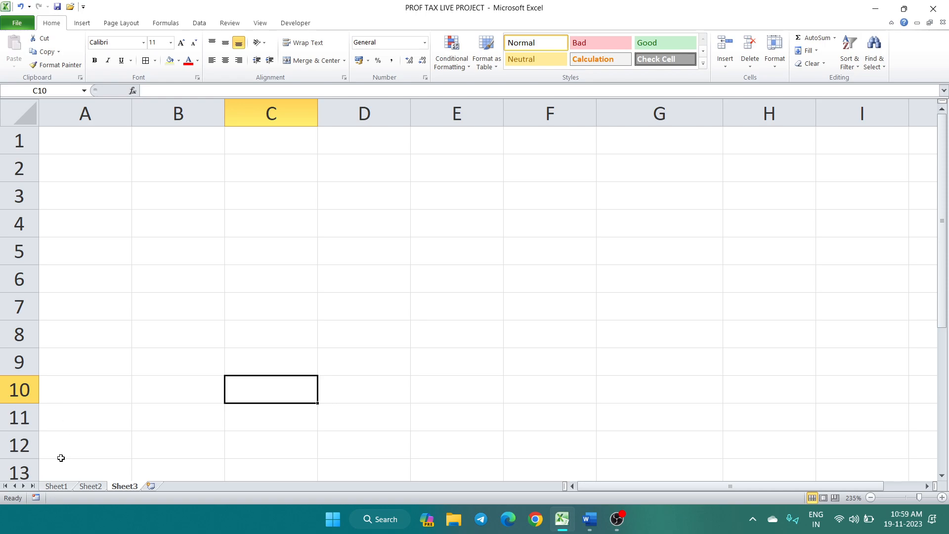
Rename Sheet1, the worksheet with the calculated salaries and formulas, as "Project".
click(56, 487)
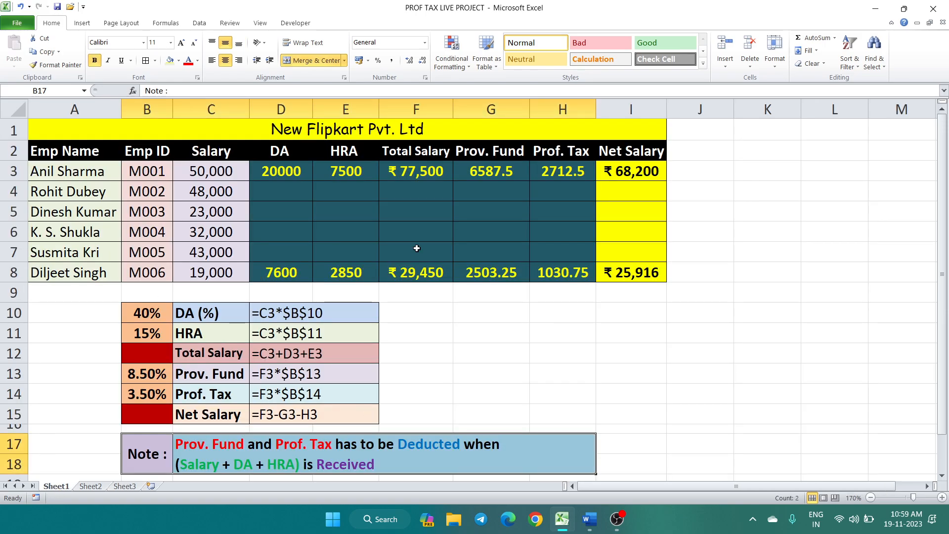
right_click(64, 489)
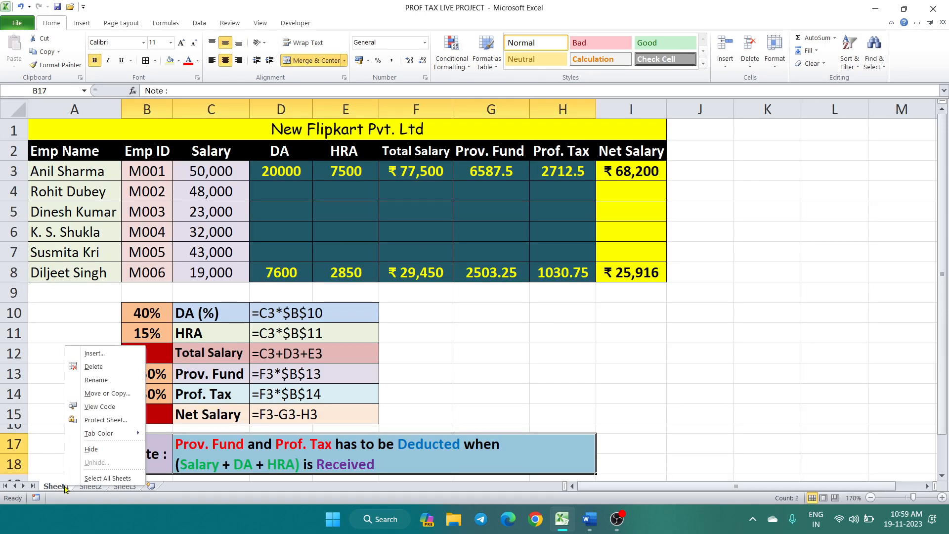
click(122, 380)
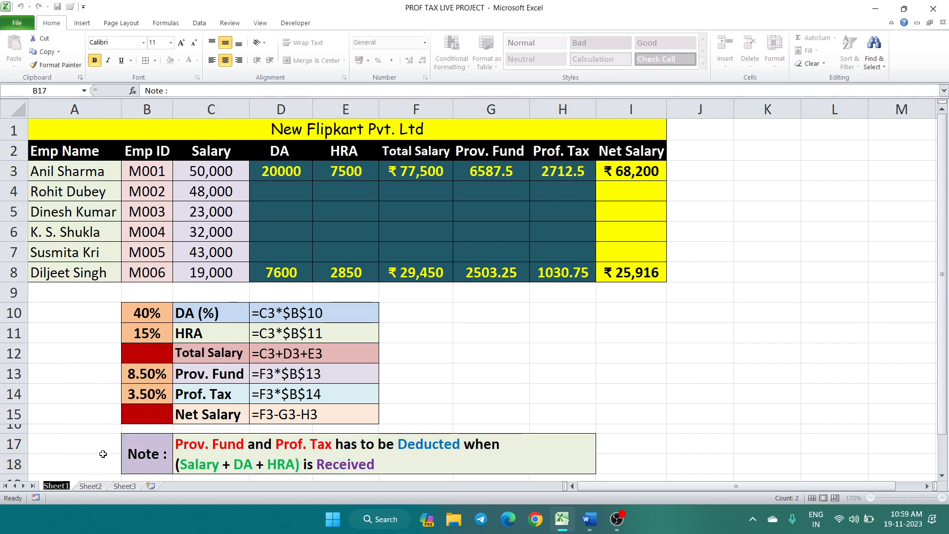
text(Pro)
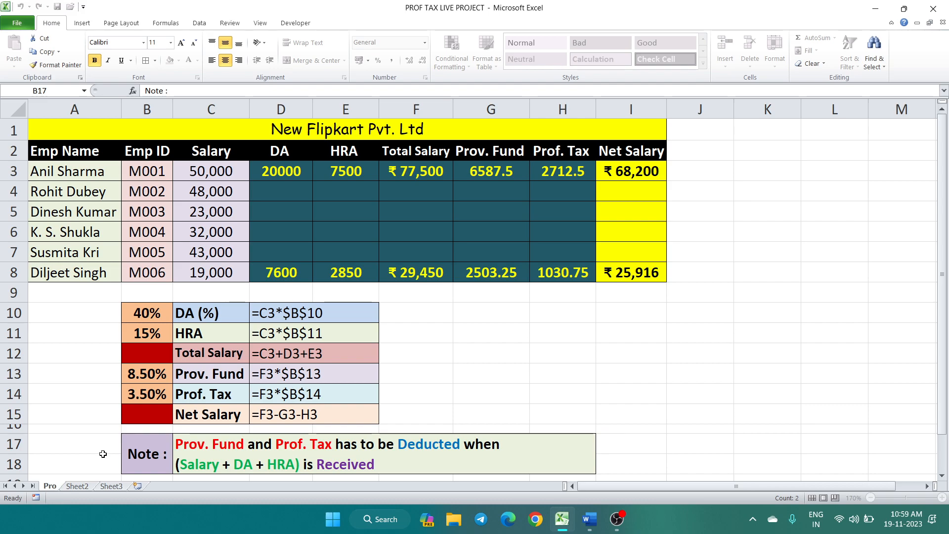
text(ject)
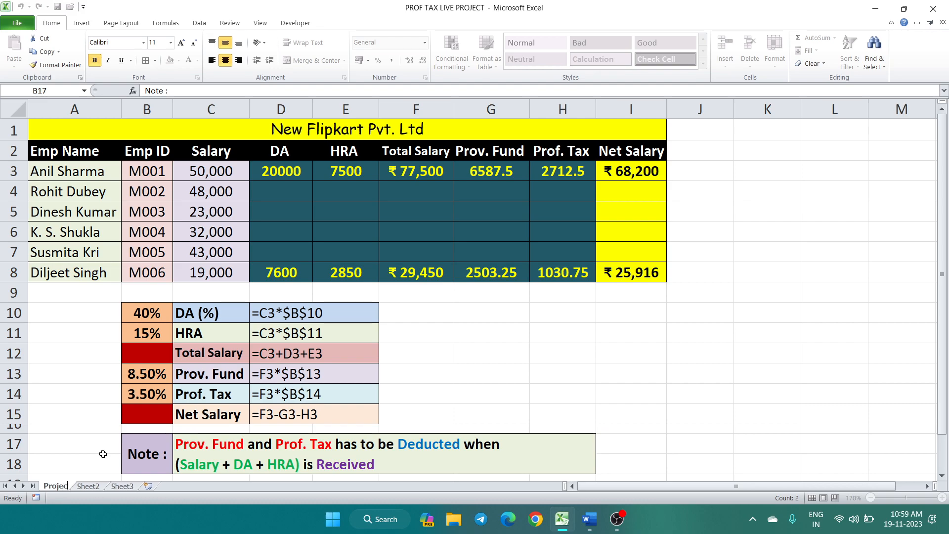
click(96, 489)
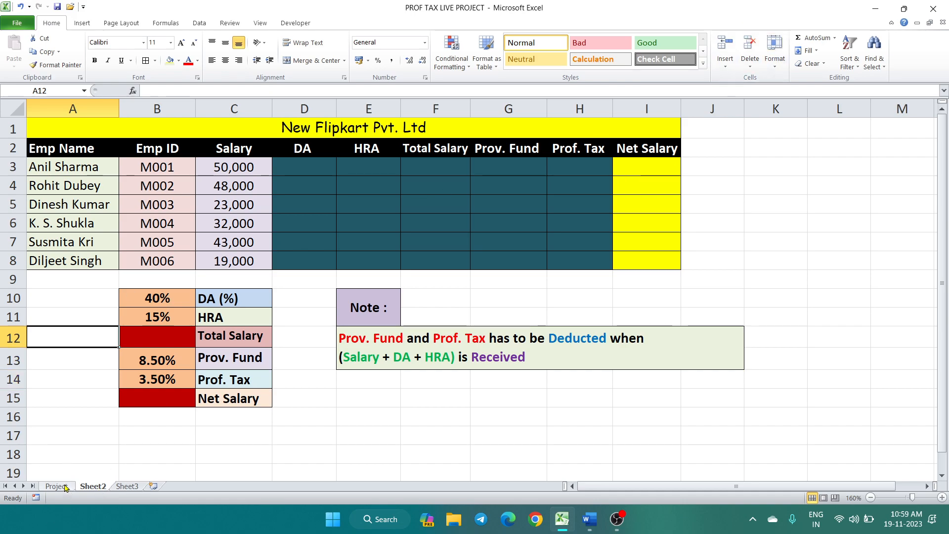
Rename Sheet2, the worksheet with the blank salary table, as "practice".
click(778, 69)
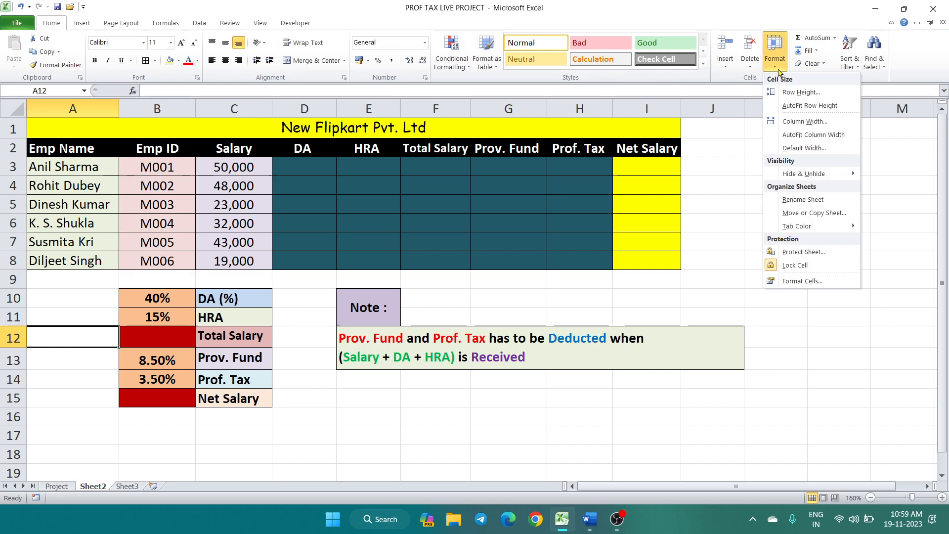
click(801, 200)
key(BackSpace)
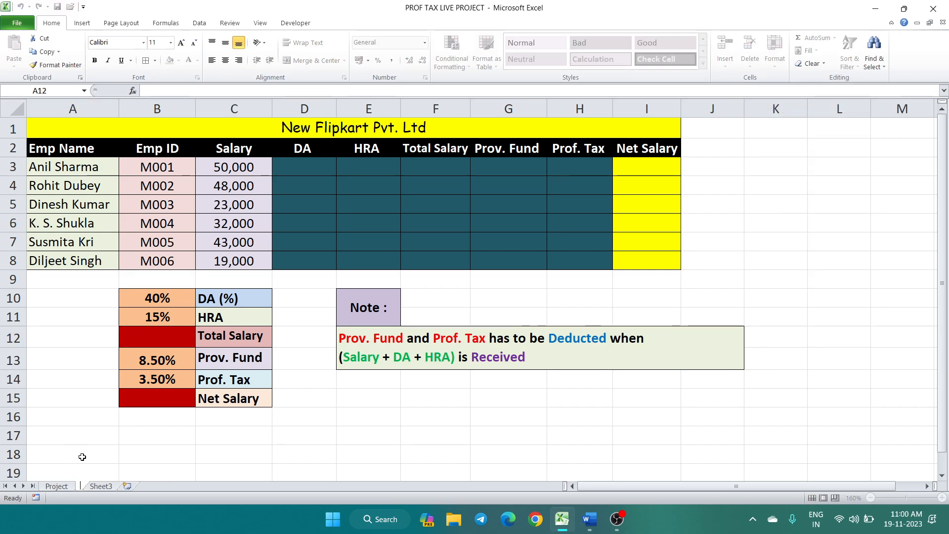
text(p)
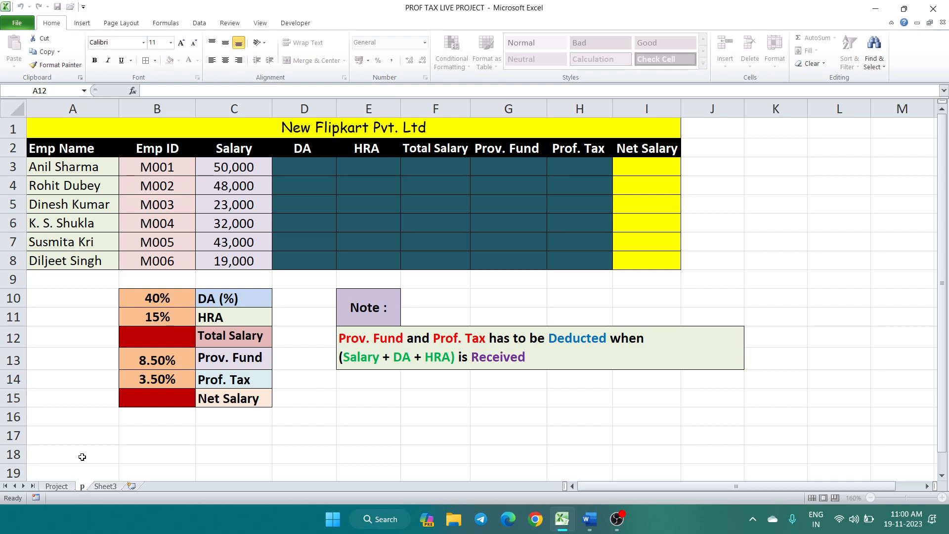
text(ract)
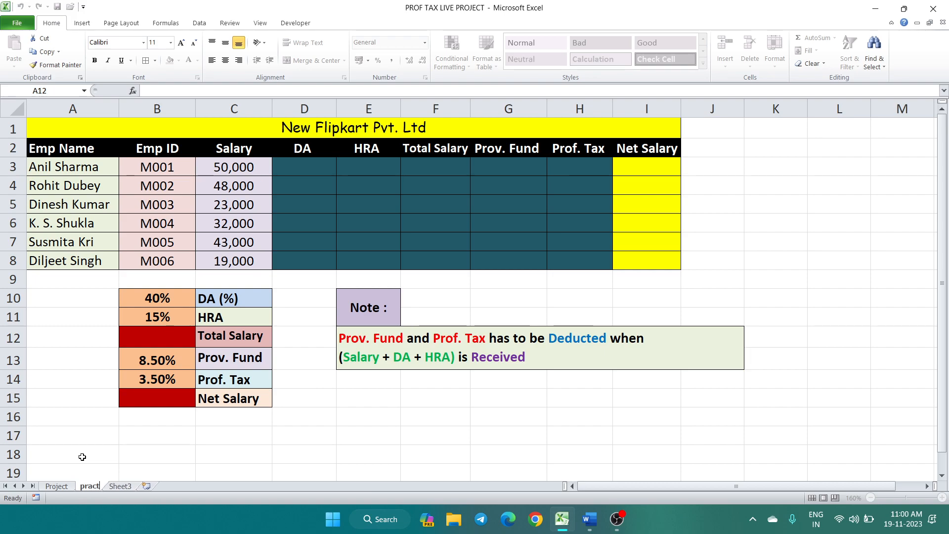
text(ice)
click(281, 447)
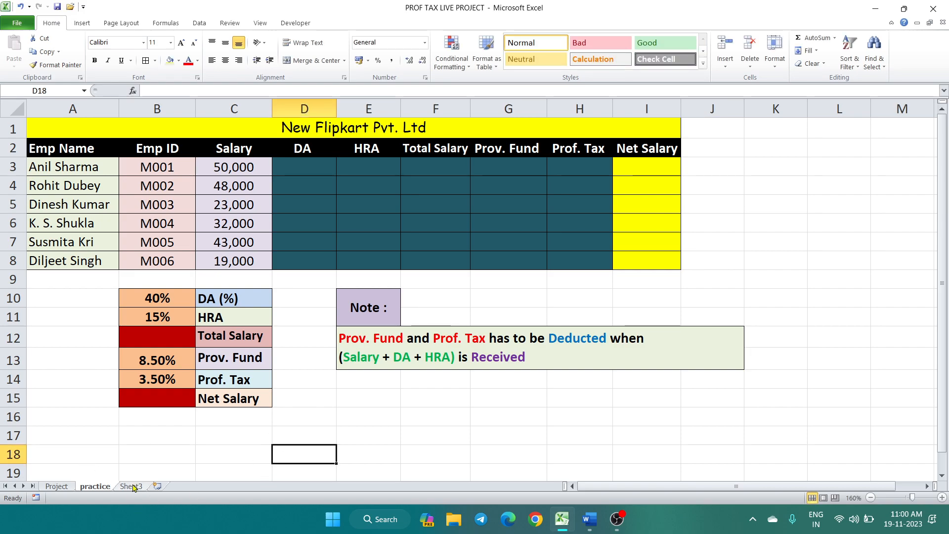
Rename the empty worksheet Sheet3 with the instructor's name.
click(131, 486)
right_click(131, 487)
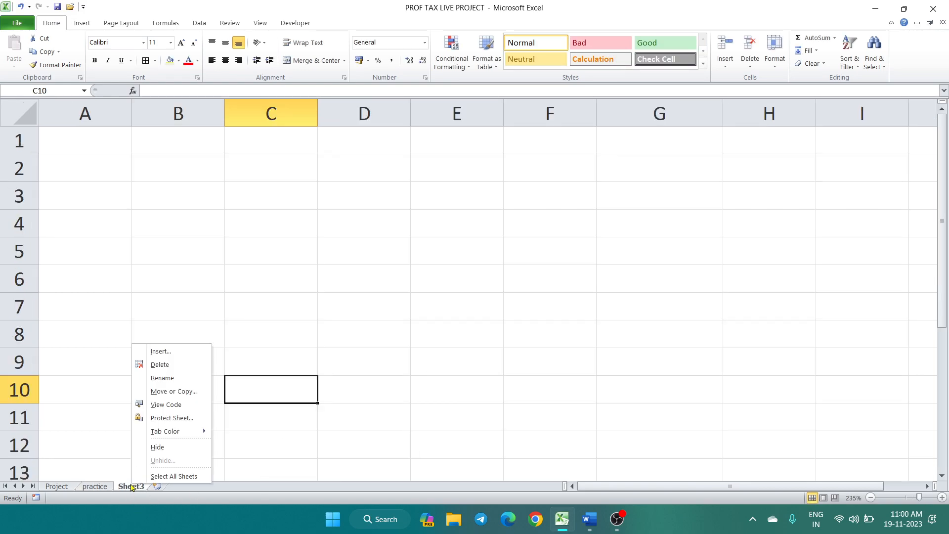
click(182, 376)
text(ali sir)
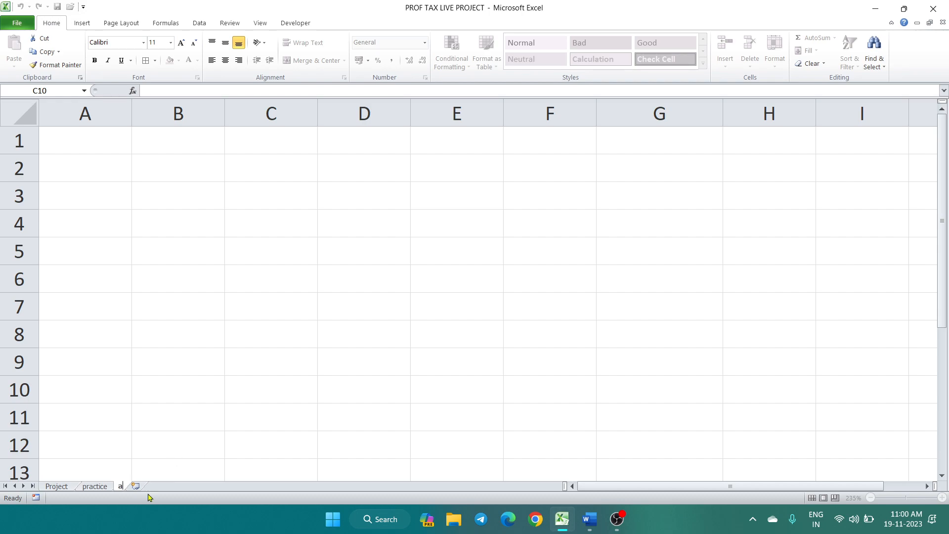
click(229, 439)
Look over the Project, practice and instructor-named worksheets and the format options for moving or copying sheets.
click(56, 487)
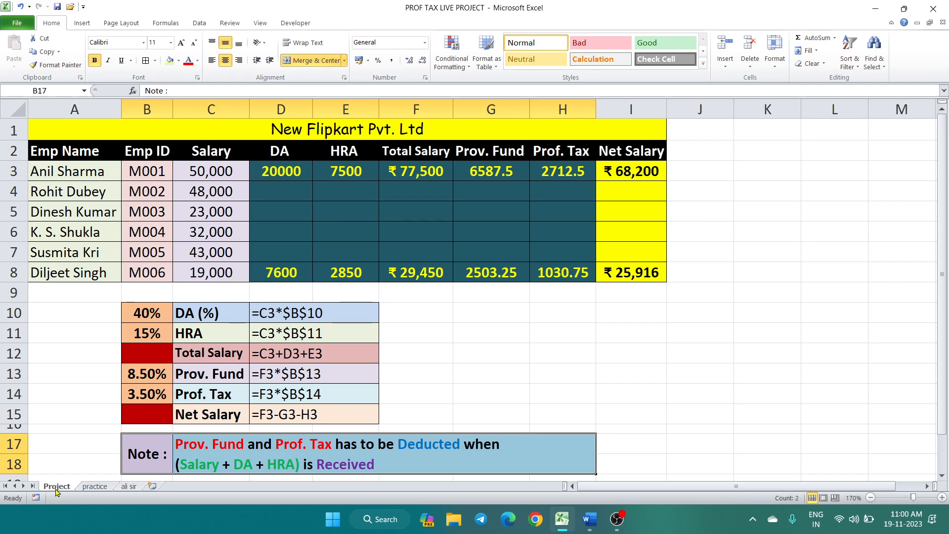
click(92, 488)
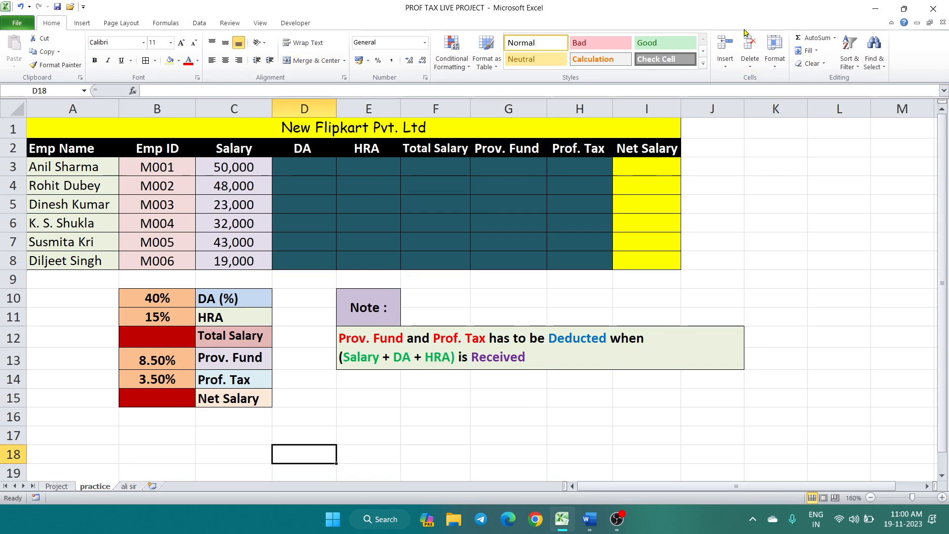
click(775, 68)
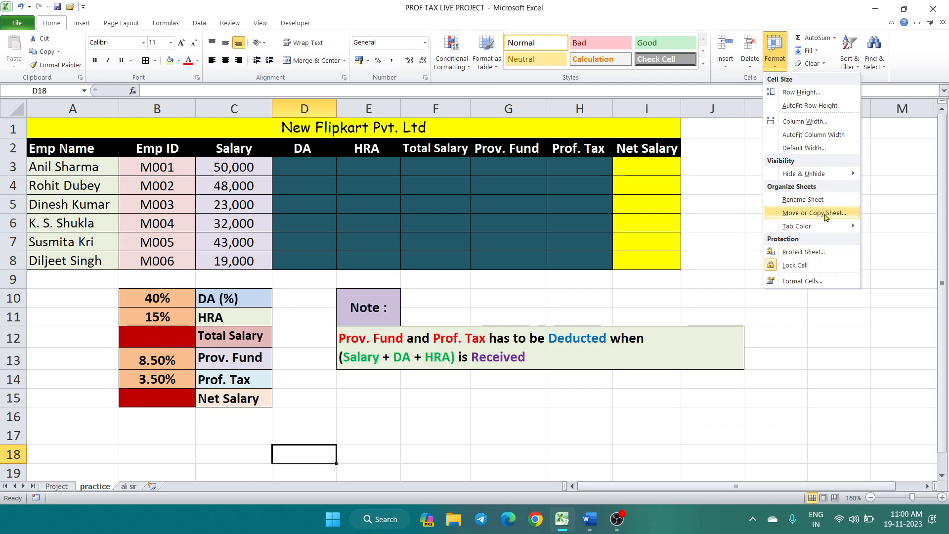
mouse_move(815, 226)
click(682, 446)
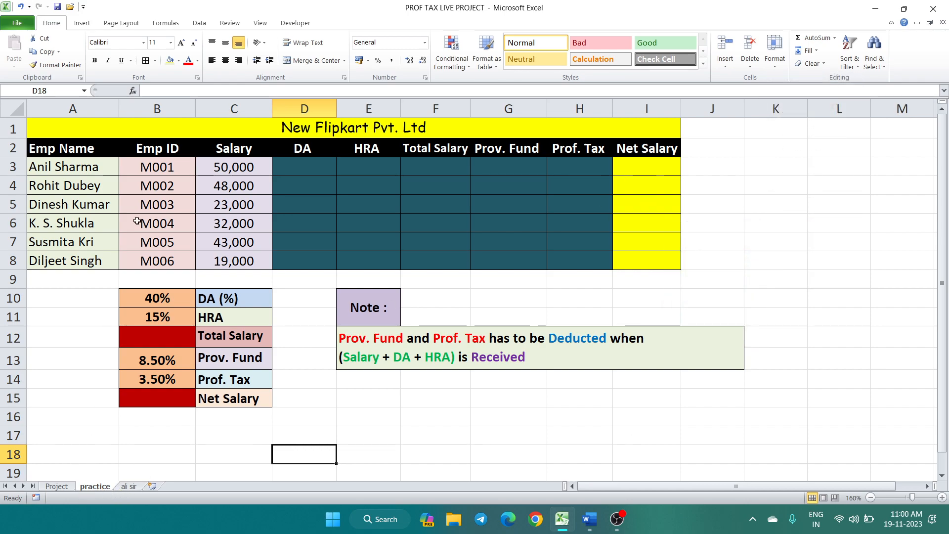
click(126, 487)
scroll(503, 368, down, 2)
scroll(502, 364, up, 2)
click(95, 487)
Copy the practice worksheet within PROF TAX LIVE PROJECT.xlsx, placing the copy before the worksheet named after the instructor, and compare it with the original.
drag(78, 130, 780, 396)
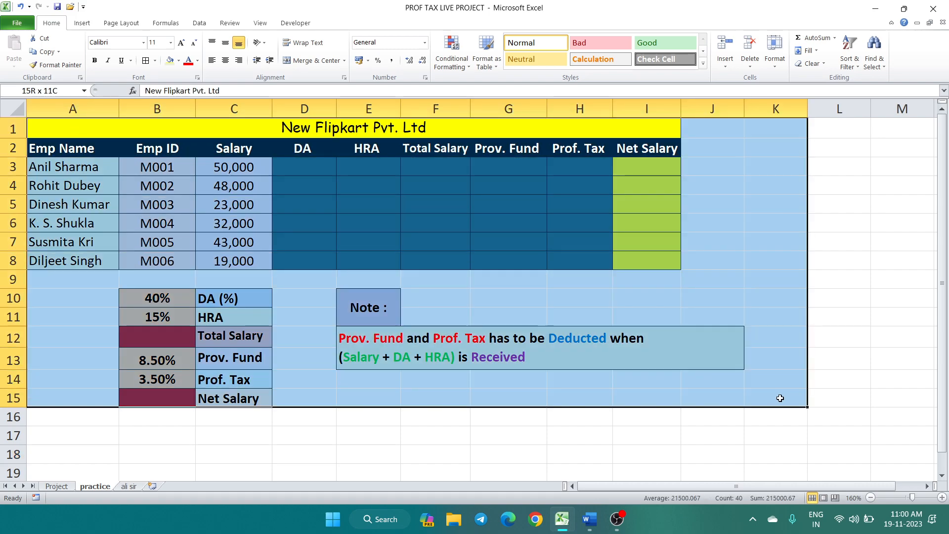
right_click(104, 488)
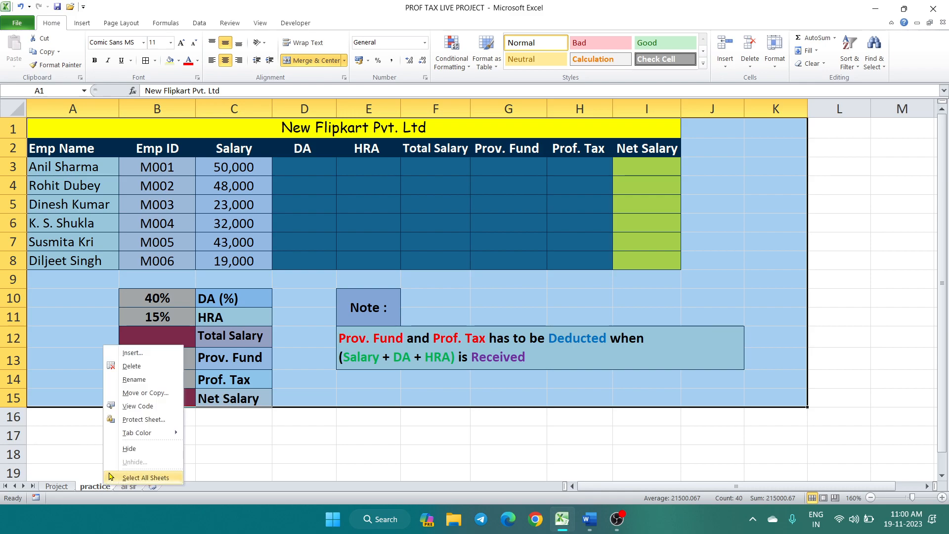
click(161, 393)
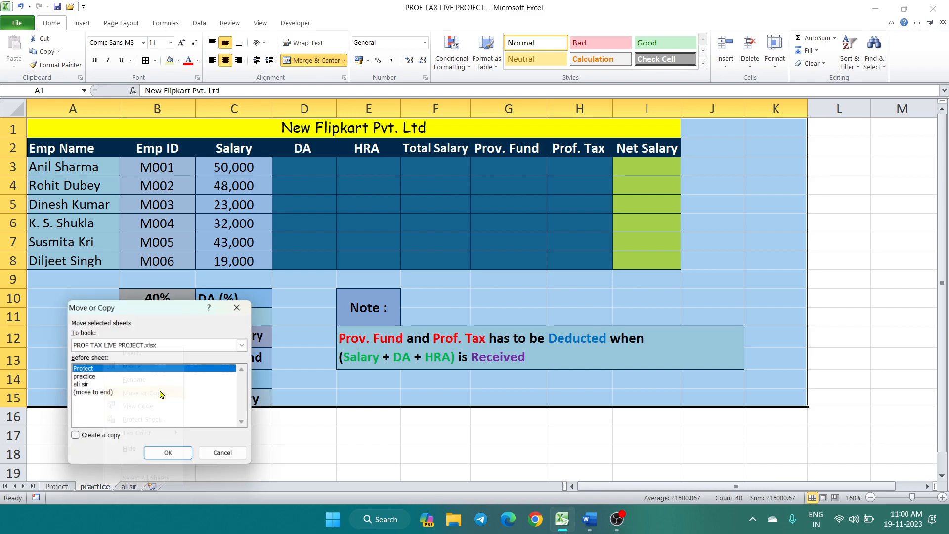
click(101, 385)
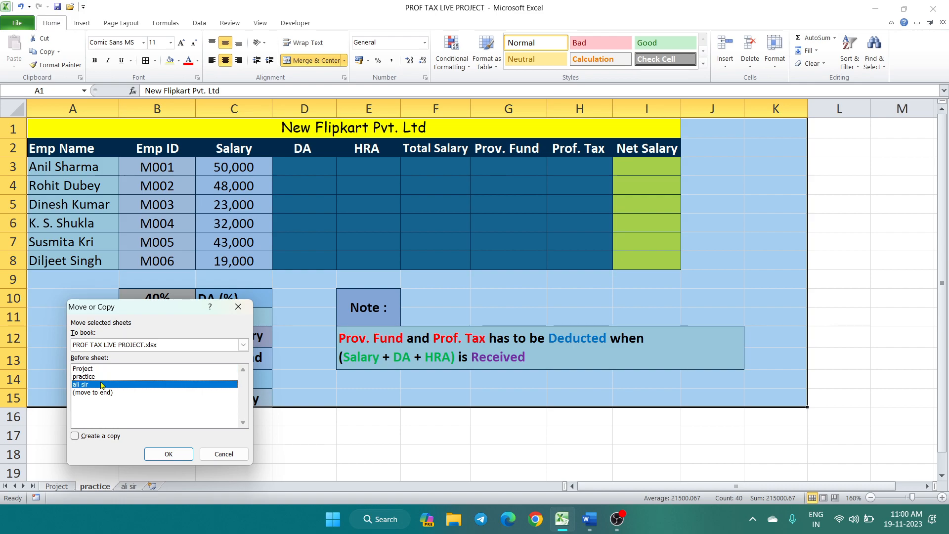
click(74, 437)
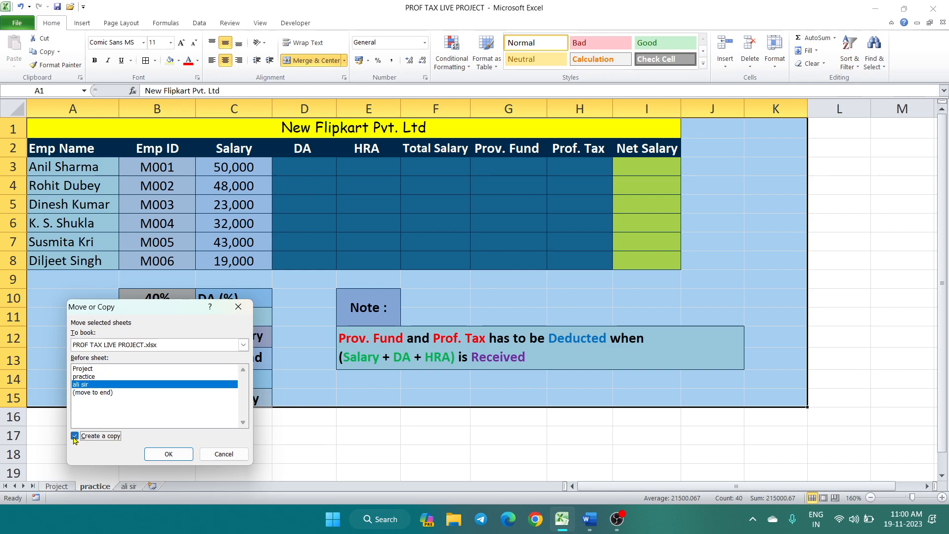
click(168, 455)
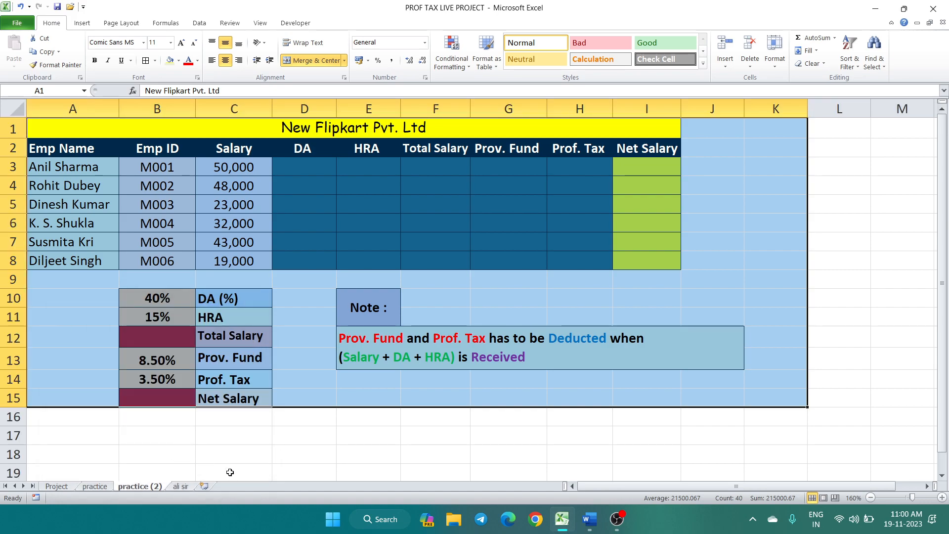
click(180, 487)
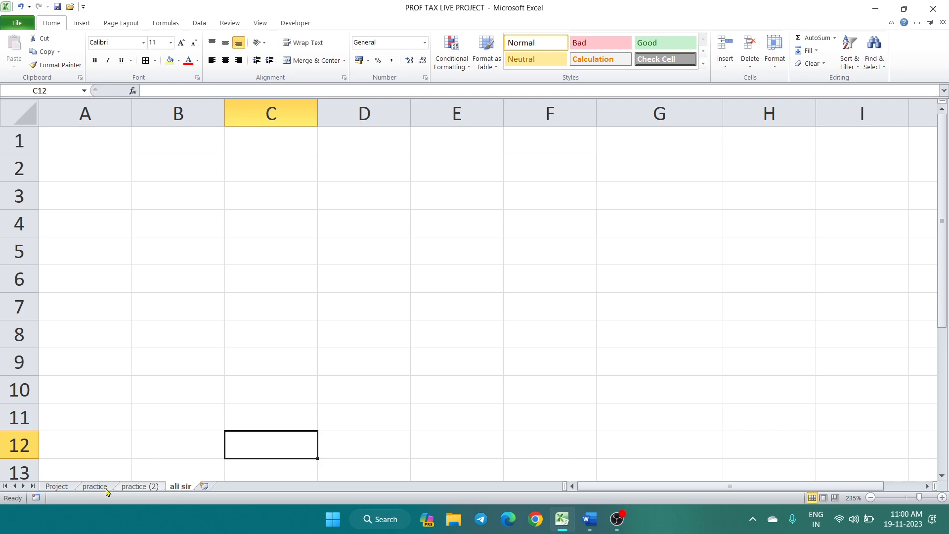
click(87, 489)
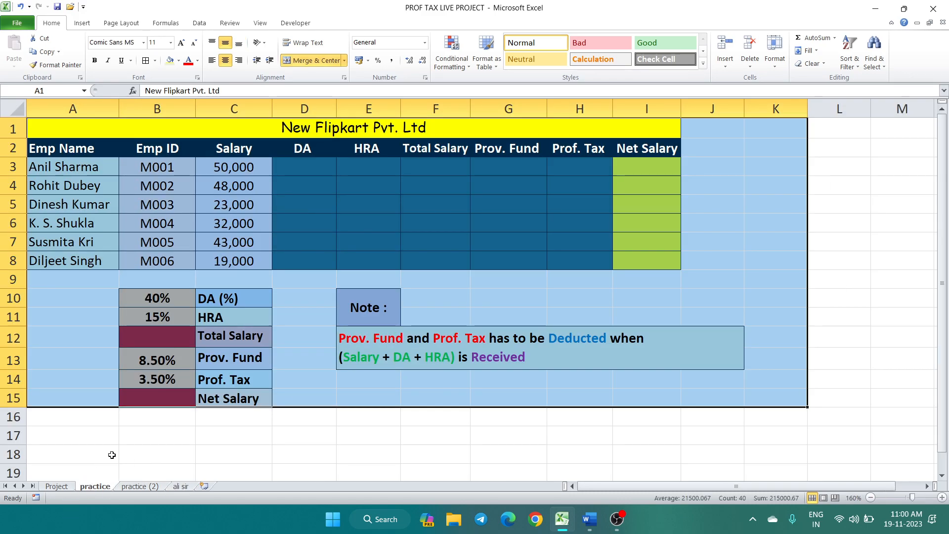
click(131, 488)
click(202, 456)
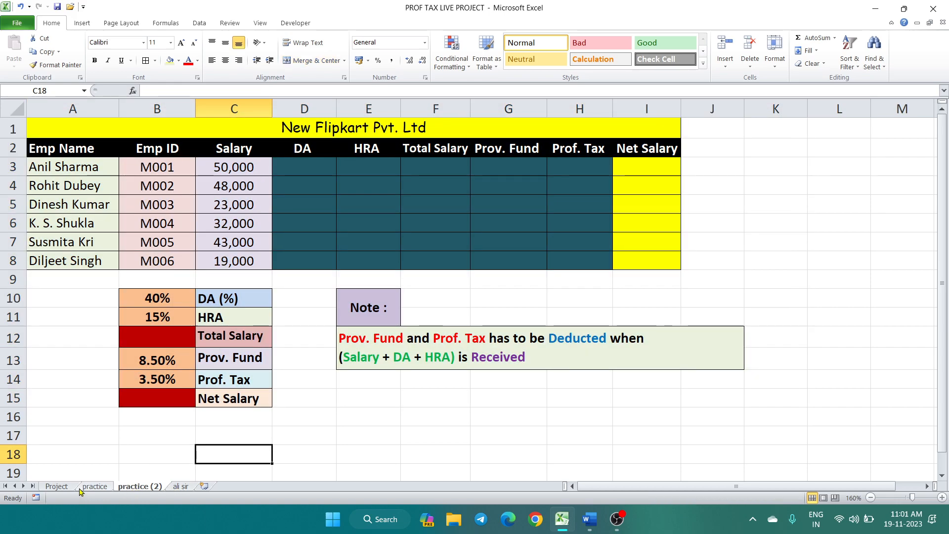
Make another copy of the practice worksheet and place it at the end of the workbook.
click(95, 487)
right_click(95, 488)
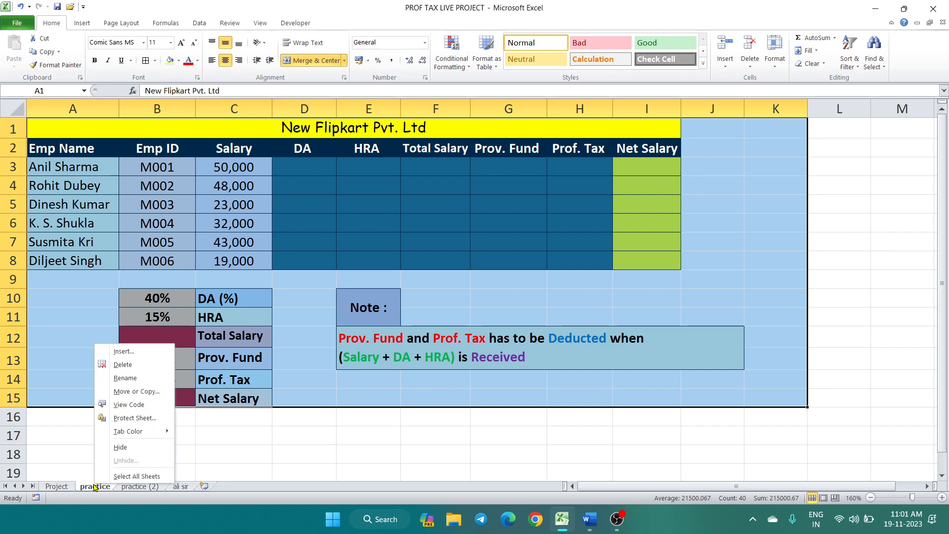
click(141, 396)
click(79, 398)
click(80, 405)
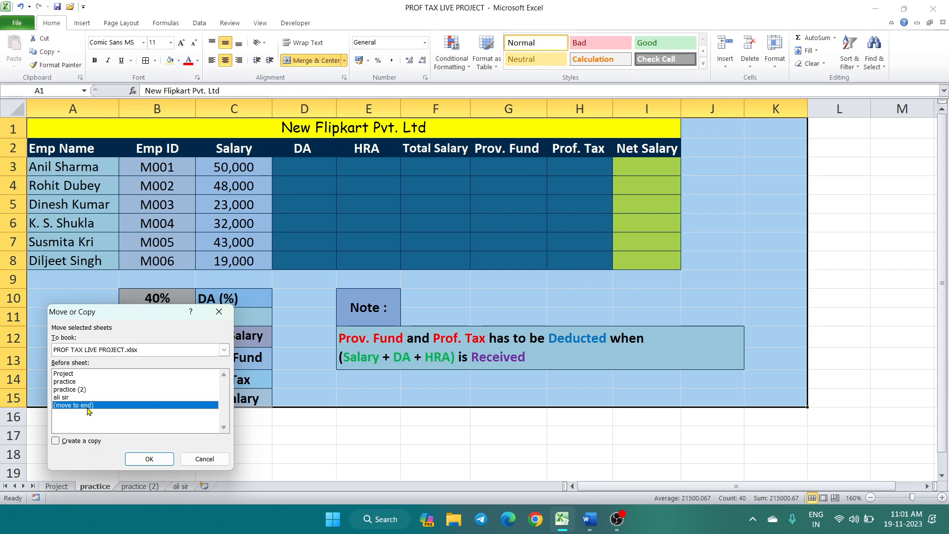
click(69, 440)
click(151, 460)
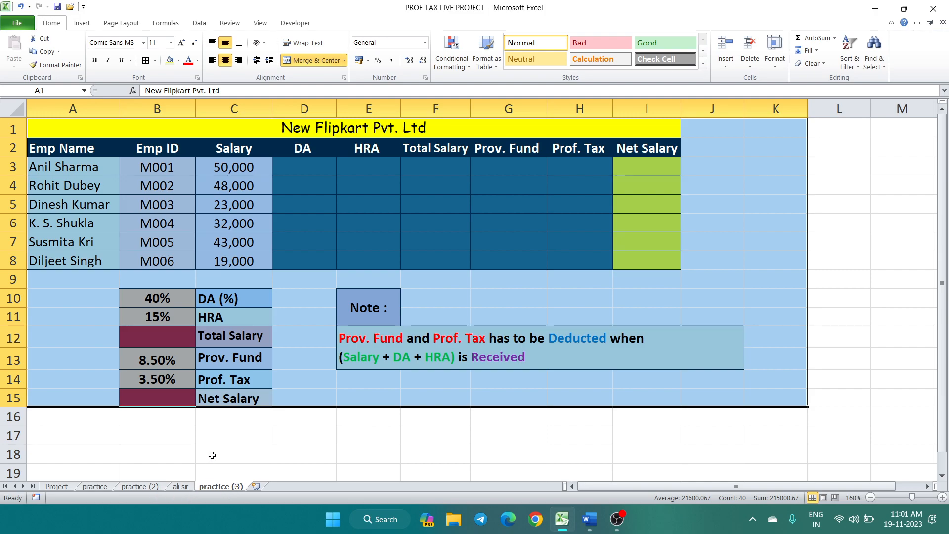
Delete the two copied worksheets, practice (3) and practice (2).
right_click(230, 489)
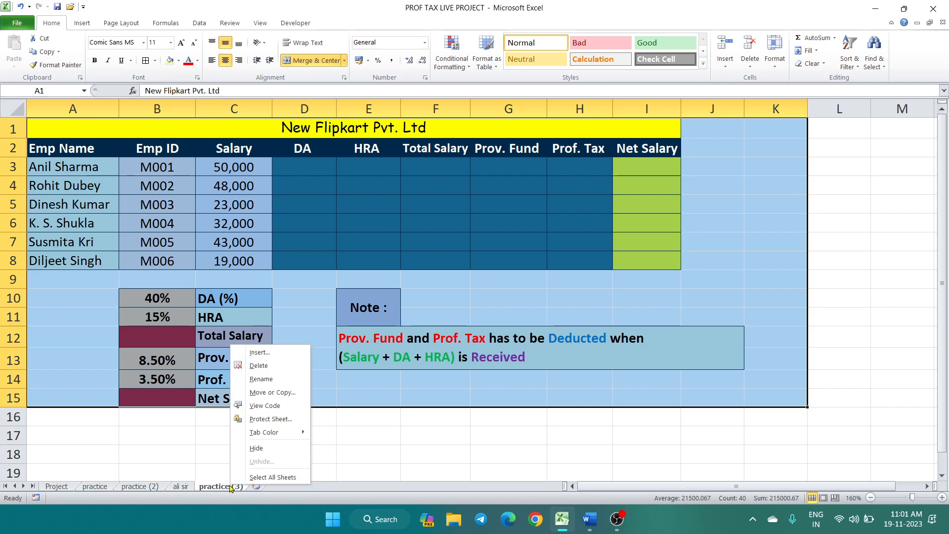
click(295, 366)
click(453, 288)
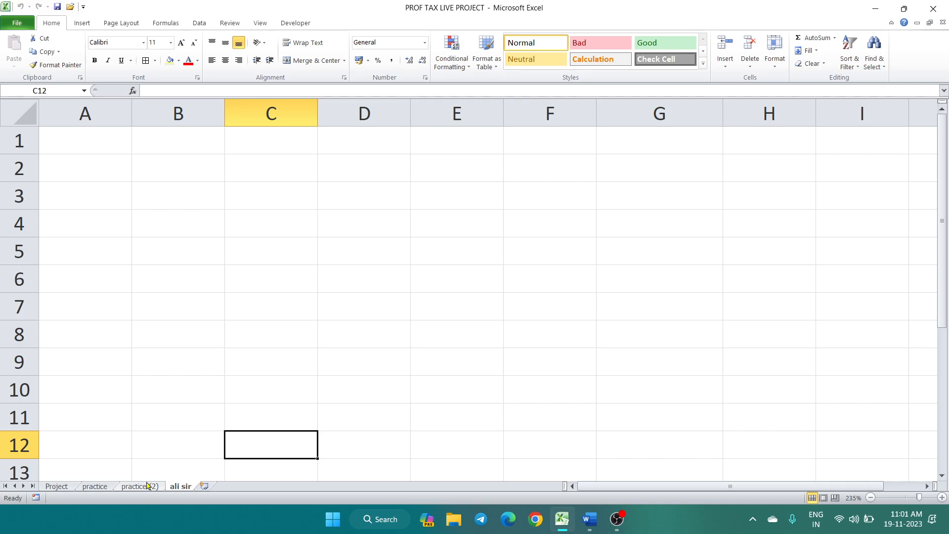
click(141, 487)
right_click(144, 487)
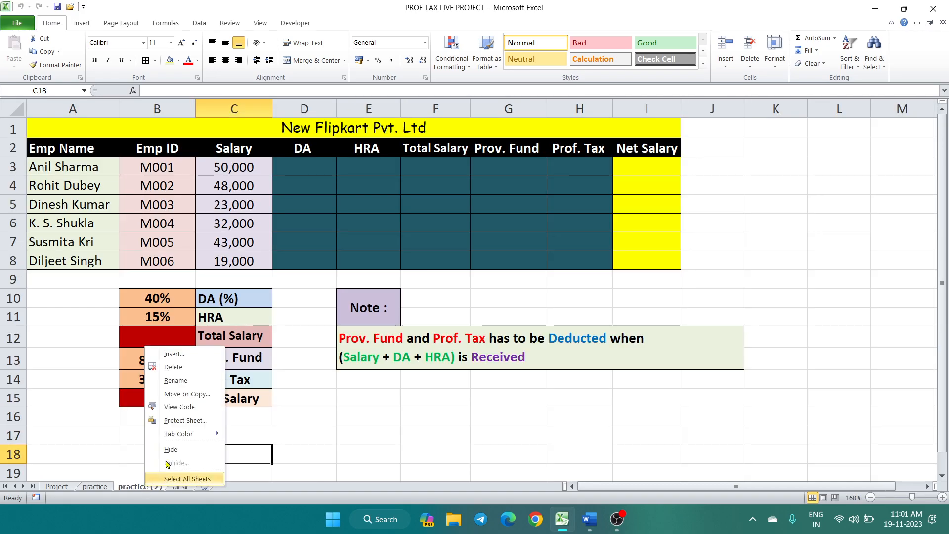
click(204, 366)
click(452, 347)
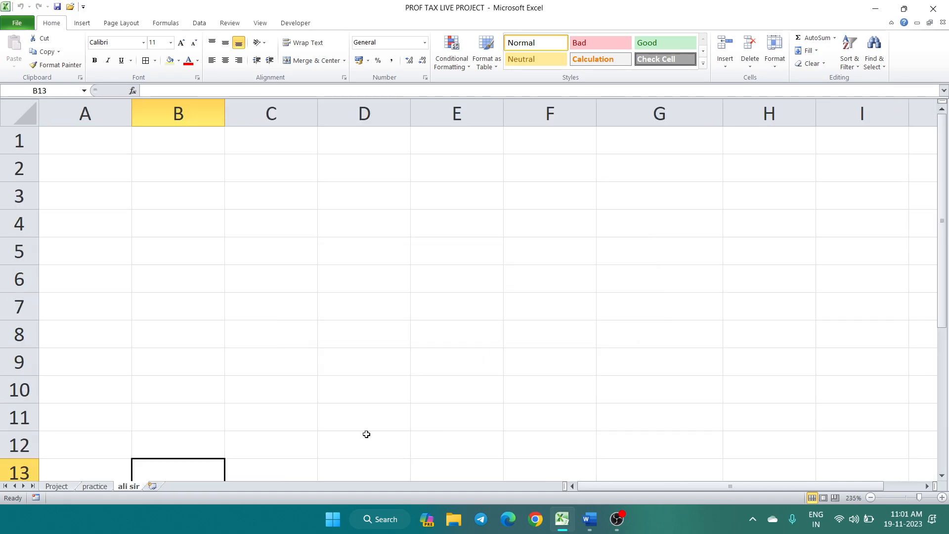
click(405, 439)
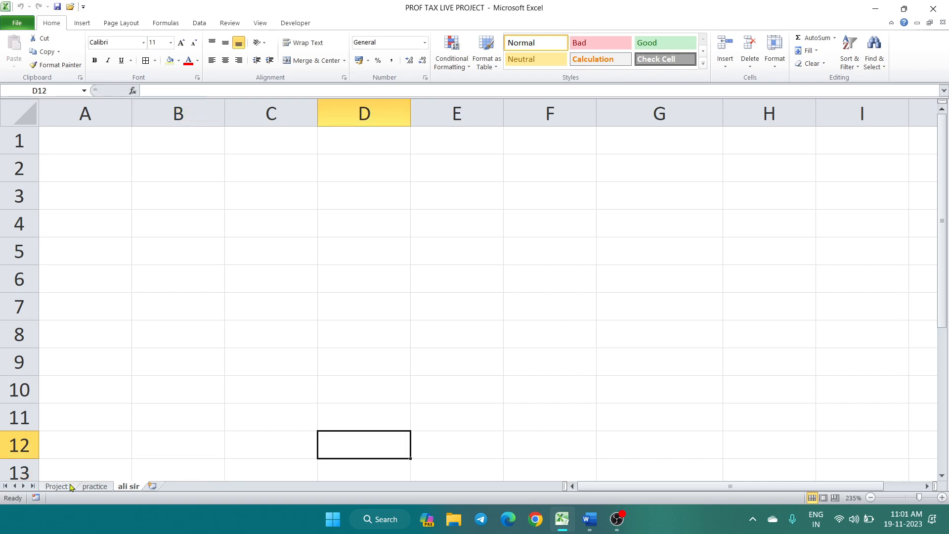
Set the Project worksheet's tab color to red.
click(70, 488)
right_click(62, 488)
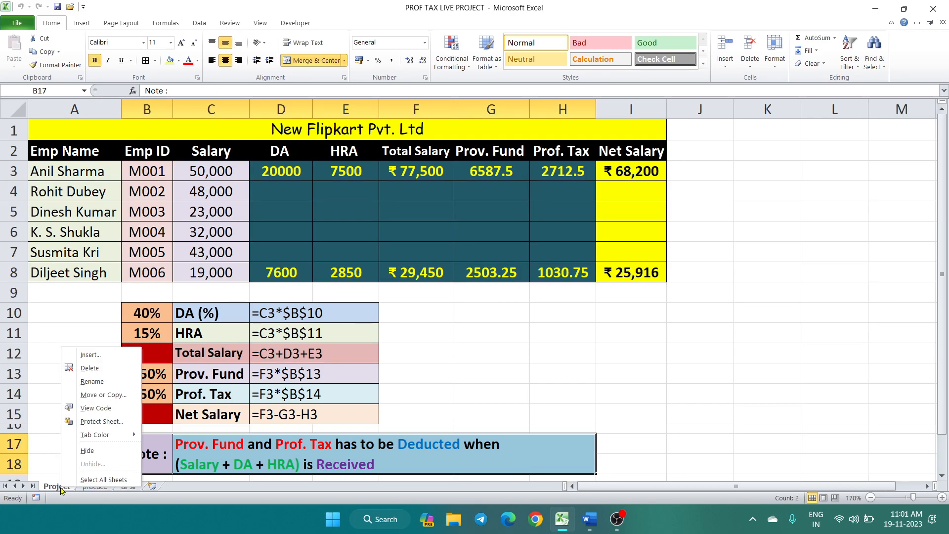
mouse_move(94, 437)
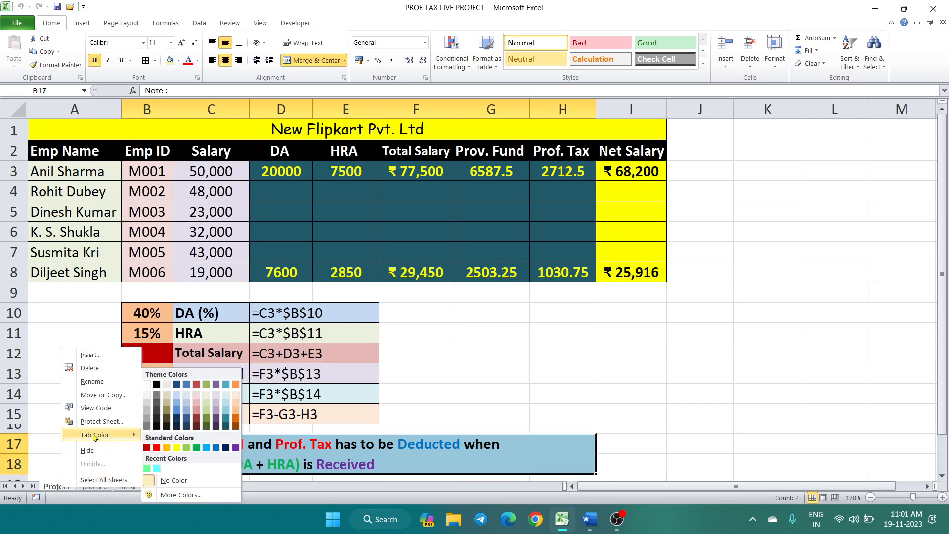
click(156, 448)
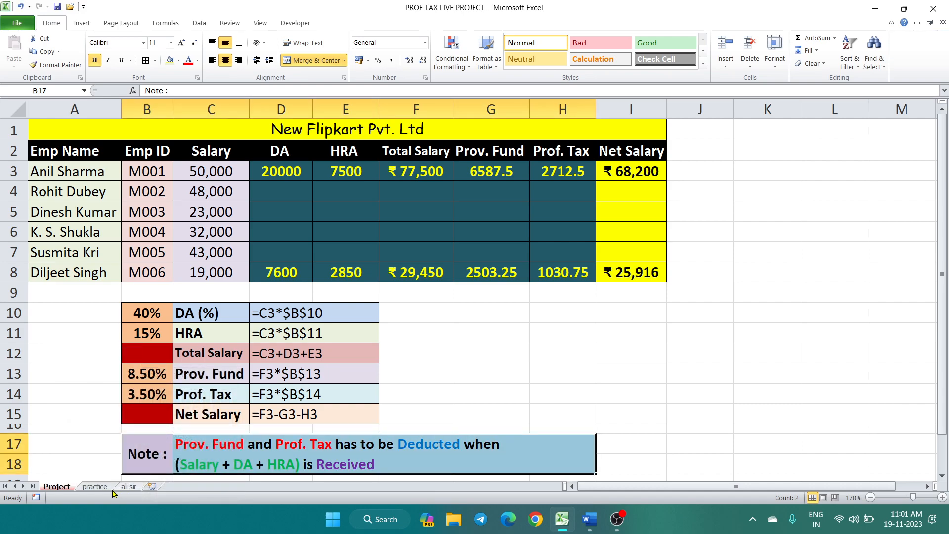
Set the practice worksheet's tab color to green.
click(93, 487)
right_click(92, 487)
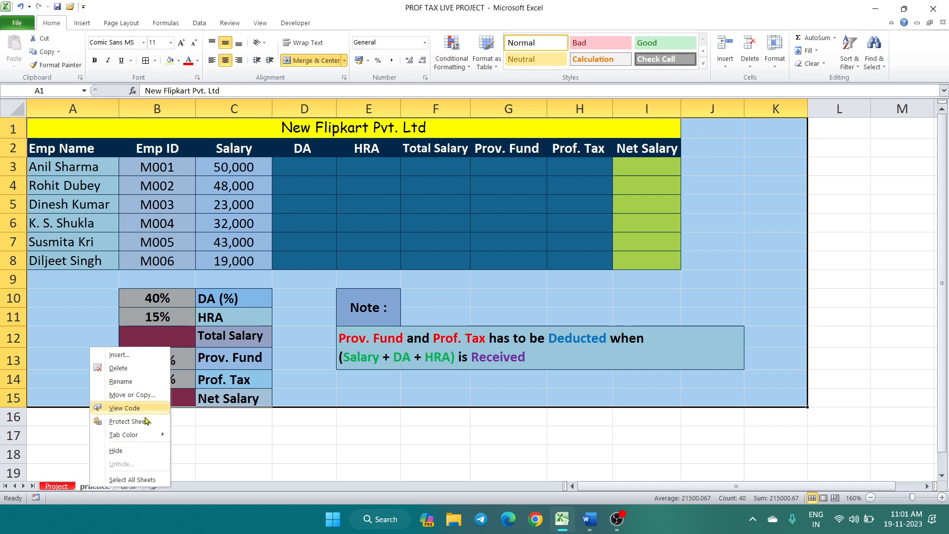
mouse_move(150, 439)
click(215, 446)
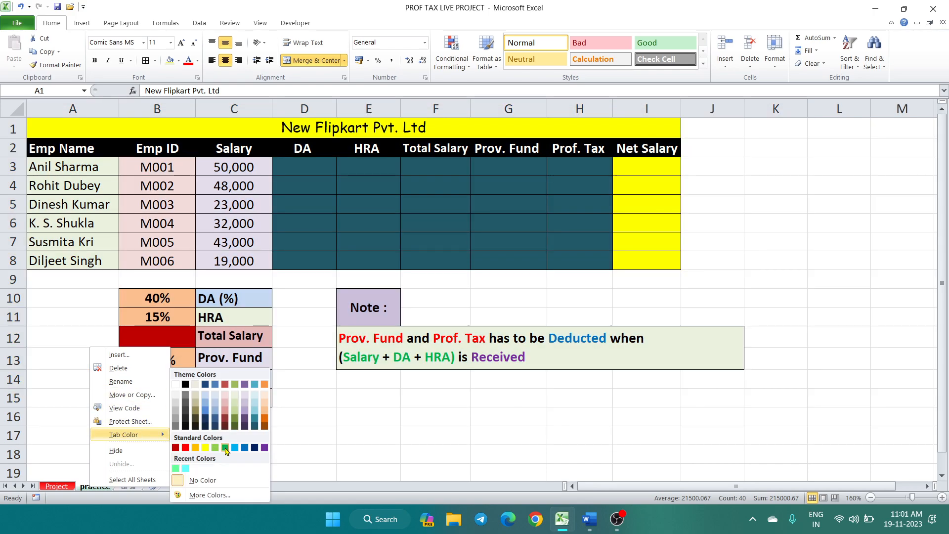
Set the tab color of the worksheet named after the instructor to blue.
click(135, 487)
right_click(135, 488)
mouse_move(179, 436)
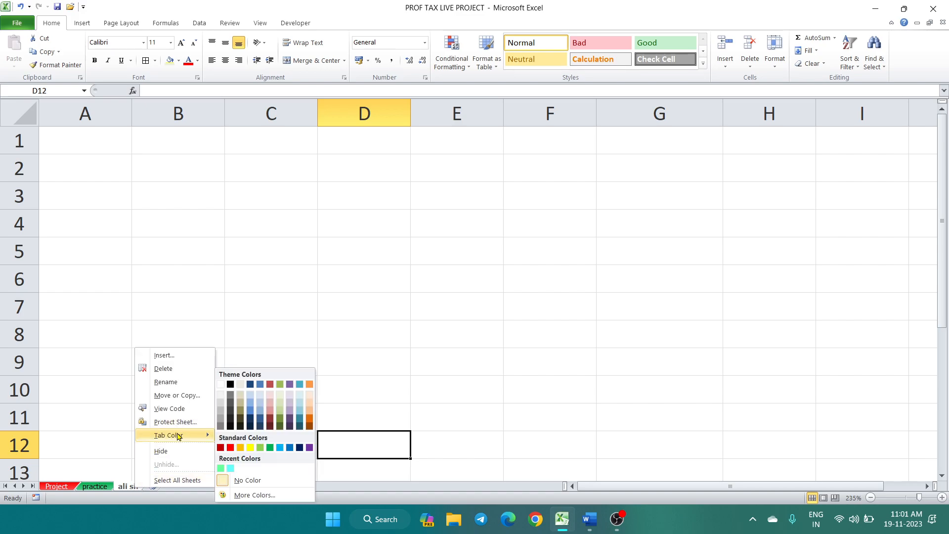
click(280, 447)
click(336, 395)
Examine the colored tabs of all three worksheets and the cell format options for tab color and protection.
click(93, 487)
click(62, 488)
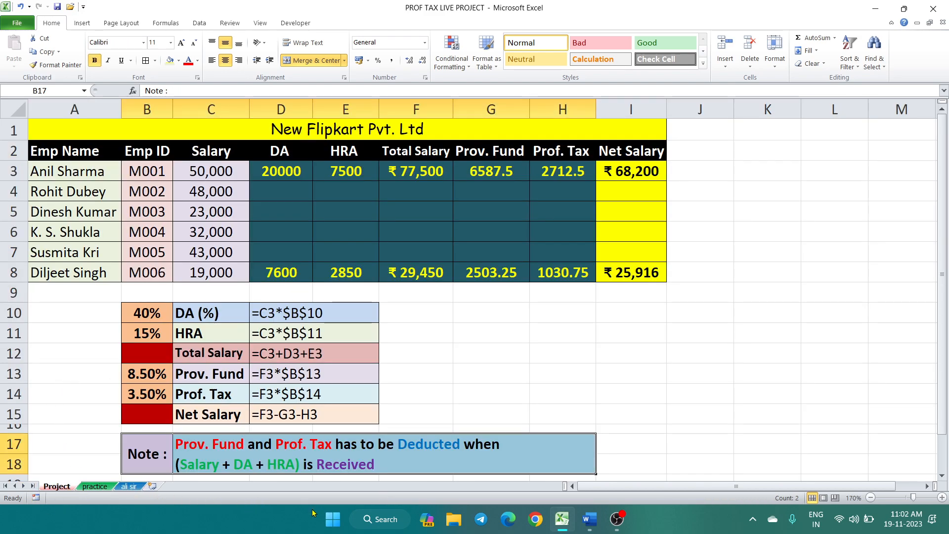
click(103, 488)
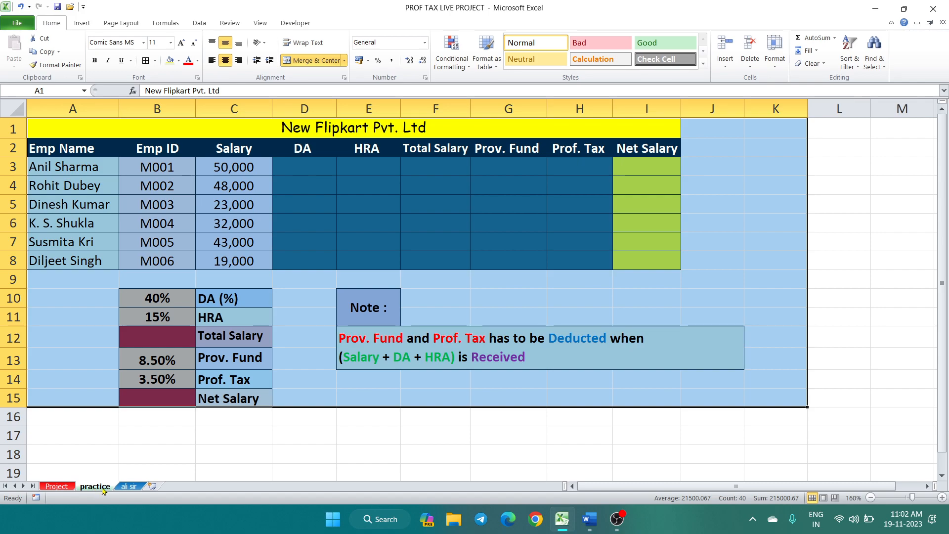
click(128, 487)
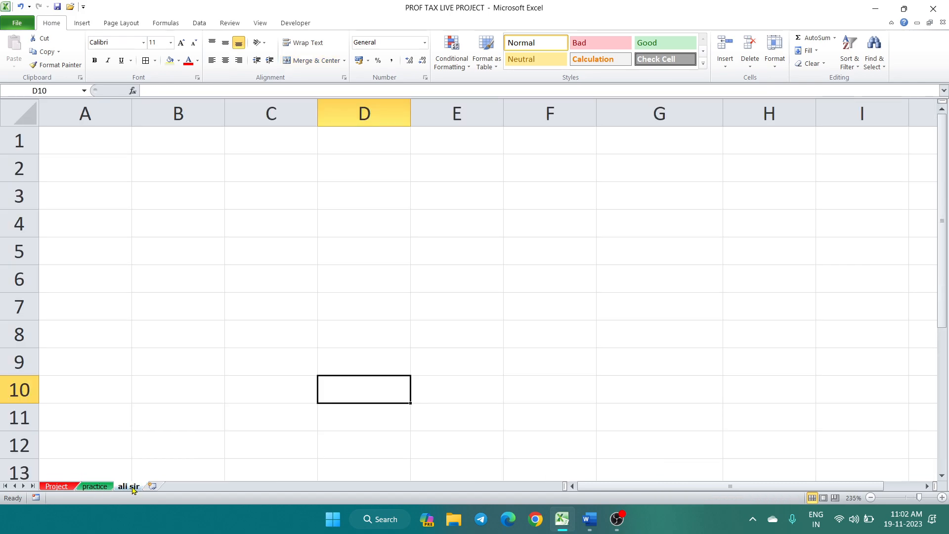
click(95, 487)
click(57, 487)
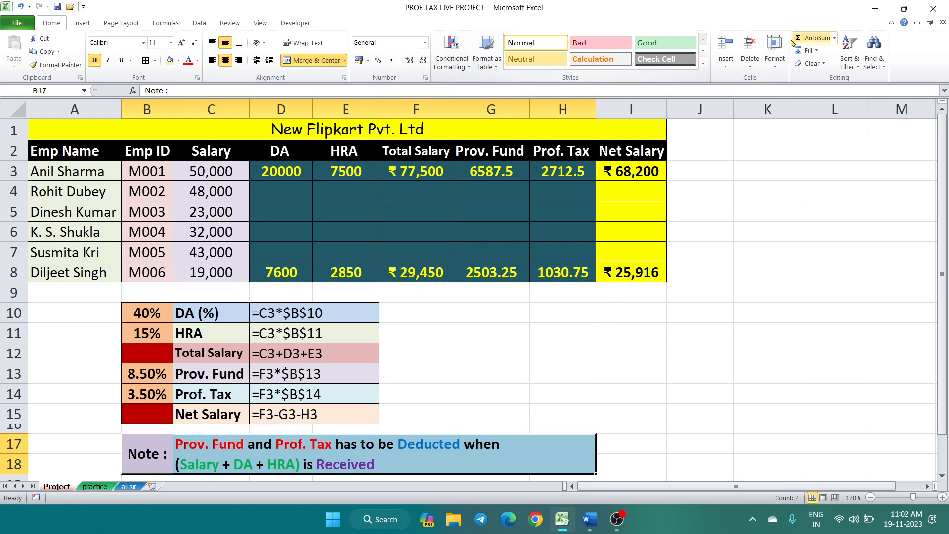
click(730, 68)
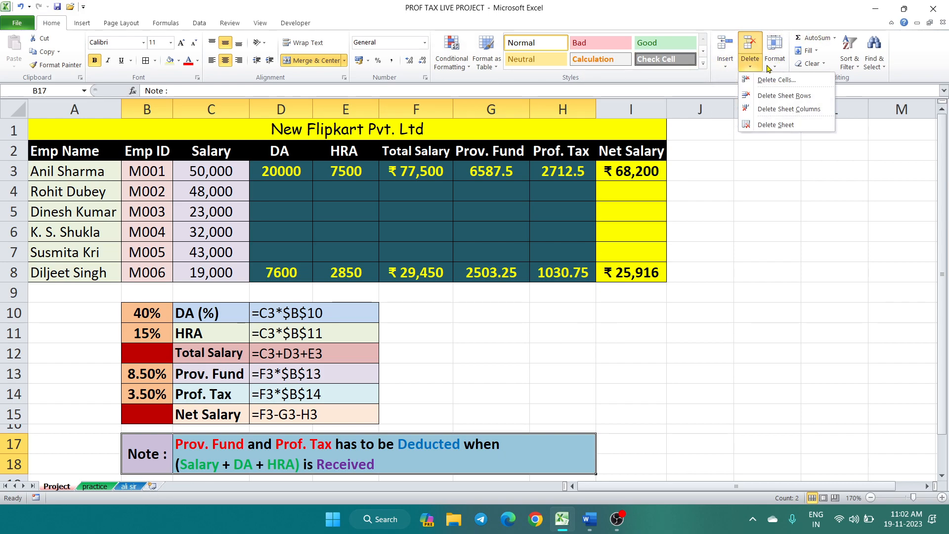
click(775, 64)
mouse_move(805, 229)
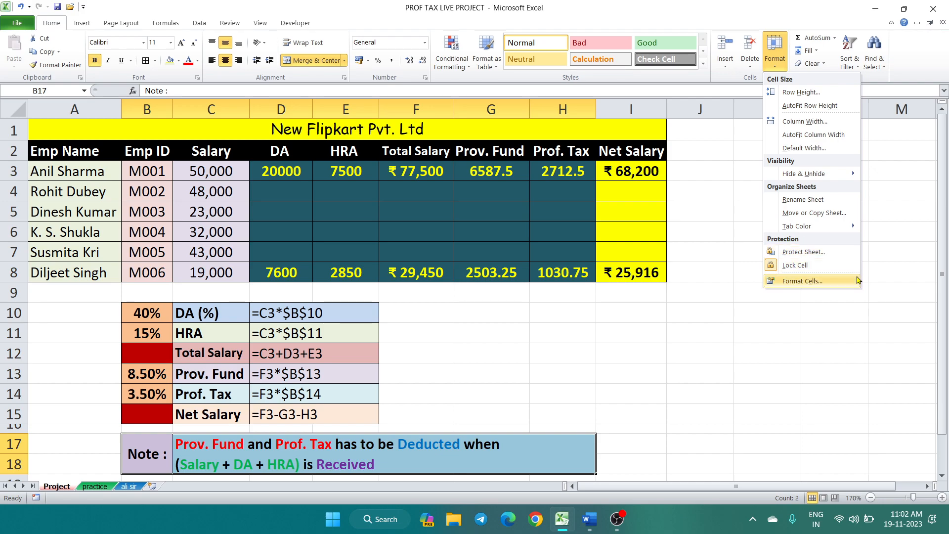
mouse_move(841, 231)
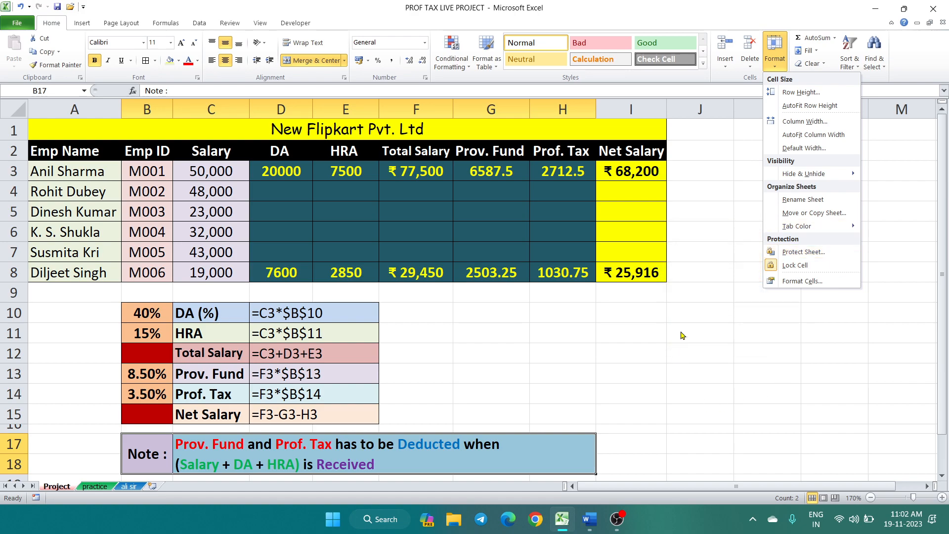
click(712, 341)
drag(712, 344, 860, 360)
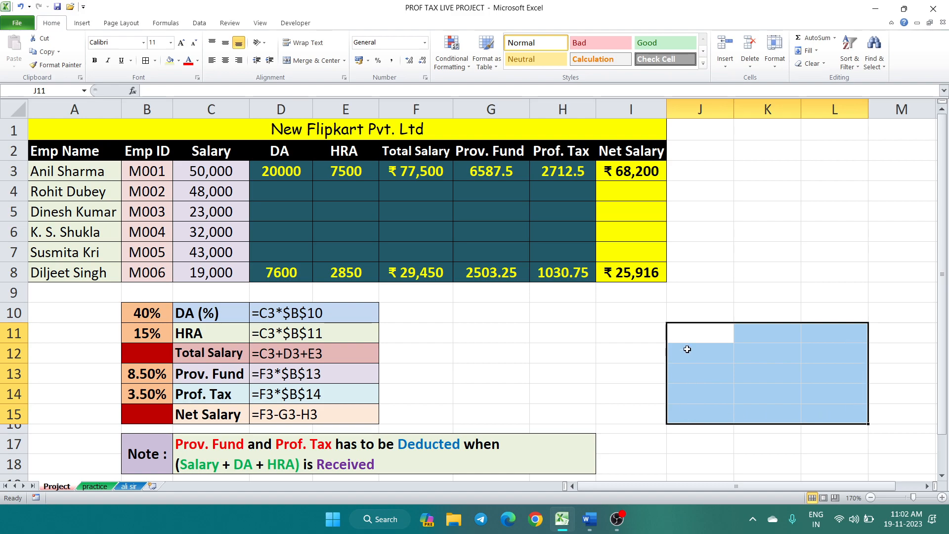
click(792, 157)
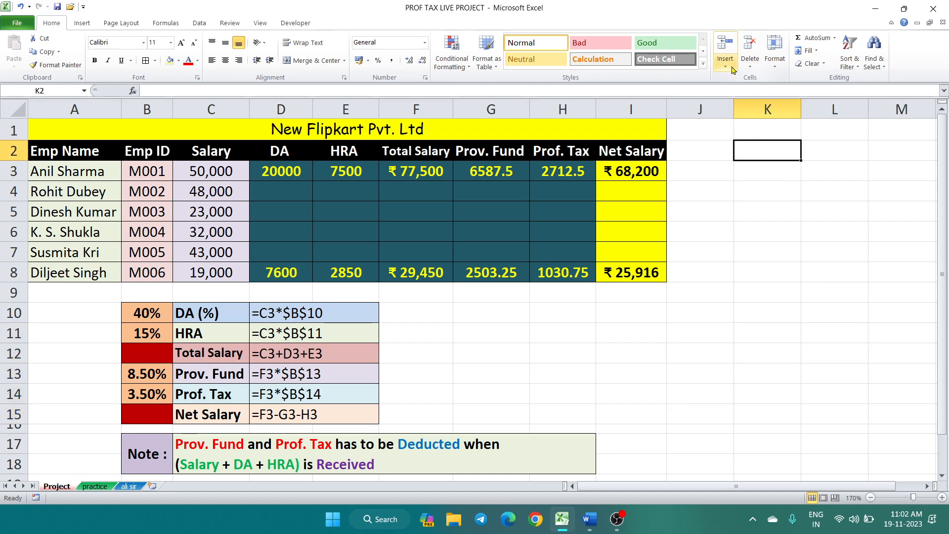
click(765, 68)
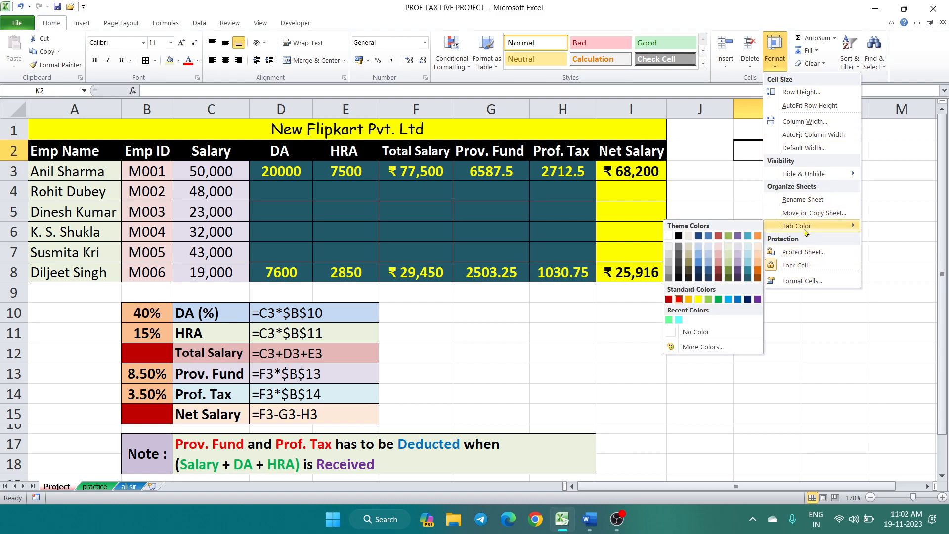
click(697, 385)
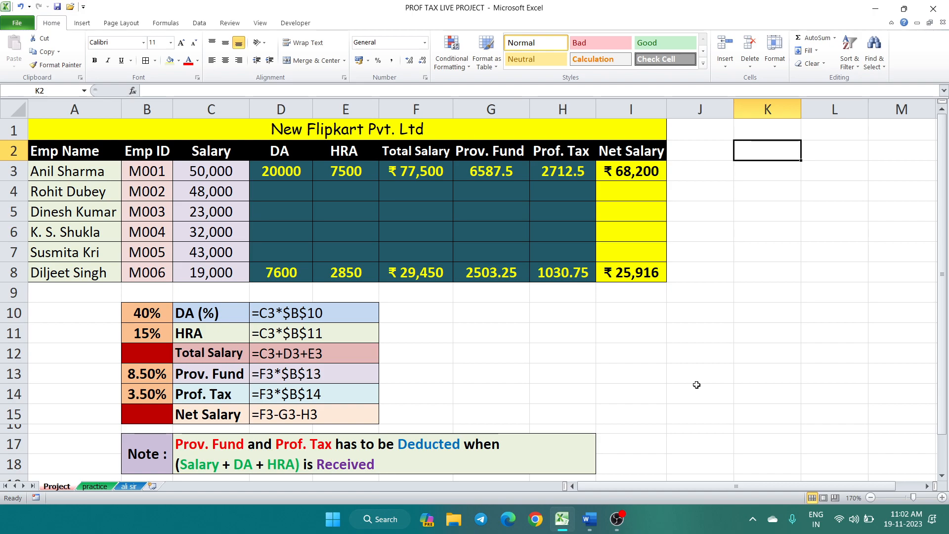
click(732, 193)
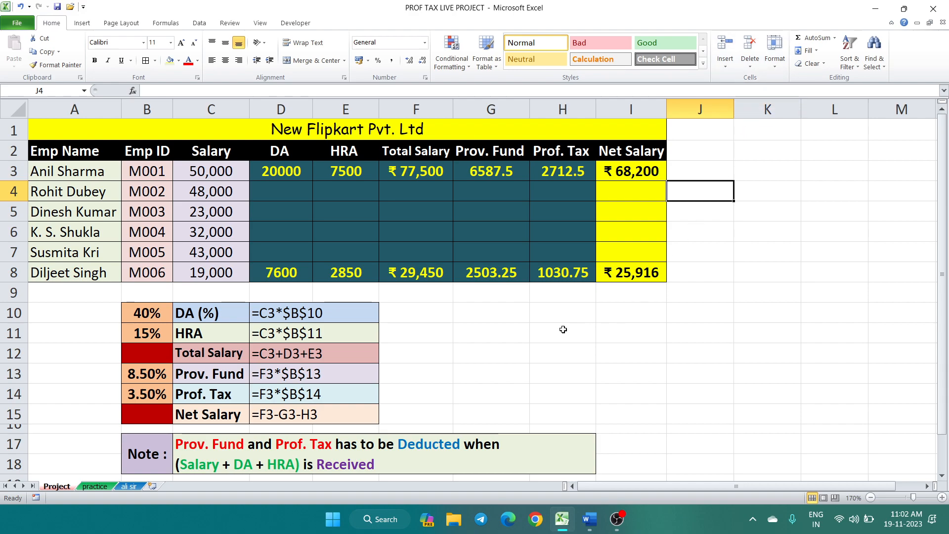
Switch to the practice worksheet and examine the salary table's columns from Emp Name through Net Salary.
click(94, 486)
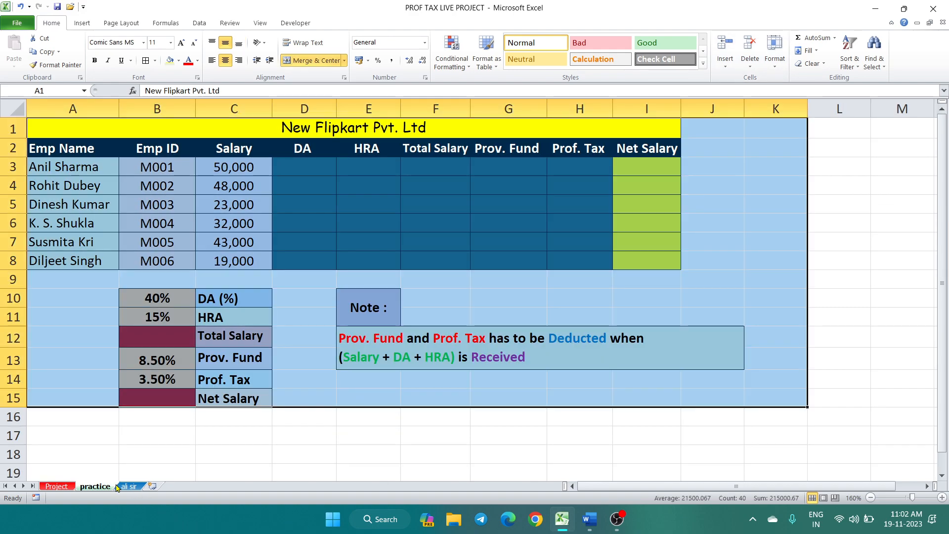
click(382, 458)
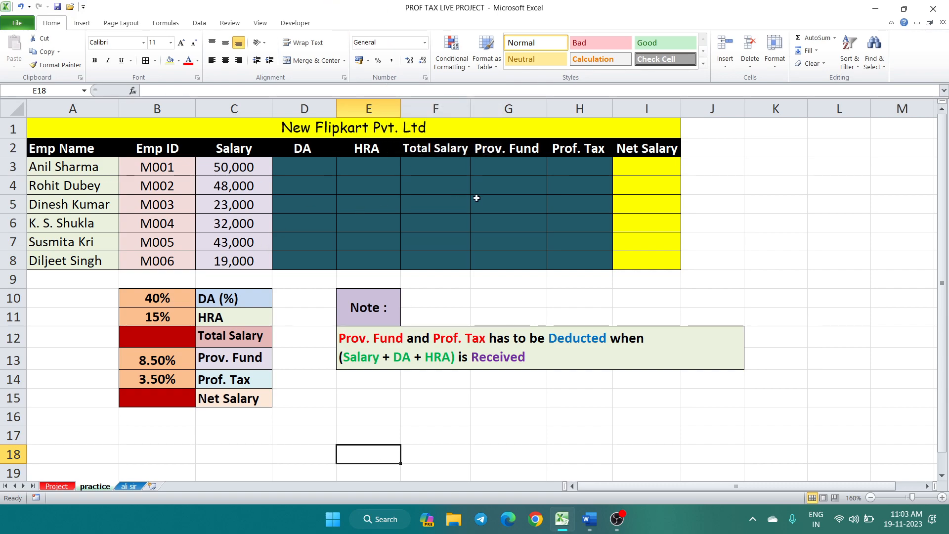
click(763, 201)
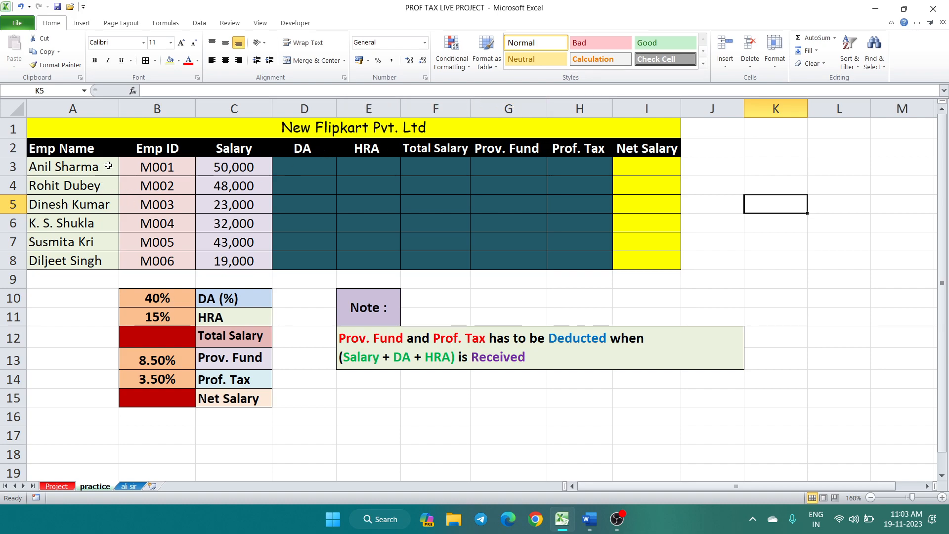
drag(105, 154, 69, 262)
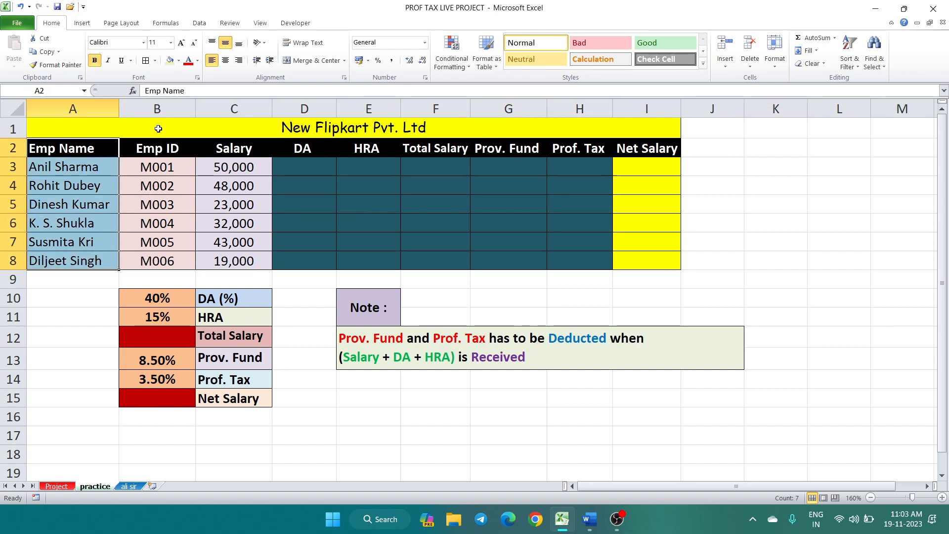
drag(166, 152, 170, 262)
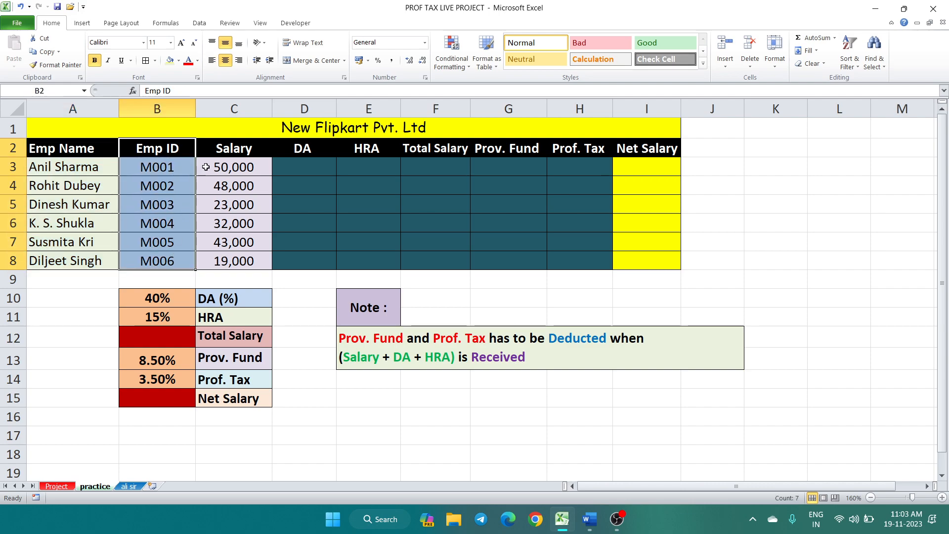
click(225, 153)
drag(224, 152, 232, 253)
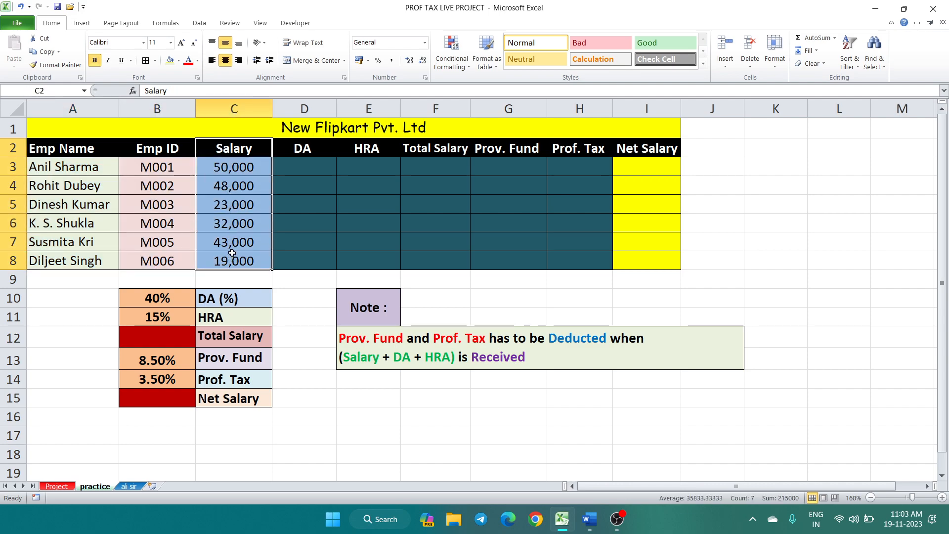
click(302, 154)
click(366, 149)
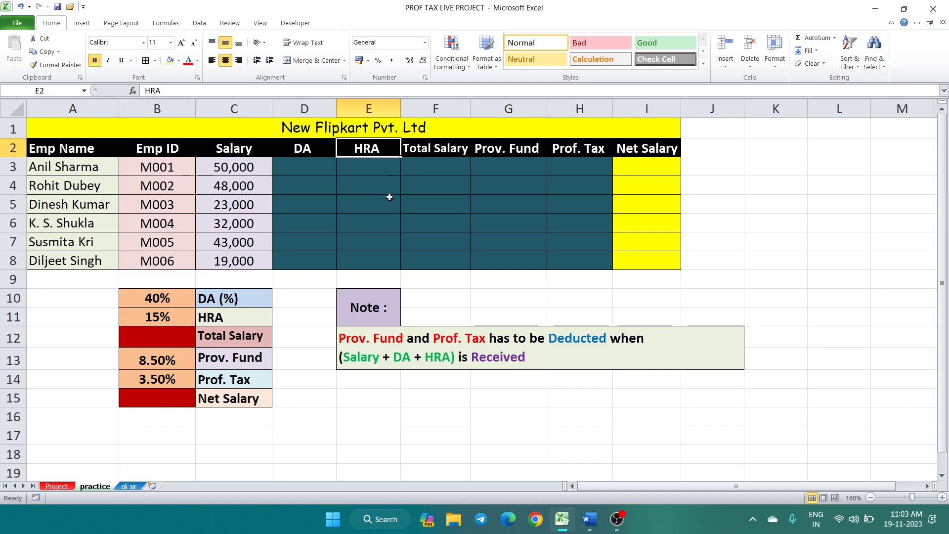
click(569, 154)
click(647, 164)
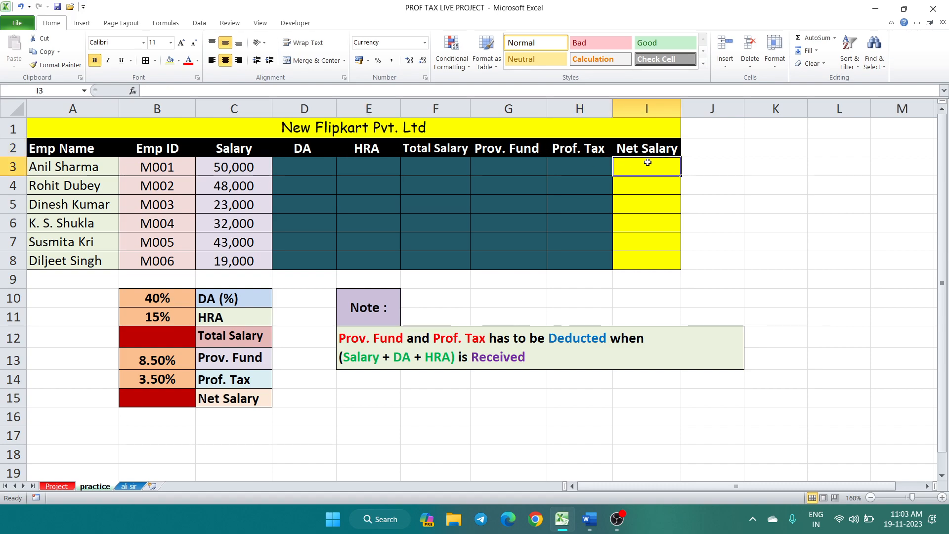
Examine the empty DA column, the first employee's salary in C3 and the DA percentage in B10.
click(503, 238)
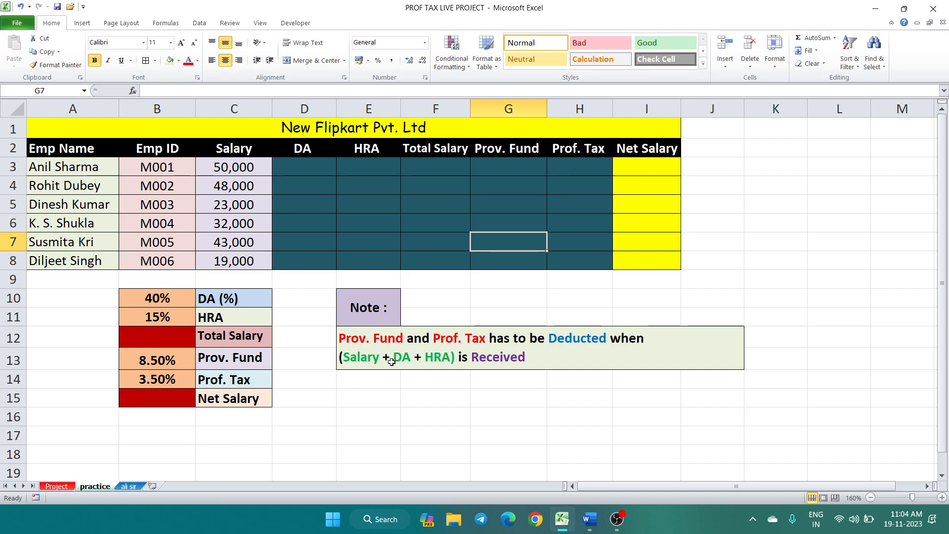
drag(302, 149, 312, 223)
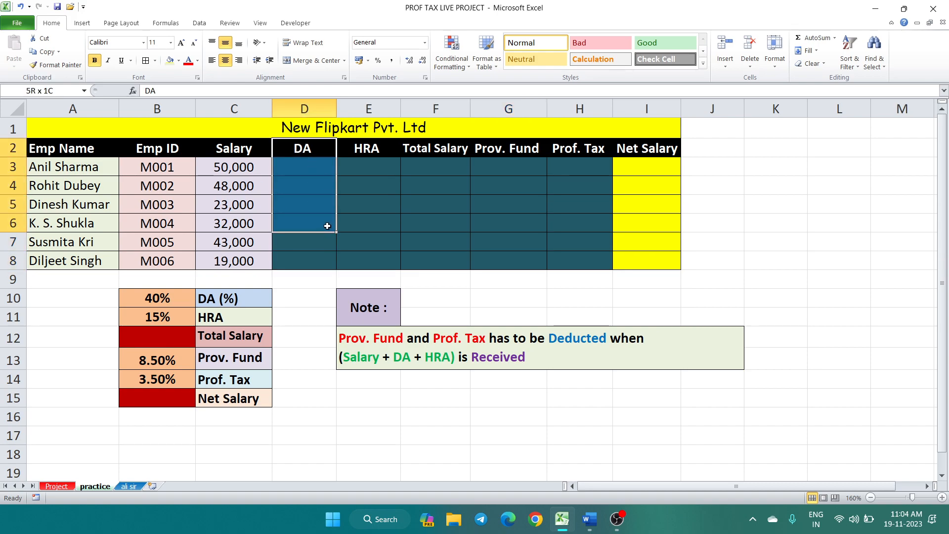
click(324, 277)
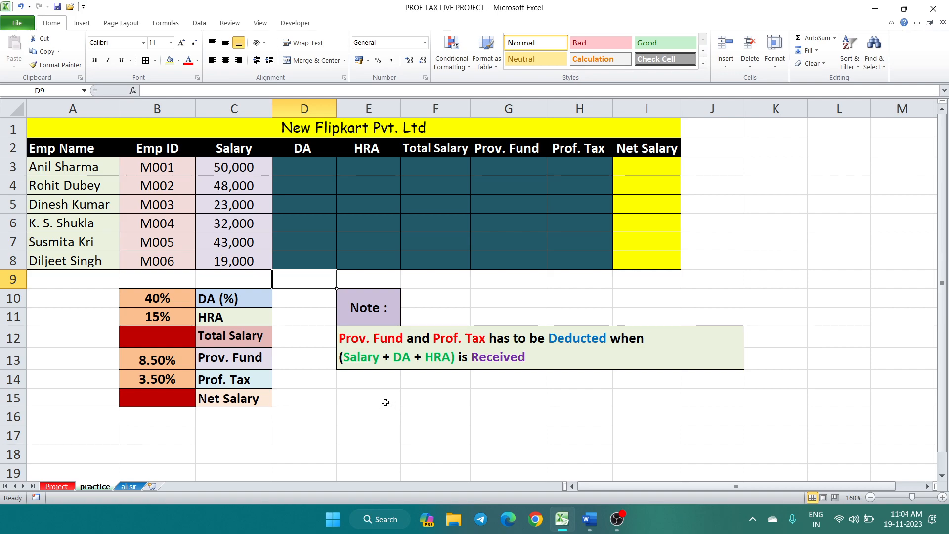
click(309, 150)
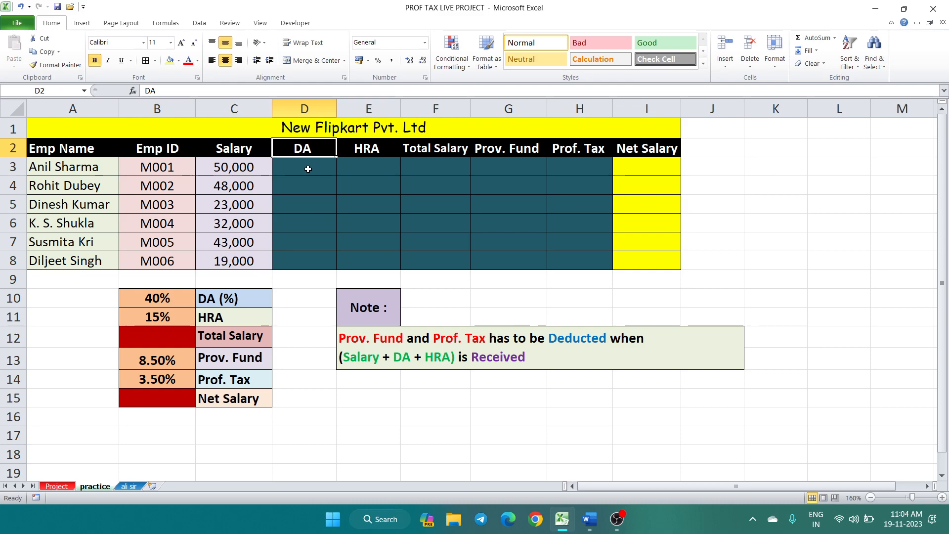
click(315, 228)
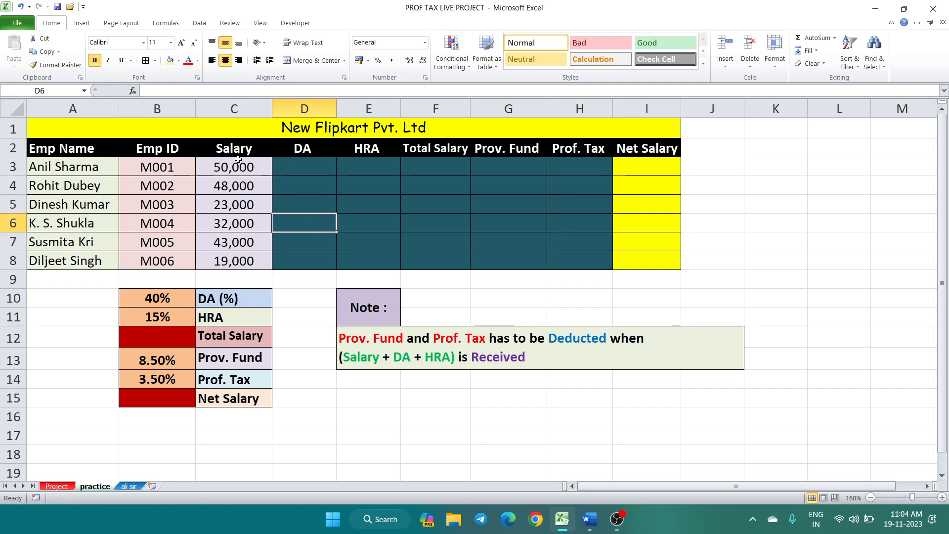
click(257, 170)
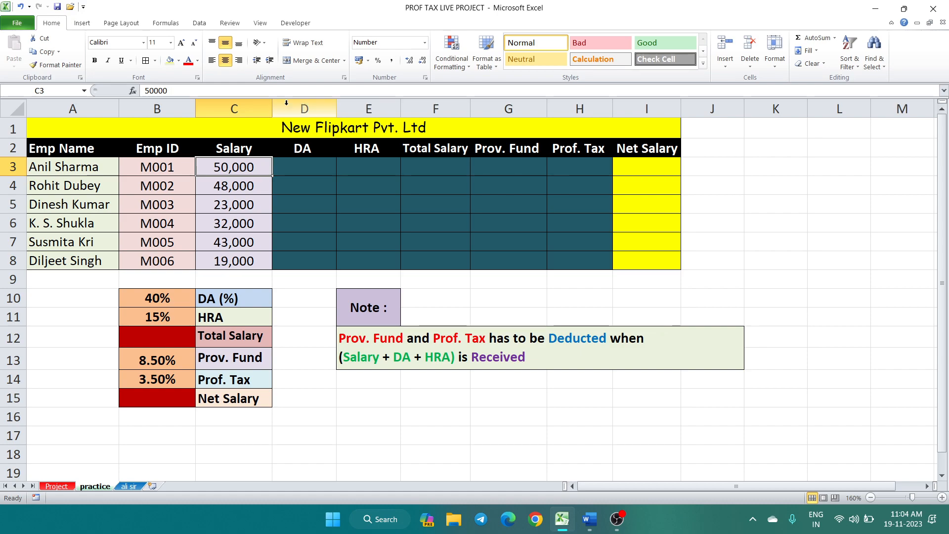
click(128, 298)
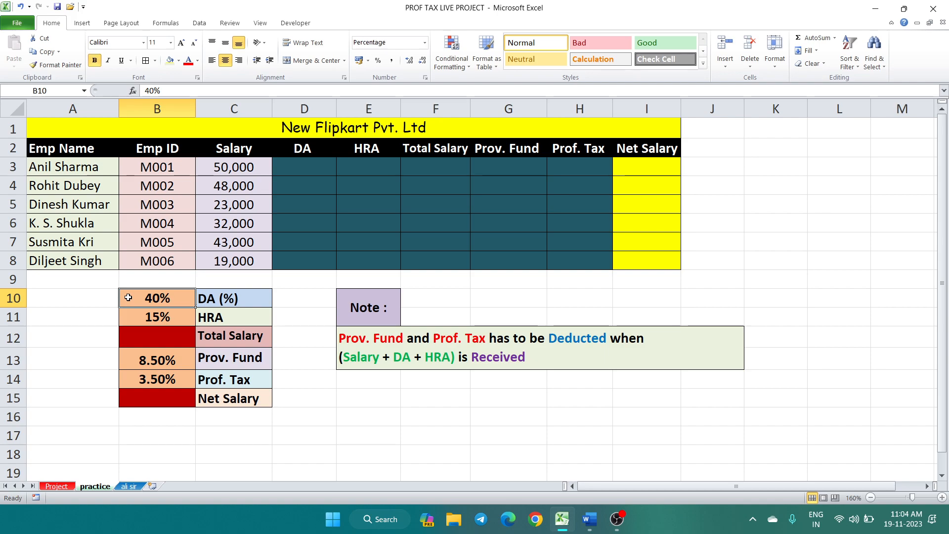
Enter 100 as a sample salary in cell F16 below the note.
click(423, 420)
text(11)
key(BackSpace)
text(00)
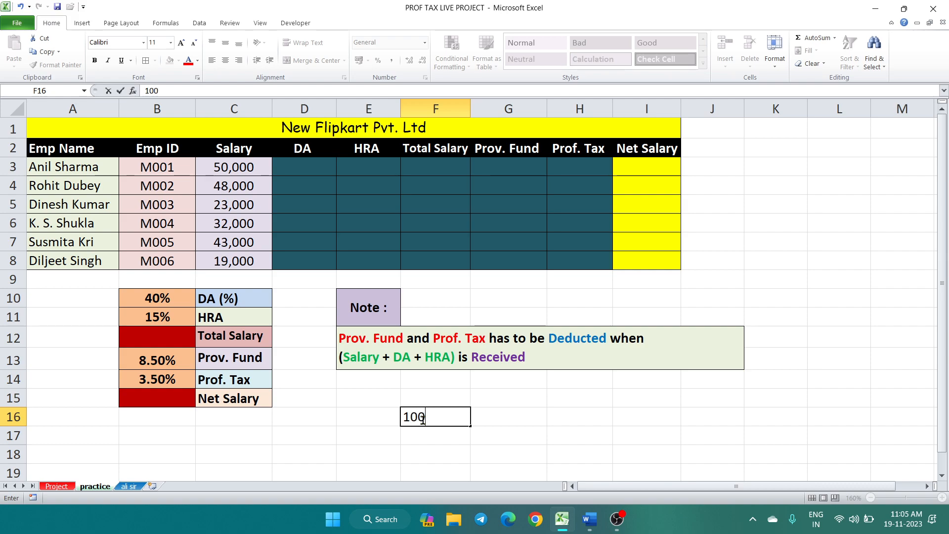
click(496, 416)
Add the headings Salary, DA, HRA and TOTAL across cells F15 to I15 above the sample salary.
click(453, 401)
text(SA)
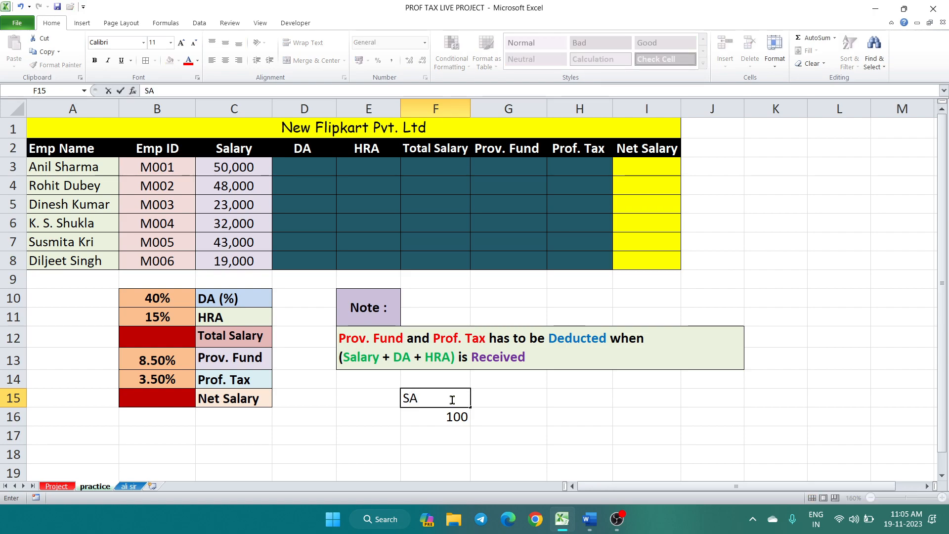
key(BackSpace)
text(alary)
key(Tab)
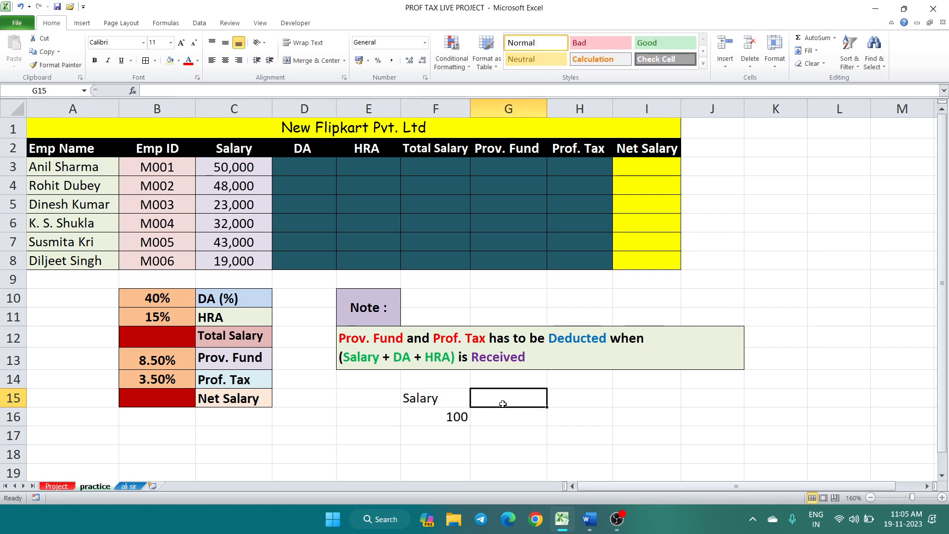
text(DA)
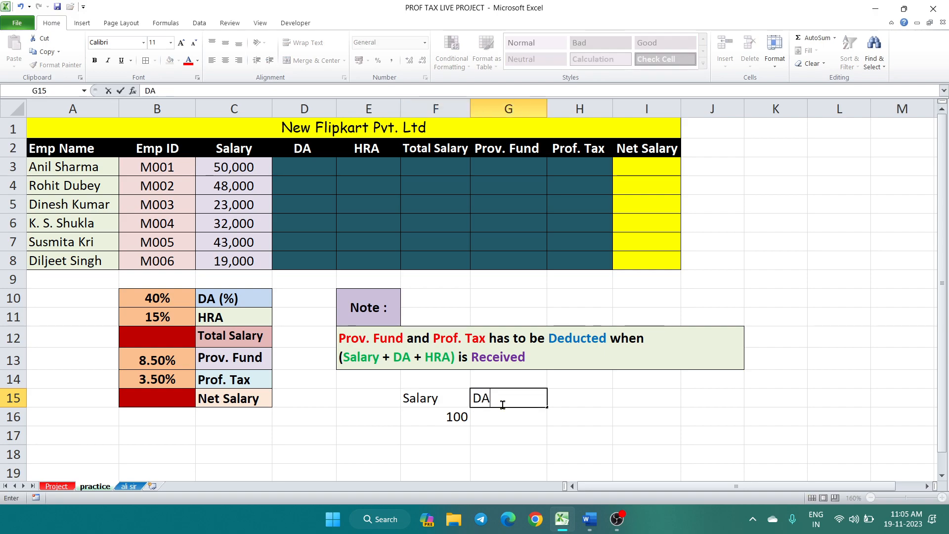
key(Tab)
text(HRA)
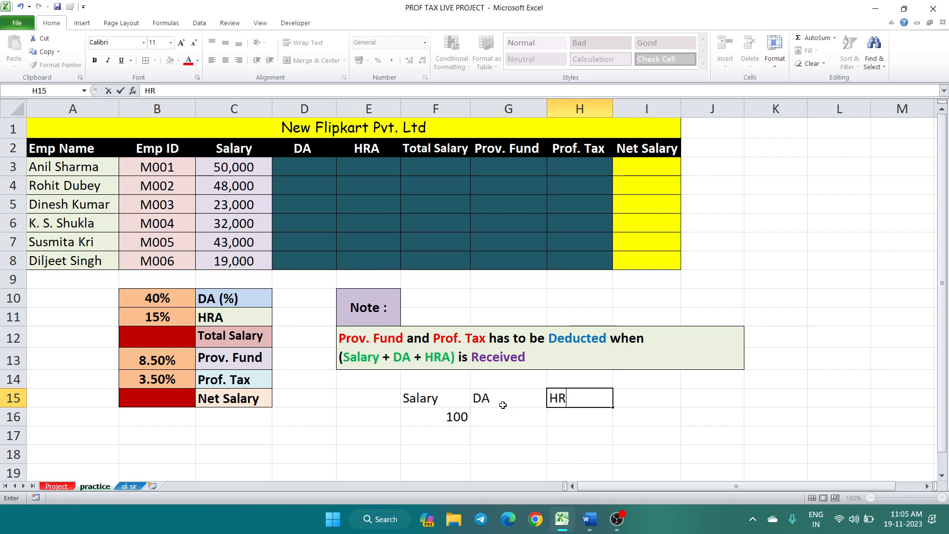
key(Tab)
text(TOTAL)
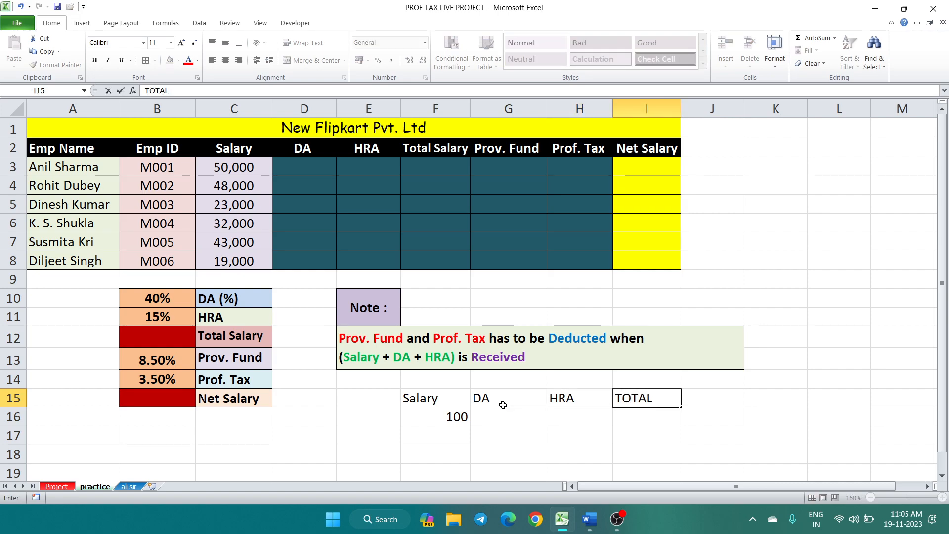
click(503, 409)
Enter 40 as the sample DA amount in cell G16.
click(423, 414)
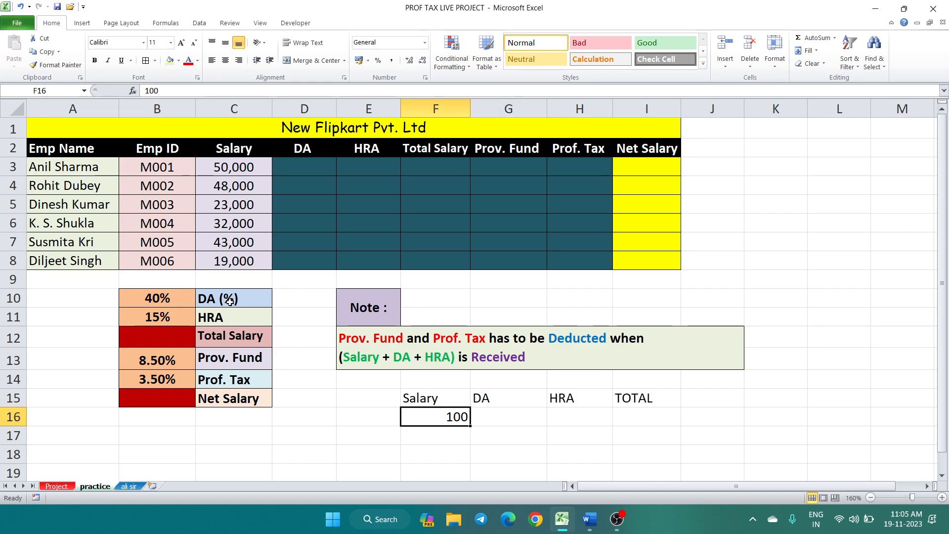
click(492, 414)
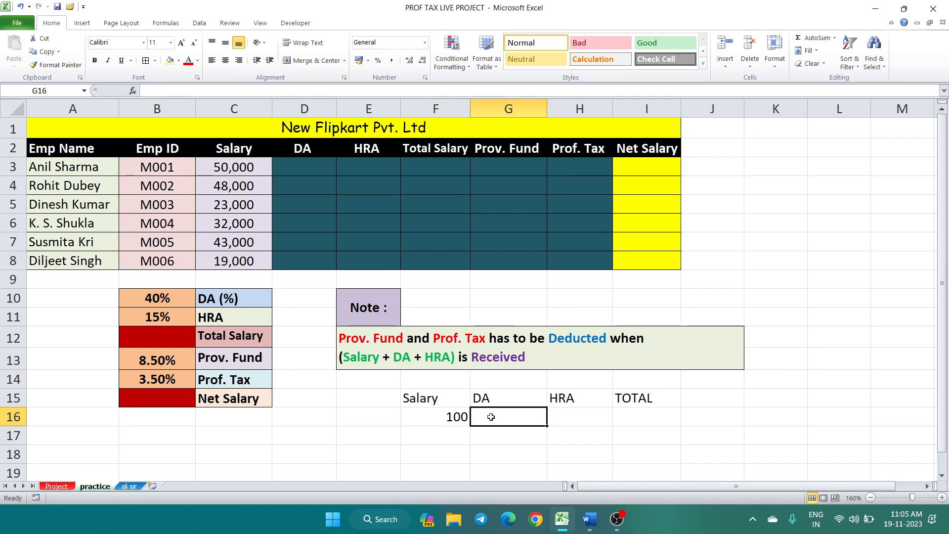
text(40)
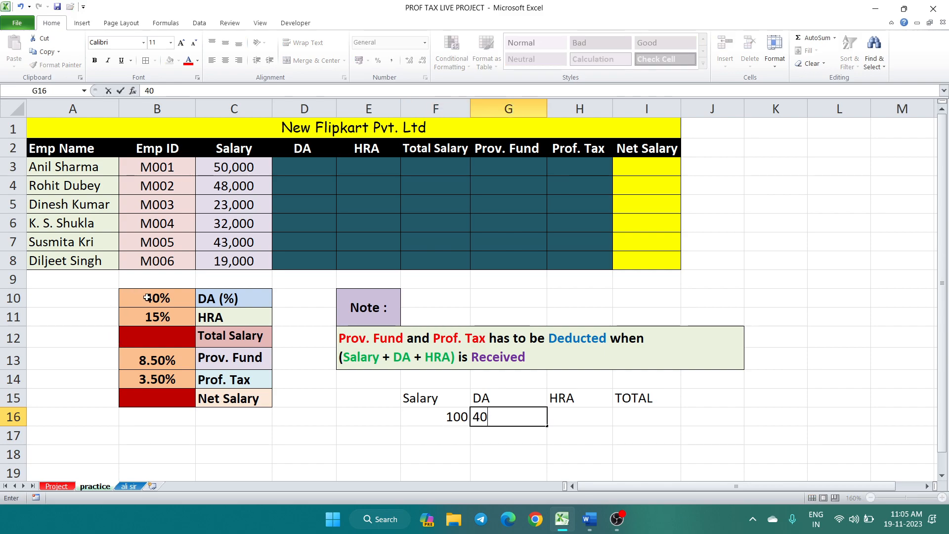
click(504, 442)
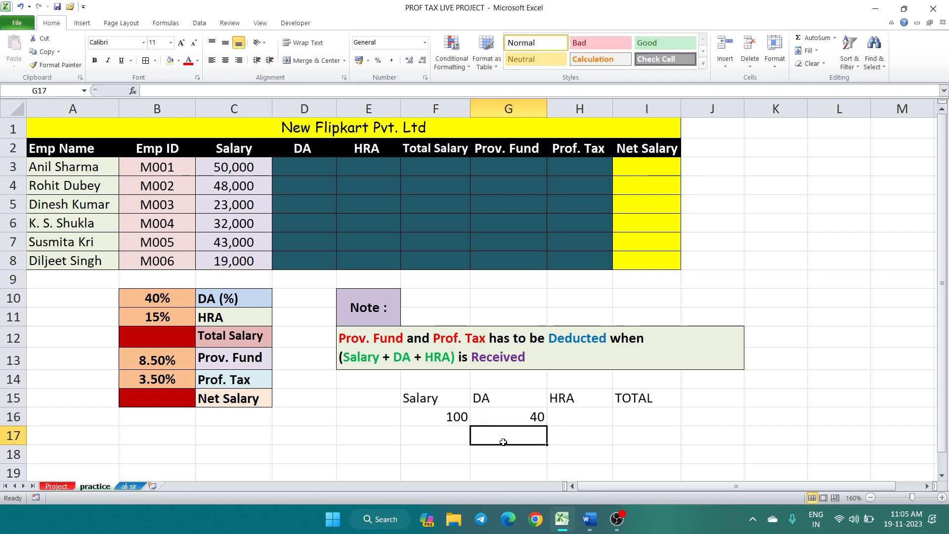
Review the HRA percentage in row 11 and enter 15 as the sample HRA amount in cell H16.
click(375, 149)
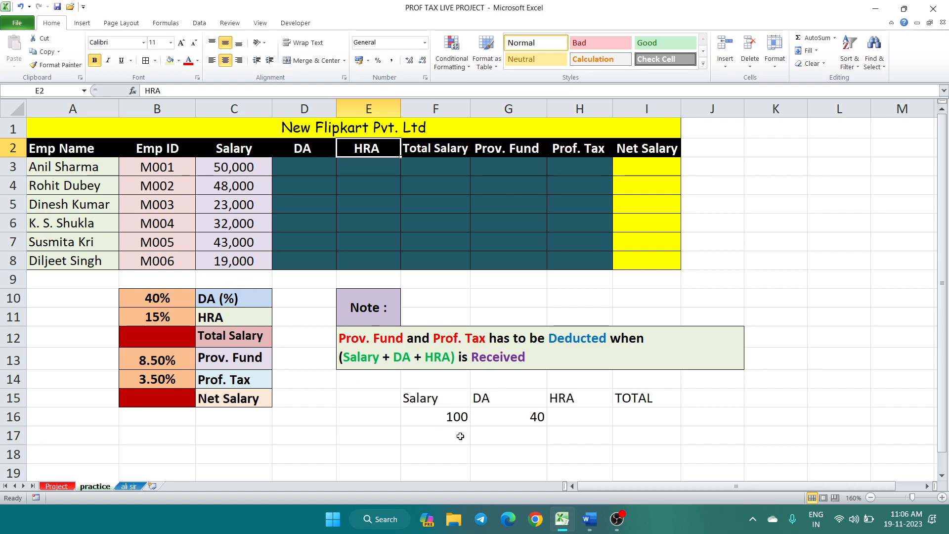
click(456, 420)
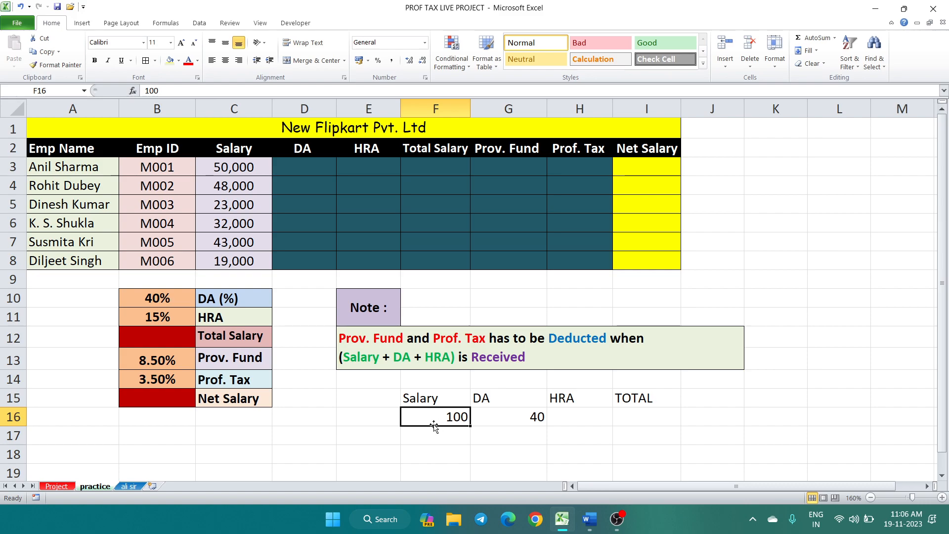
drag(171, 317, 225, 317)
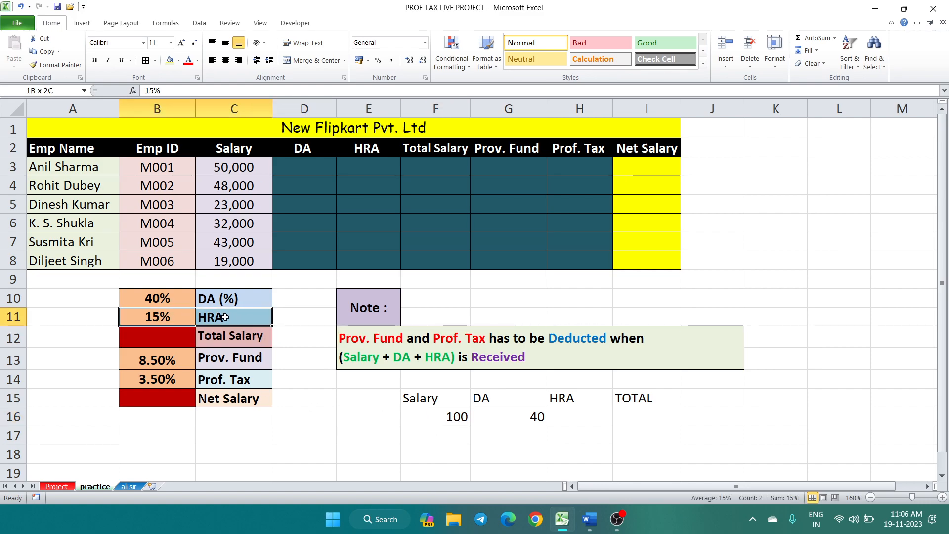
click(553, 436)
click(559, 414)
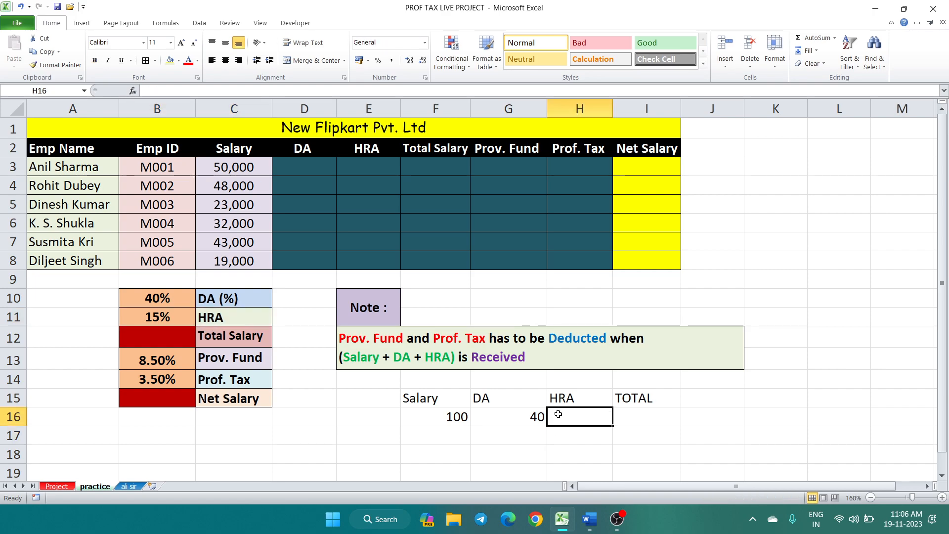
text(15)
click(565, 451)
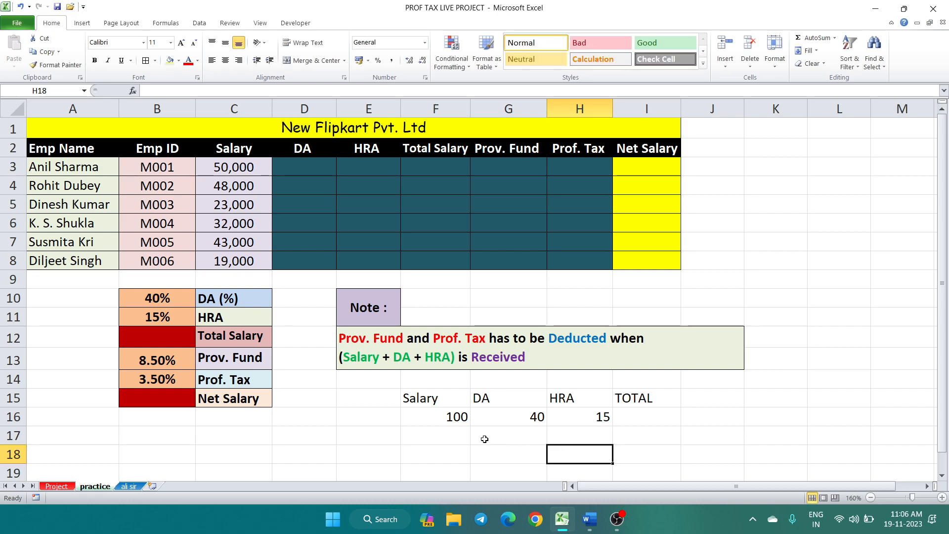
Calculate the sample total in cell I16 with the formula =F16+G16+H16 and check that formula.
click(621, 418)
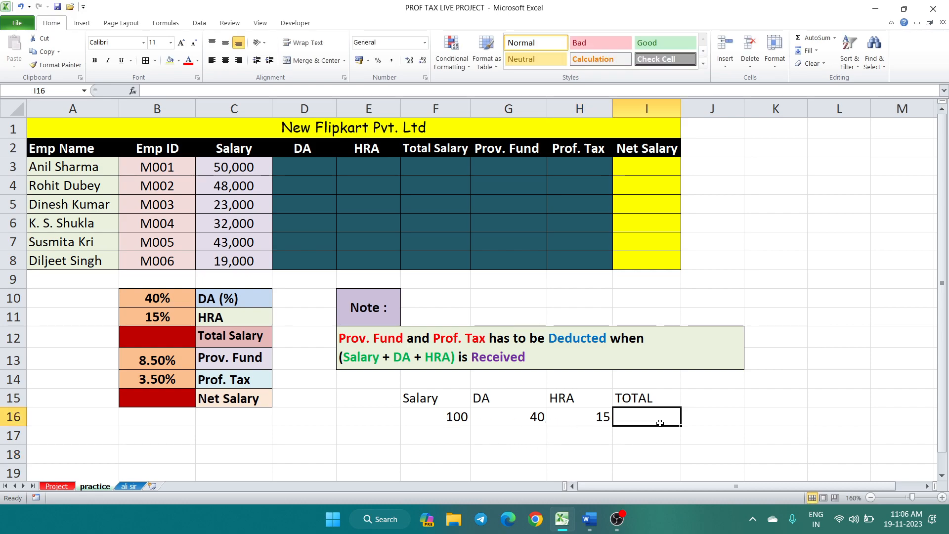
text(=)
click(431, 418)
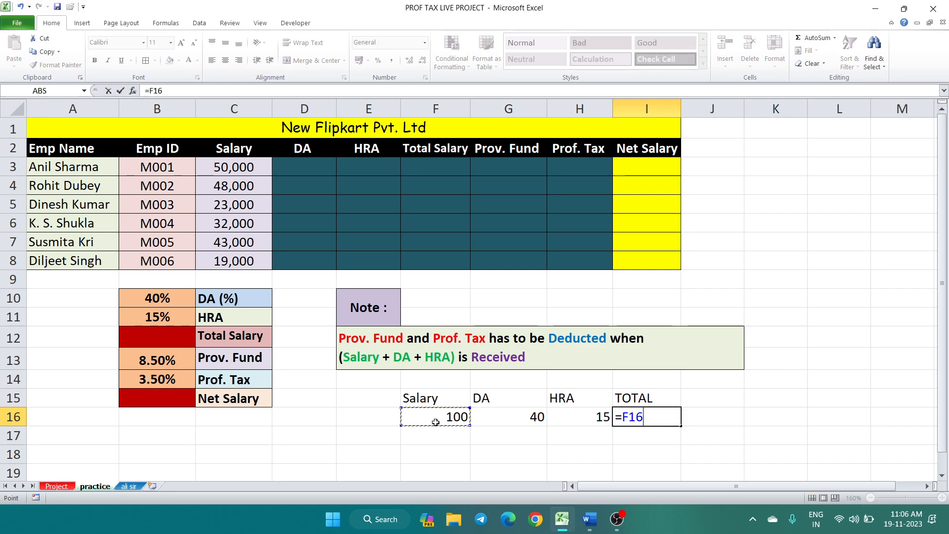
text(+)
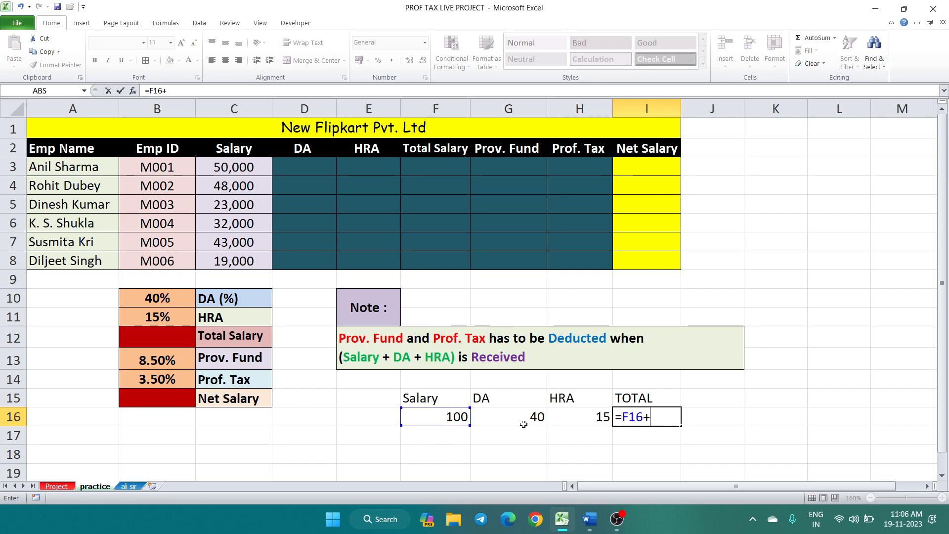
click(517, 422)
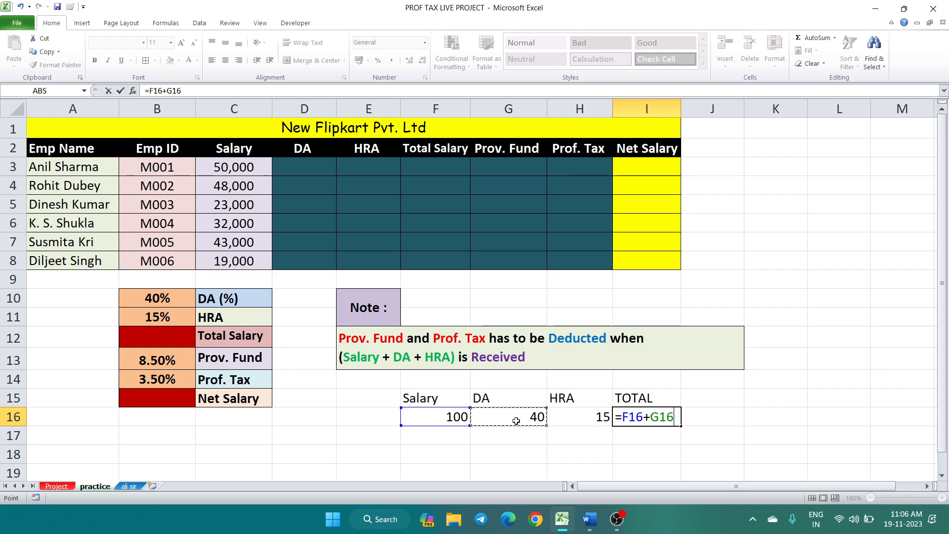
text(+)
click(585, 425)
key(Return)
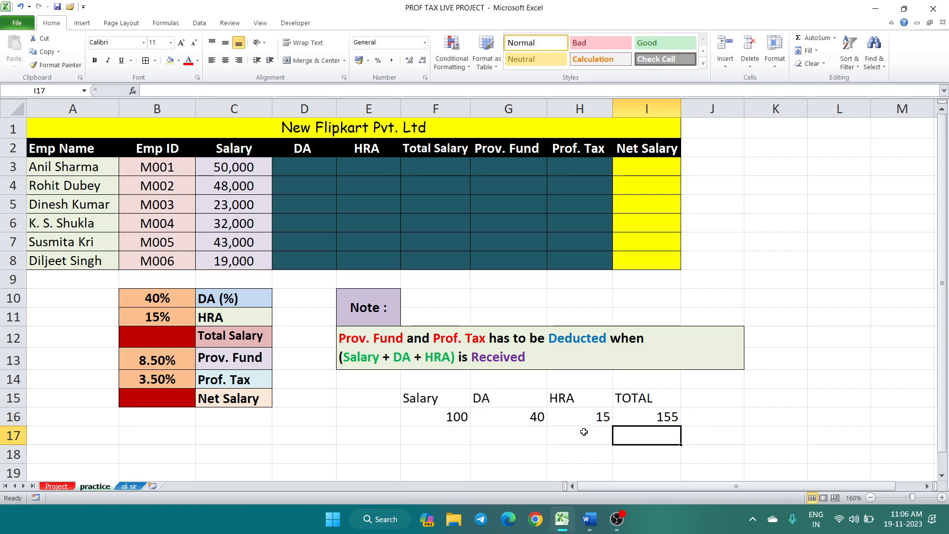
click(644, 424)
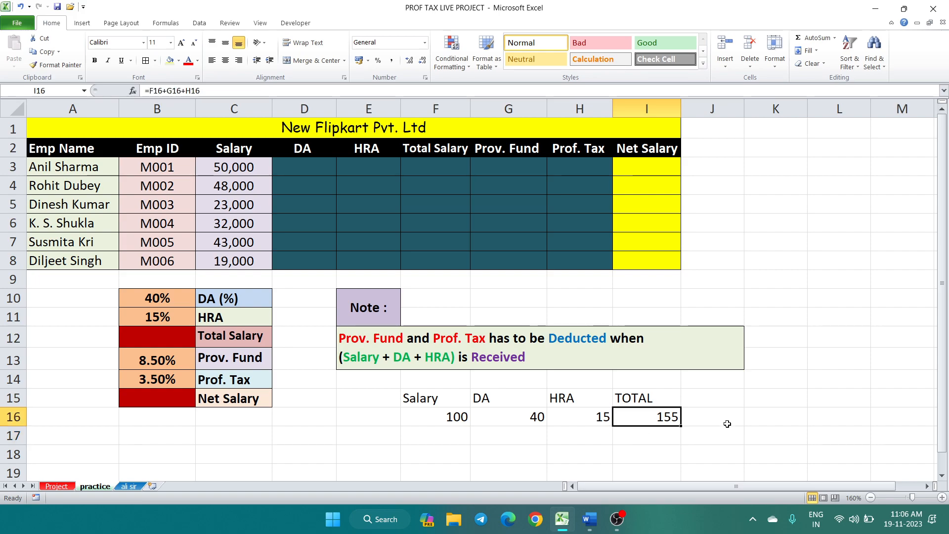
Add the headings PF, PT and NET SALARY in cells J15 to L15 beside the TOTAL heading.
click(755, 415)
click(710, 402)
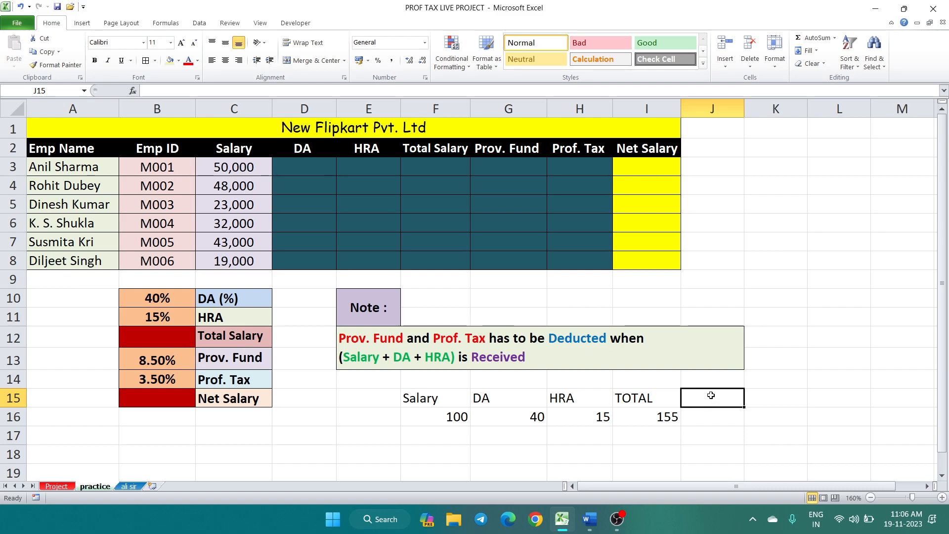
text(pf)
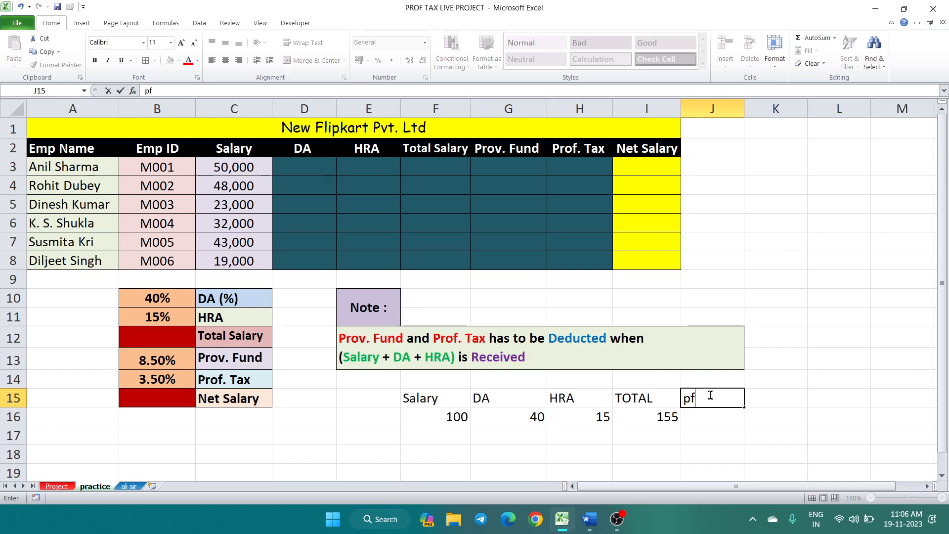
key(BackSpace)
key(BackSpace)
text(PF)
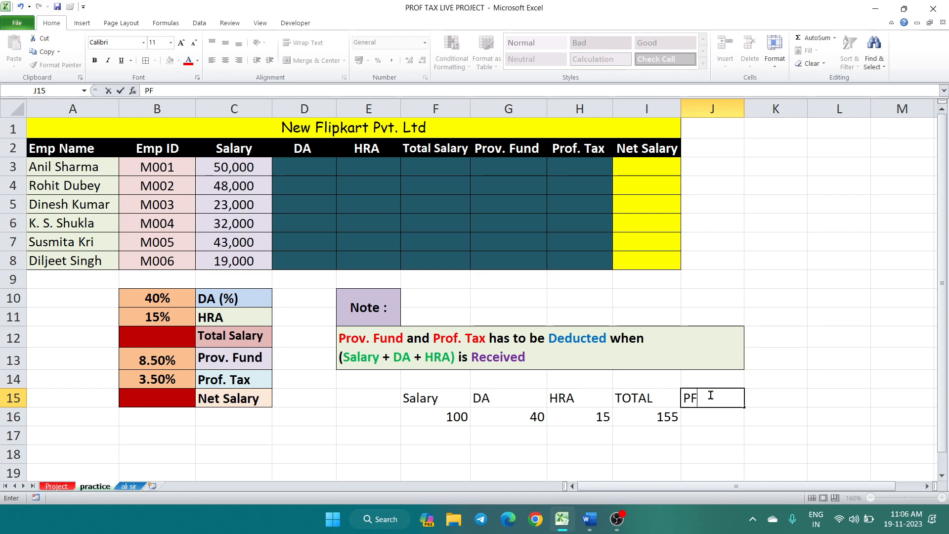
key(Tab)
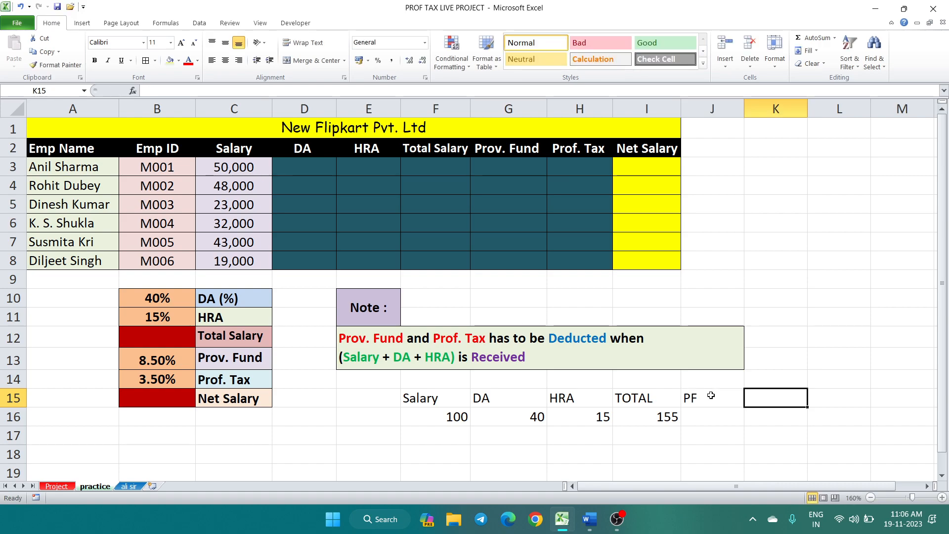
text(p)
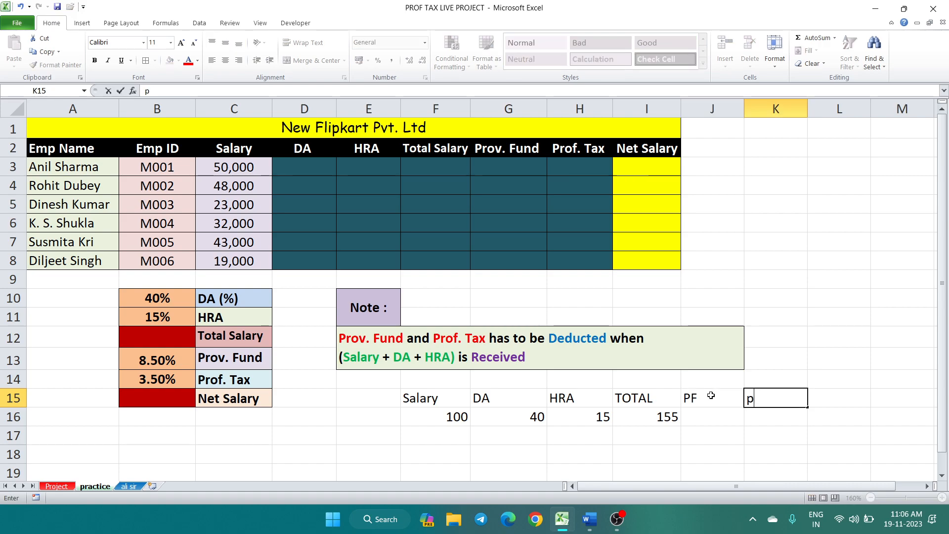
key(BackSpace)
text(PT)
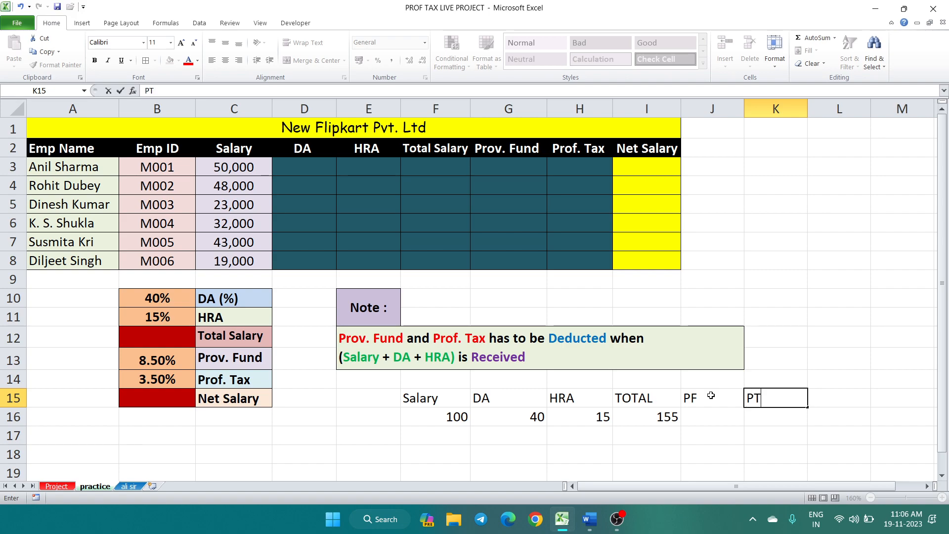
key(Tab)
text(N)
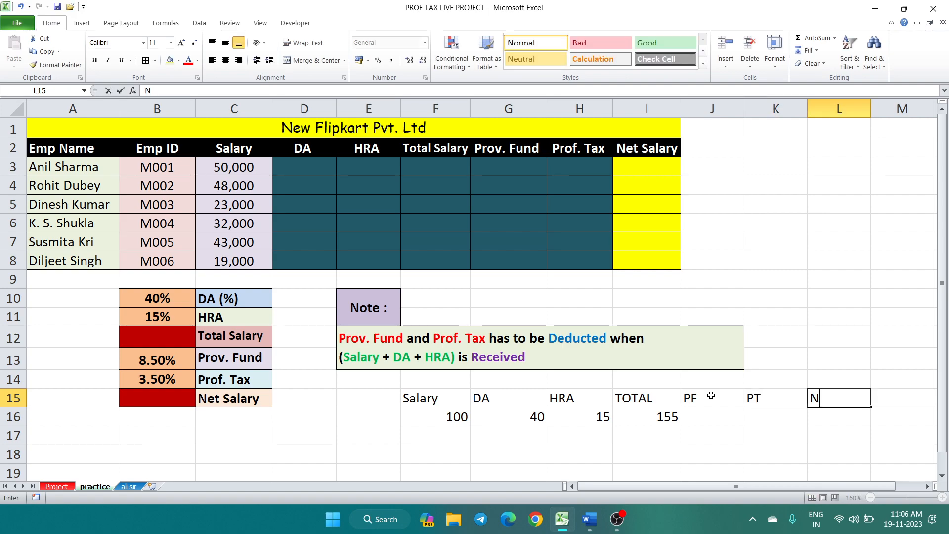
text(ET SALARY)
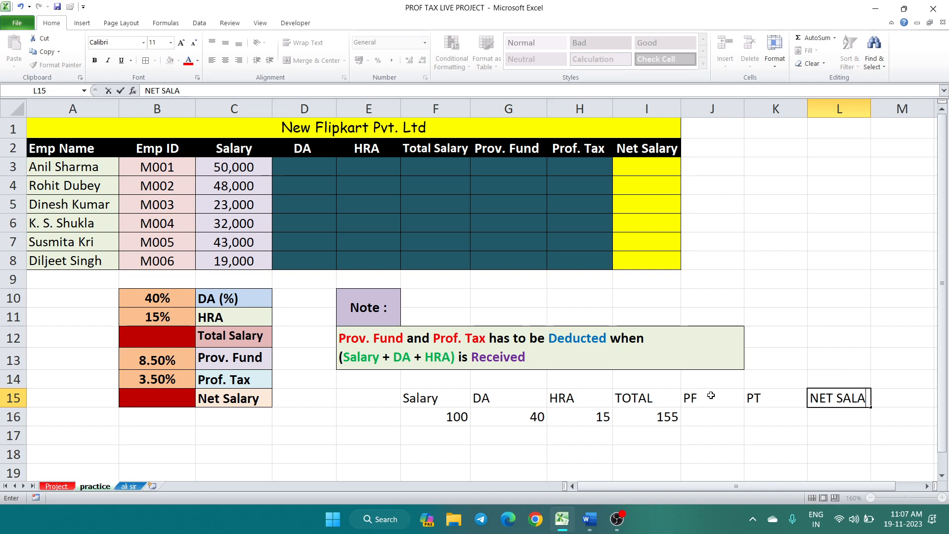
click(774, 456)
Examine how the sample Salary, DA, HRA and TOTAL amounts in row 16 relate to the PF, PT and NET SALARY cells.
click(727, 419)
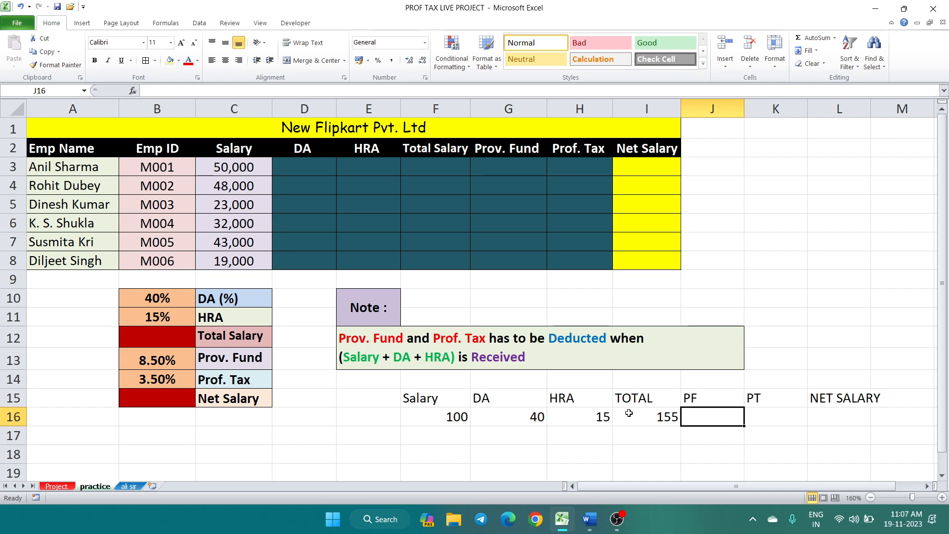
click(644, 419)
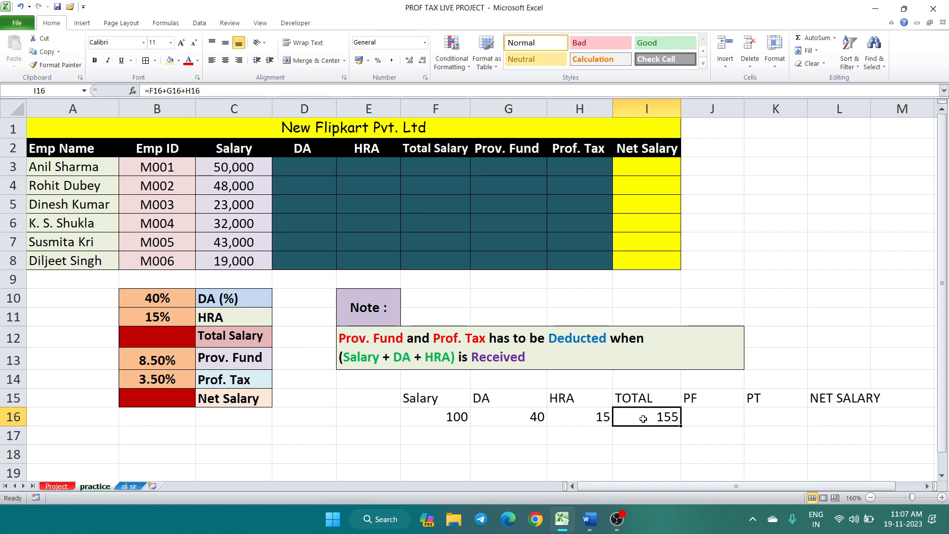
click(454, 417)
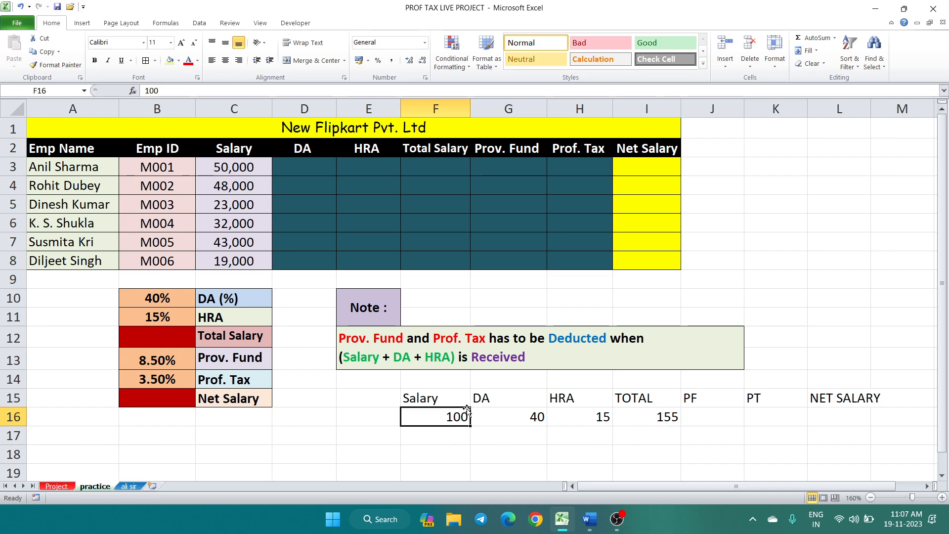
click(662, 417)
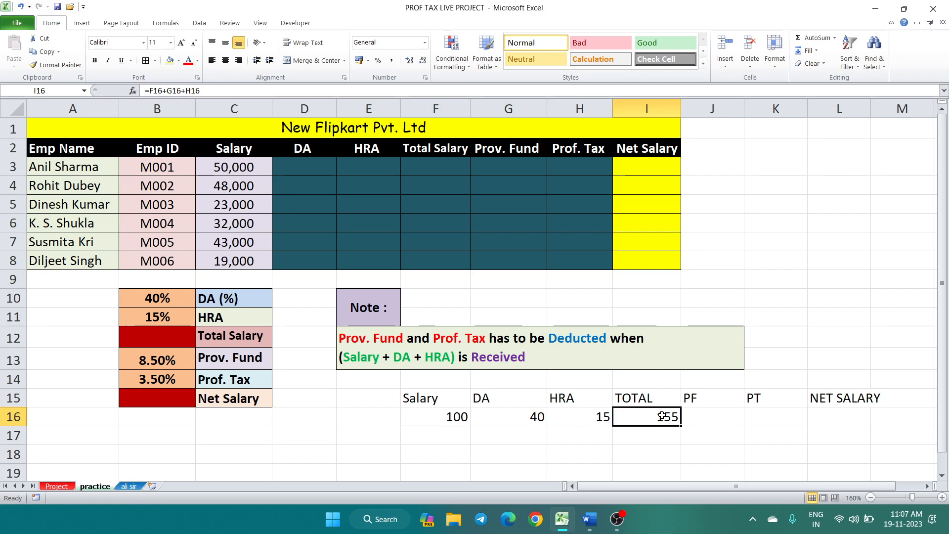
click(705, 420)
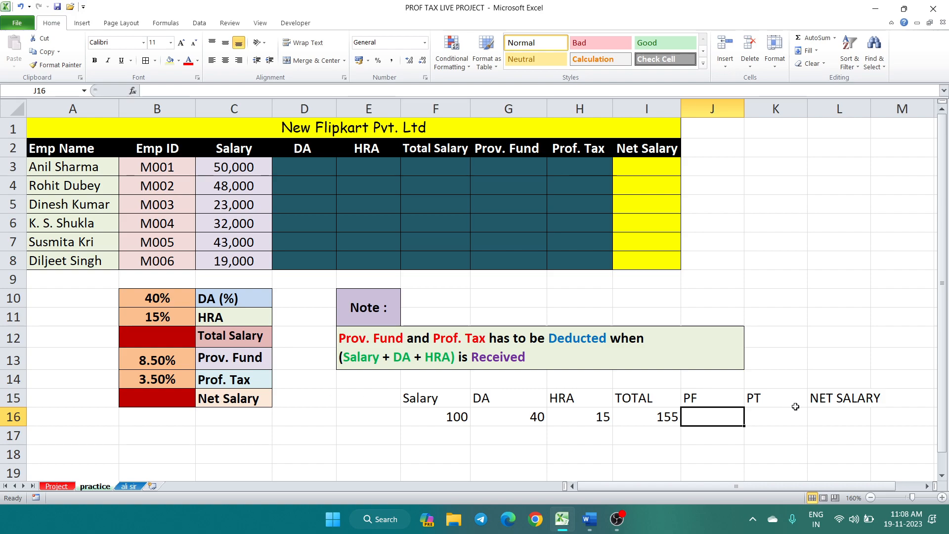
click(767, 423)
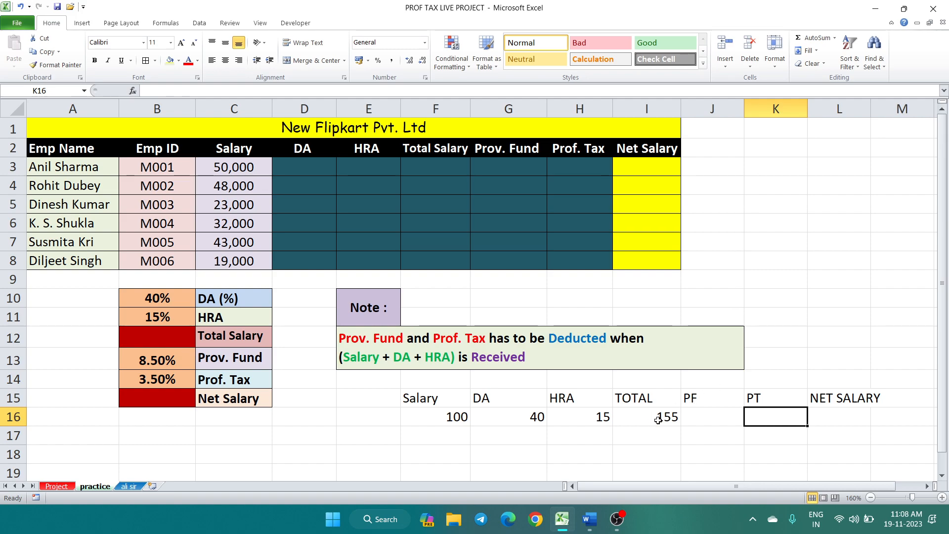
drag(445, 417, 579, 422)
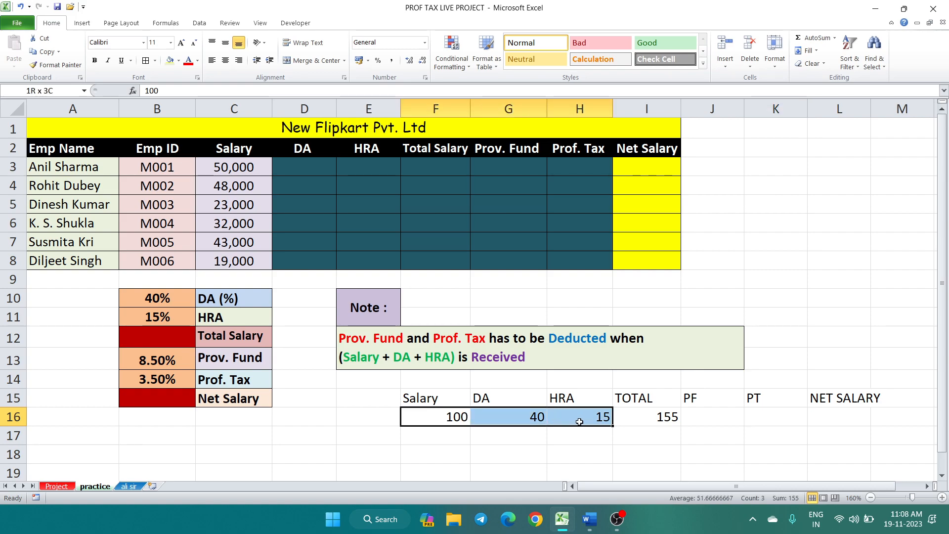
click(636, 414)
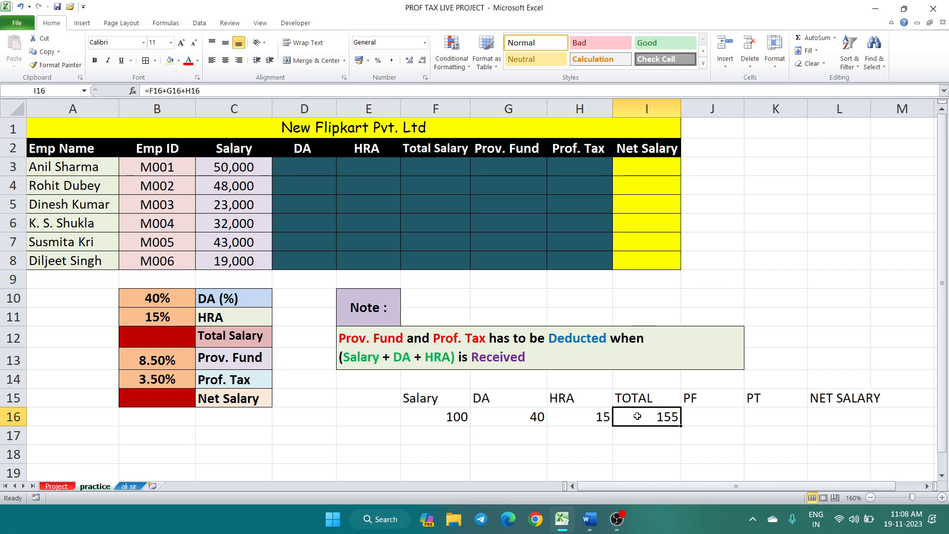
click(763, 420)
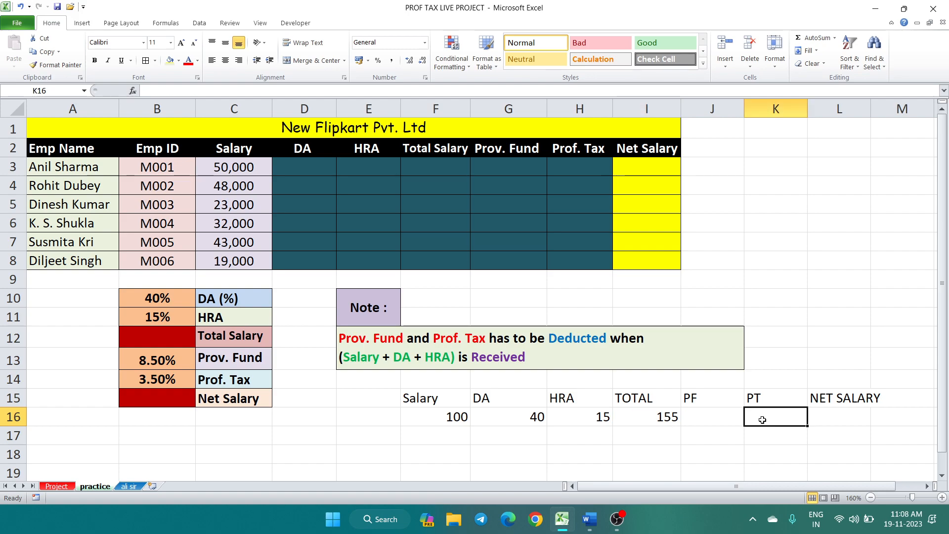
click(842, 417)
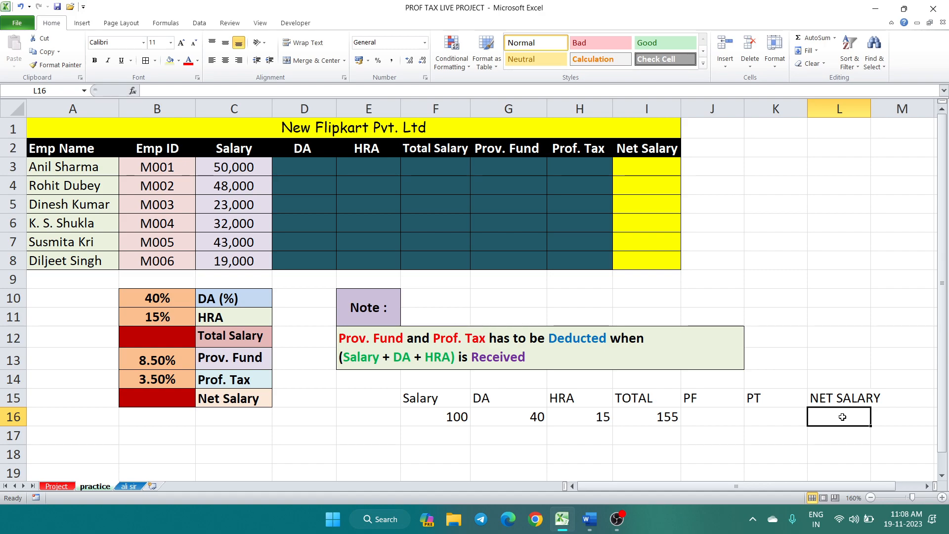
Clear the whole sample calculation, headings and amounts, from cells F15 to L16.
drag(426, 398, 839, 411)
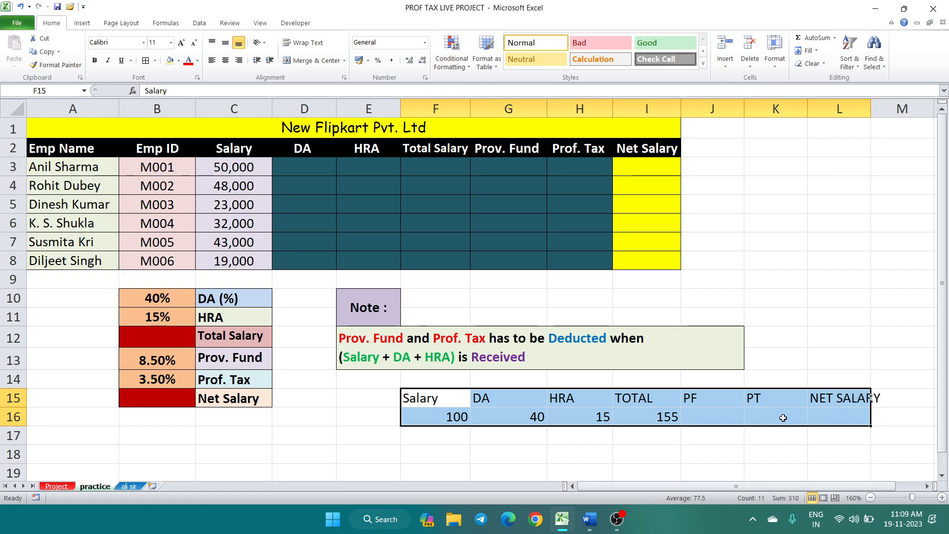
key(Delete)
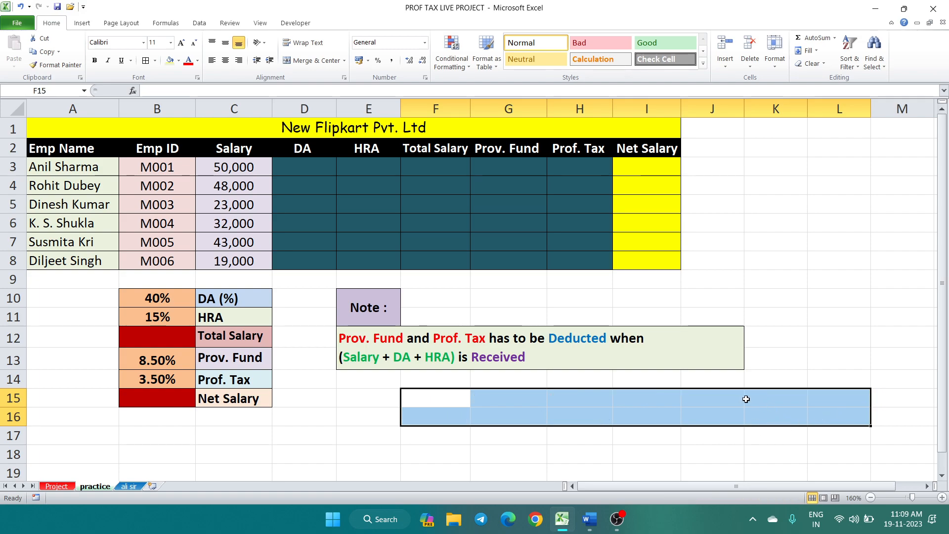
Calculate DA in cell D3 with the formula =C3*$B$10 and fill it down to D8 for all employees.
click(314, 167)
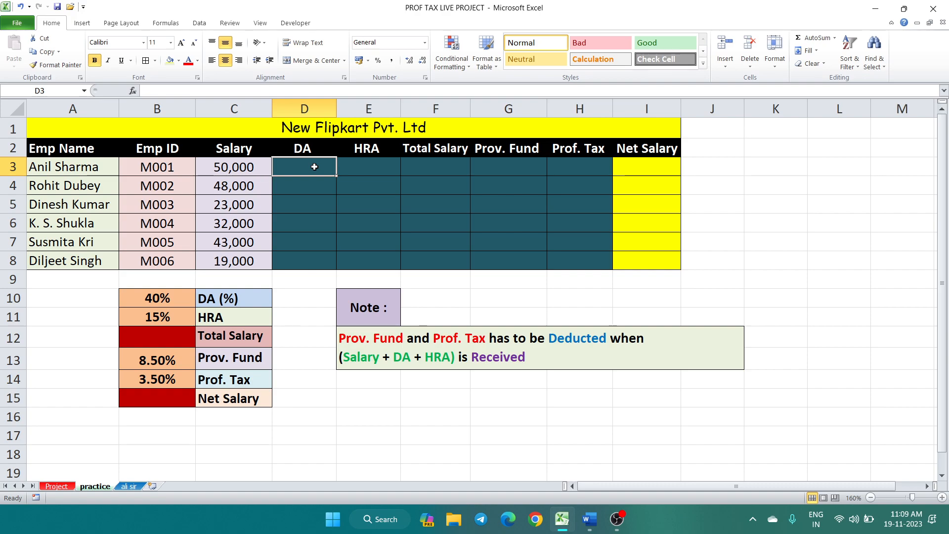
text(=)
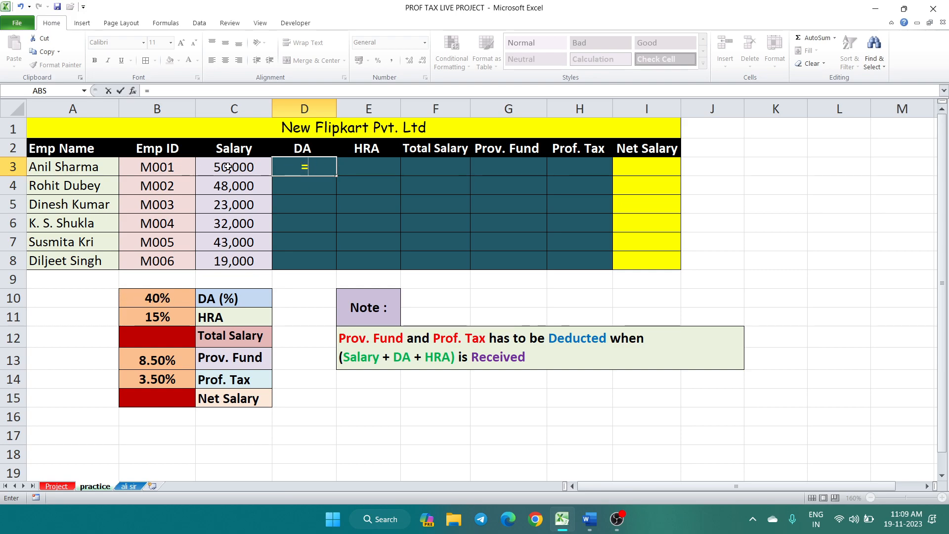
click(246, 167)
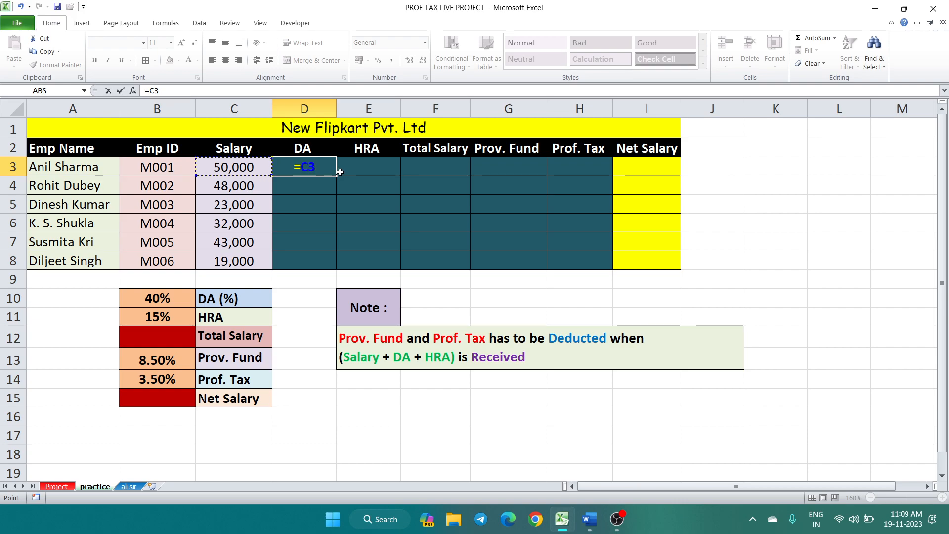
text(*)
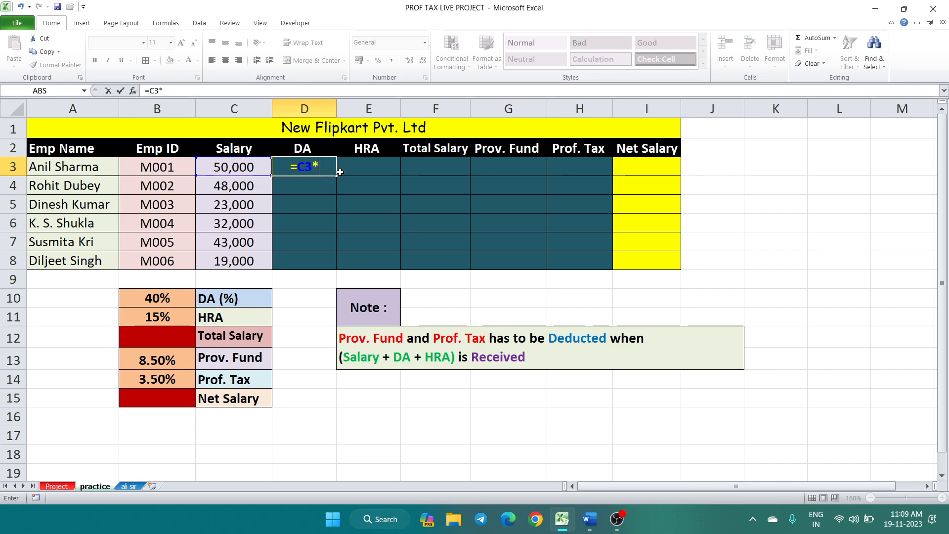
click(175, 298)
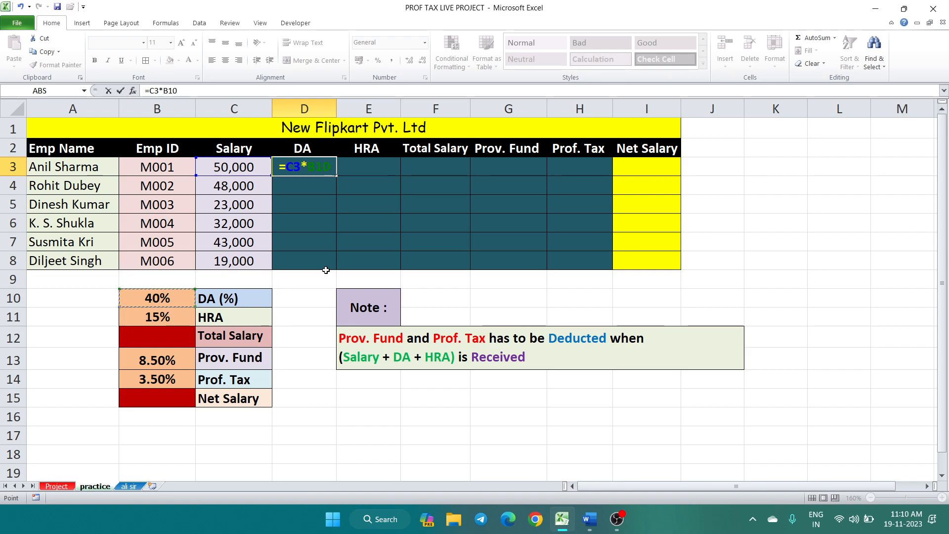
key(F4)
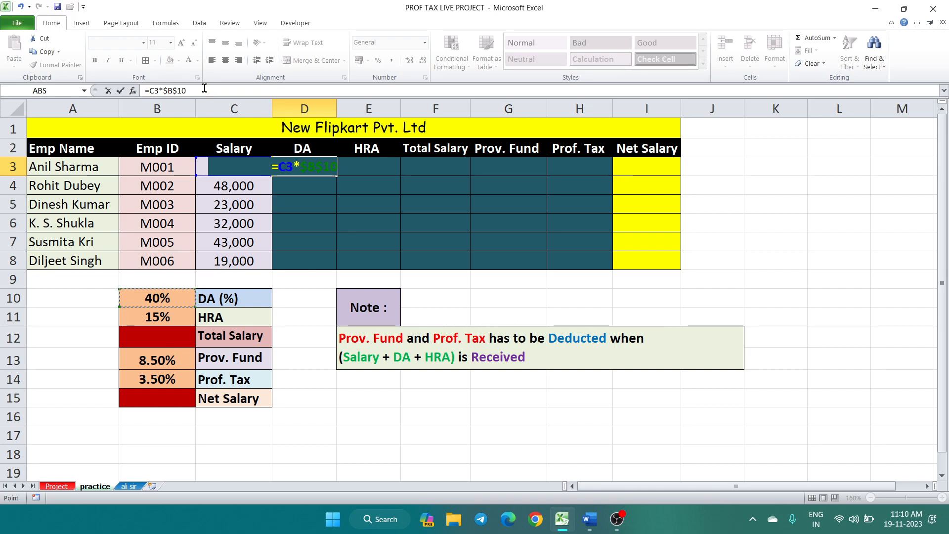
key(Return)
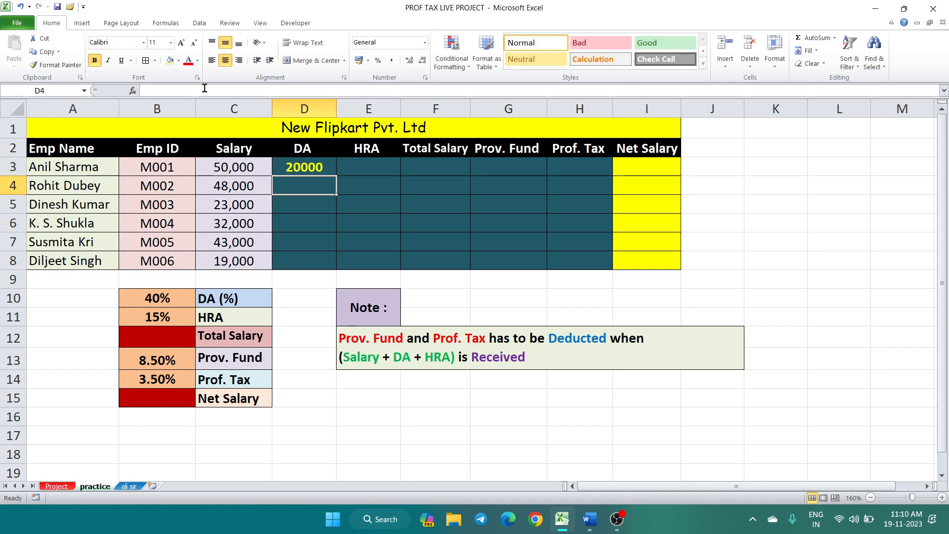
click(329, 168)
drag(337, 176, 336, 269)
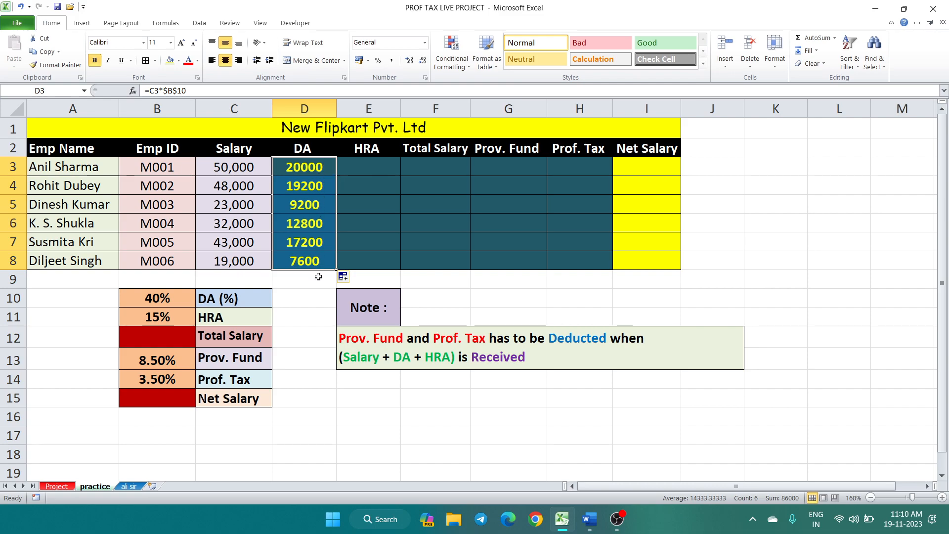
Calculate HRA in cell E3 with the formula =C3*$B$11 and fill it down to E8 for all employees.
click(367, 166)
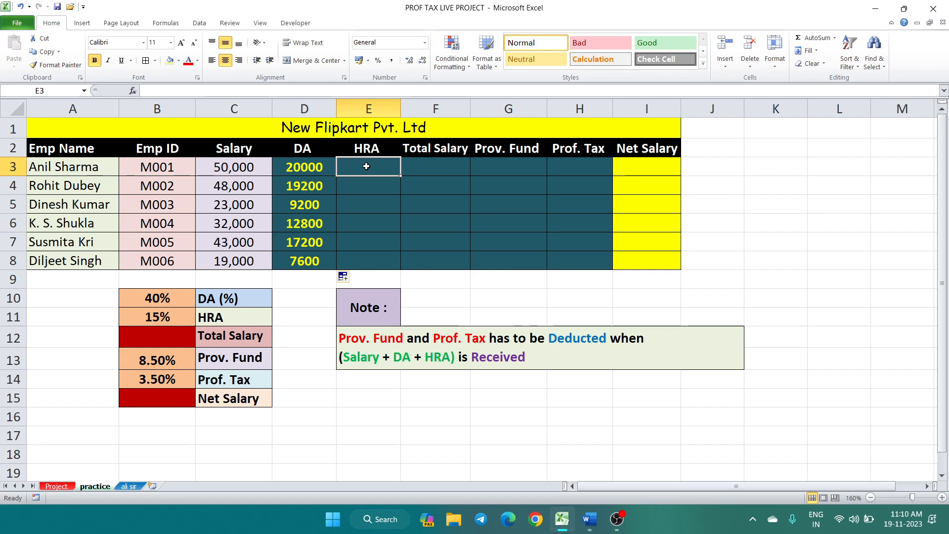
text(=)
click(233, 173)
text(*)
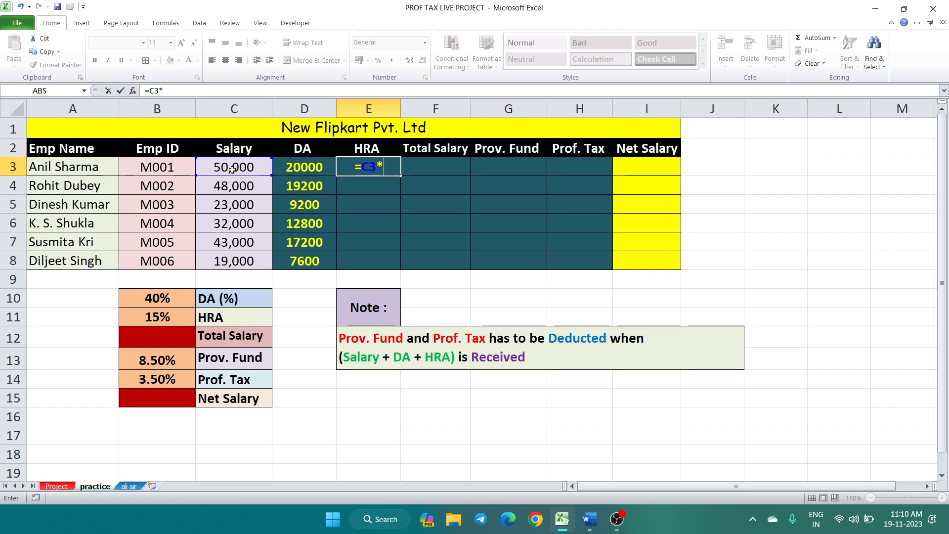
click(168, 318)
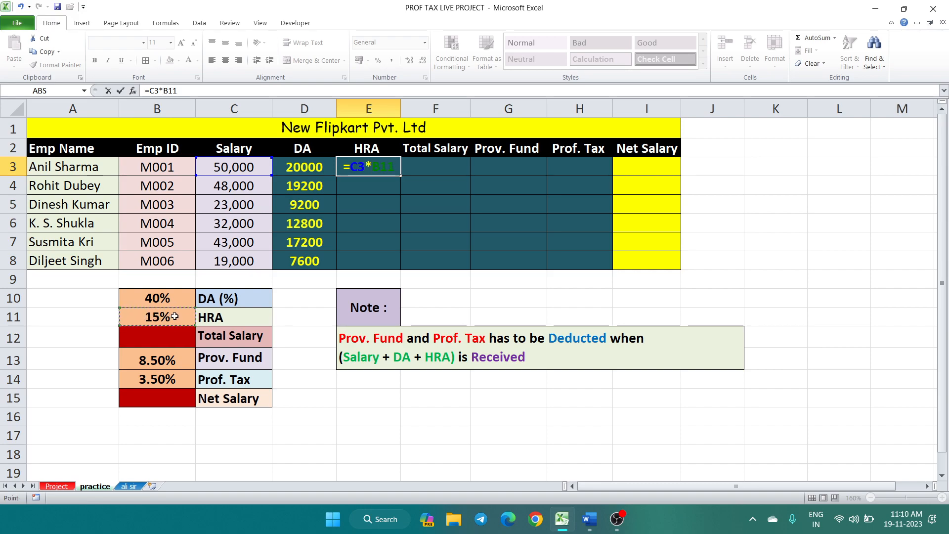
key(F4)
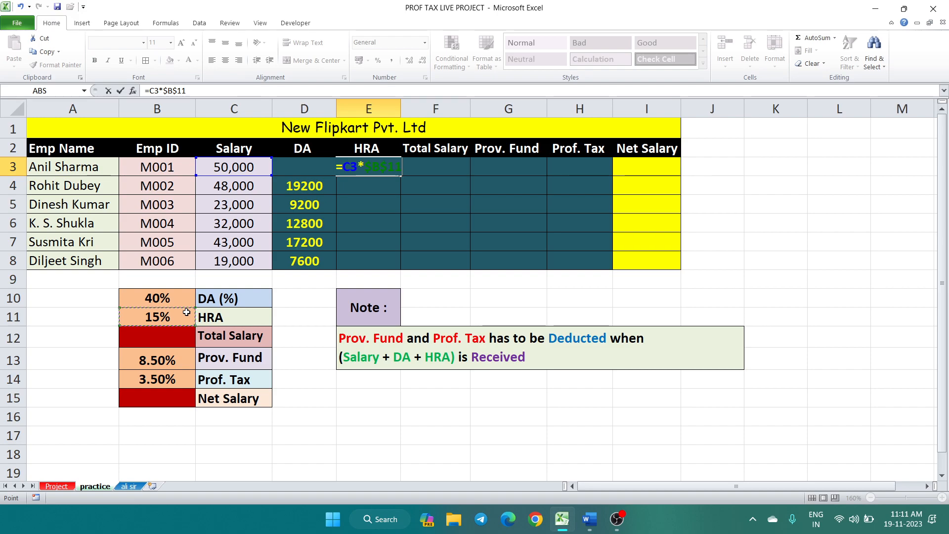
key(Return)
click(375, 170)
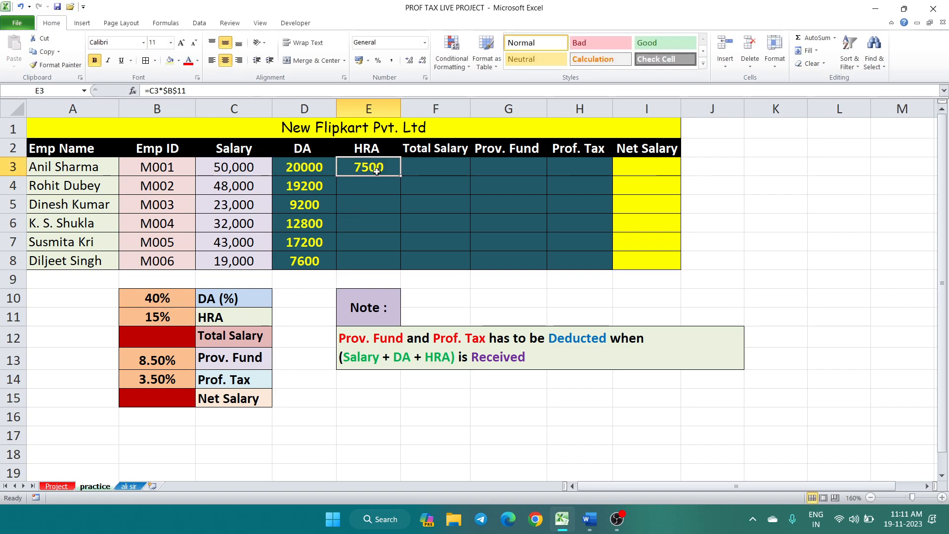
double_click(400, 176)
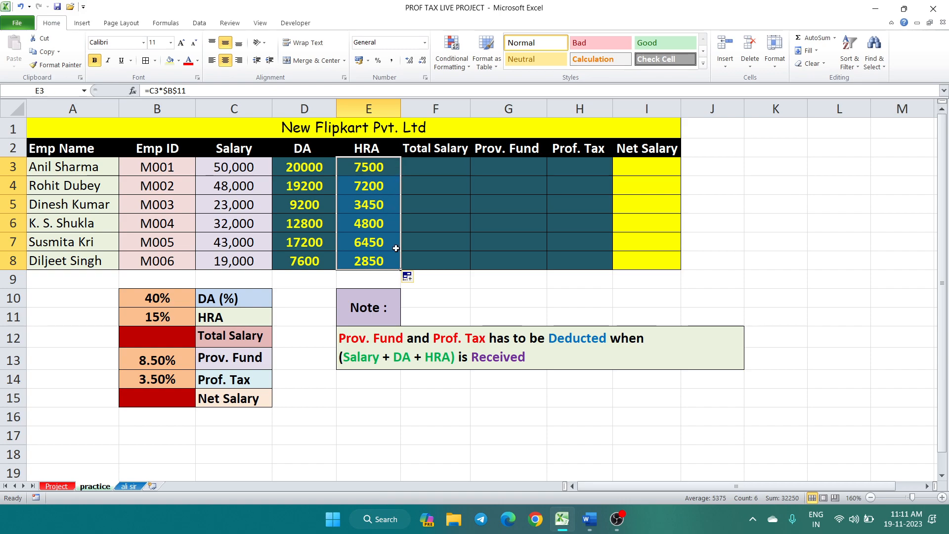
Calculate Total Salary in cell F3 with the formula =C3+D3+E3 and fill it down to F8.
click(422, 167)
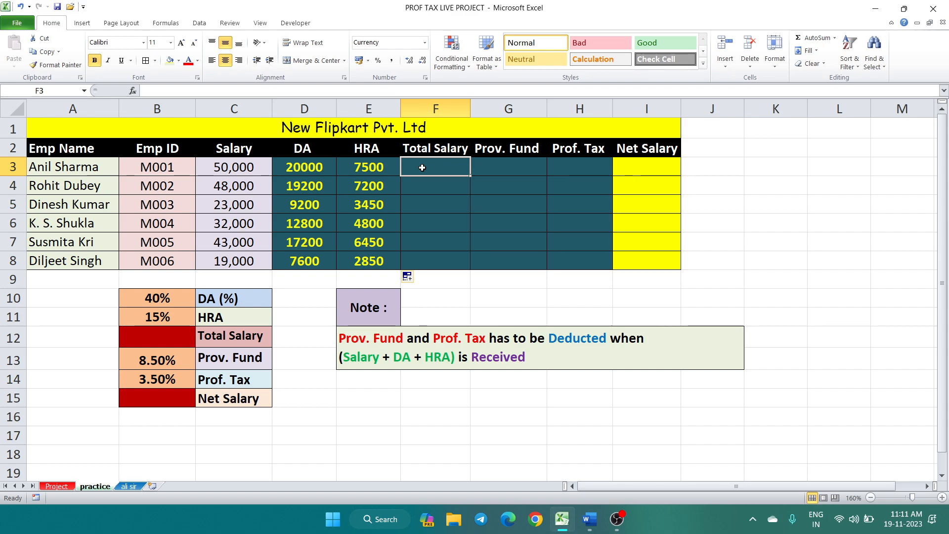
text(=)
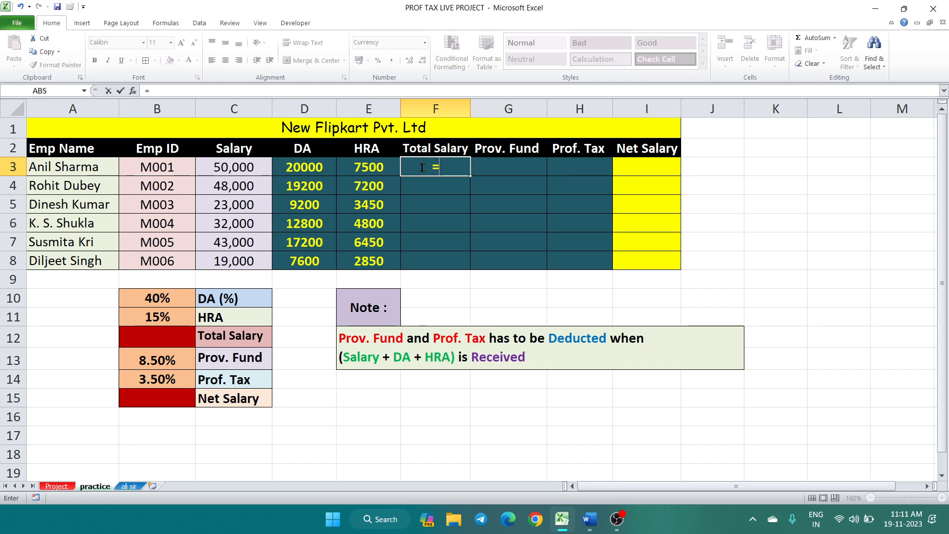
click(252, 167)
text(+)
click(332, 168)
text(+)
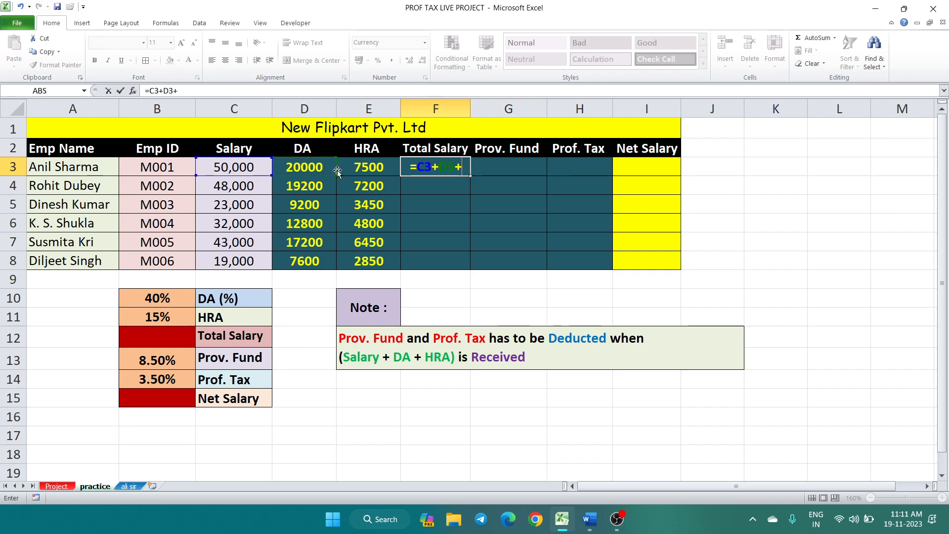
click(362, 173)
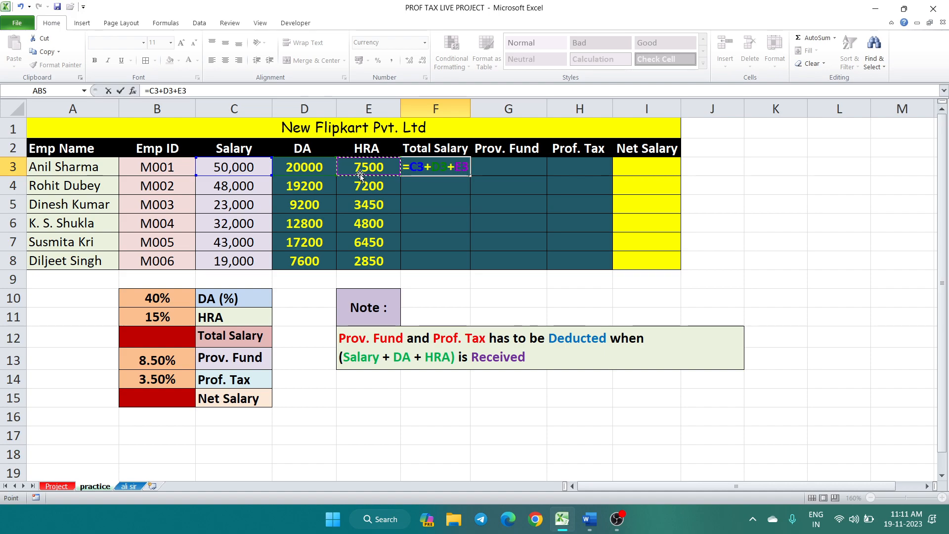
key(Return)
click(448, 166)
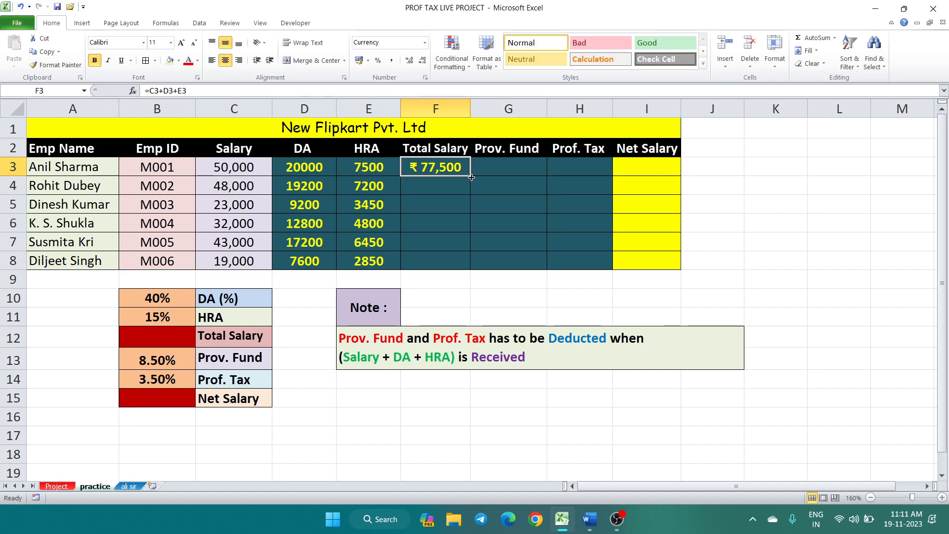
double_click(470, 176)
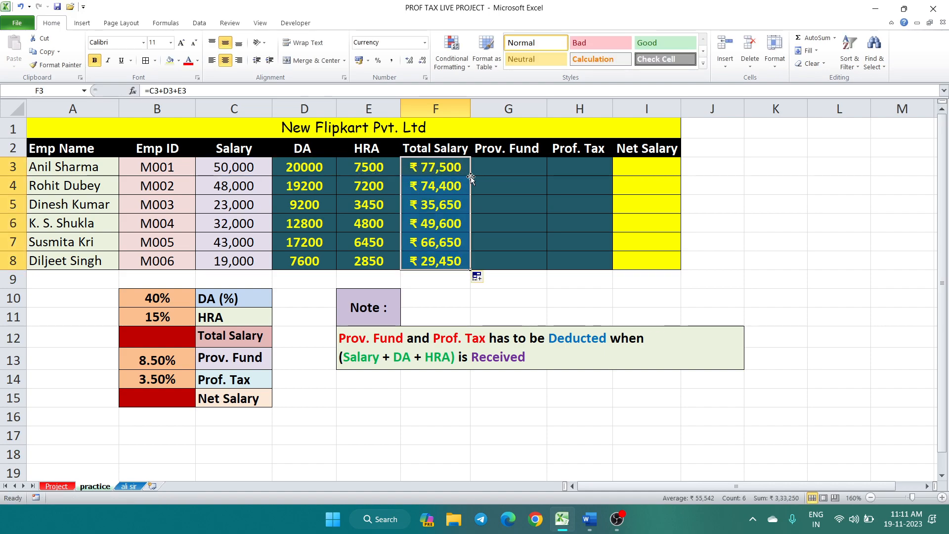
click(431, 171)
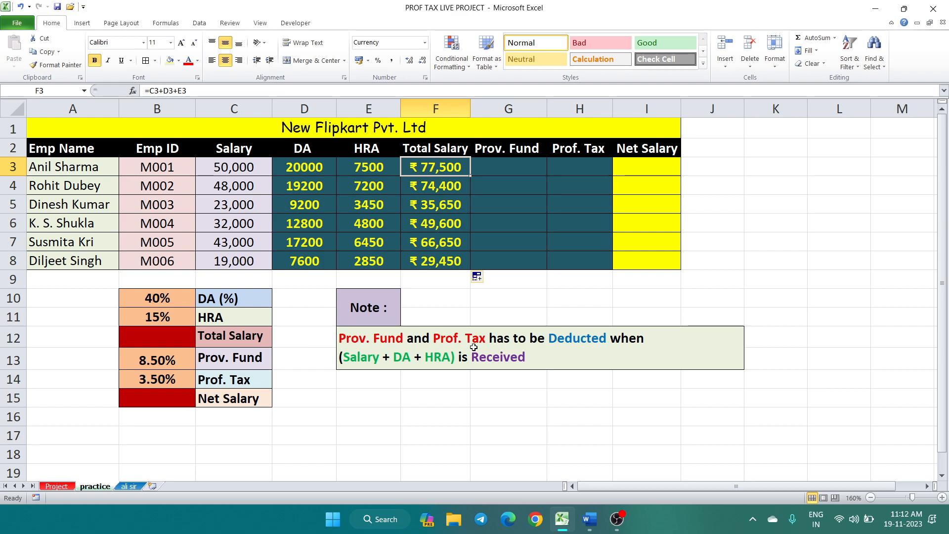
drag(311, 164, 305, 260)
drag(369, 166, 371, 260)
drag(422, 168, 435, 242)
Calculate Prov. Fund in cell G3 with the formula =F3*$B$13 and fill it down to G8.
click(489, 166)
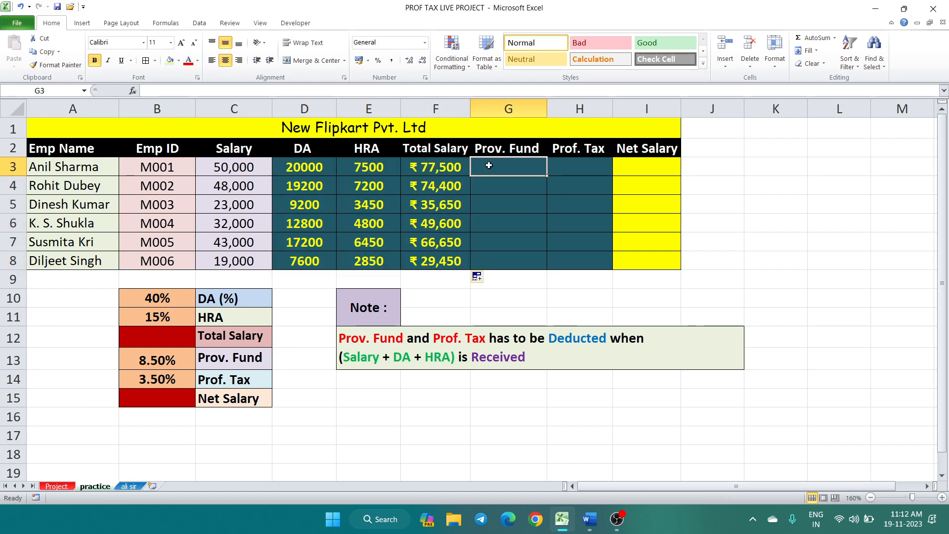
text(=)
click(245, 168)
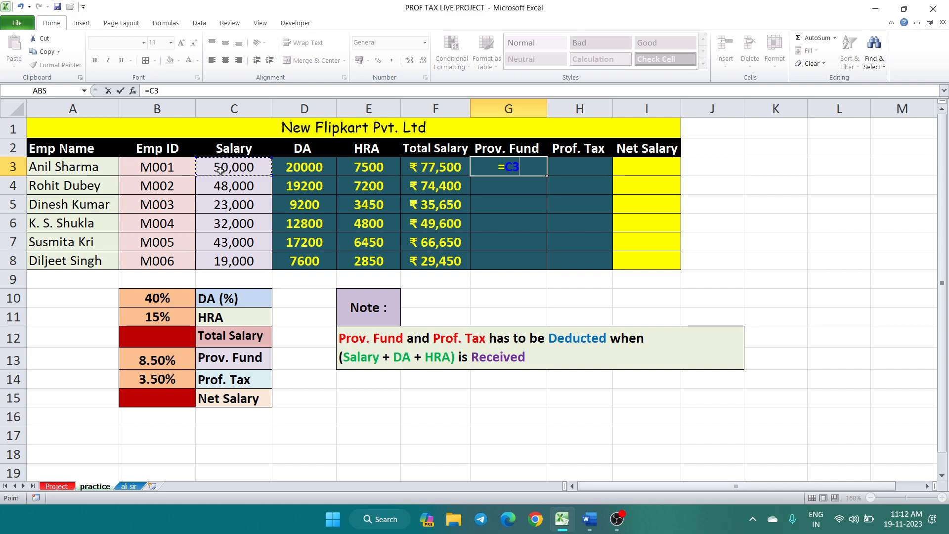
click(430, 167)
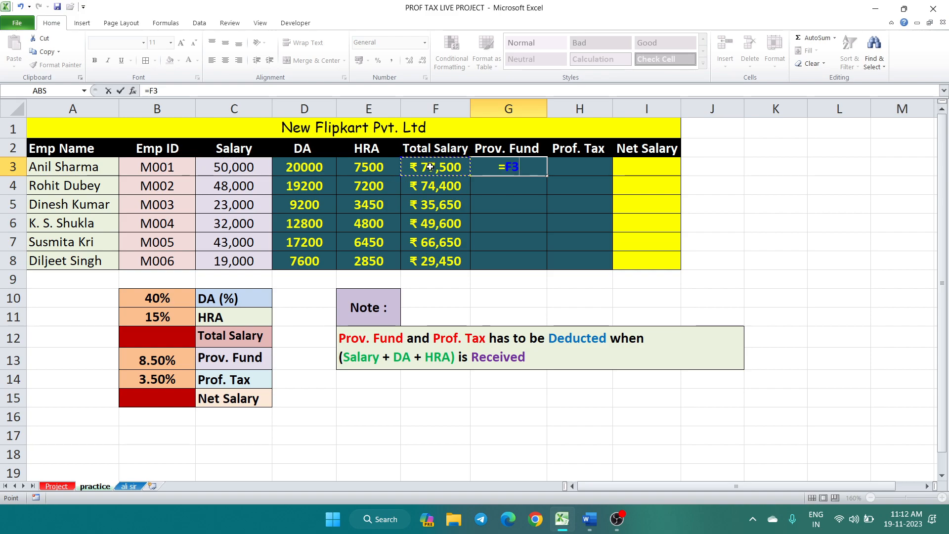
text(*)
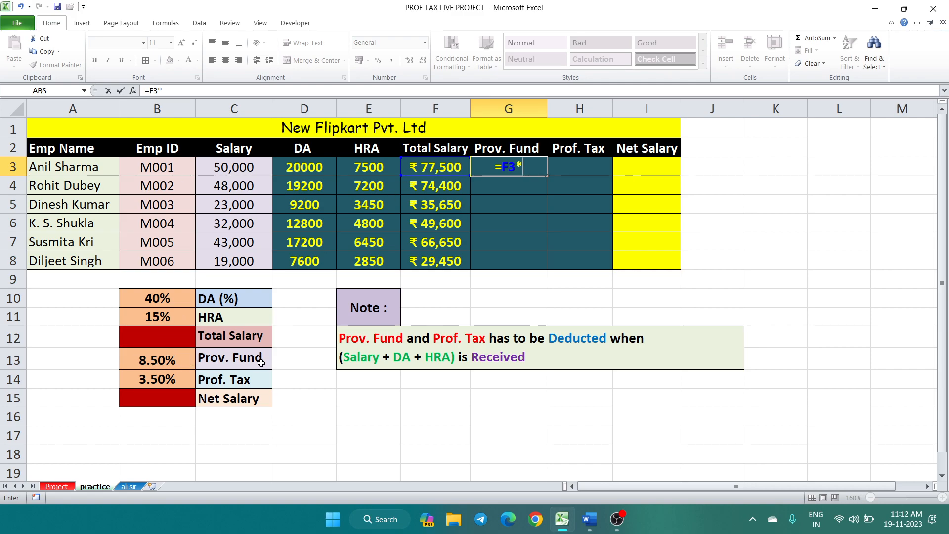
click(142, 361)
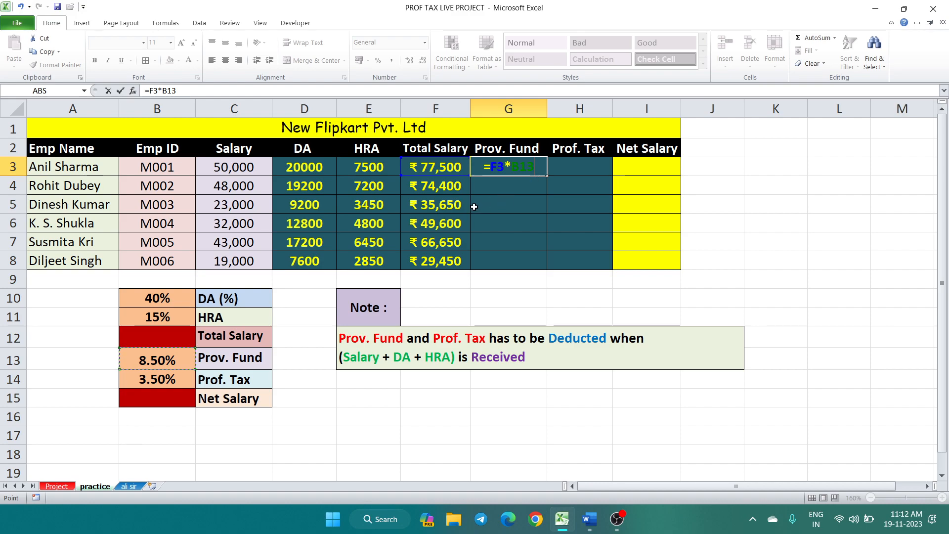
key(F4)
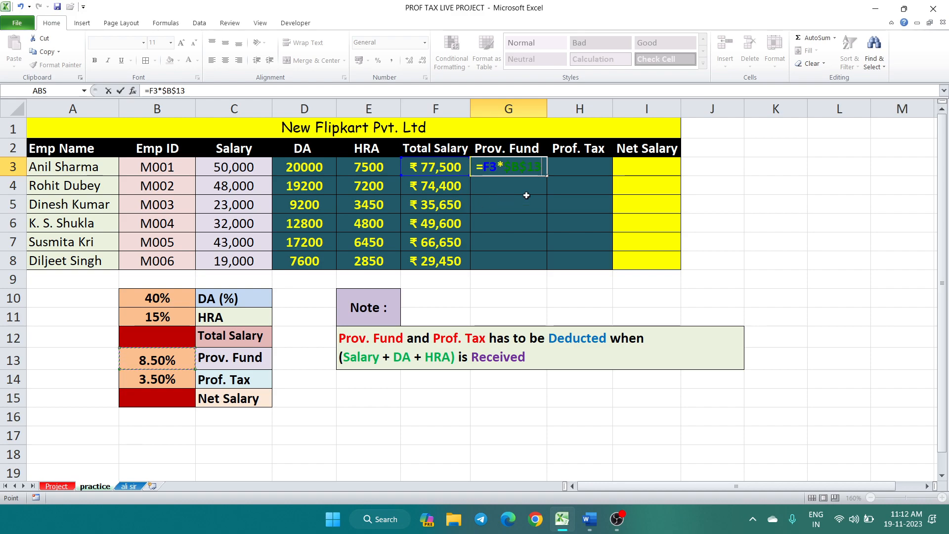
click(542, 198)
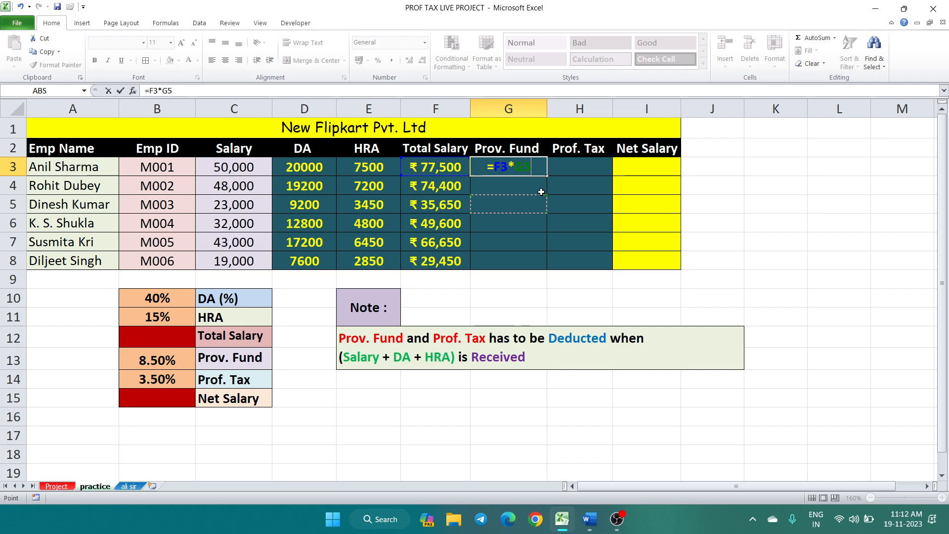
key(BackSpace)
key(BackSpace)
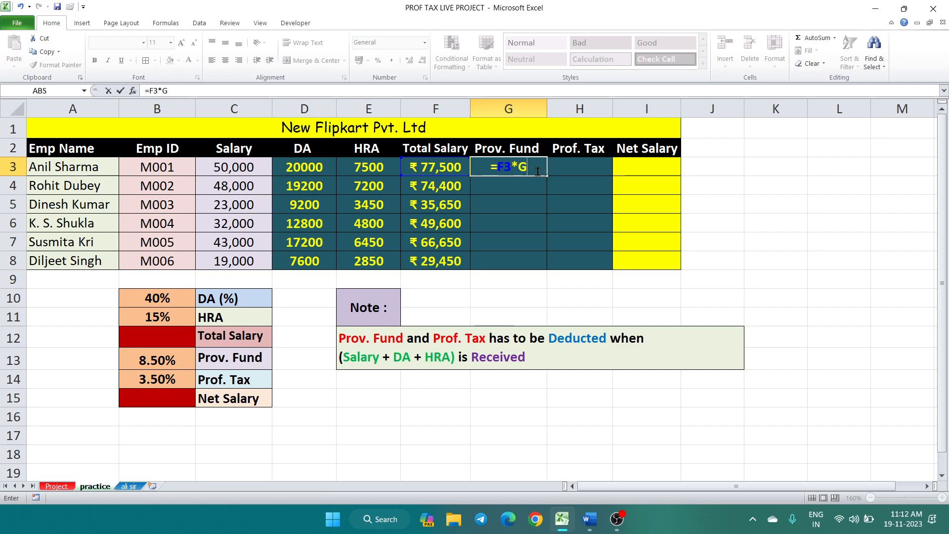
click(159, 357)
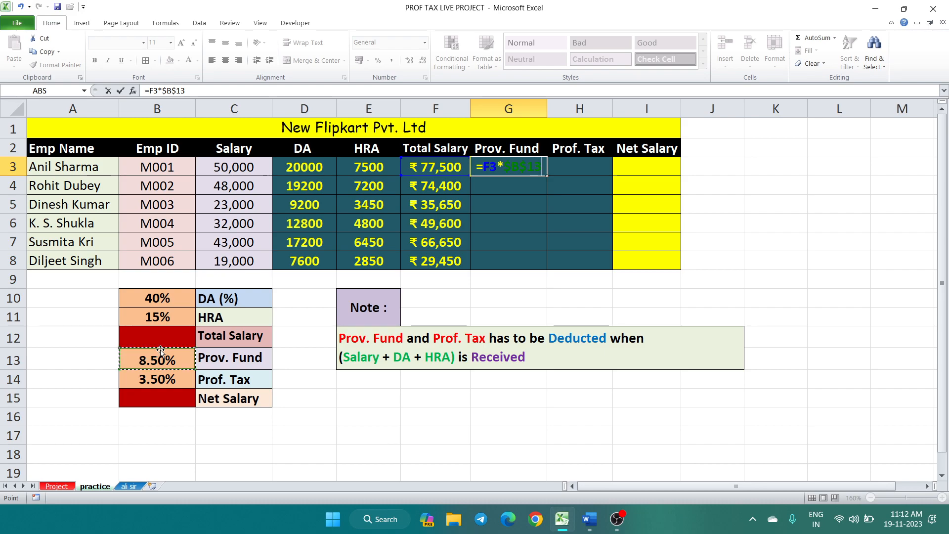
key(Return)
click(481, 173)
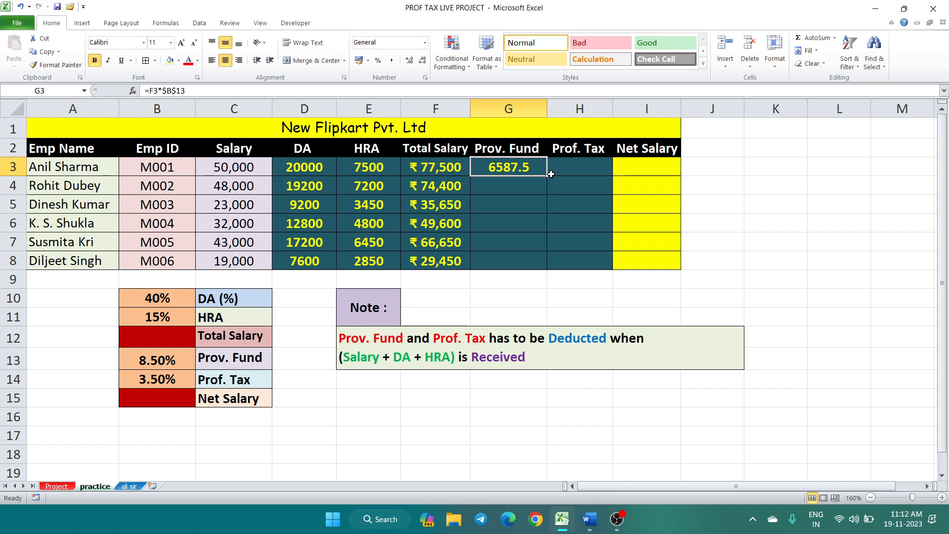
drag(549, 176, 548, 270)
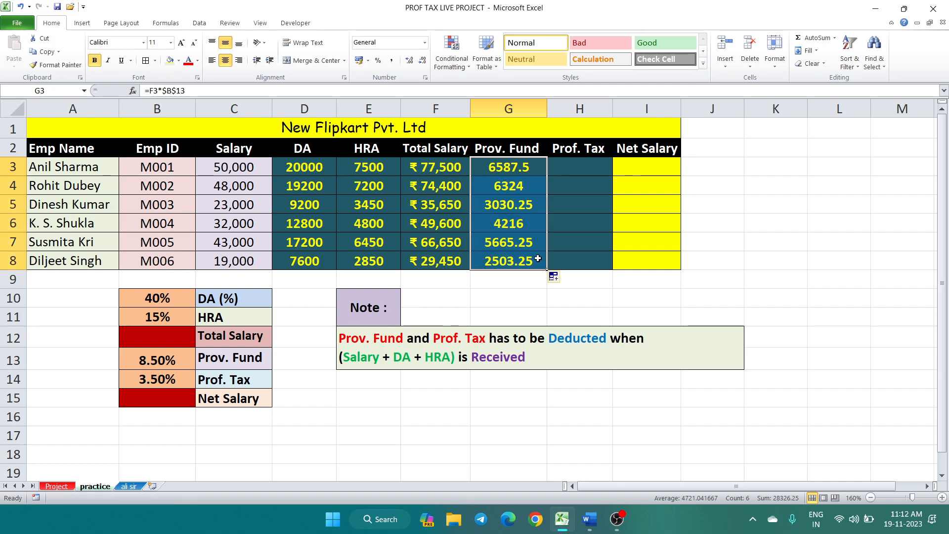
Calculate Prof. Tax in cell H3 with the formula =F3*$B$14 and fill it down to H8.
click(575, 169)
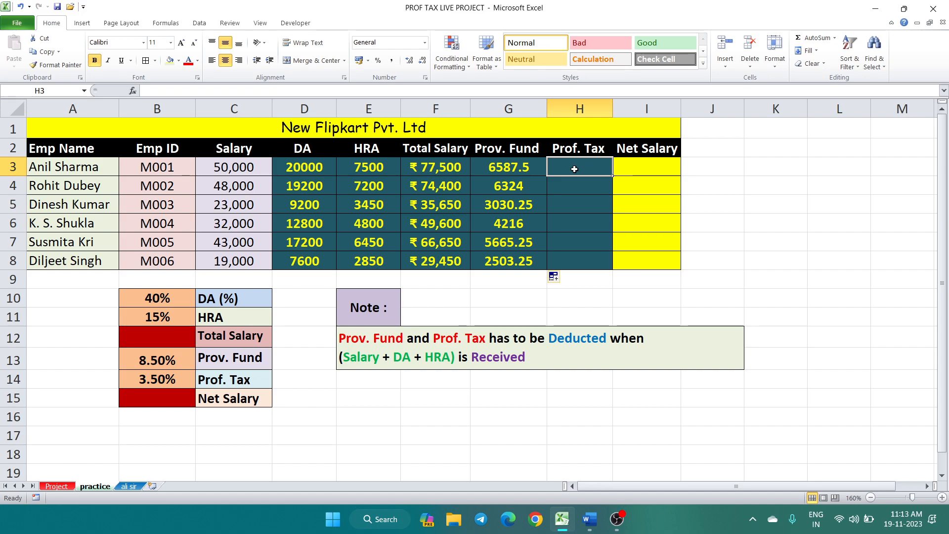
text(=)
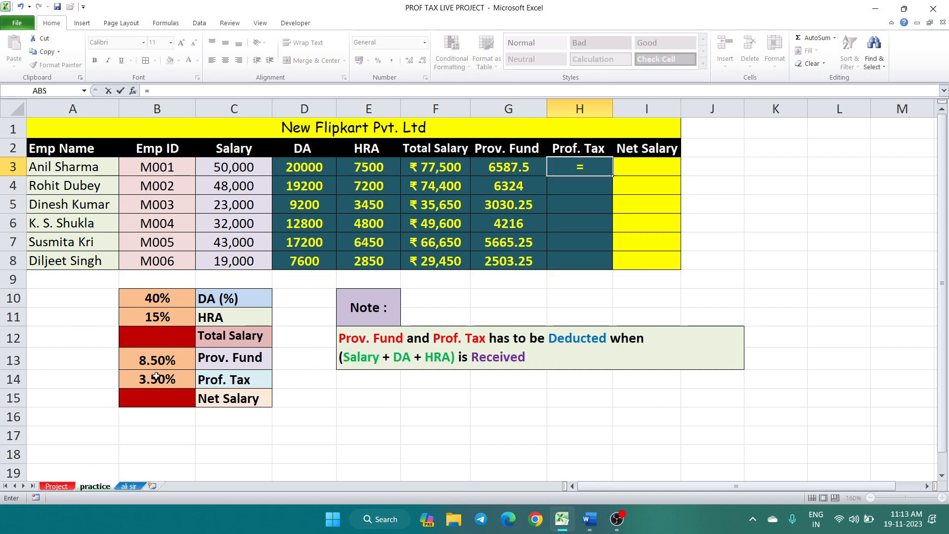
click(426, 165)
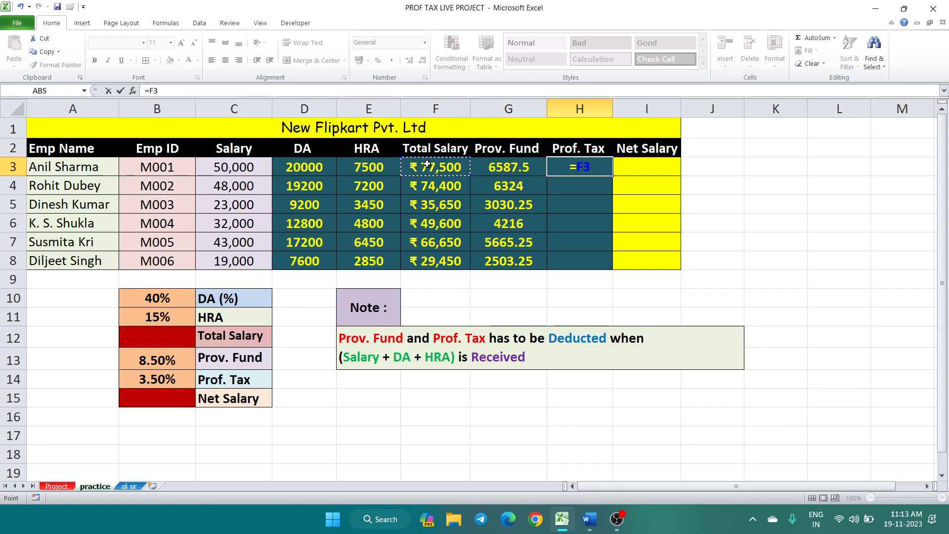
text(*)
click(143, 381)
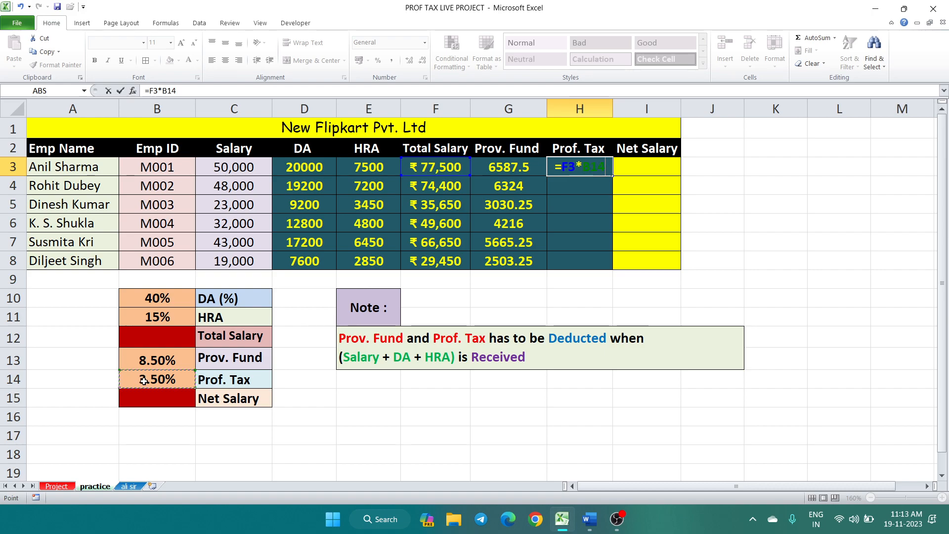
key(F4)
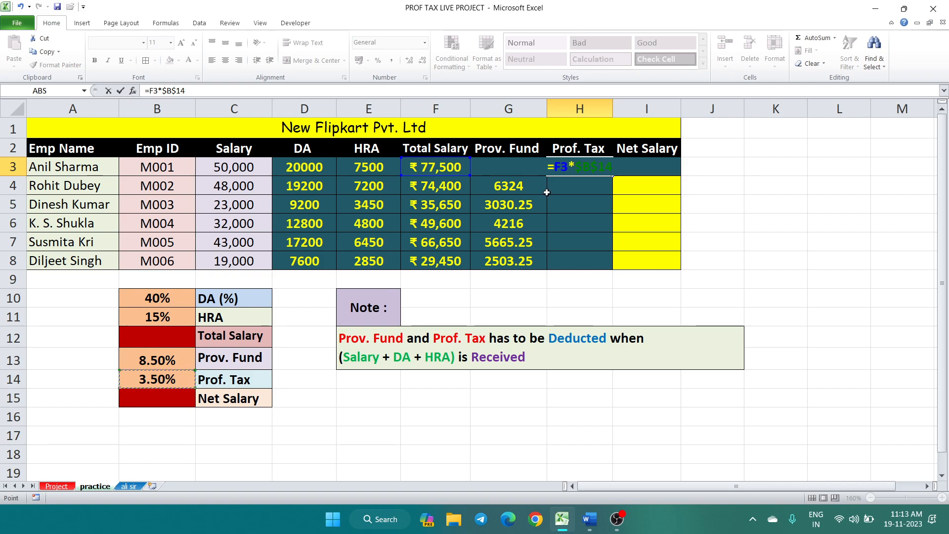
key(Return)
click(579, 172)
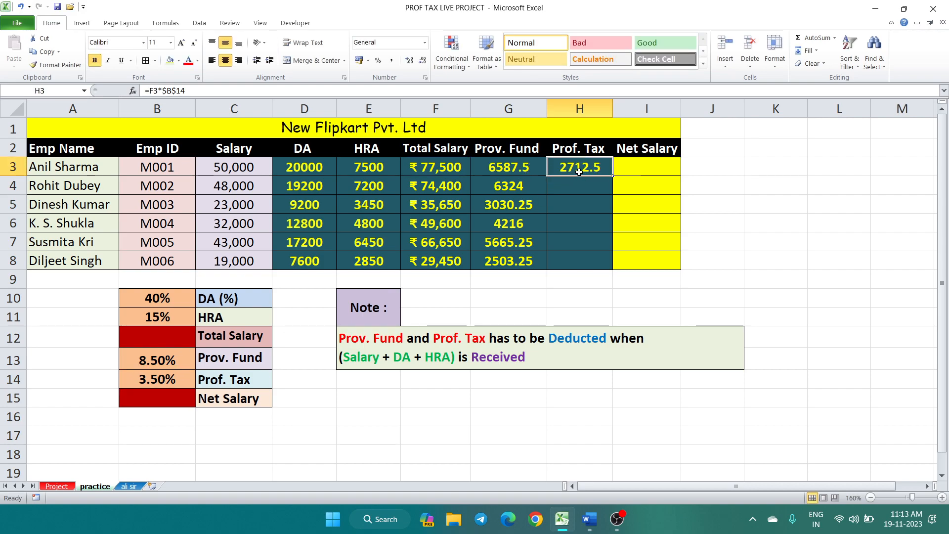
click(615, 174)
click(610, 173)
double_click(612, 176)
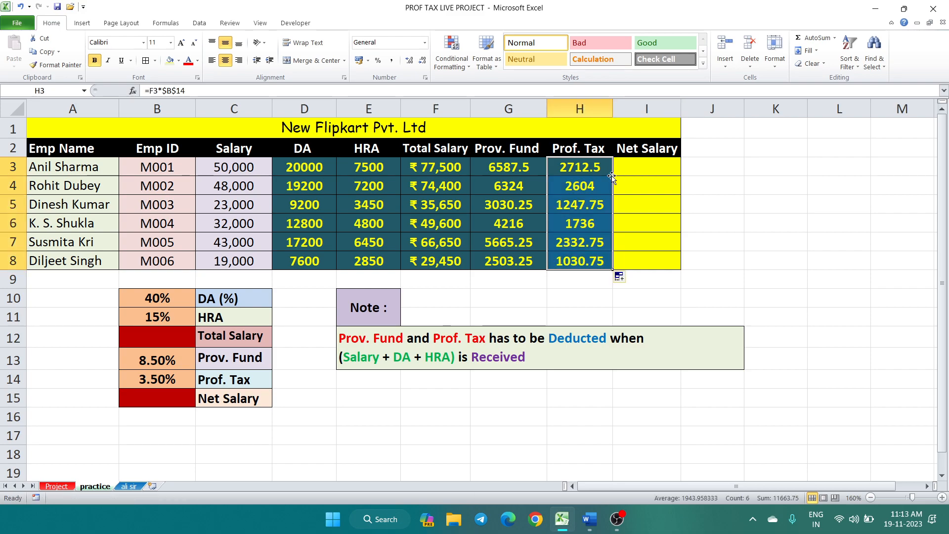
click(565, 298)
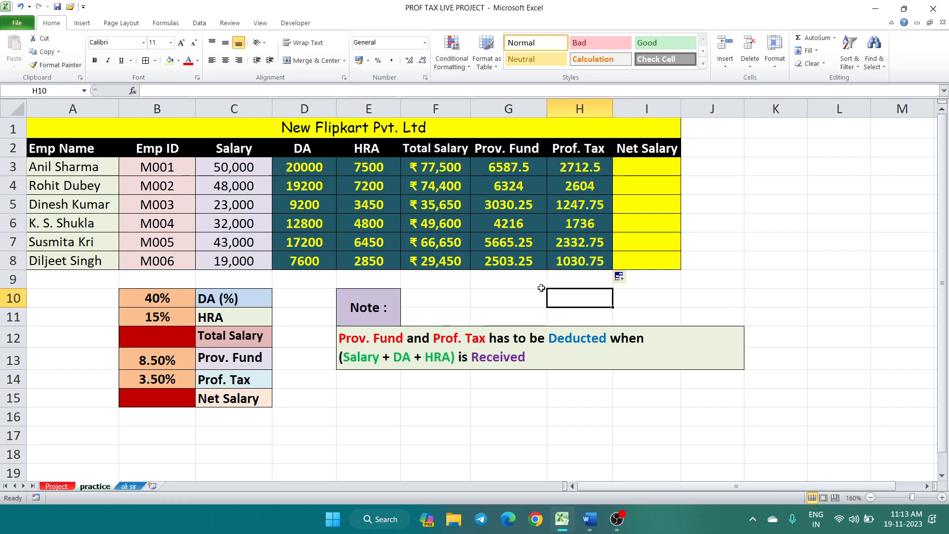
Calculate Net Salary in cell I3 with the formula =F3-G3-H3 and fill it down to I8.
click(666, 169)
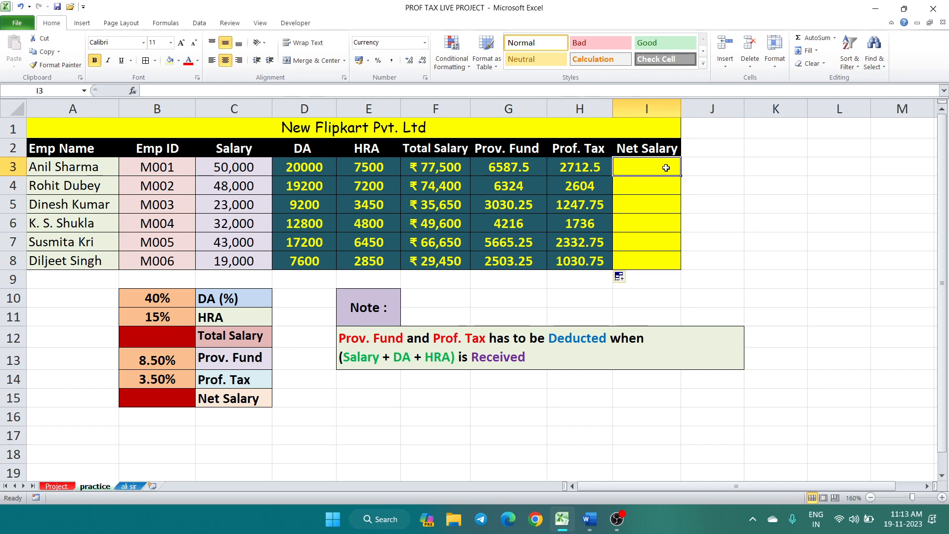
text(=)
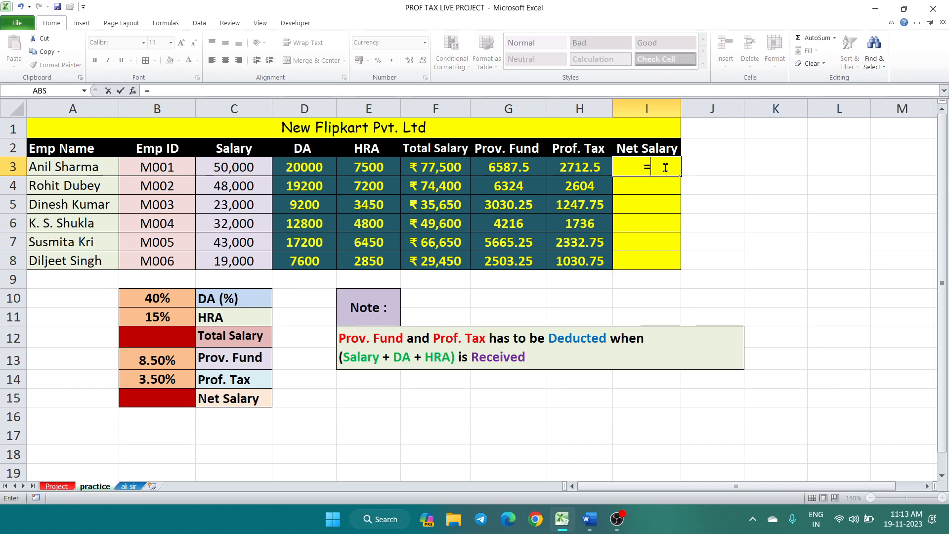
click(463, 165)
text(-)
click(517, 168)
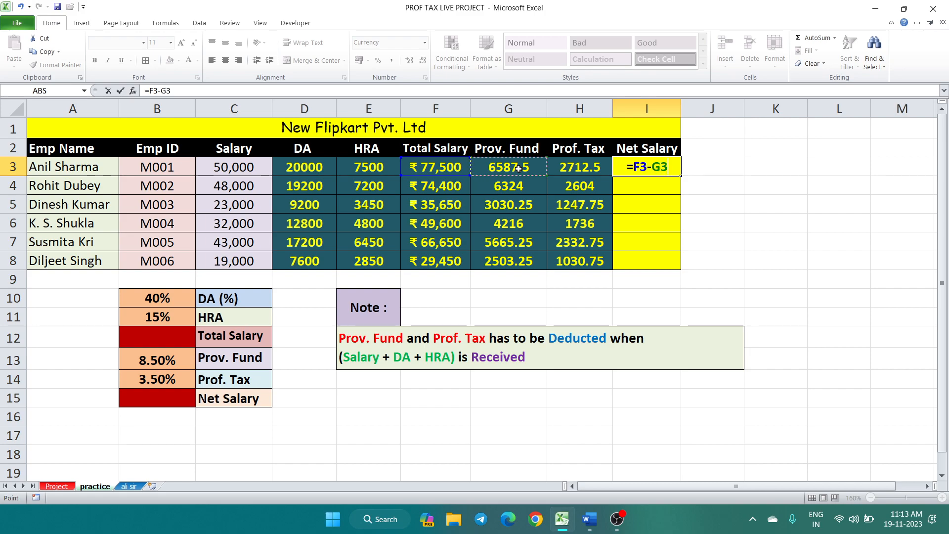
text(-)
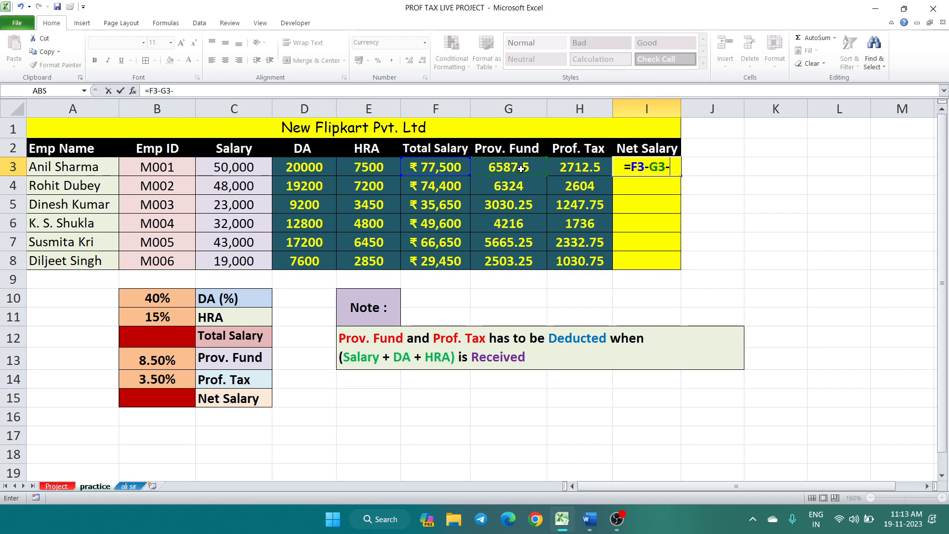
click(590, 169)
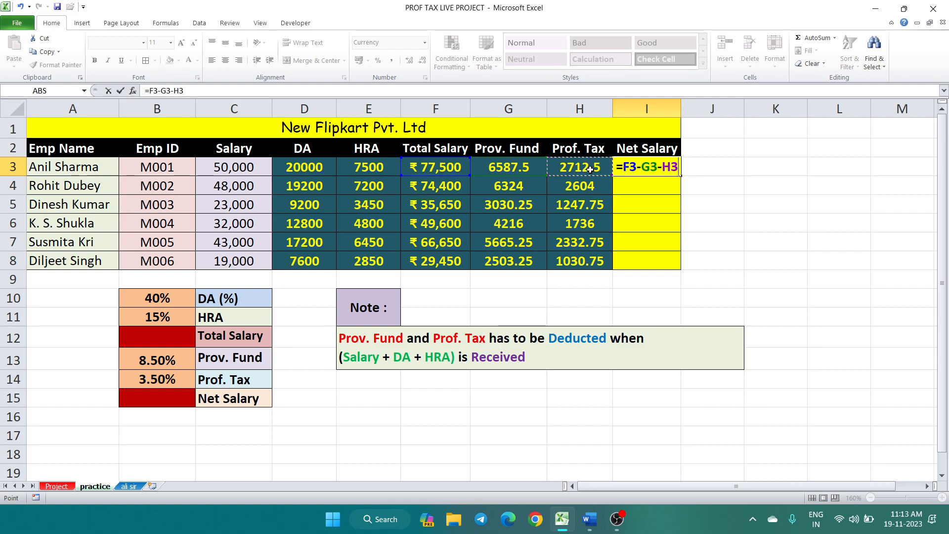
key(Return)
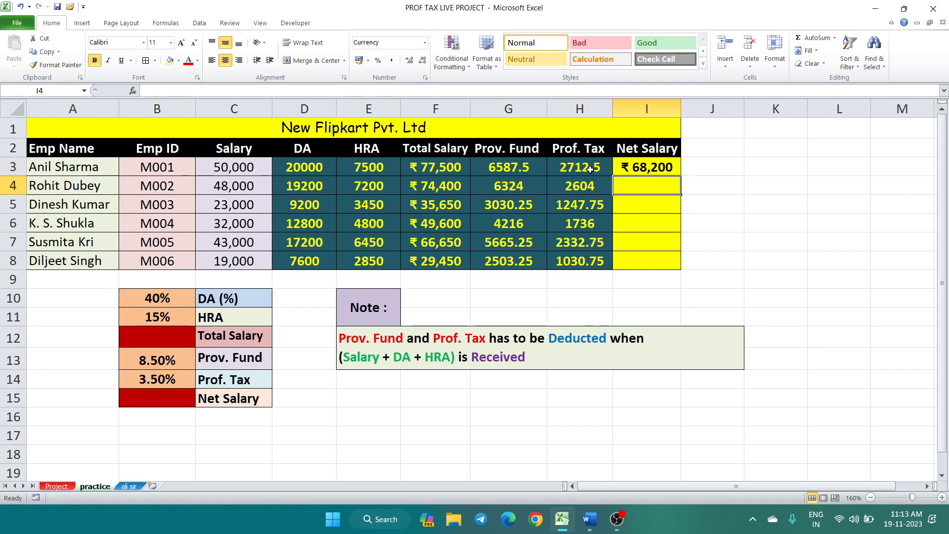
click(646, 167)
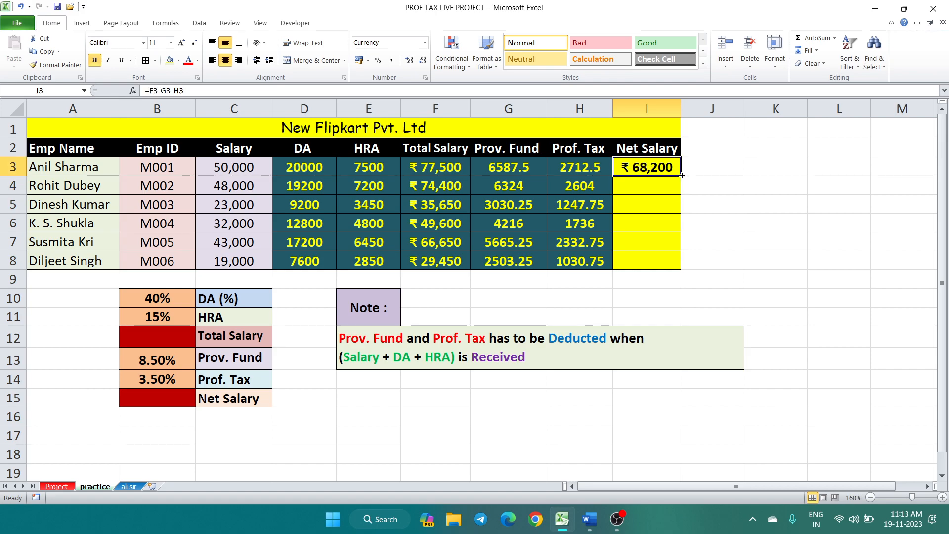
double_click(682, 175)
click(742, 186)
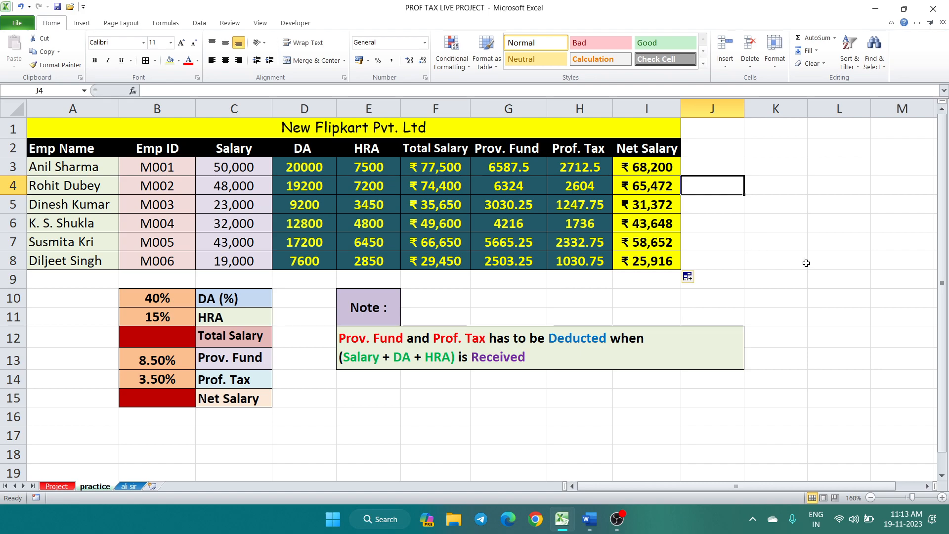
Review the first employee's figures across row 3, from Salary through Net Salary.
click(248, 170)
drag(247, 170, 596, 175)
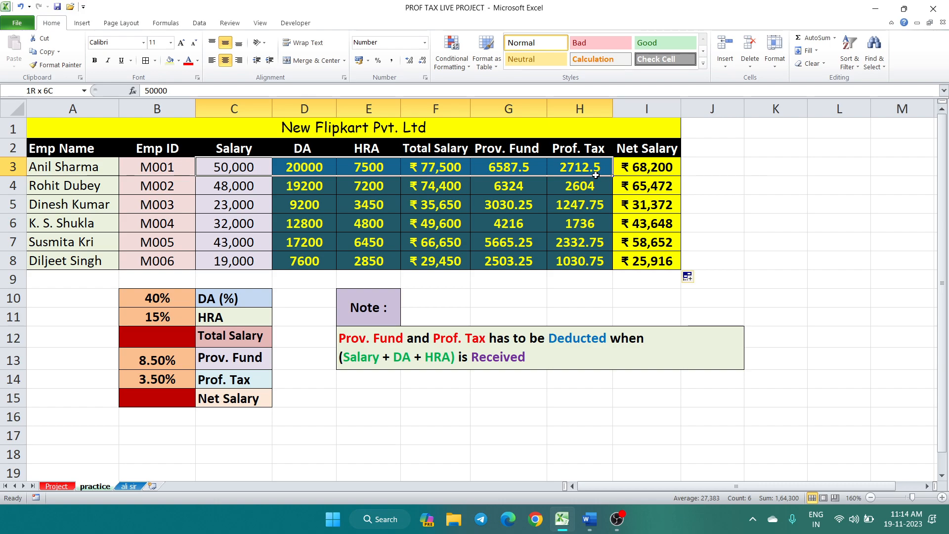
drag(596, 175, 674, 177)
click(696, 169)
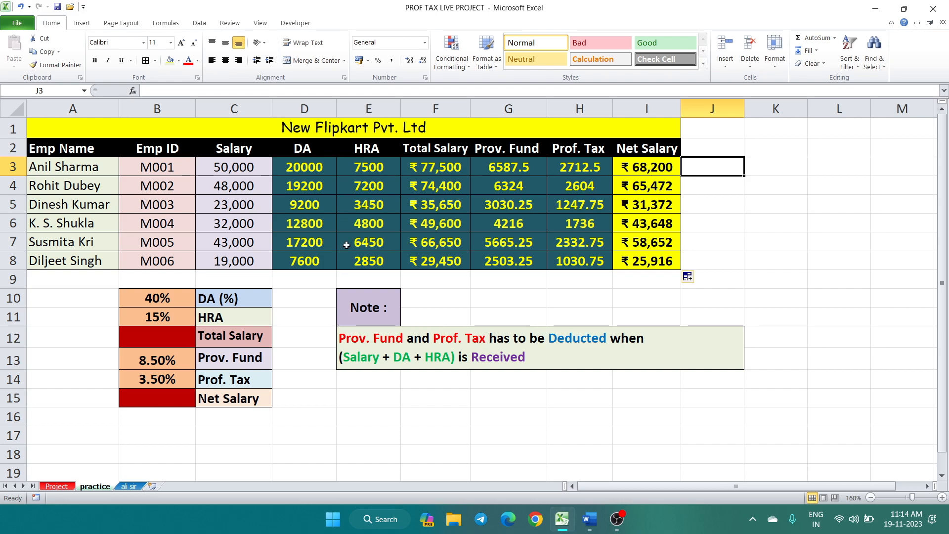
Switch to the Word notes and examine the Format section's salary example and formulas beside the Editing Group heading.
click(590, 519)
scroll(603, 339, down, 6)
scroll(603, 339, down, 7)
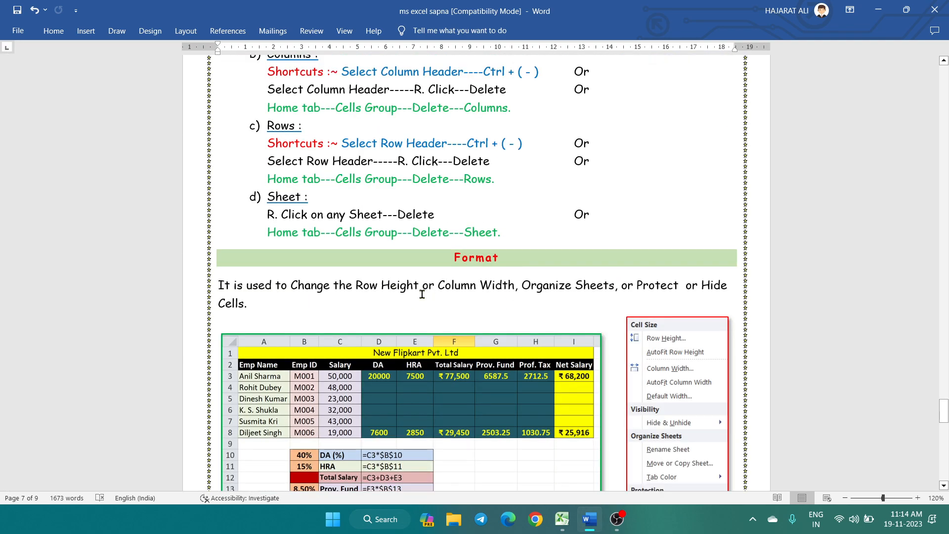
scroll(336, 337, down, 5)
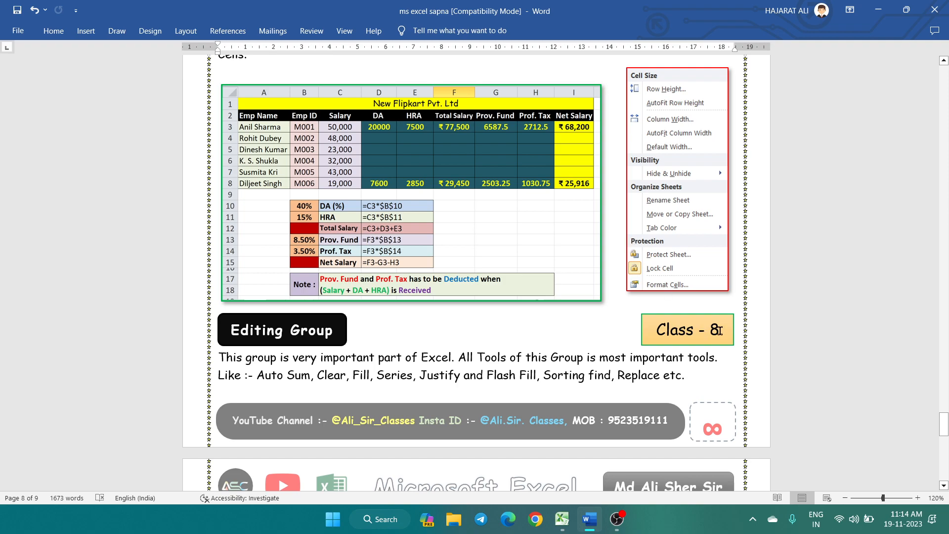
scroll(560, 195, up, 1)
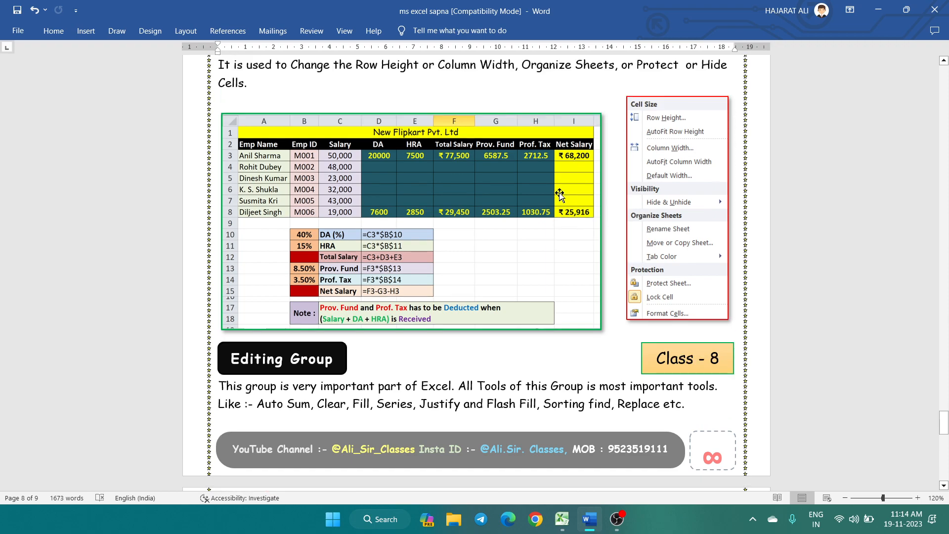
scroll(560, 195, up, 1)
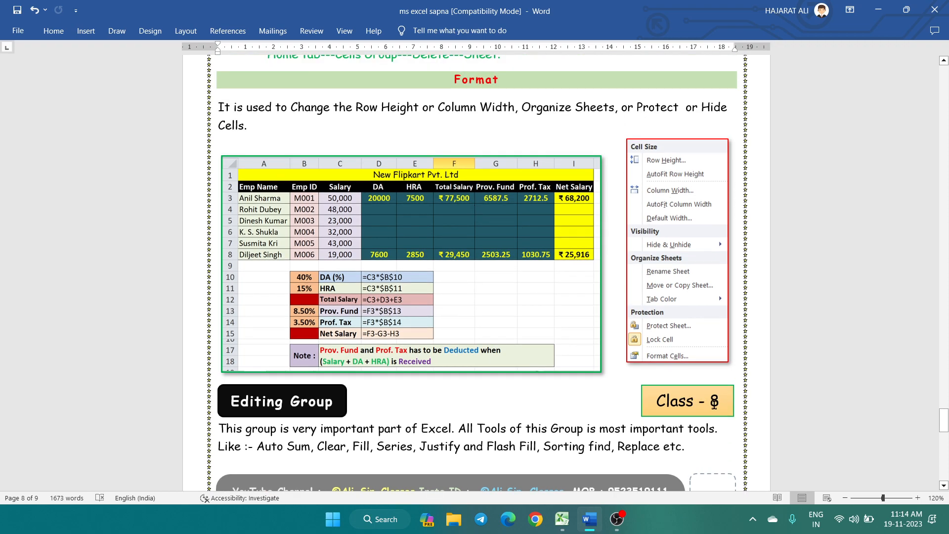